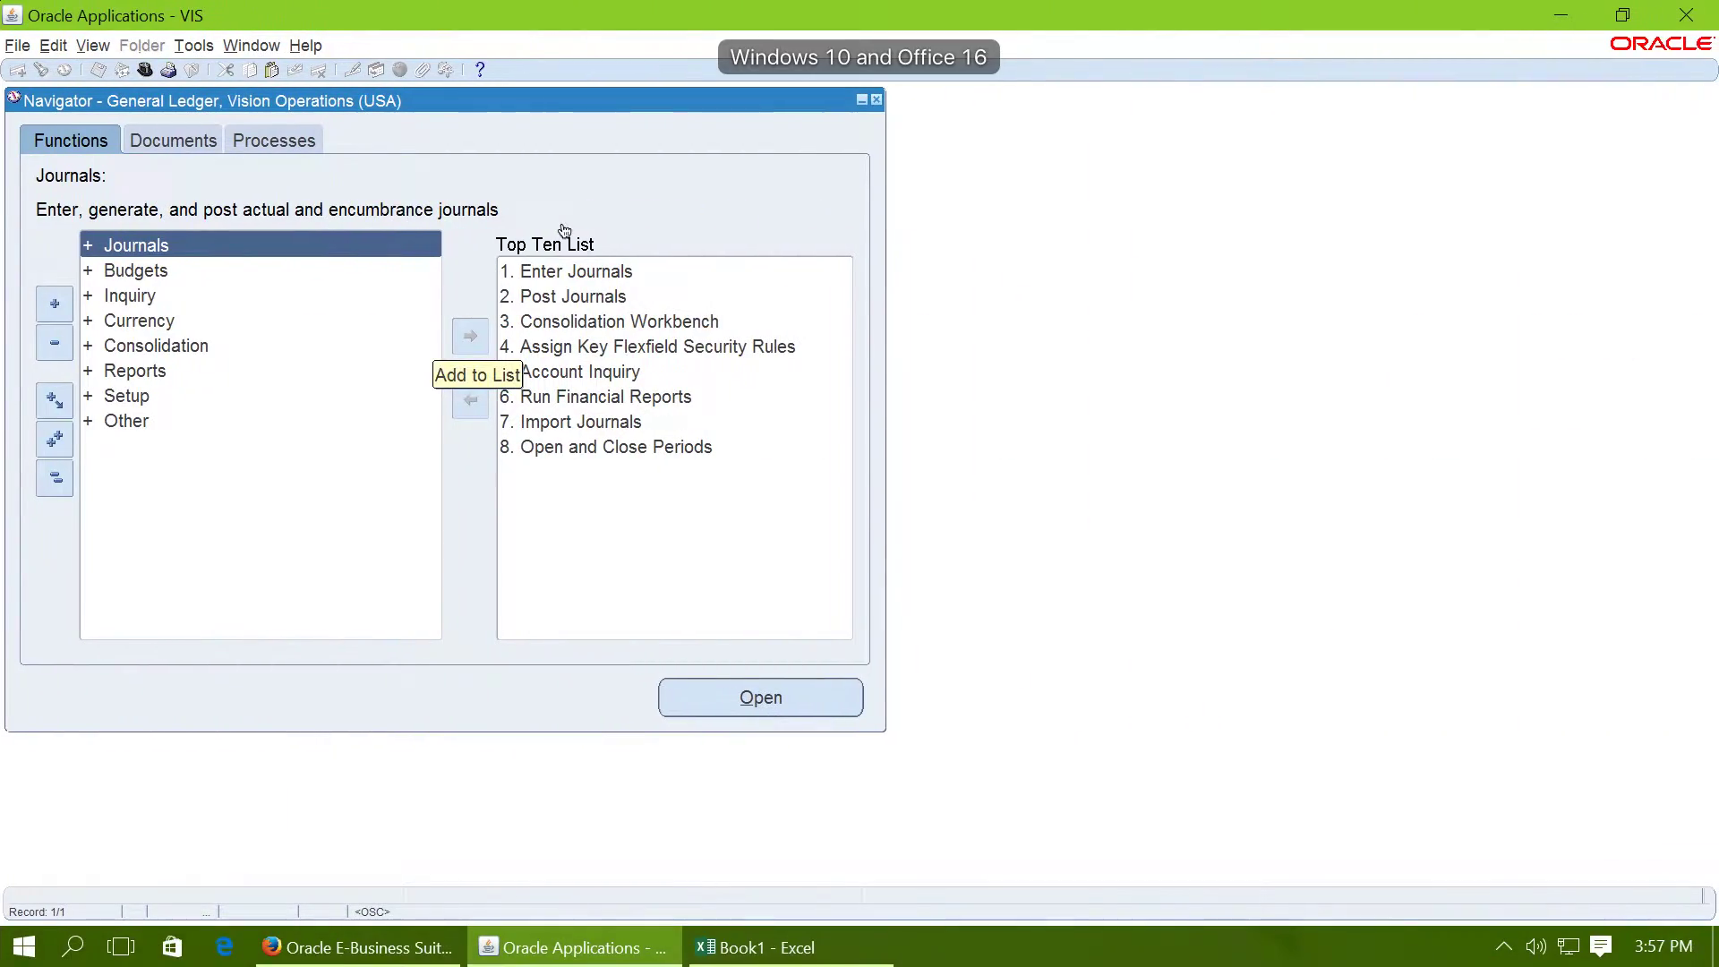
{"action": "left_click", "coordinate": [785, 946]}
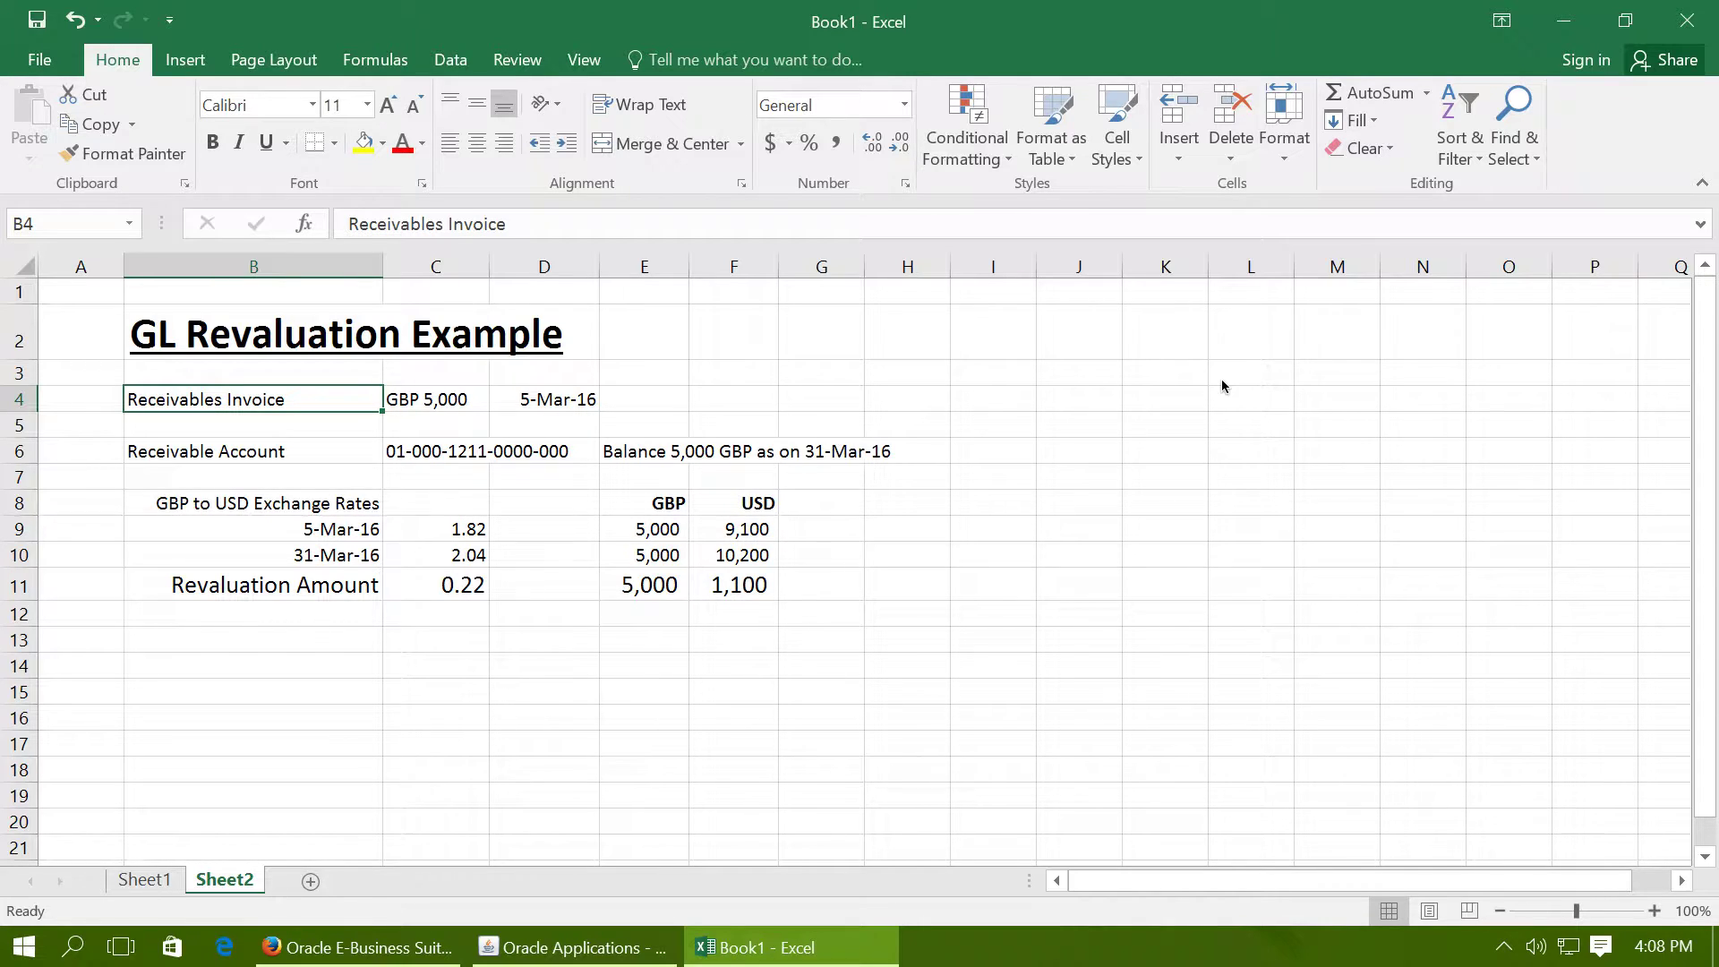
{"action": "key", "text": "Right"}
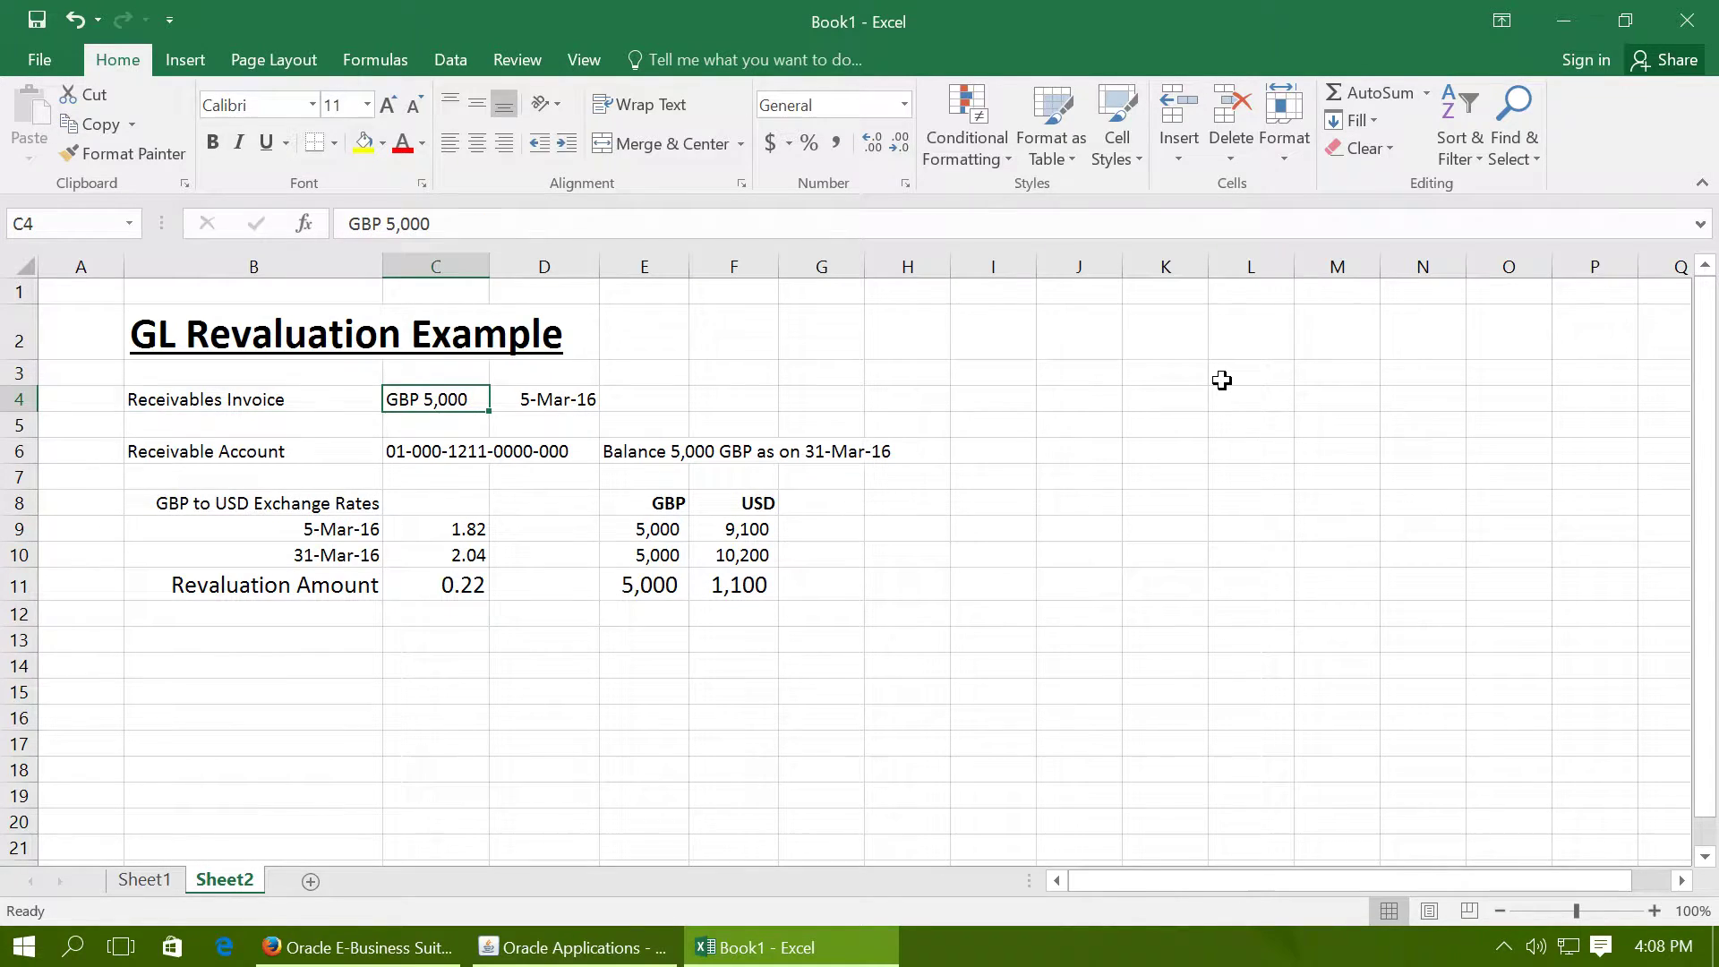
{"action": "key", "text": "Right"}
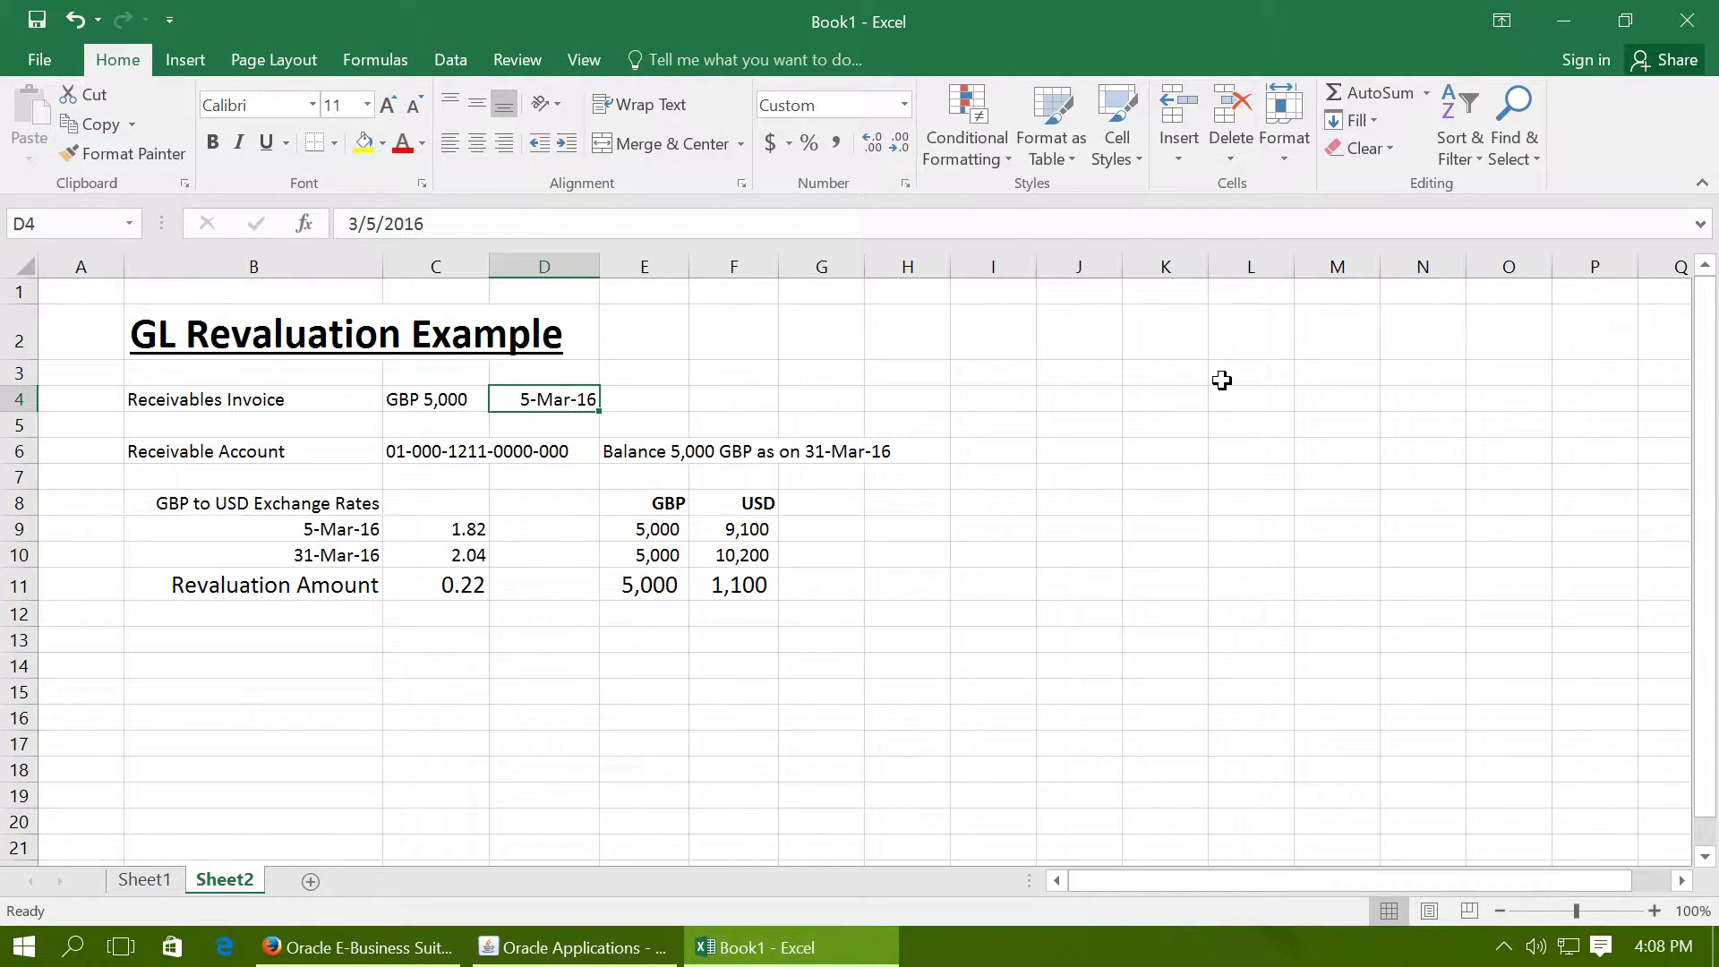
{"action": "key", "text": "Down"}
{"action": "key", "text": "Down"}
{"action": "key", "text": "Down"}
{"action": "key", "text": "Down"}
{"action": "key", "text": "Down"}
{"action": "key", "text": "Left"}
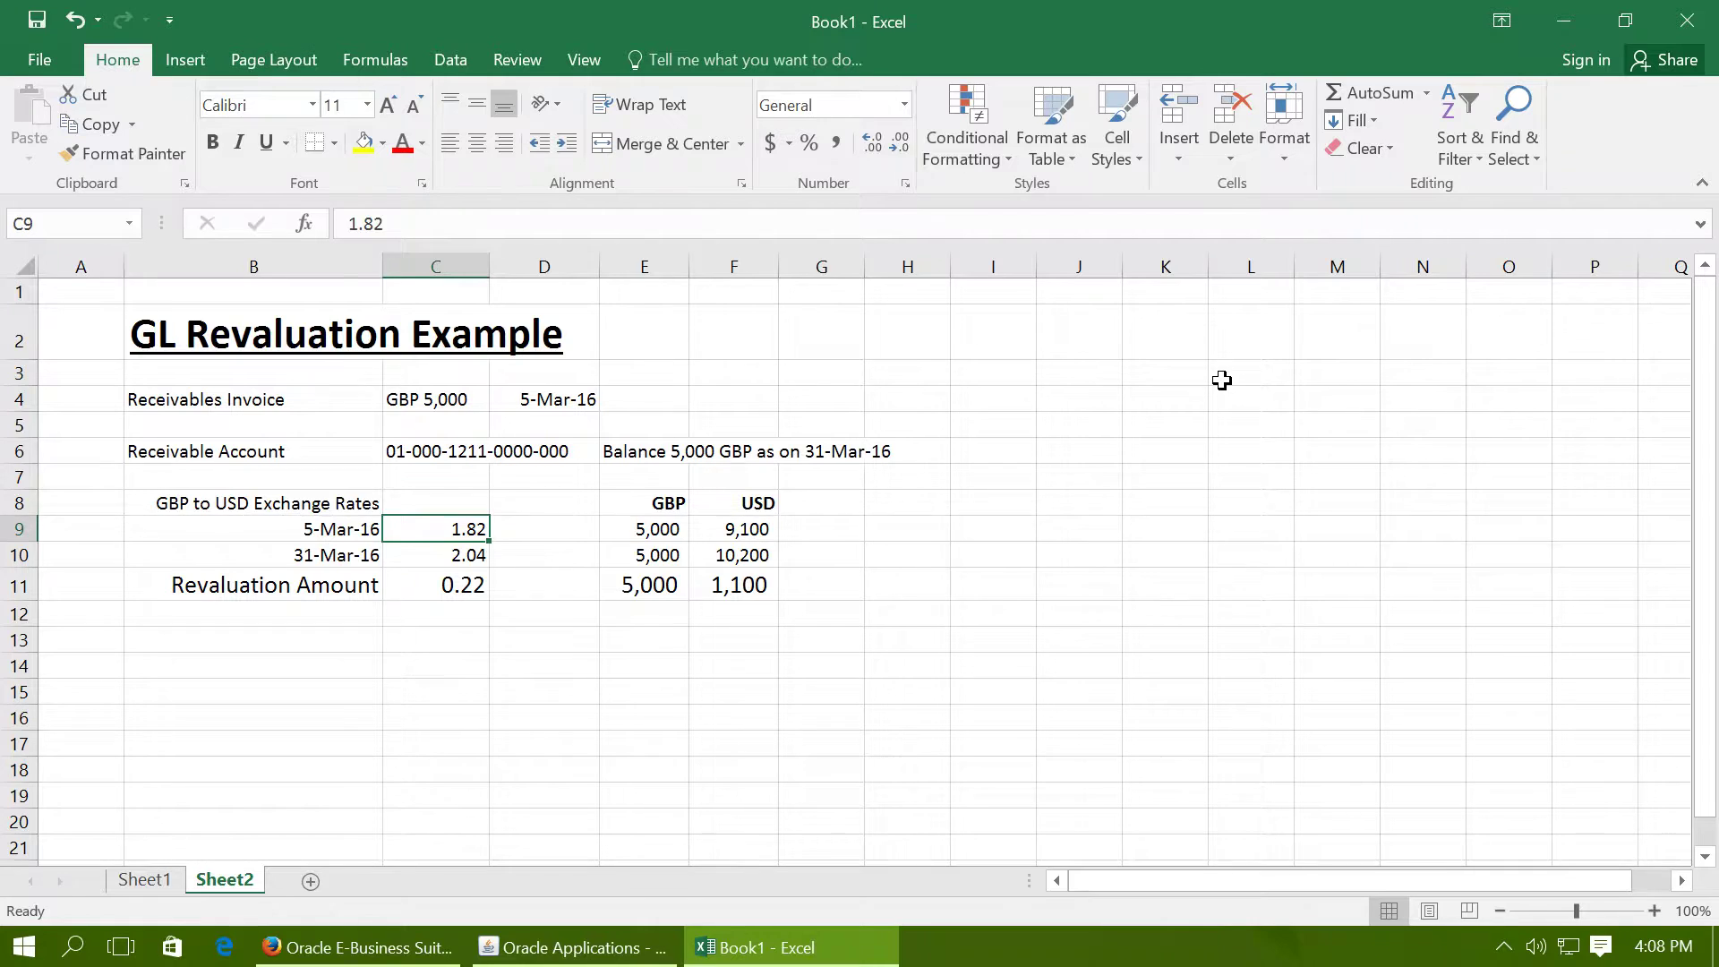
{"action": "key", "text": "Right"}
{"action": "key", "text": "Right"}
{"action": "key", "text": "Right"}
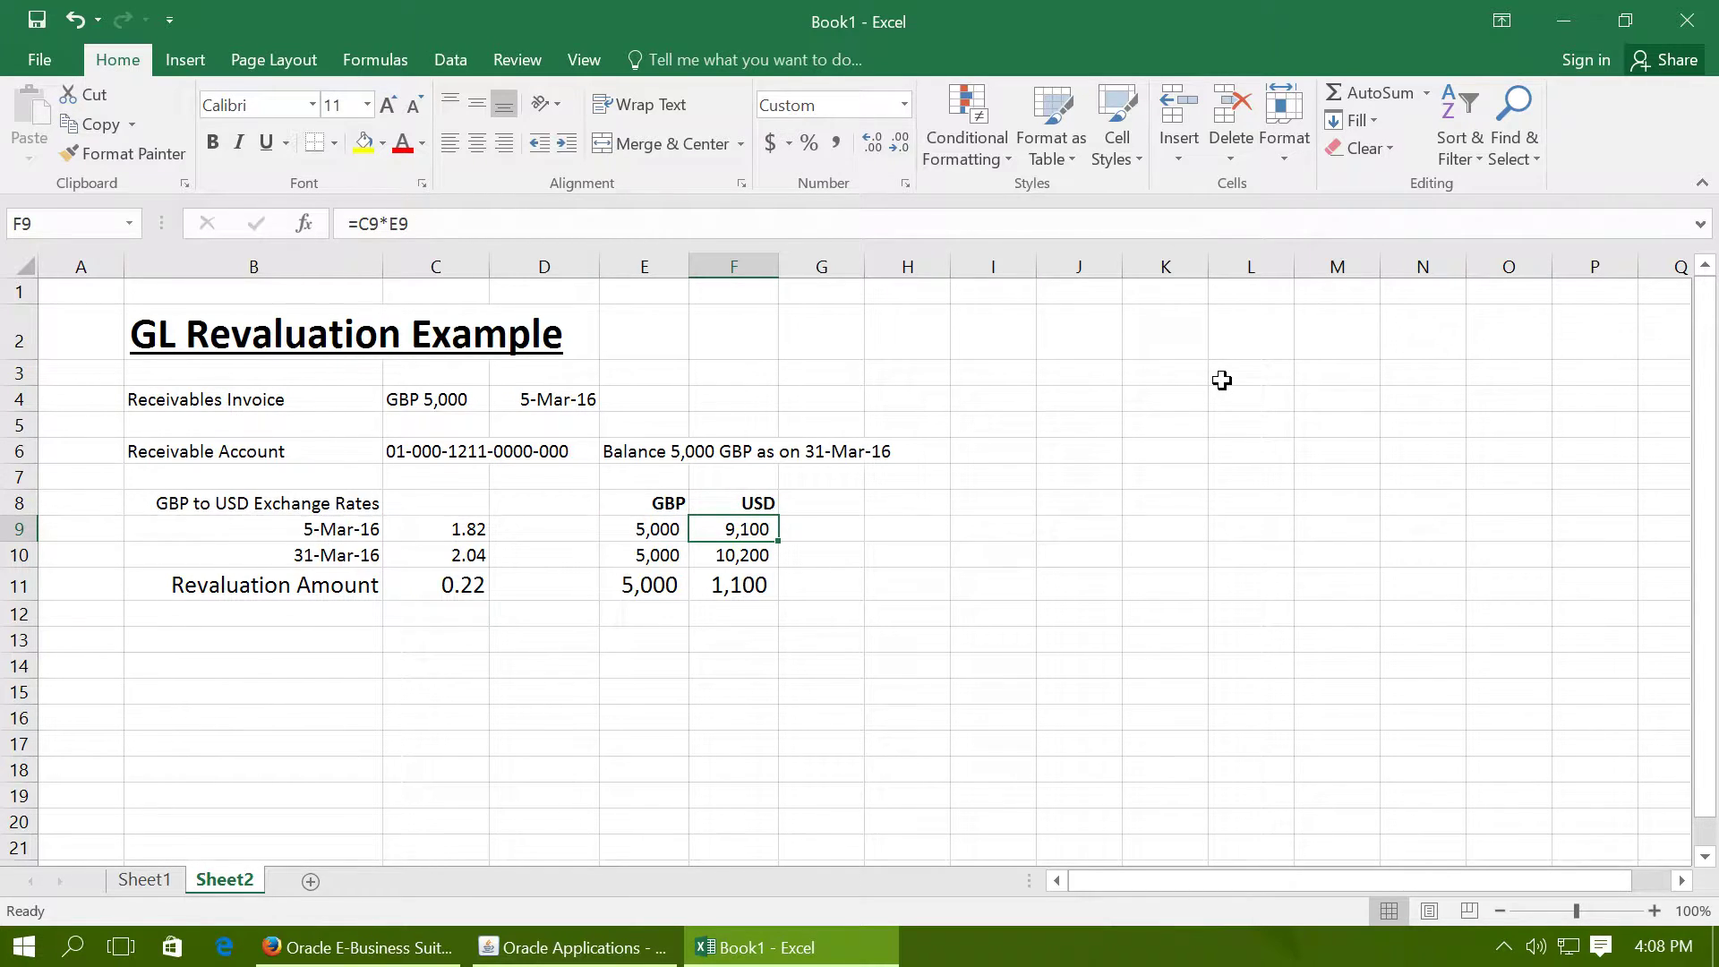
{"action": "left_click", "coordinate": [415, 439]}
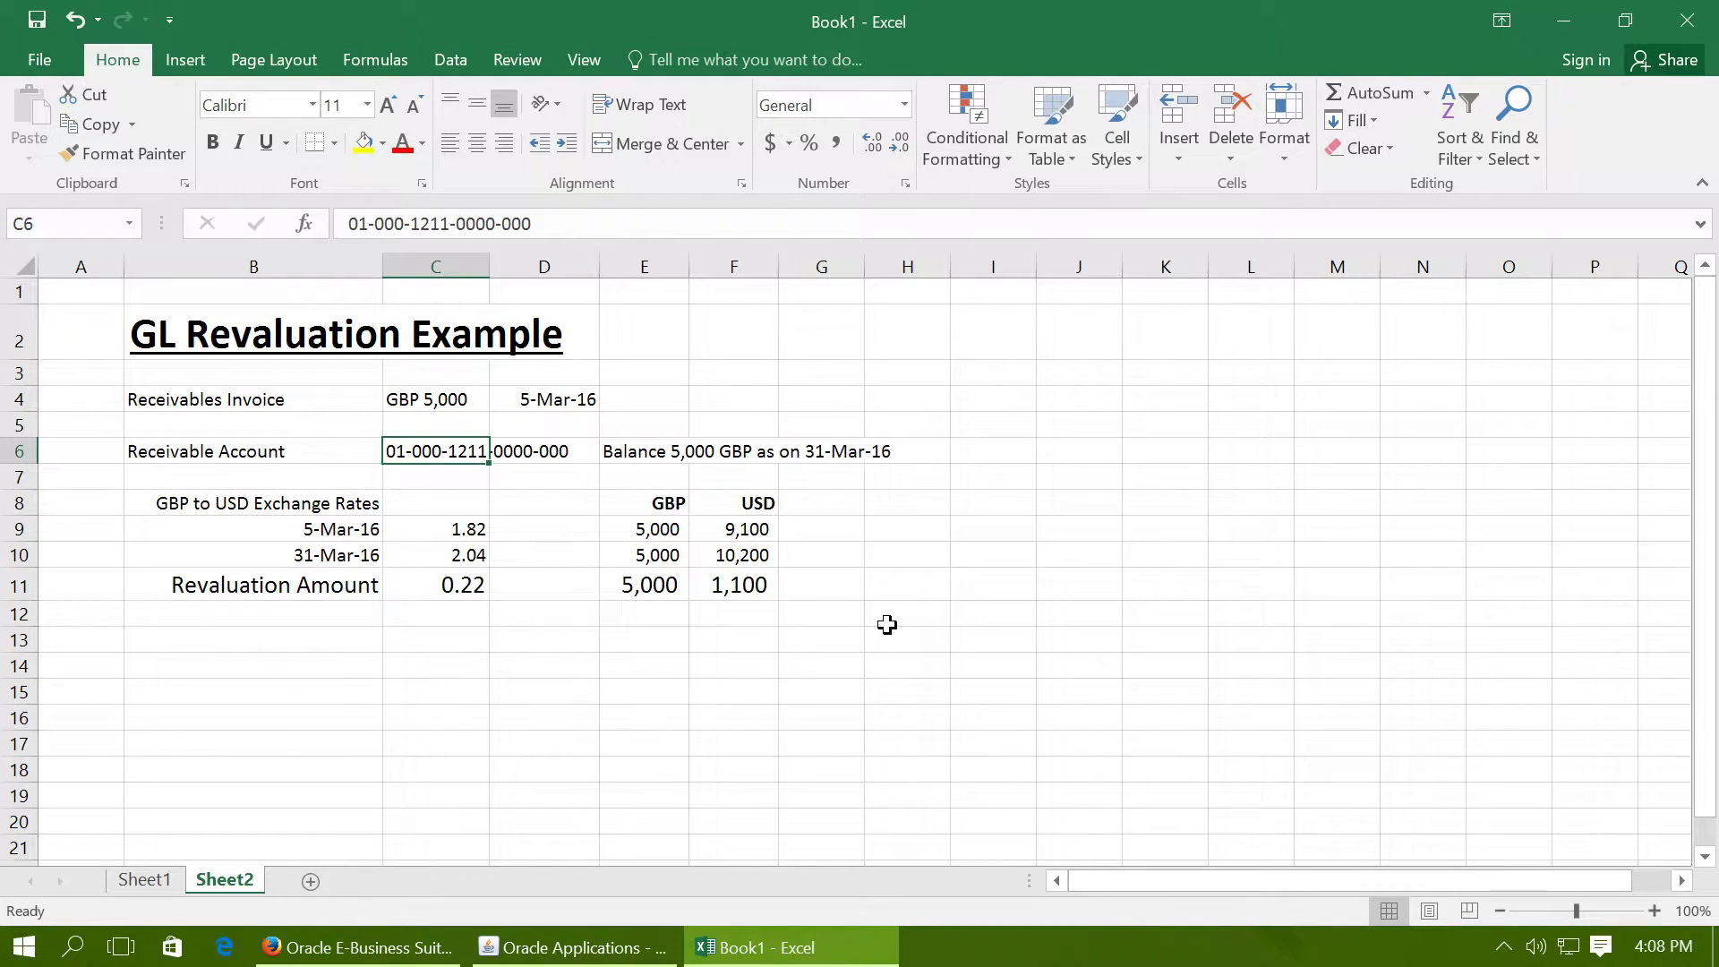
{"action": "left_click", "coordinate": [325, 566]}
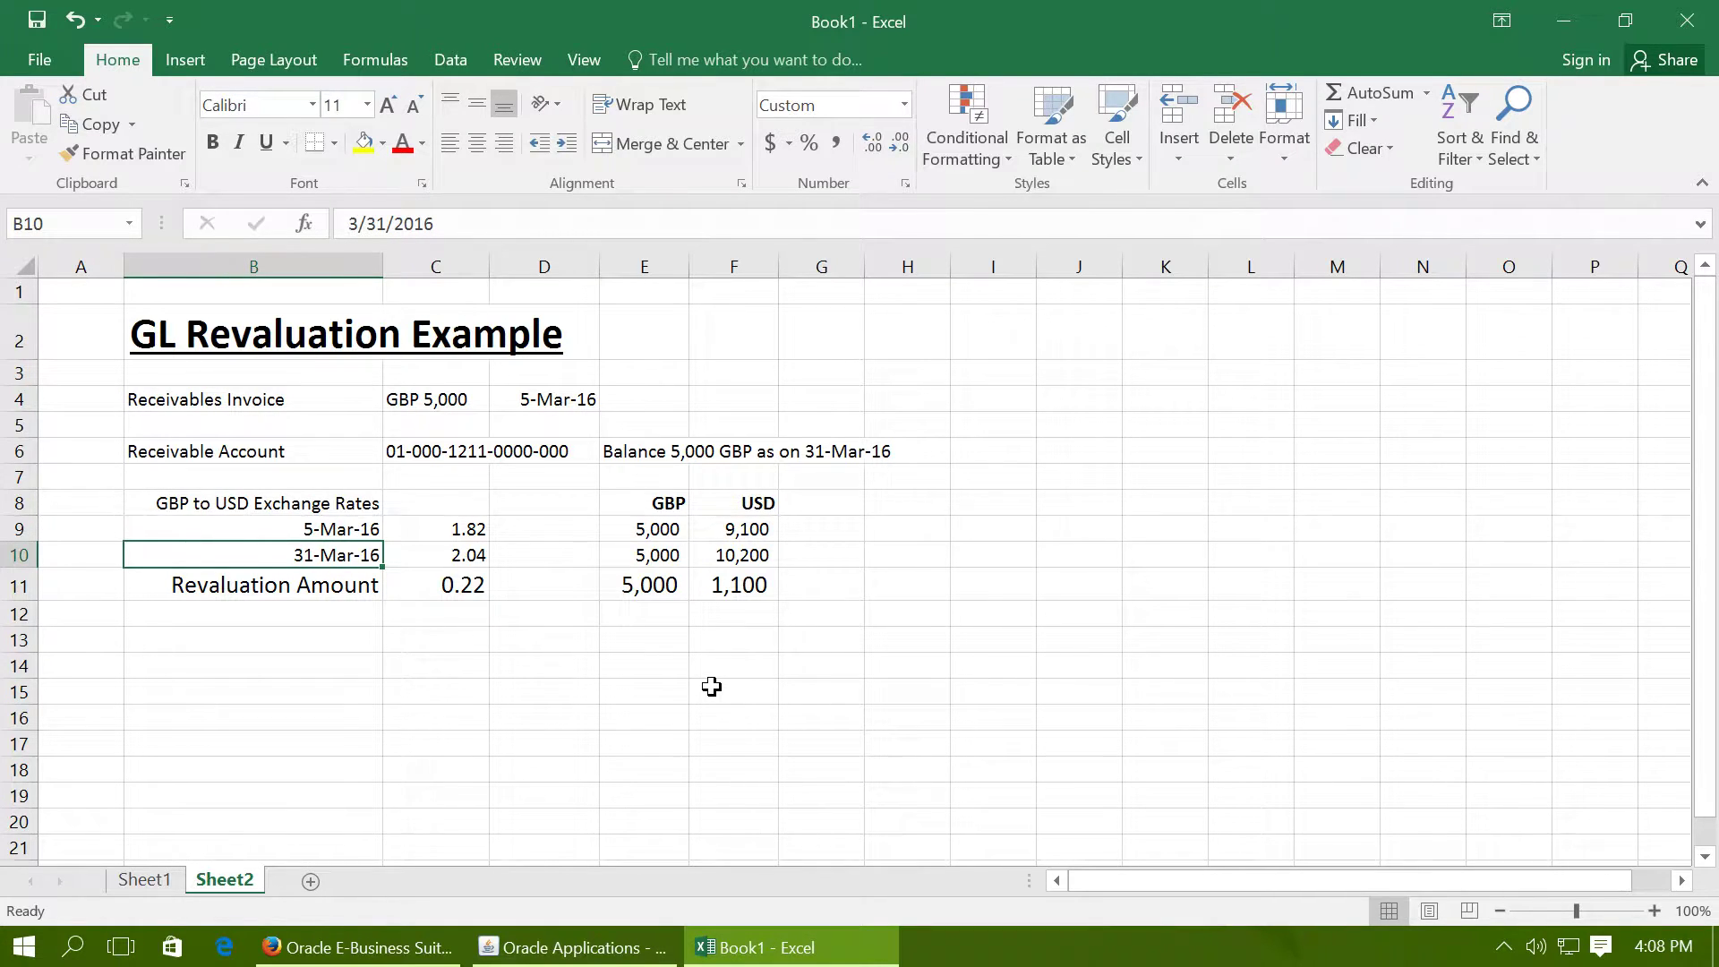
{"action": "key", "text": "Right"}
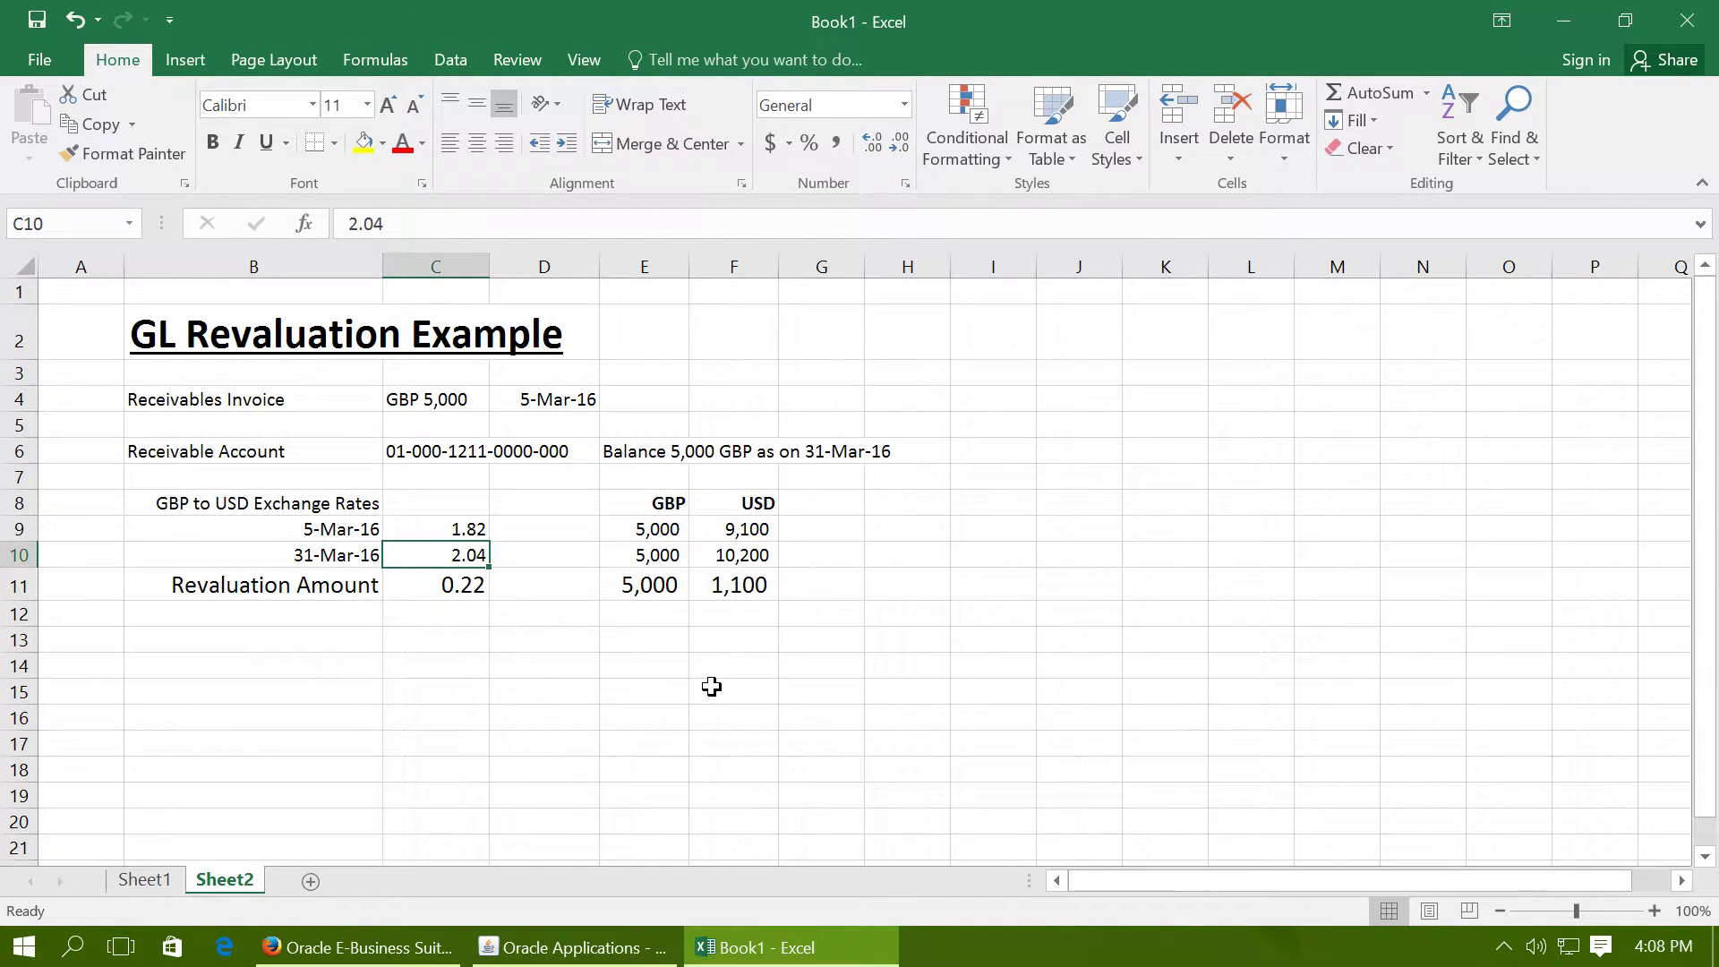
{"action": "key", "text": "Right"}
{"action": "key", "text": "Right"}
{"action": "key", "text": "Right"}
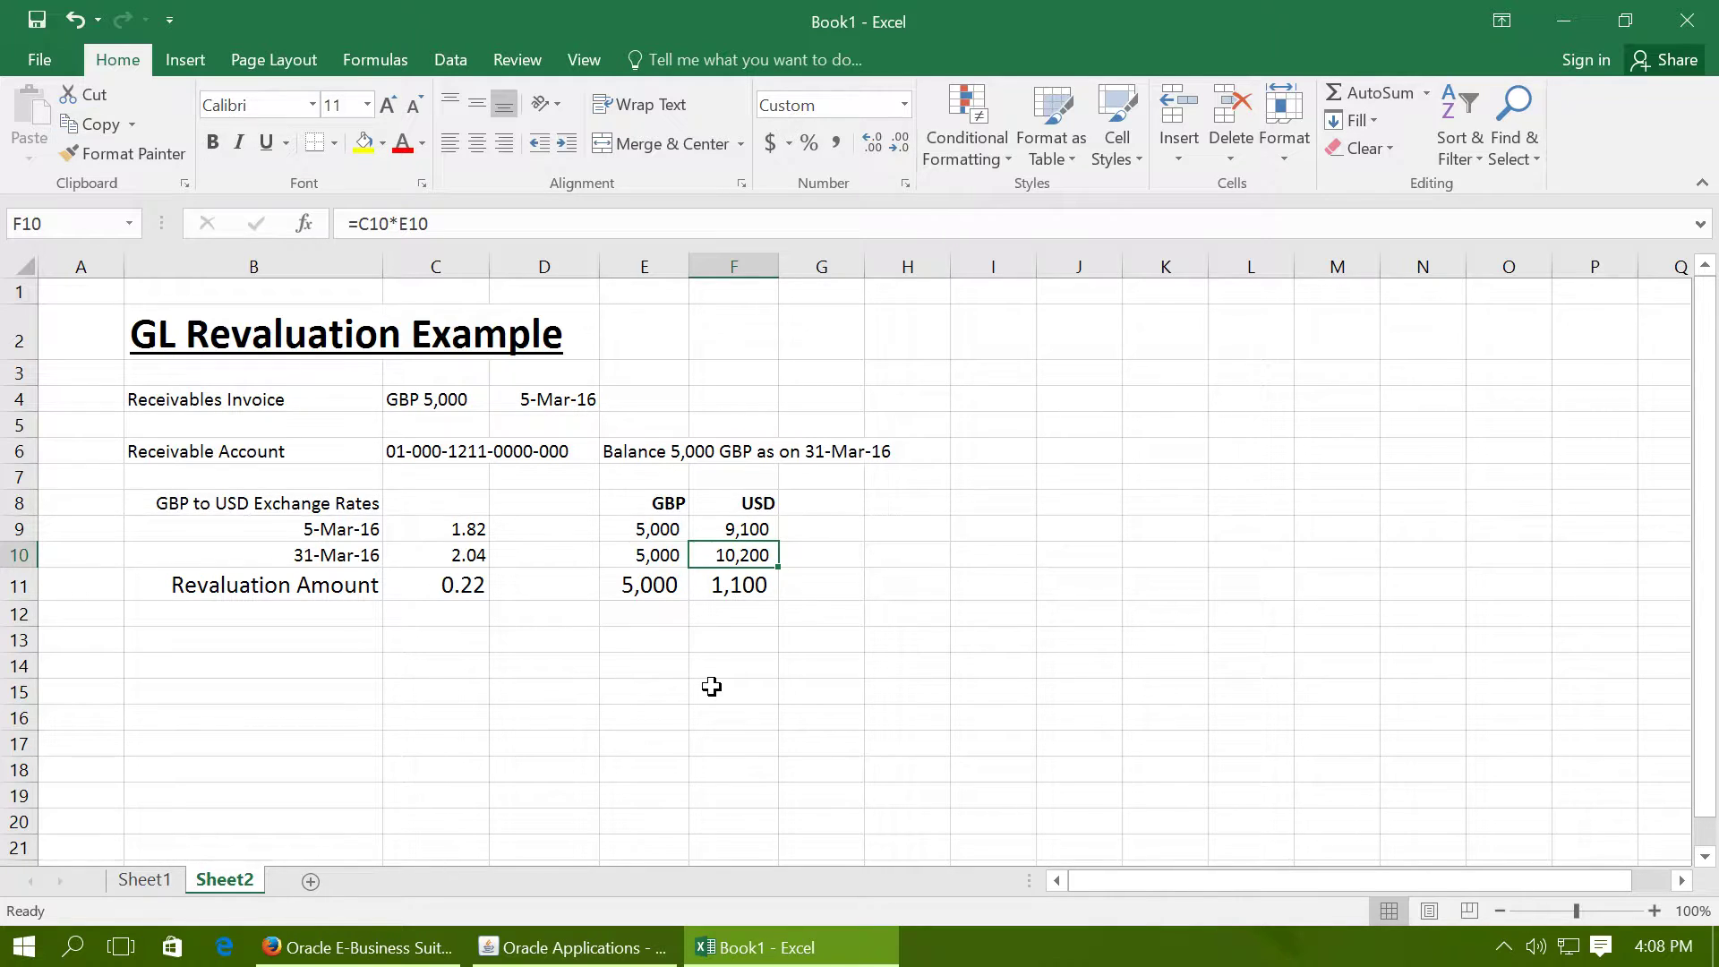
{"action": "key", "text": "Left"}
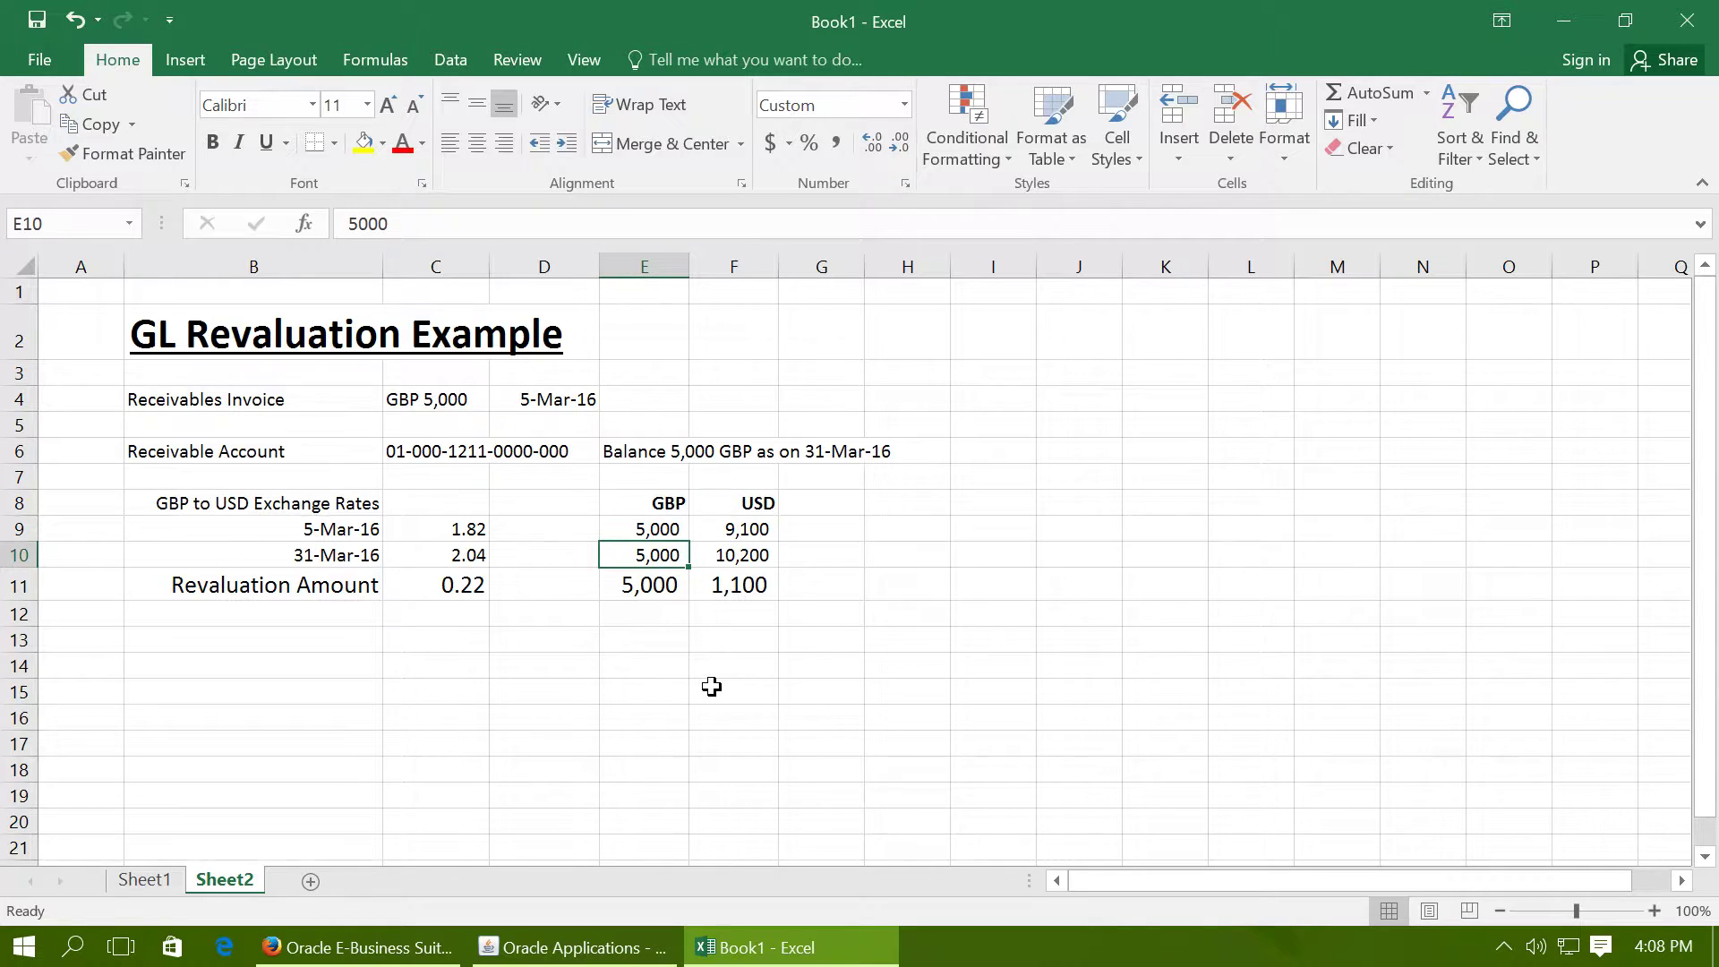
{"action": "key", "text": "Right"}
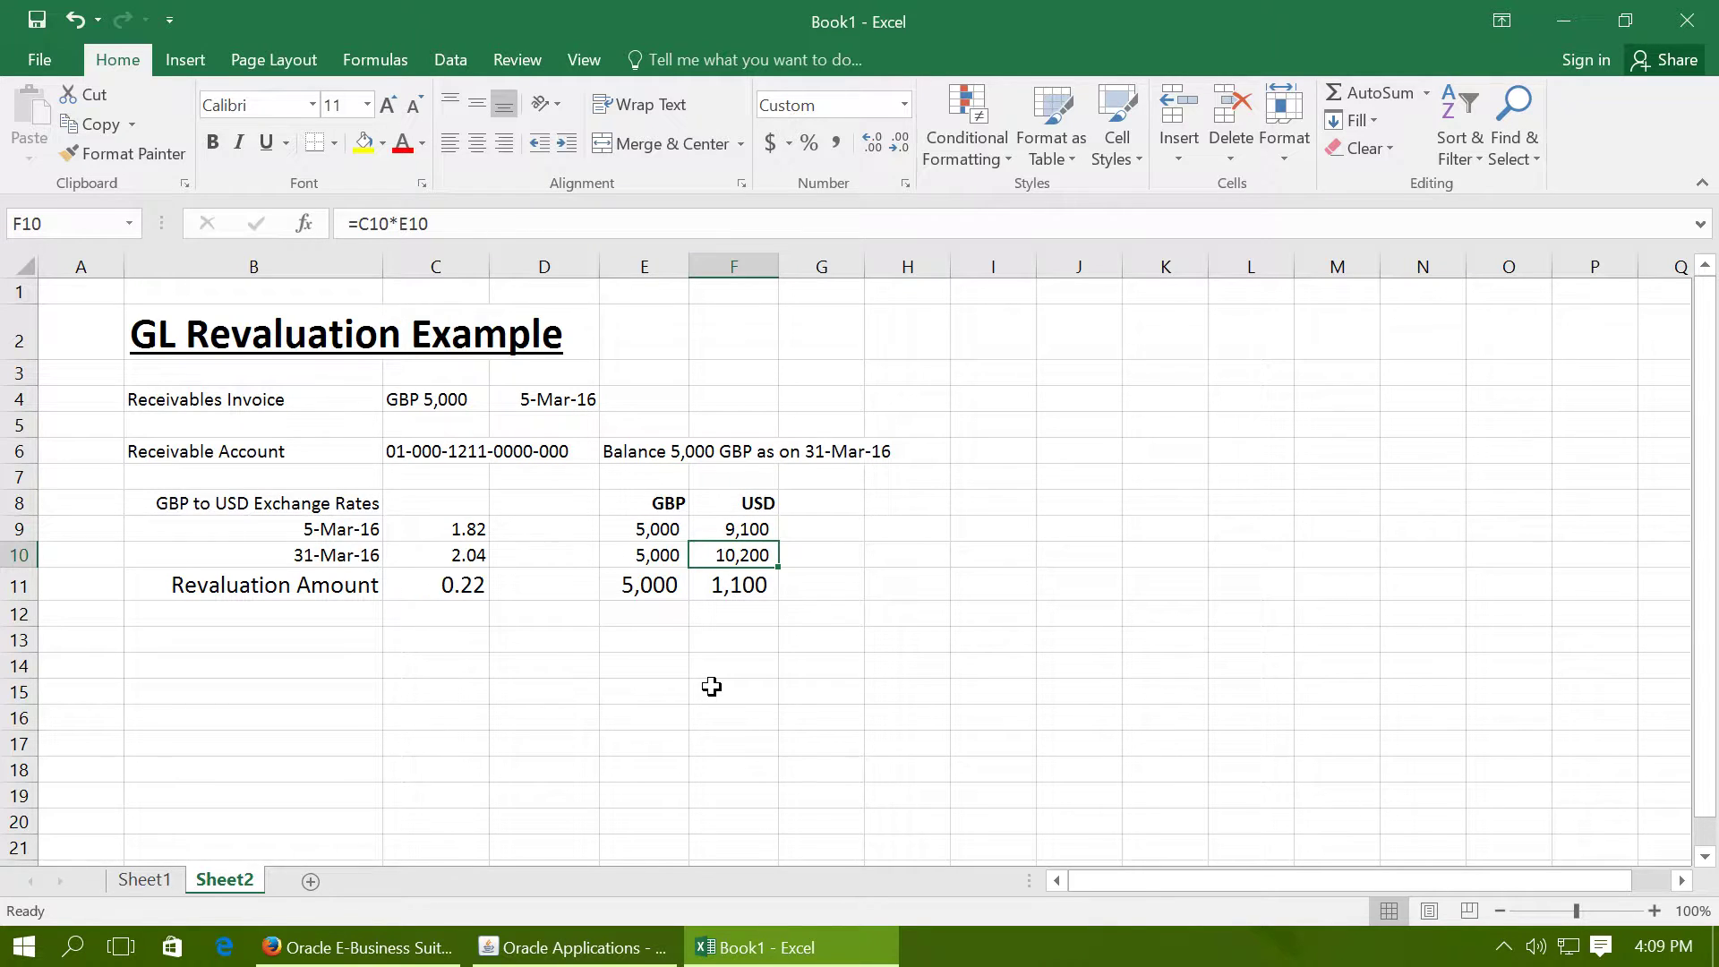
Check the =C11*E11 formula behind the 1,100 revaluation amount, then leave Excel for Oracle.
{"action": "key", "text": "Down"}
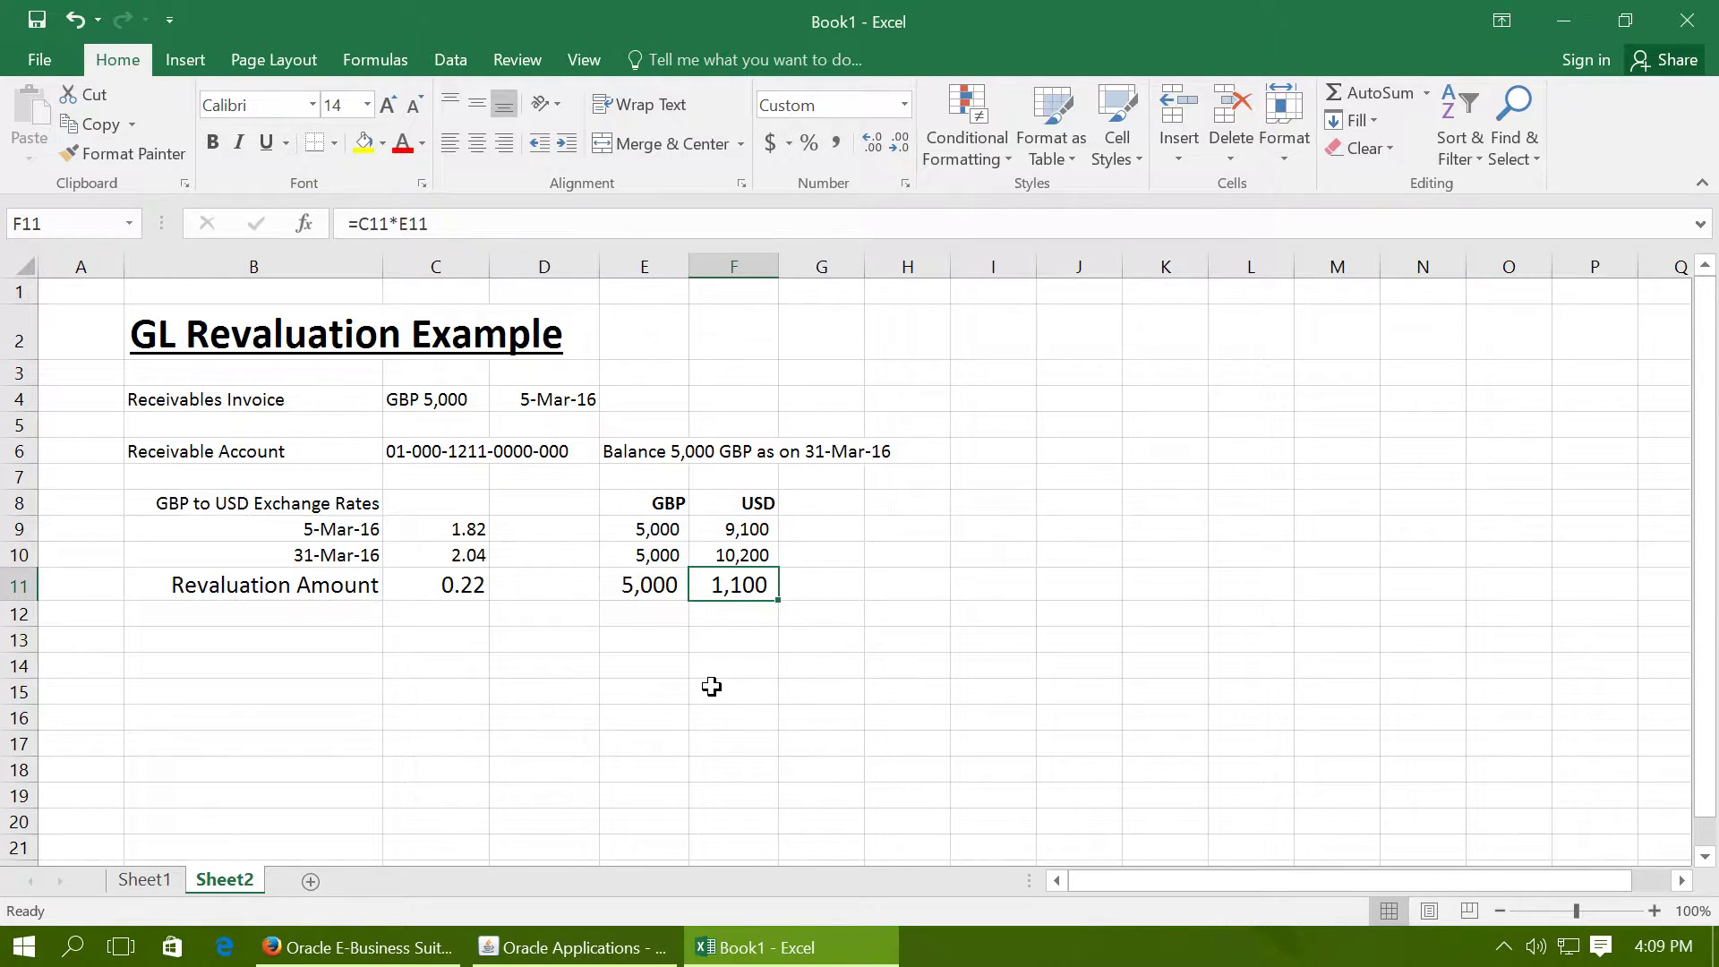
{"action": "key", "text": "super+Tab"}
{"action": "key", "text": "super+Tab"}
{"action": "key", "text": "super+Tab"}
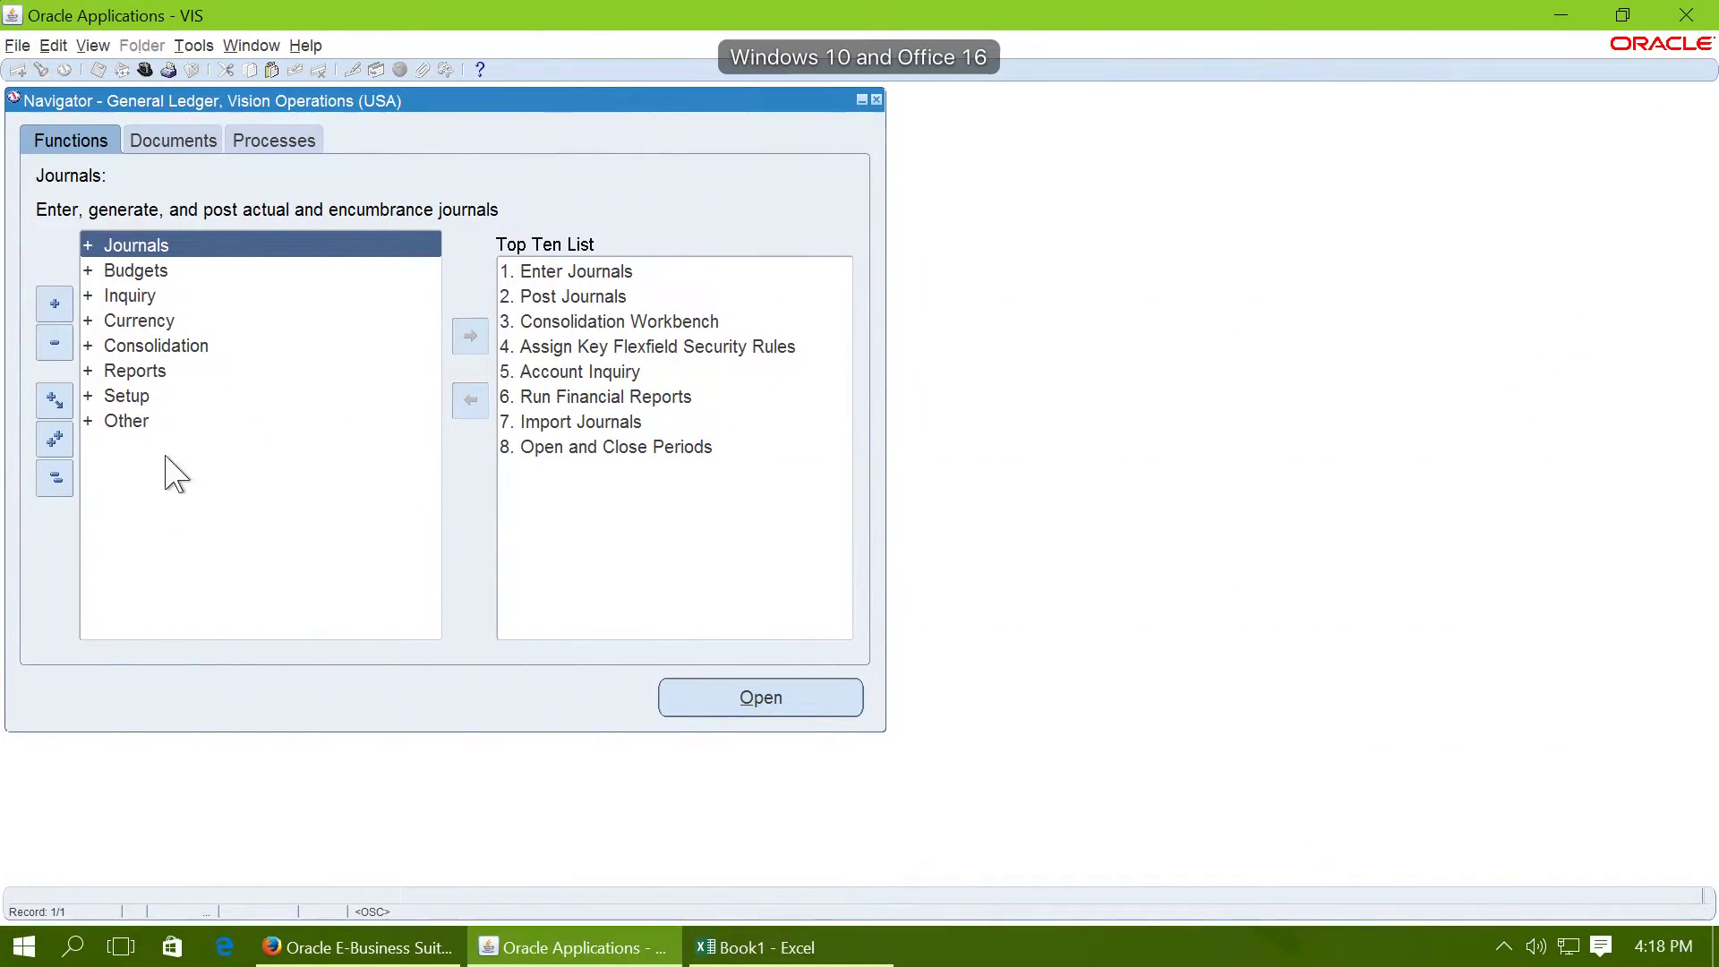
Open the Daily Rates form under Setup > Currencies > Rates.
{"action": "double_click", "coordinate": [172, 395]}
{"action": "left_click", "coordinate": [191, 421]}
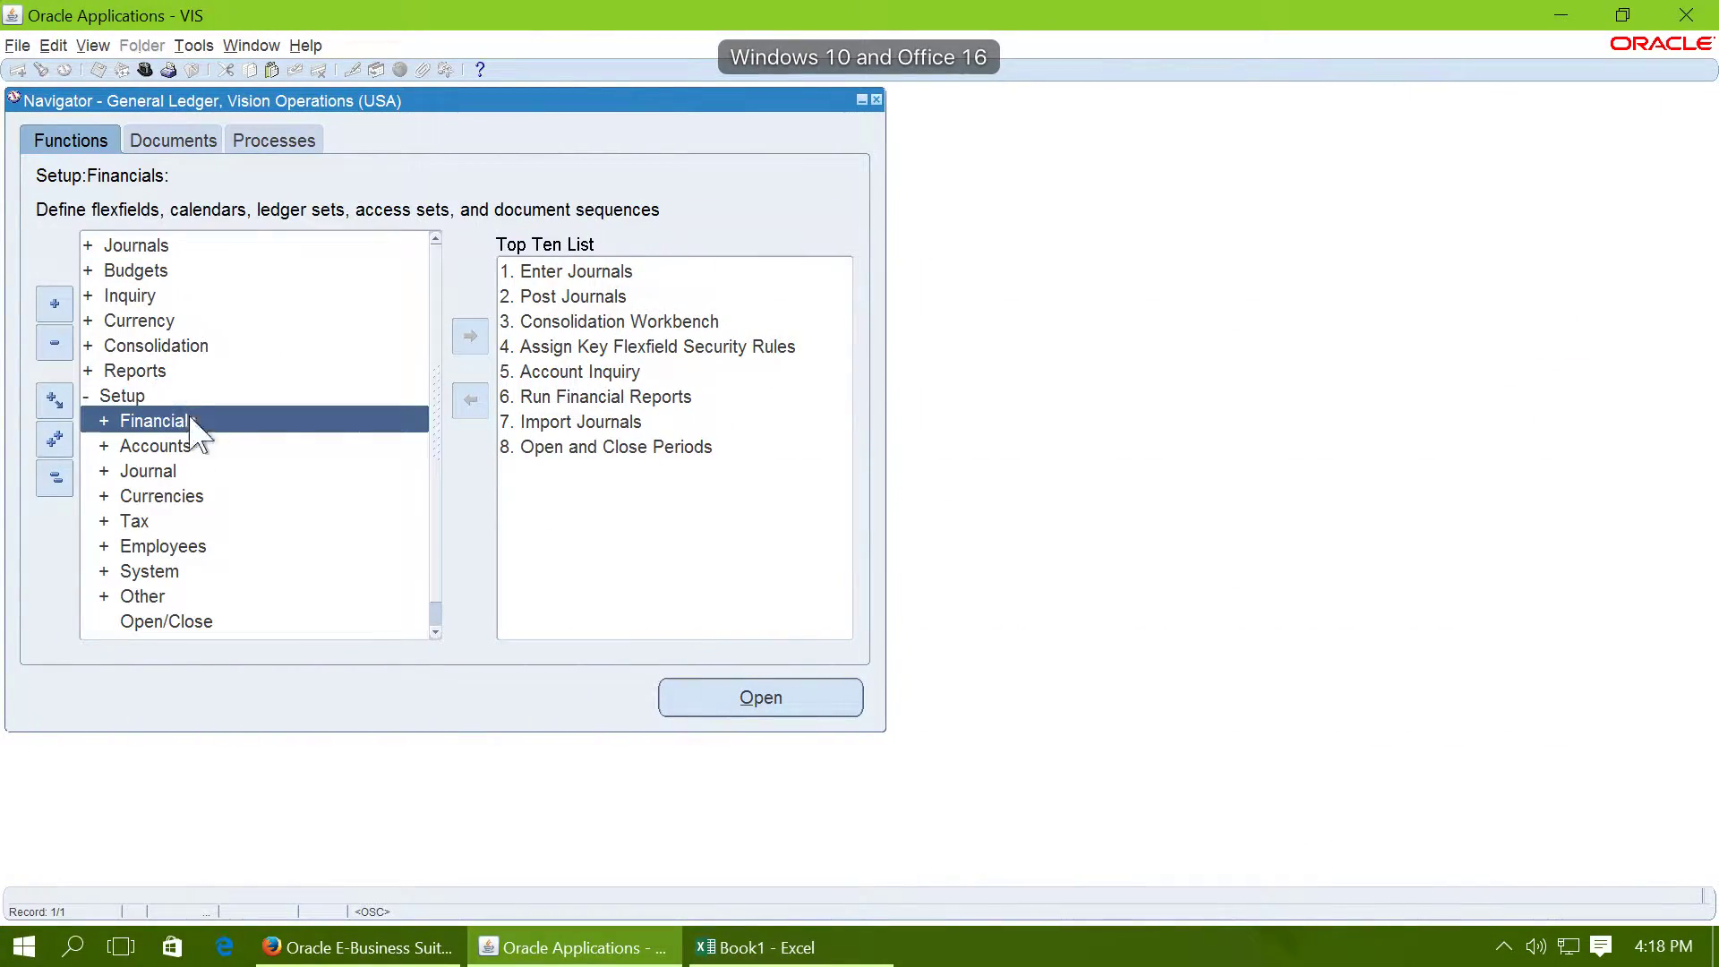
{"action": "left_click", "coordinate": [206, 492]}
{"action": "double_click", "coordinate": [188, 548]}
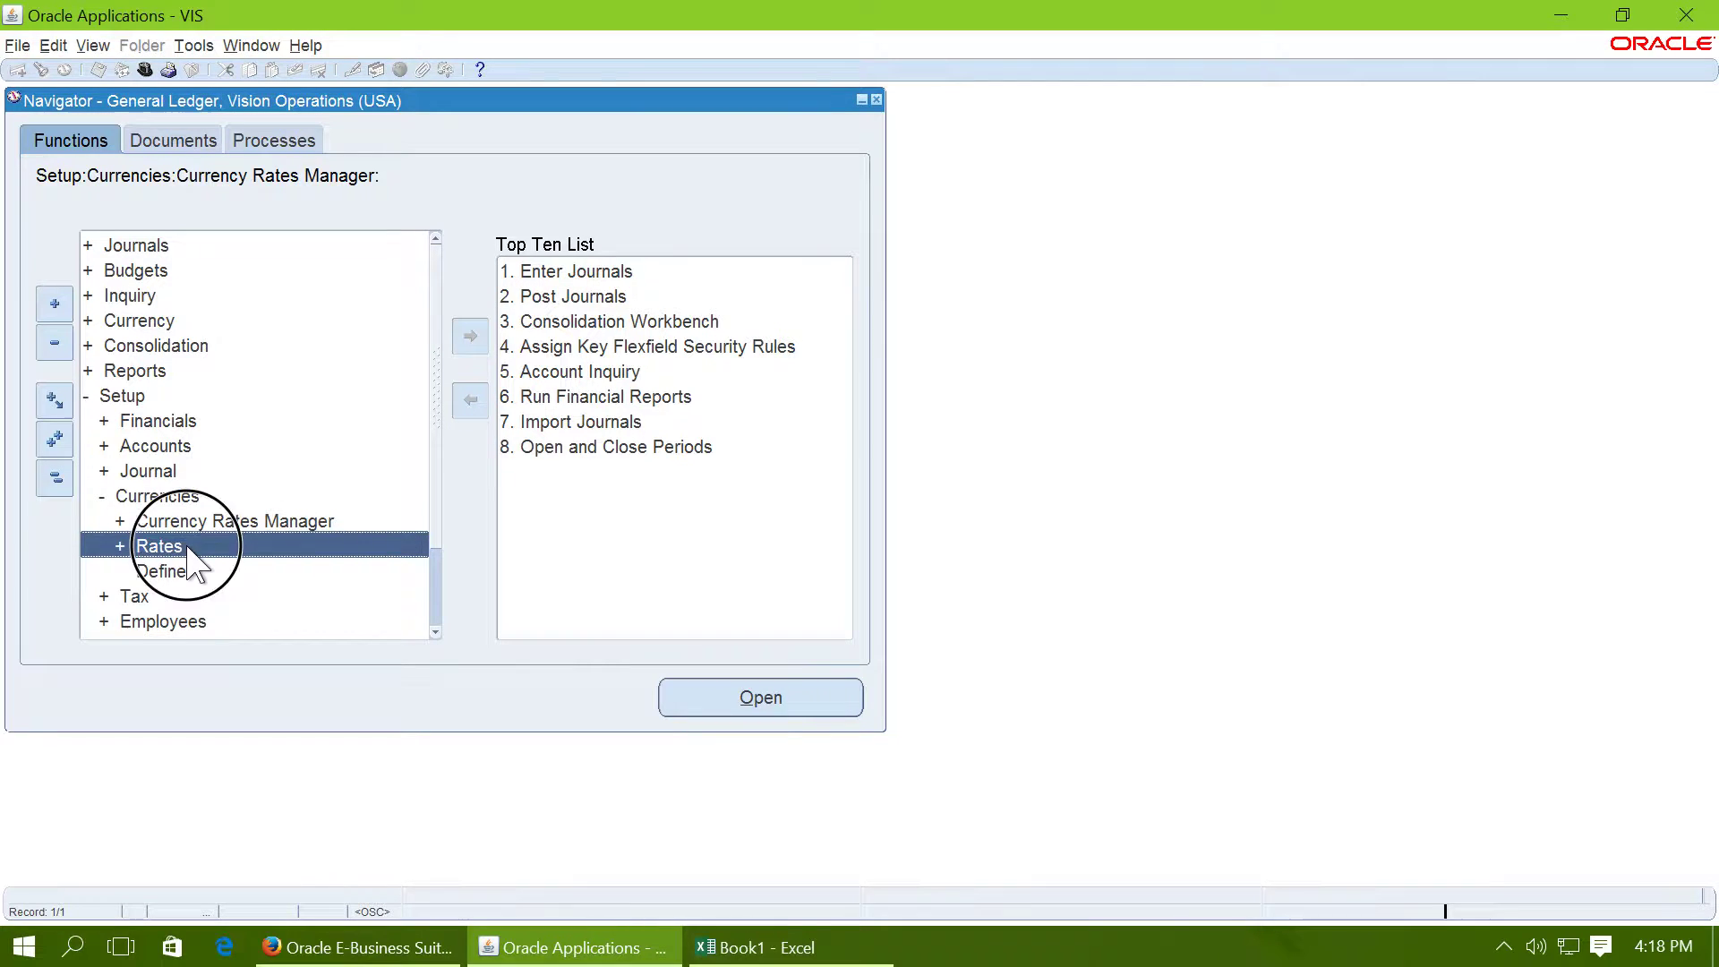
{"action": "double_click", "coordinate": [303, 573]}
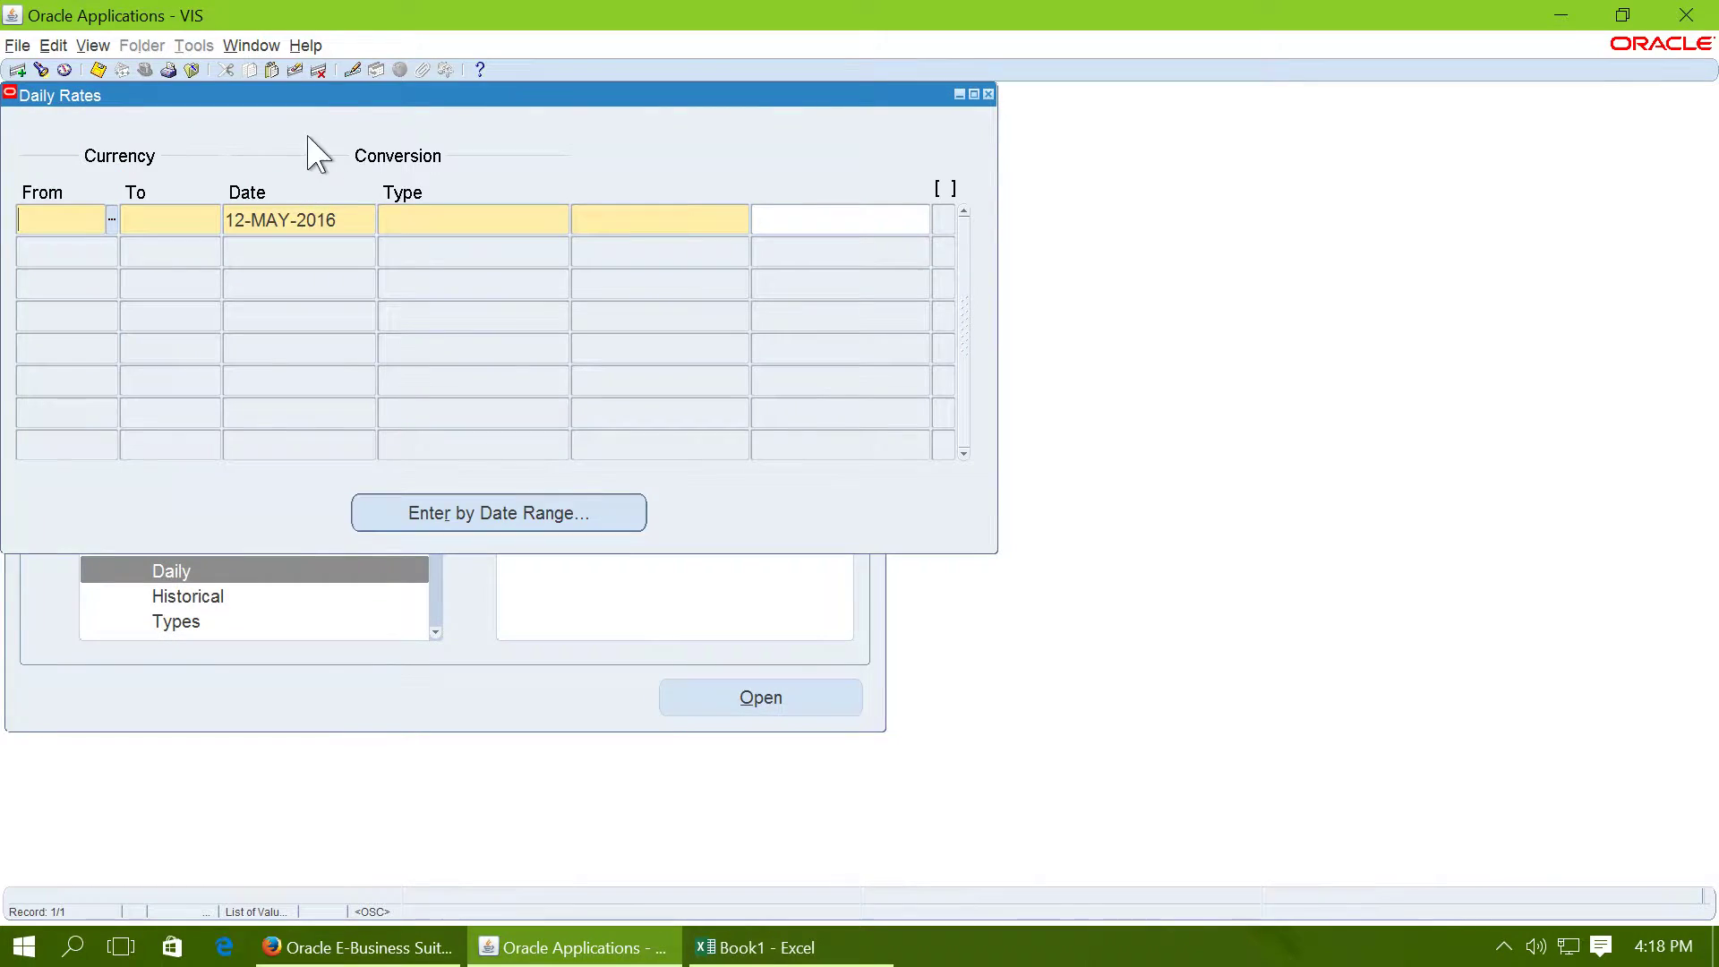
{"action": "left_click", "coordinate": [330, 100]}
{"action": "left_click_drag", "start_coordinate": [330, 100], "coordinate": [891, 310]}
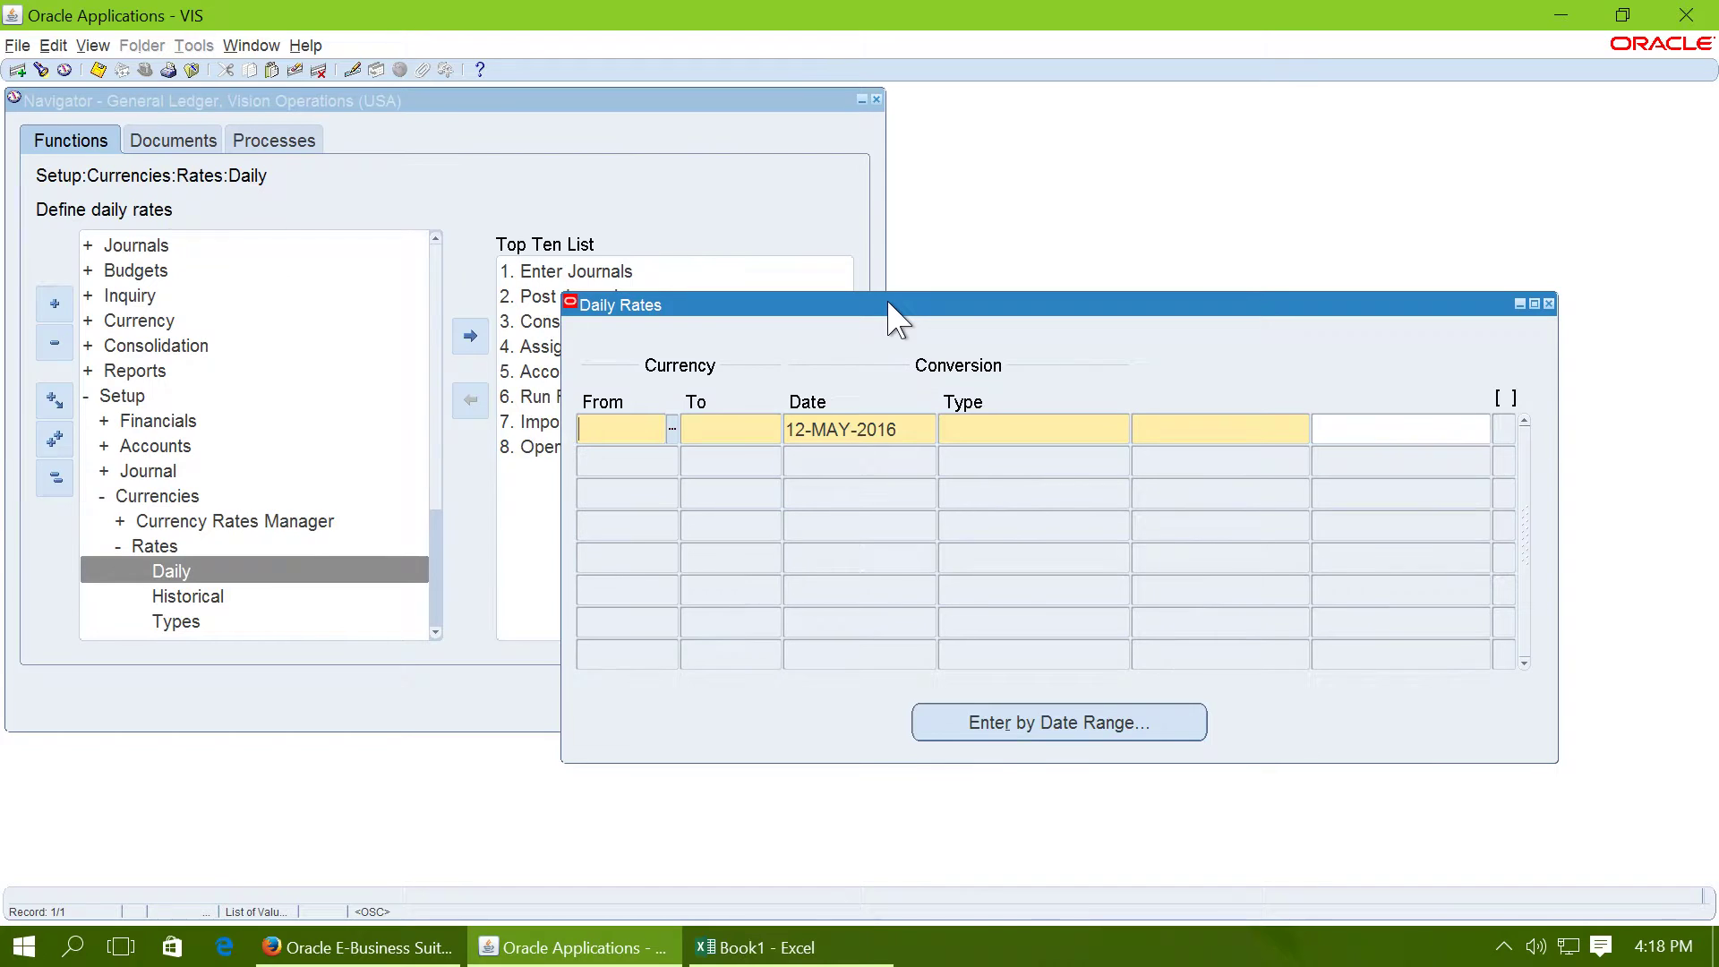
Enter a GBP to USD Corporate rate of 1.82 for 05-MAR-2016.
{"action": "type", "text": "GBP"}
{"action": "key", "text": "Tab"}
{"action": "type", "text": "USD"}
{"action": "key", "text": "Tab"}
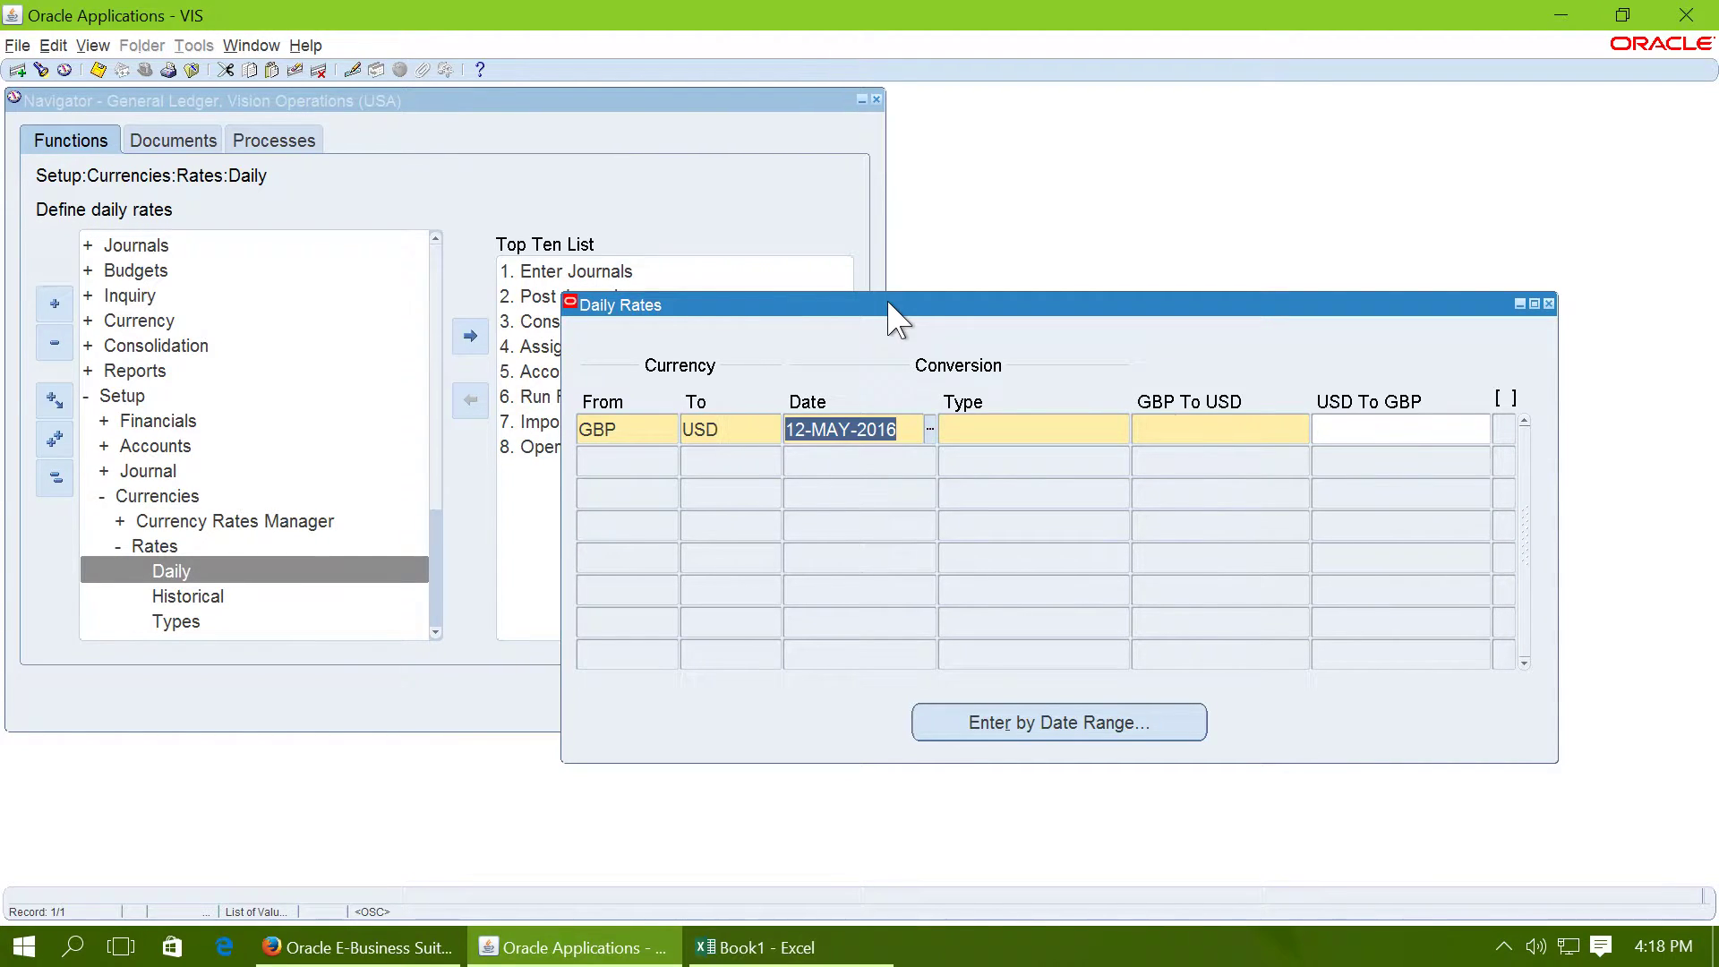
{"action": "type", "text": "5-MA"}
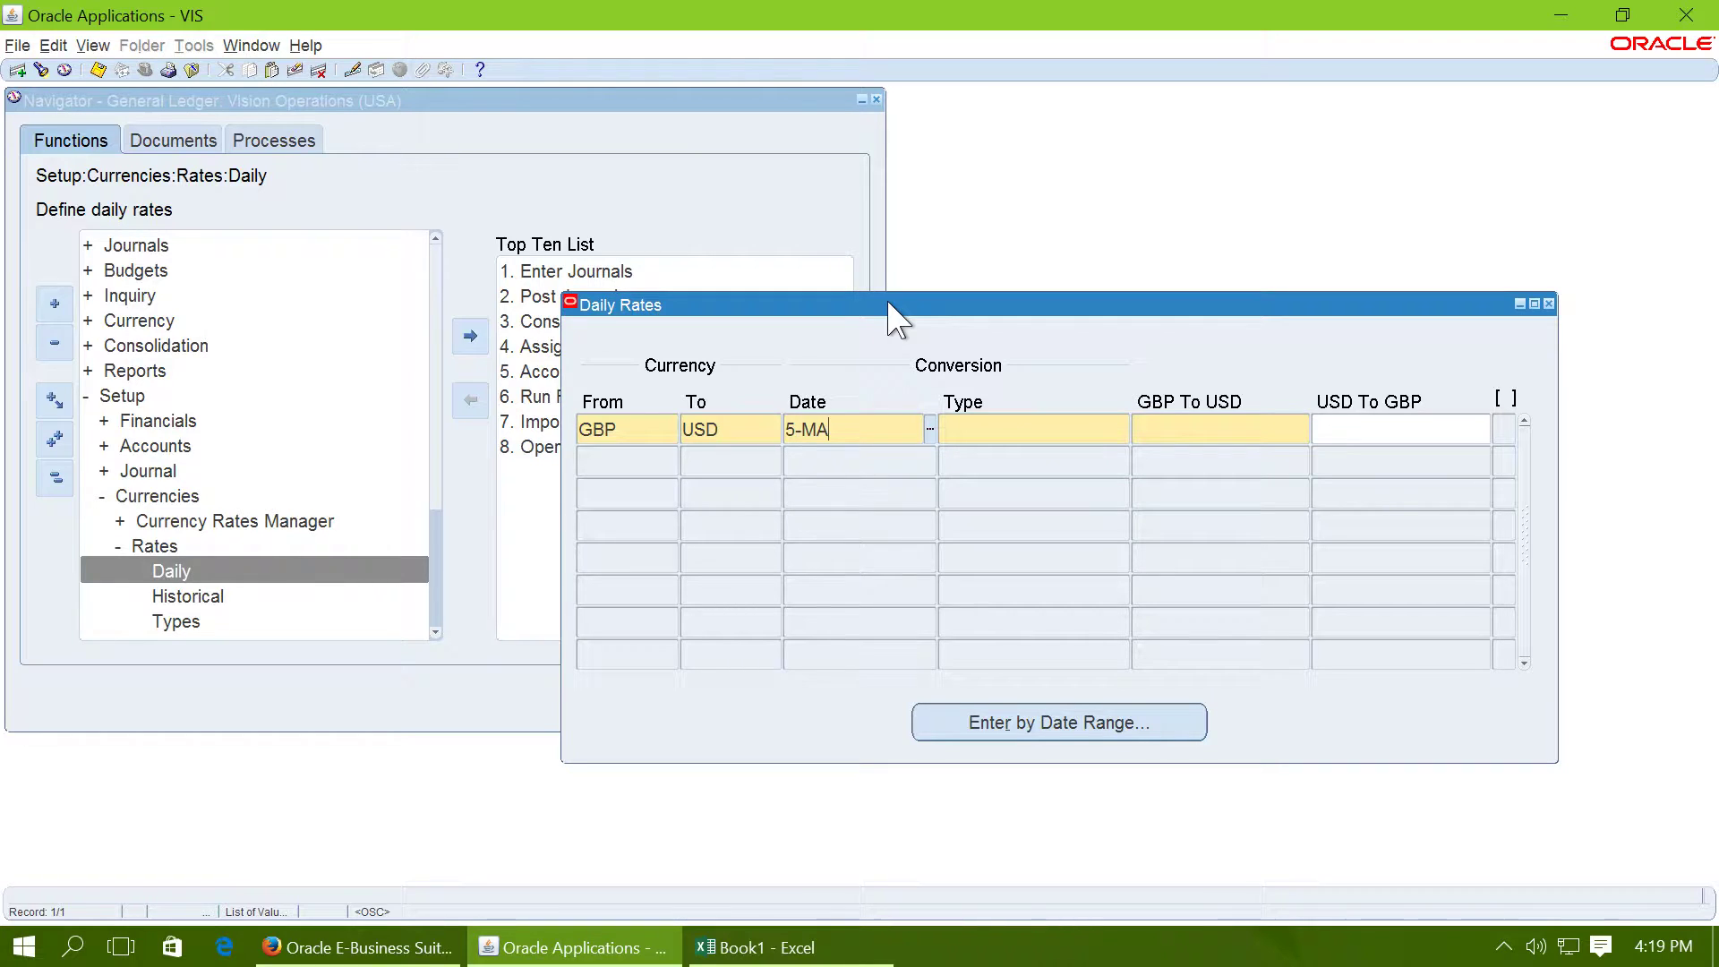
{"action": "type", "text": "R-16"}
{"action": "key", "text": "Tab"}
{"action": "type", "text": "Corporate"}
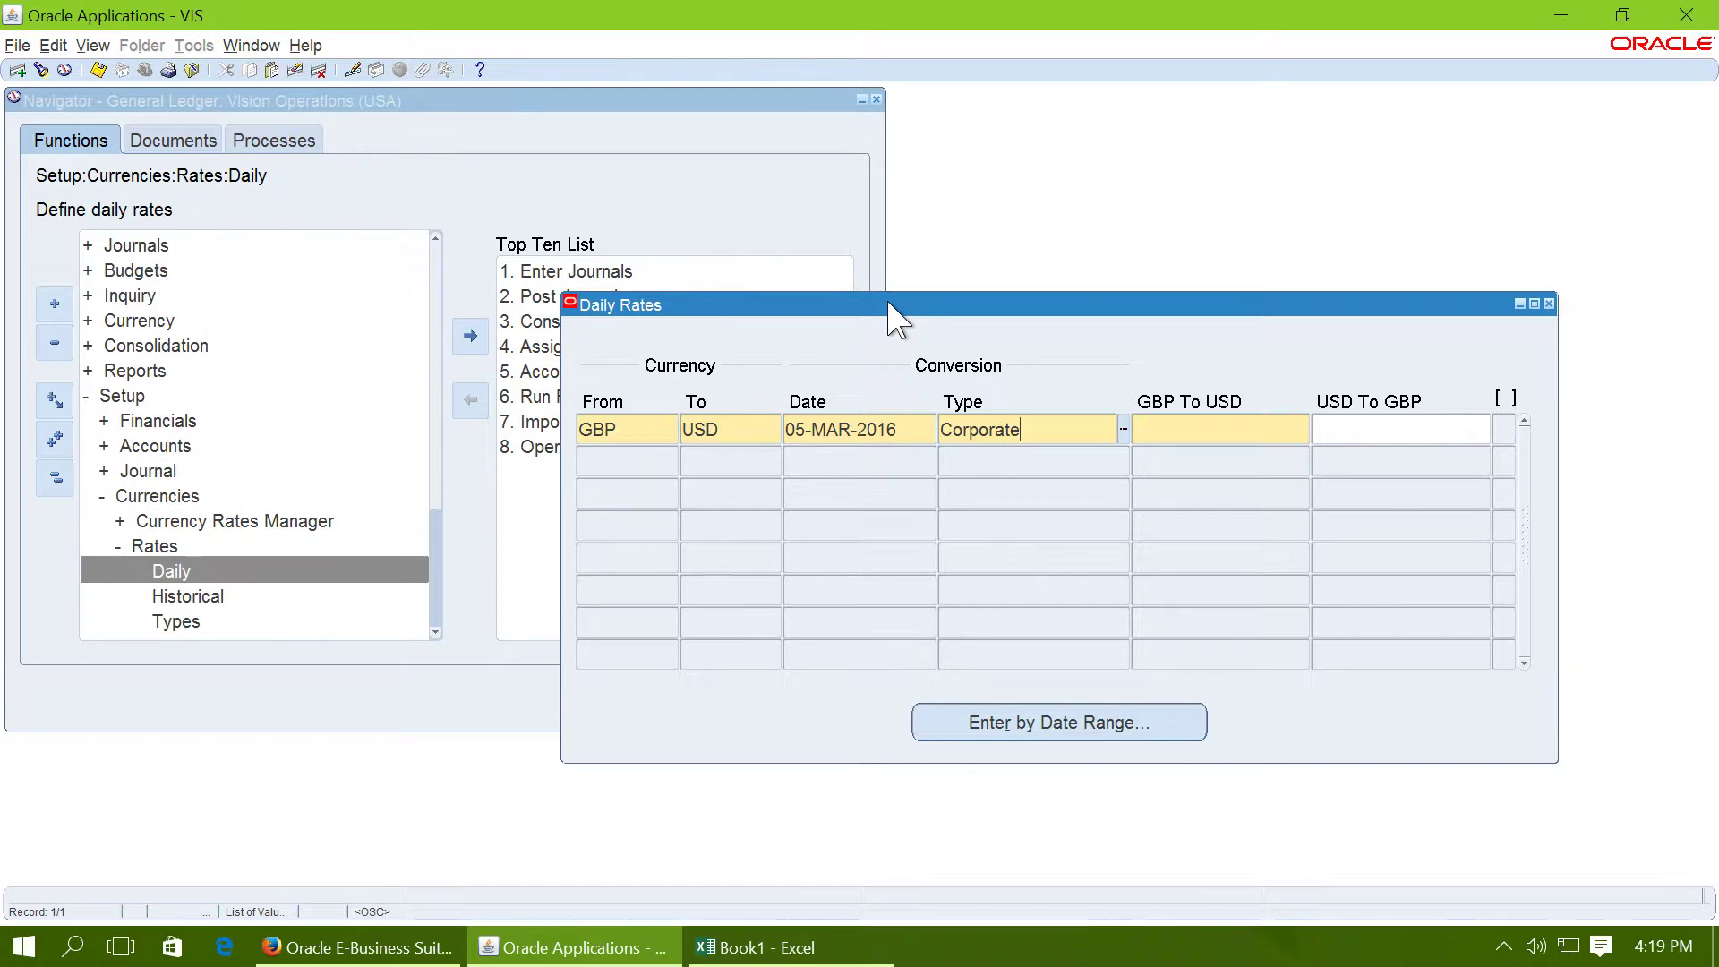
{"action": "key", "text": "Tab"}
{"action": "type", "text": "1.82"}
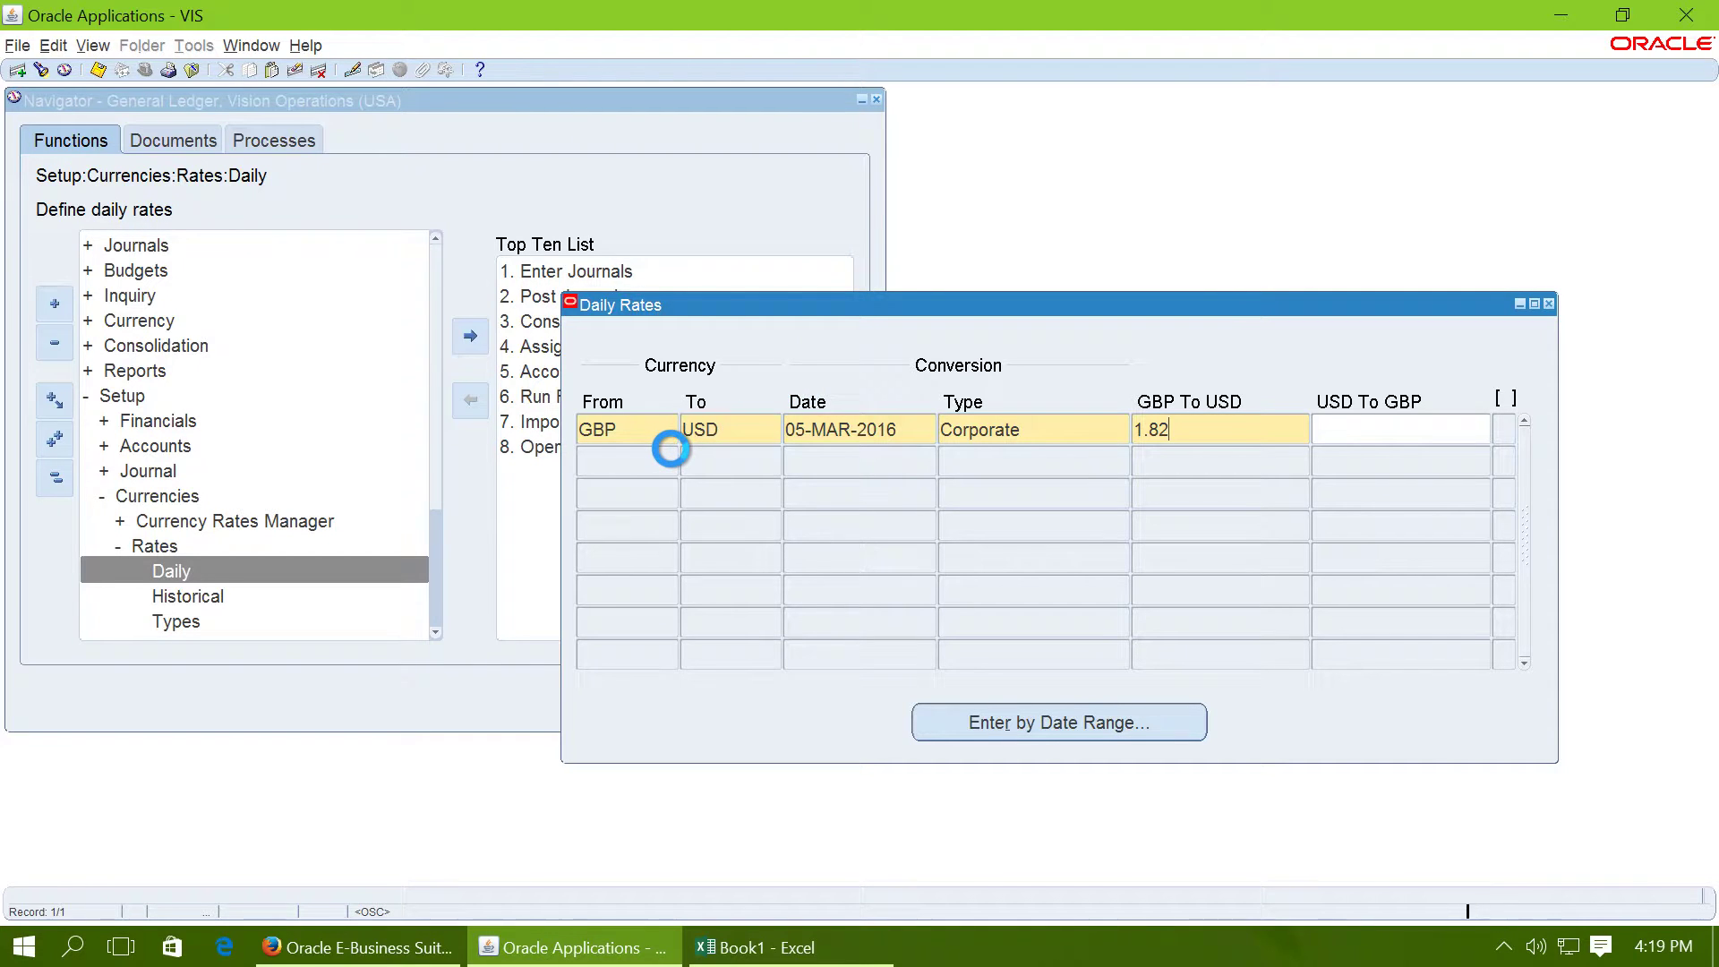
{"action": "key", "text": "Tab"}
Add a GBP to USD Corporate rate of 2.04 for 31-MAR-2016, save both rates and close the form.
{"action": "left_click", "coordinate": [639, 456]}
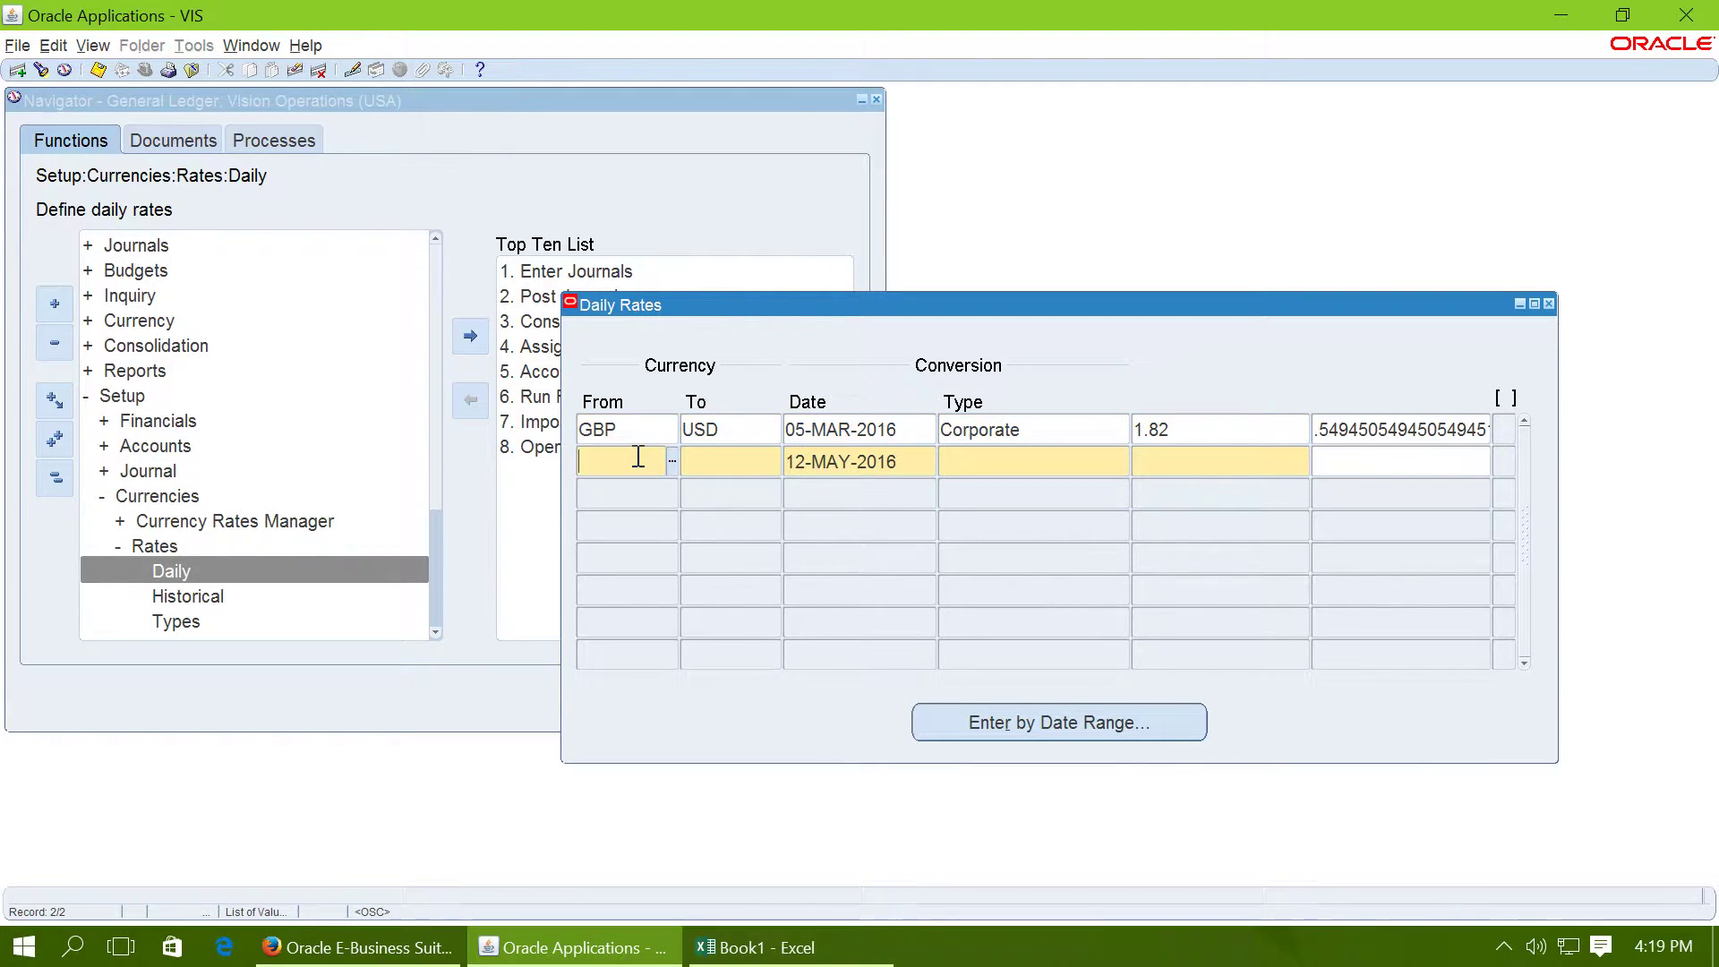
{"action": "type", "text": "GBP"}
{"action": "key", "text": "Tab"}
{"action": "type", "text": "USD"}
{"action": "key", "text": "Tab"}
{"action": "type", "text": "31-MAR-2016"}
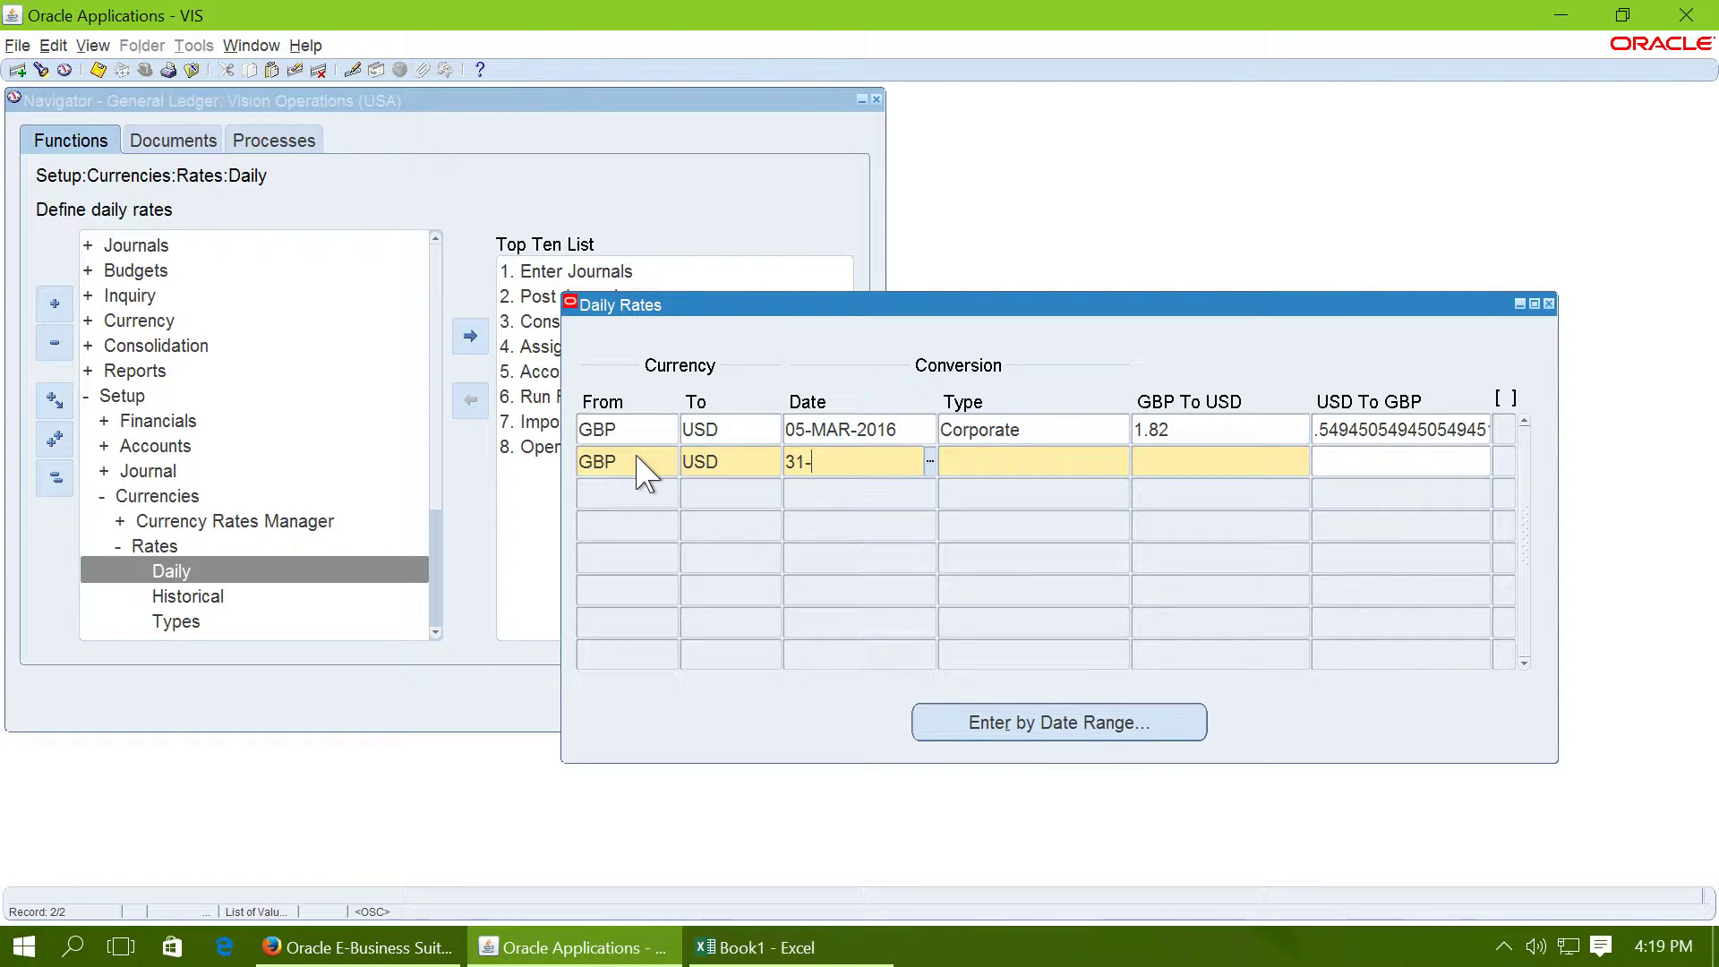
{"action": "key", "text": "Tab"}
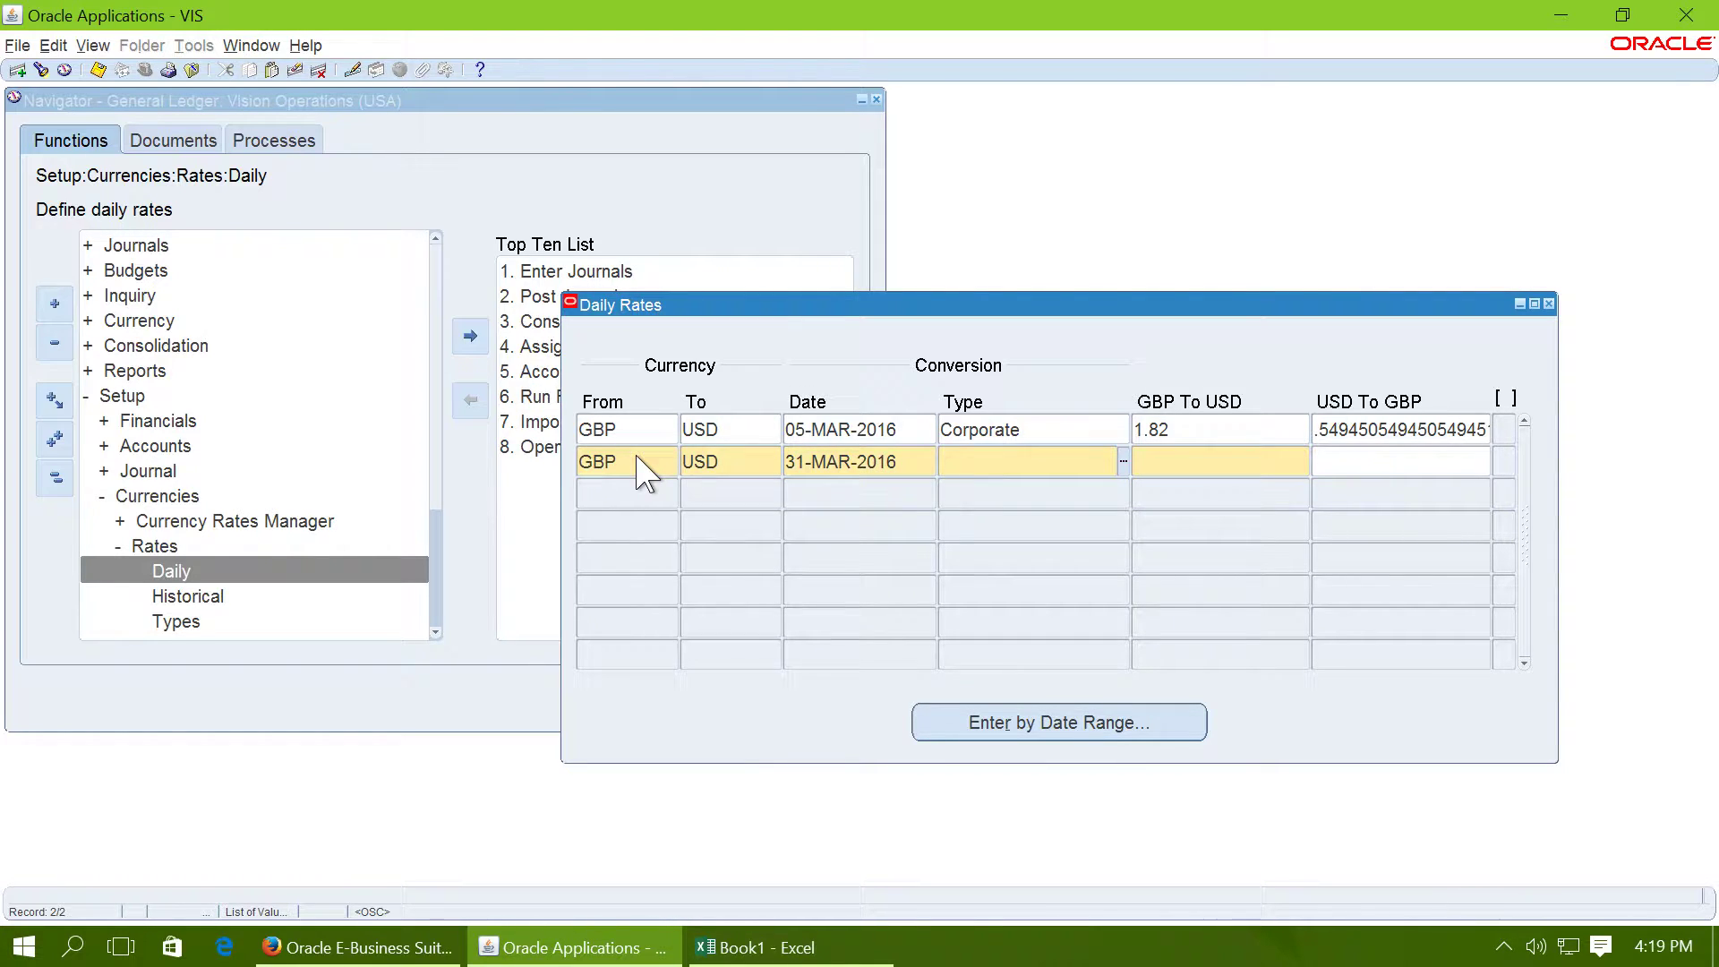
{"action": "type", "text": "Corpo"}
{"action": "key", "text": "Tab"}
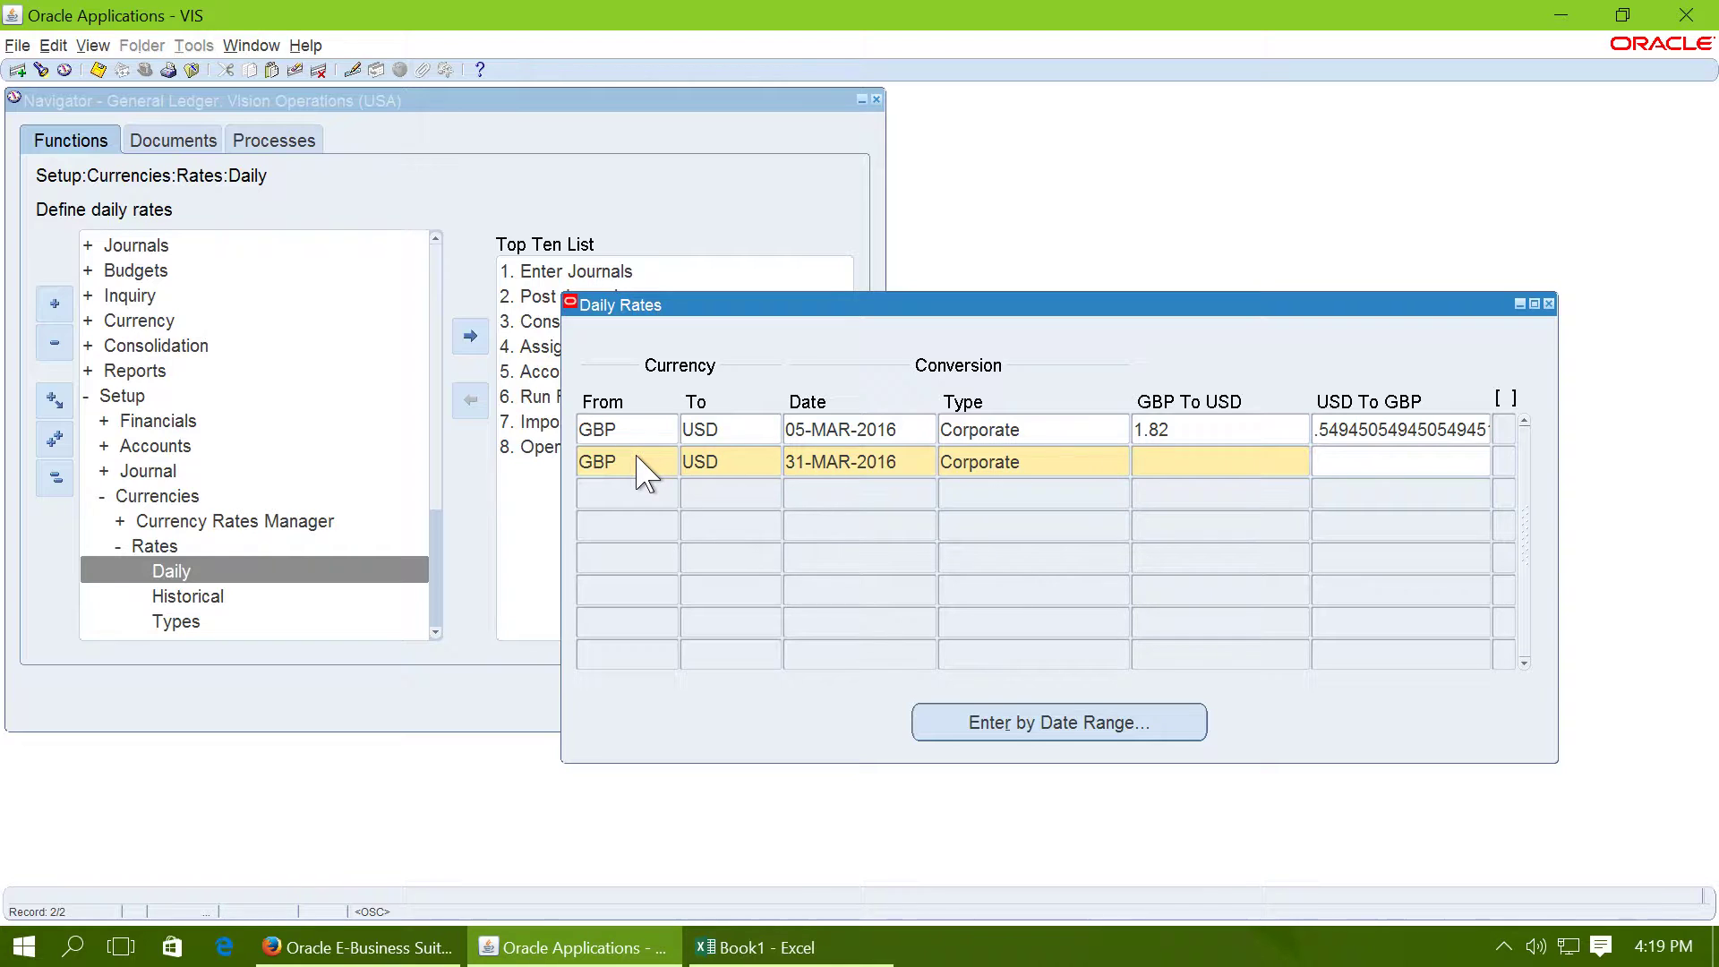
{"action": "type", "text": "2.04"}
{"action": "key", "text": "Tab"}
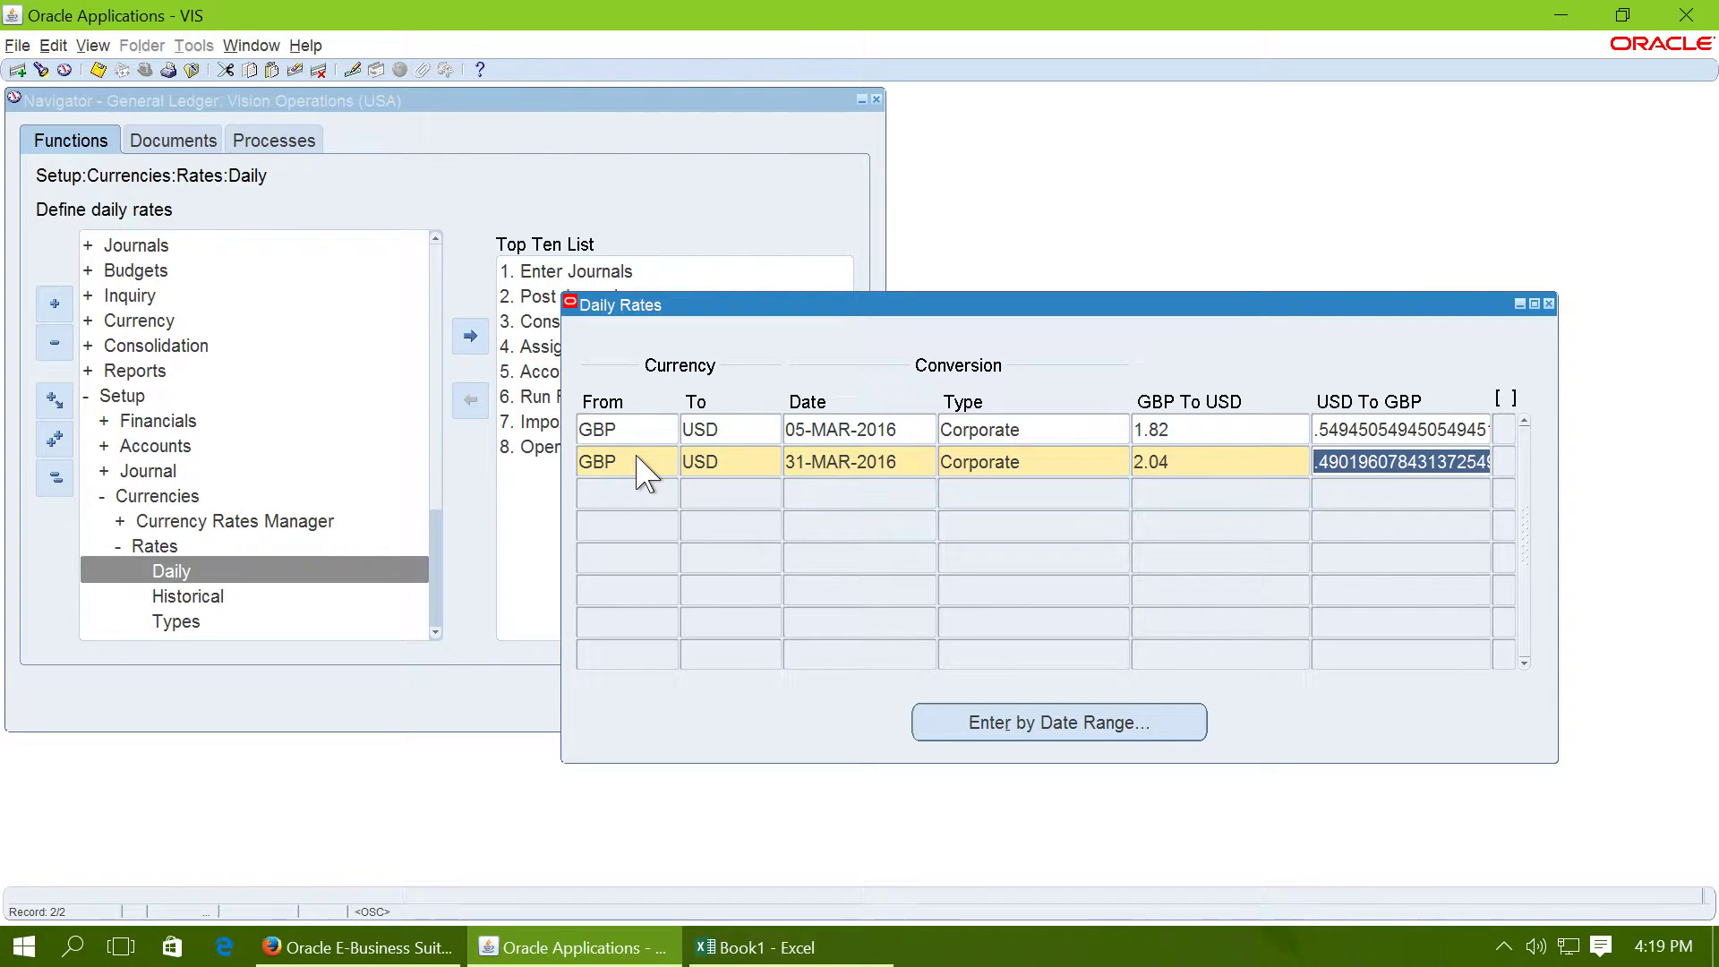
{"action": "left_click", "coordinate": [100, 72]}
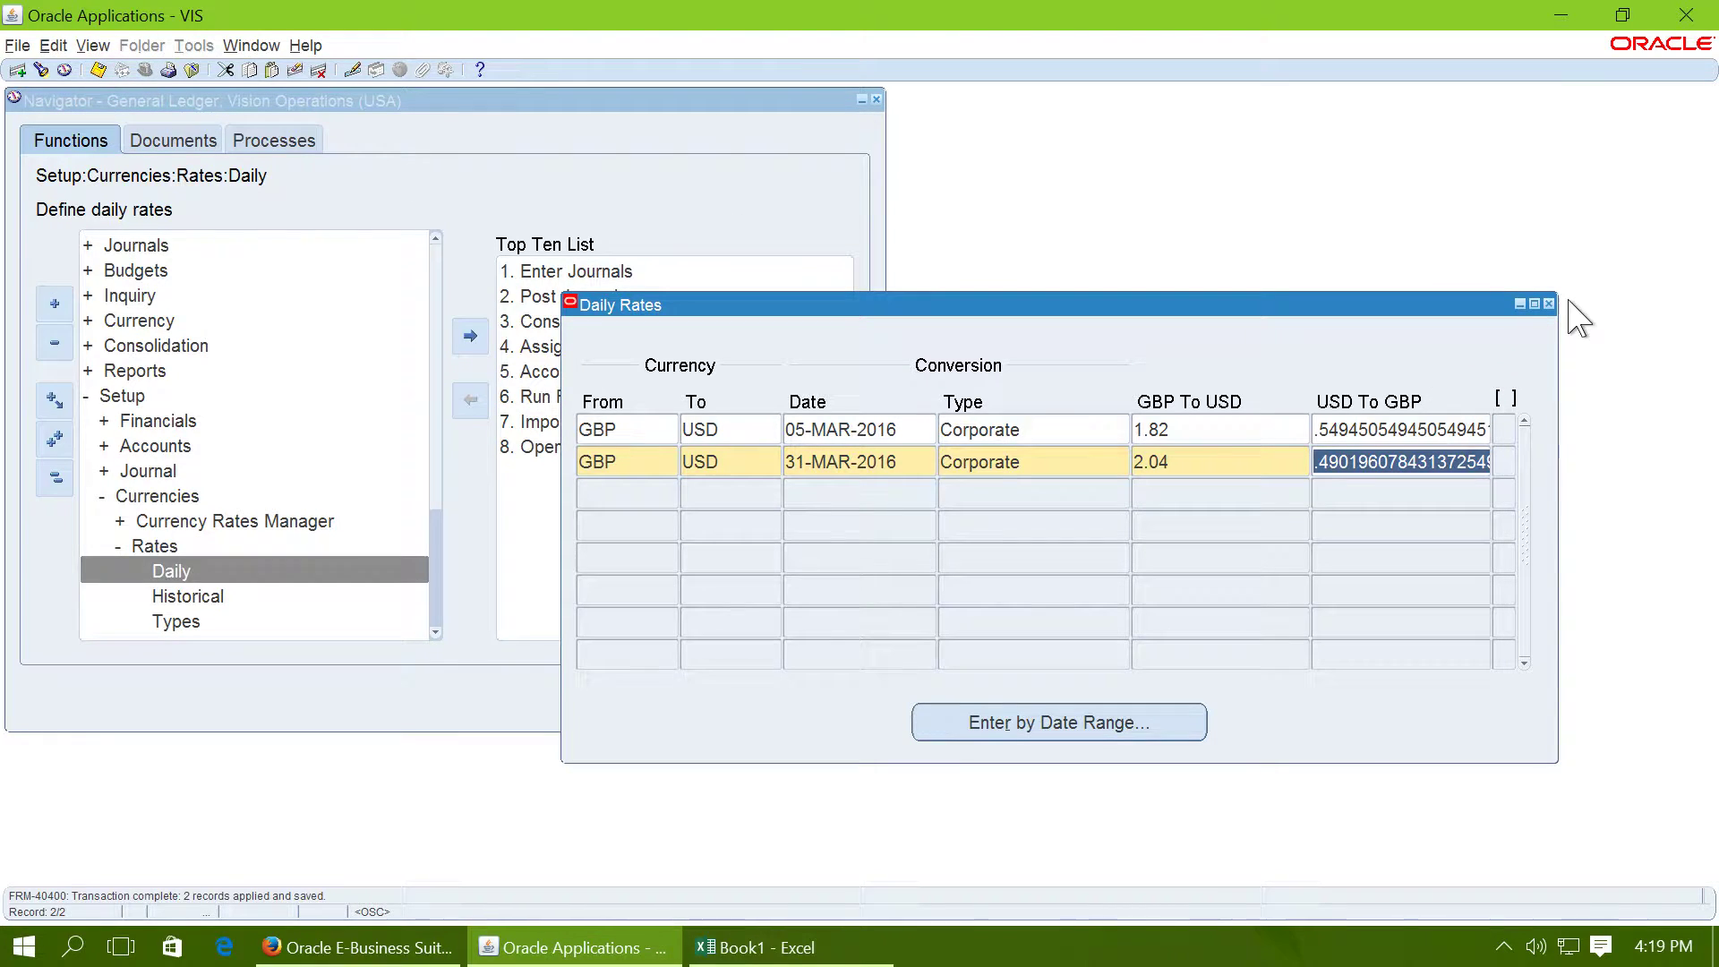
{"action": "left_click", "coordinate": [1548, 304]}
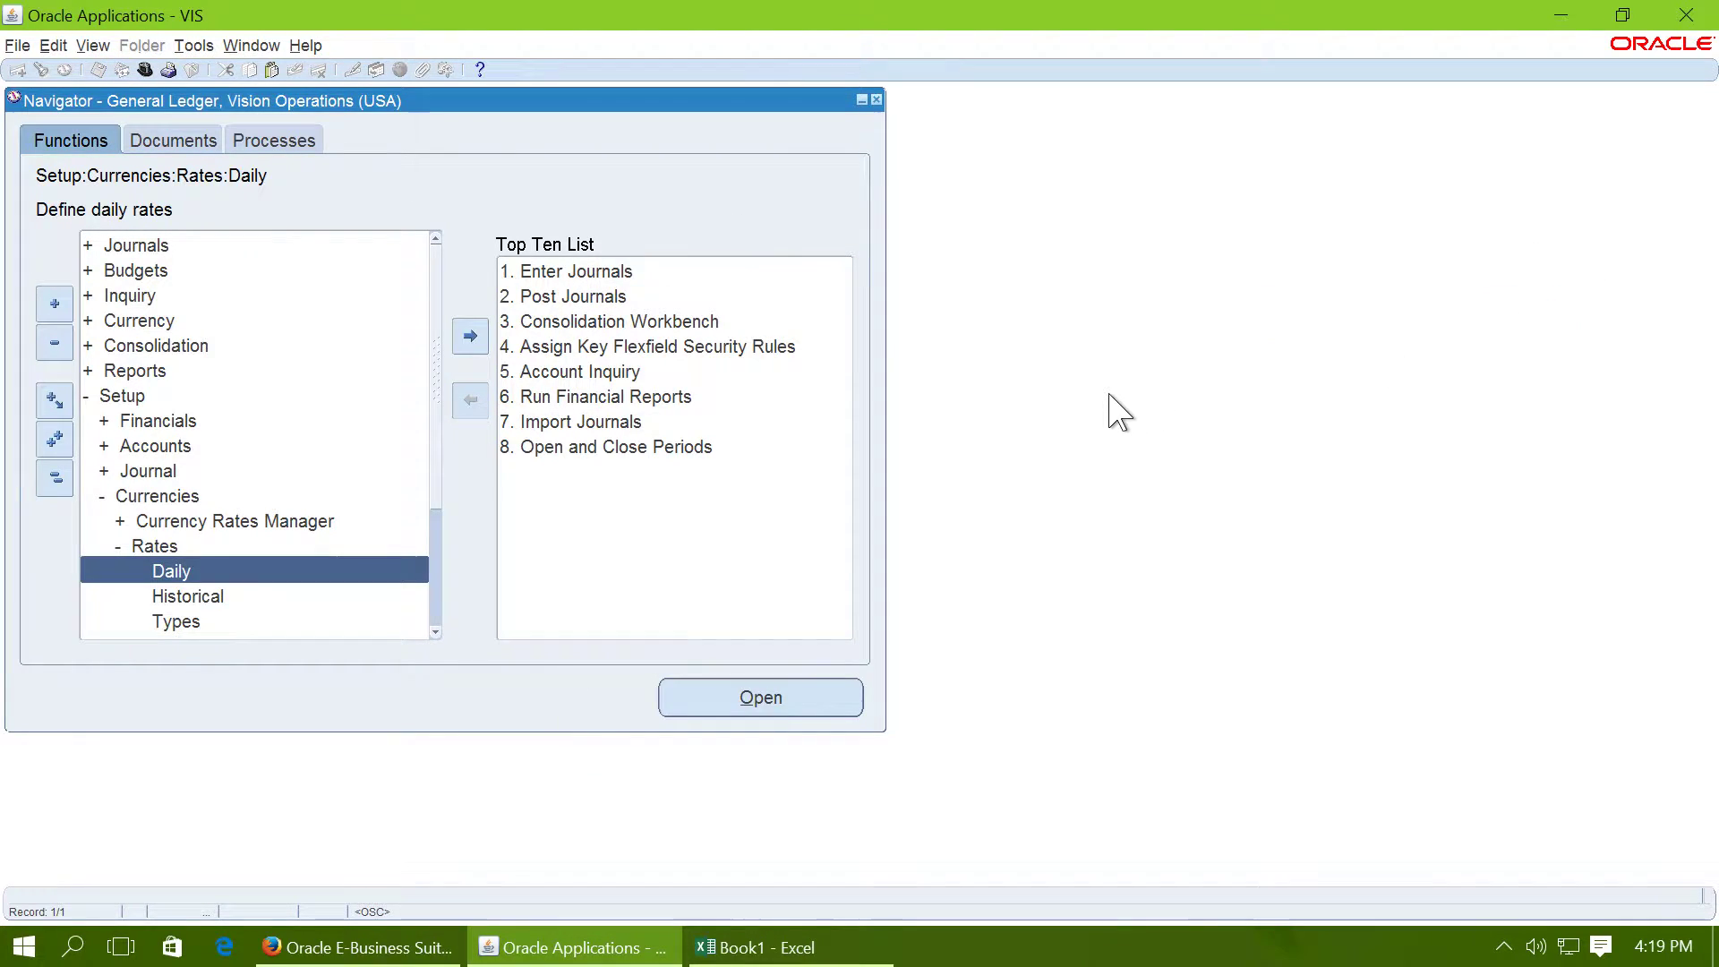
{"action": "key", "text": "super+Tab"}
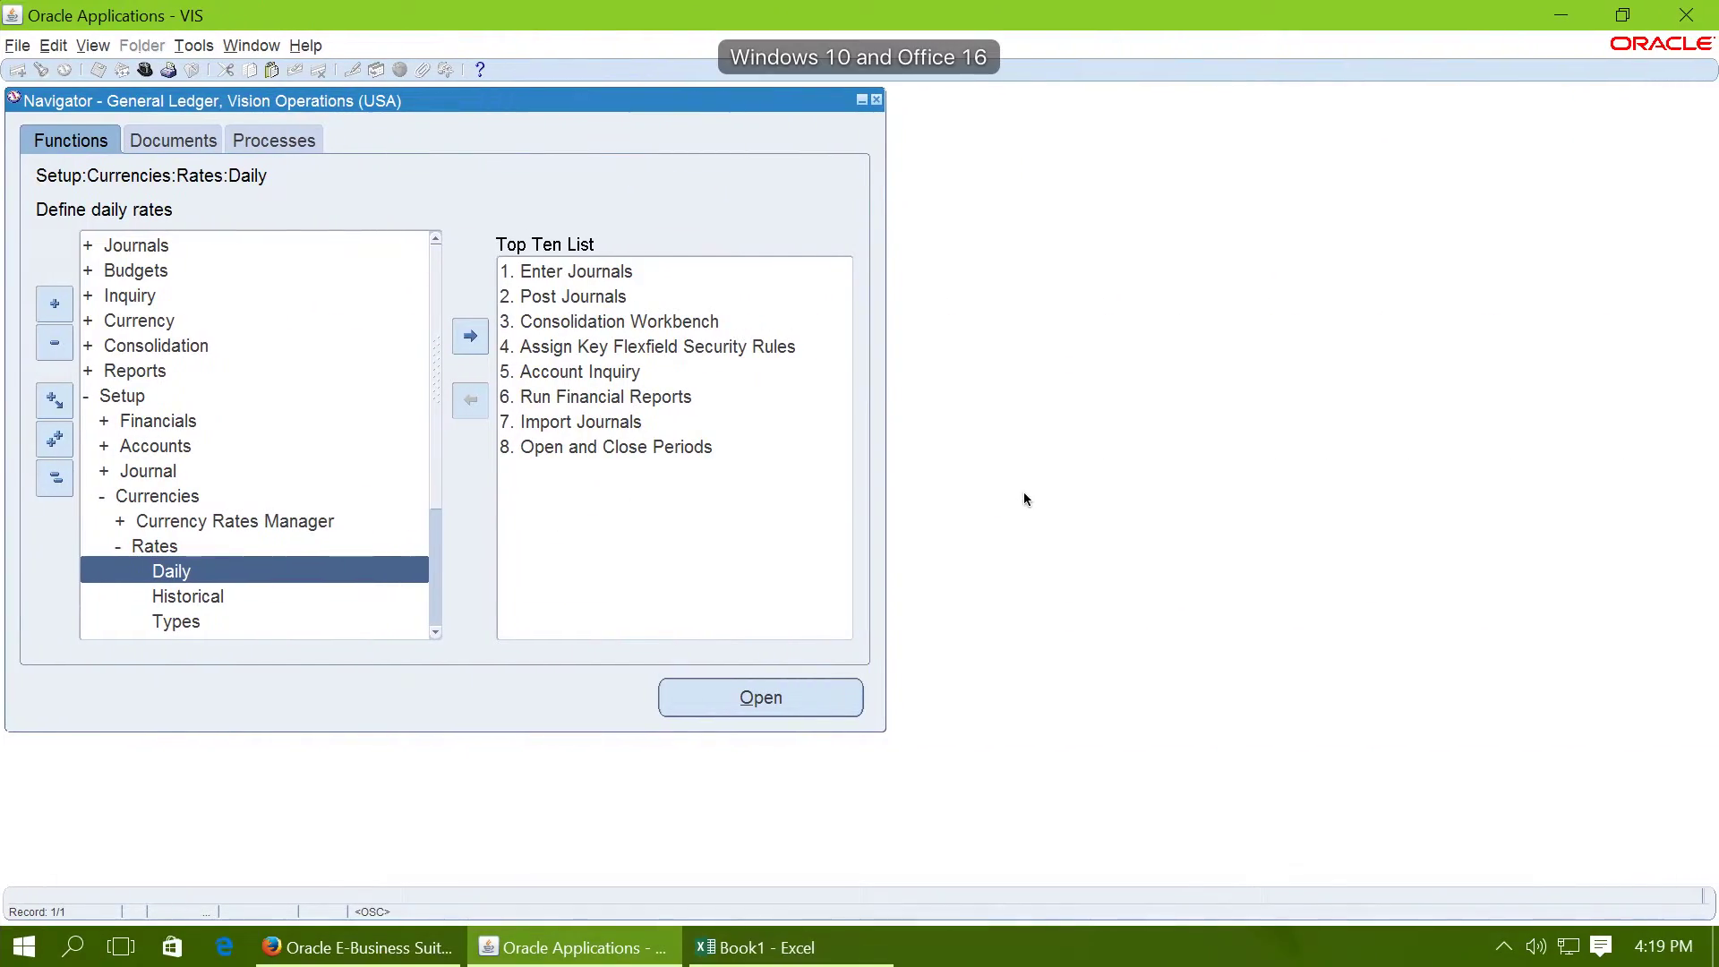
{"action": "left_click", "coordinate": [792, 945]}
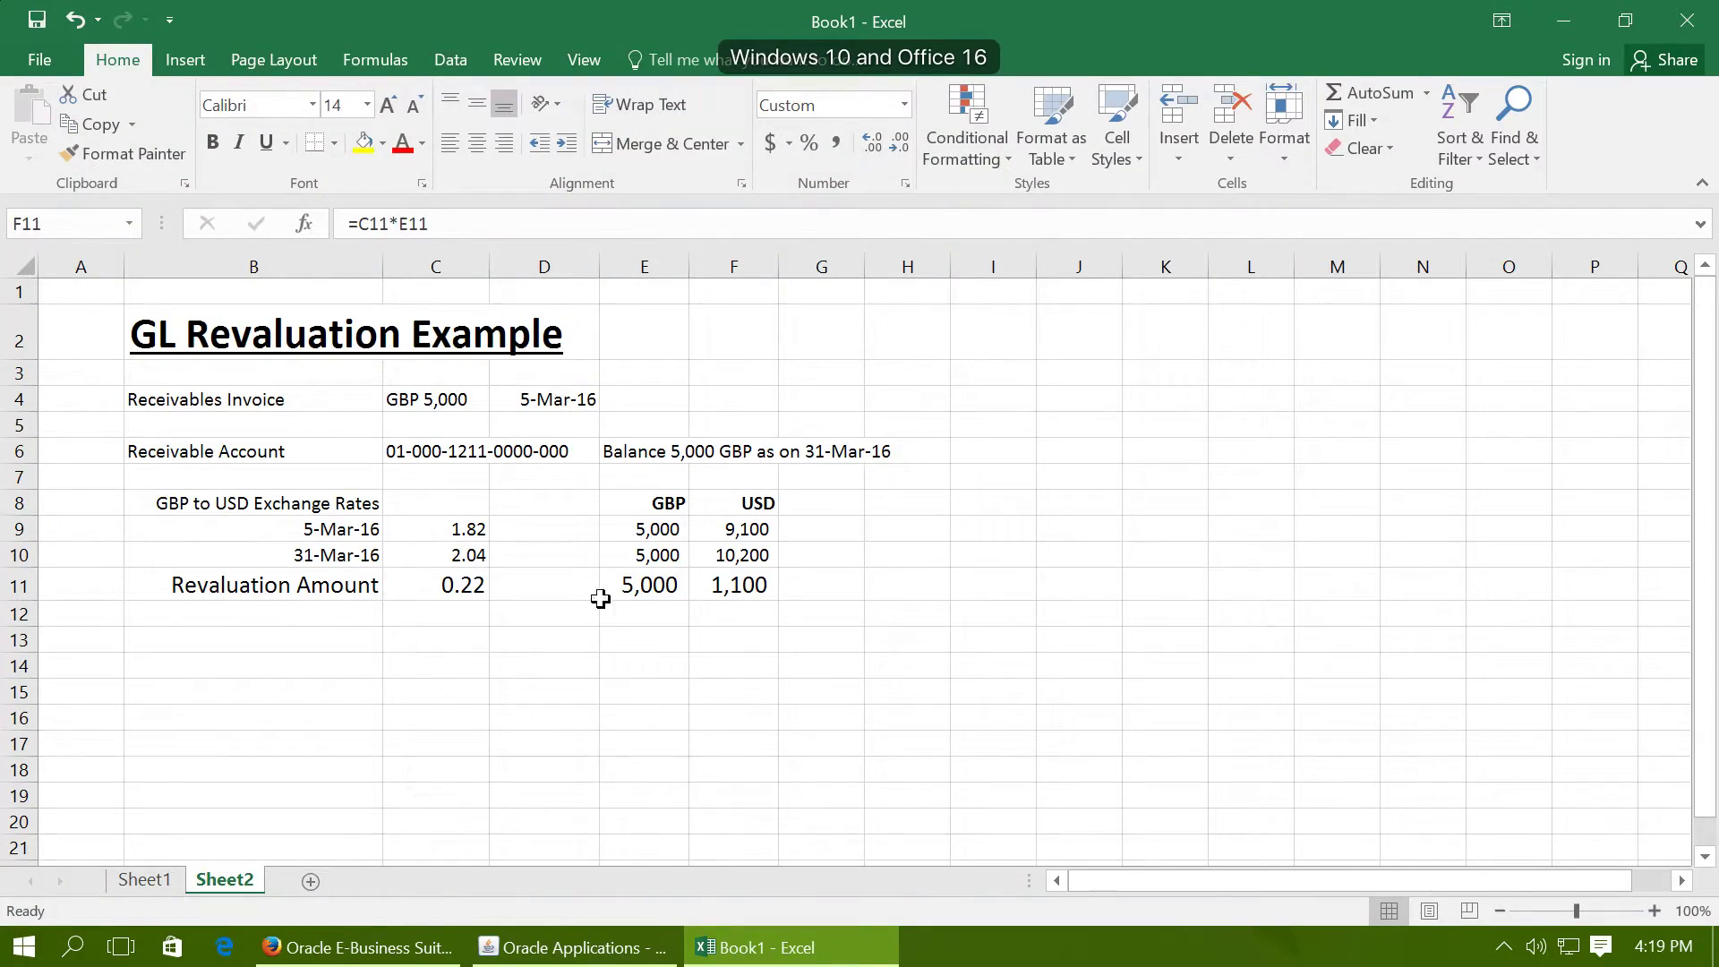
{"action": "left_click", "coordinate": [422, 446]}
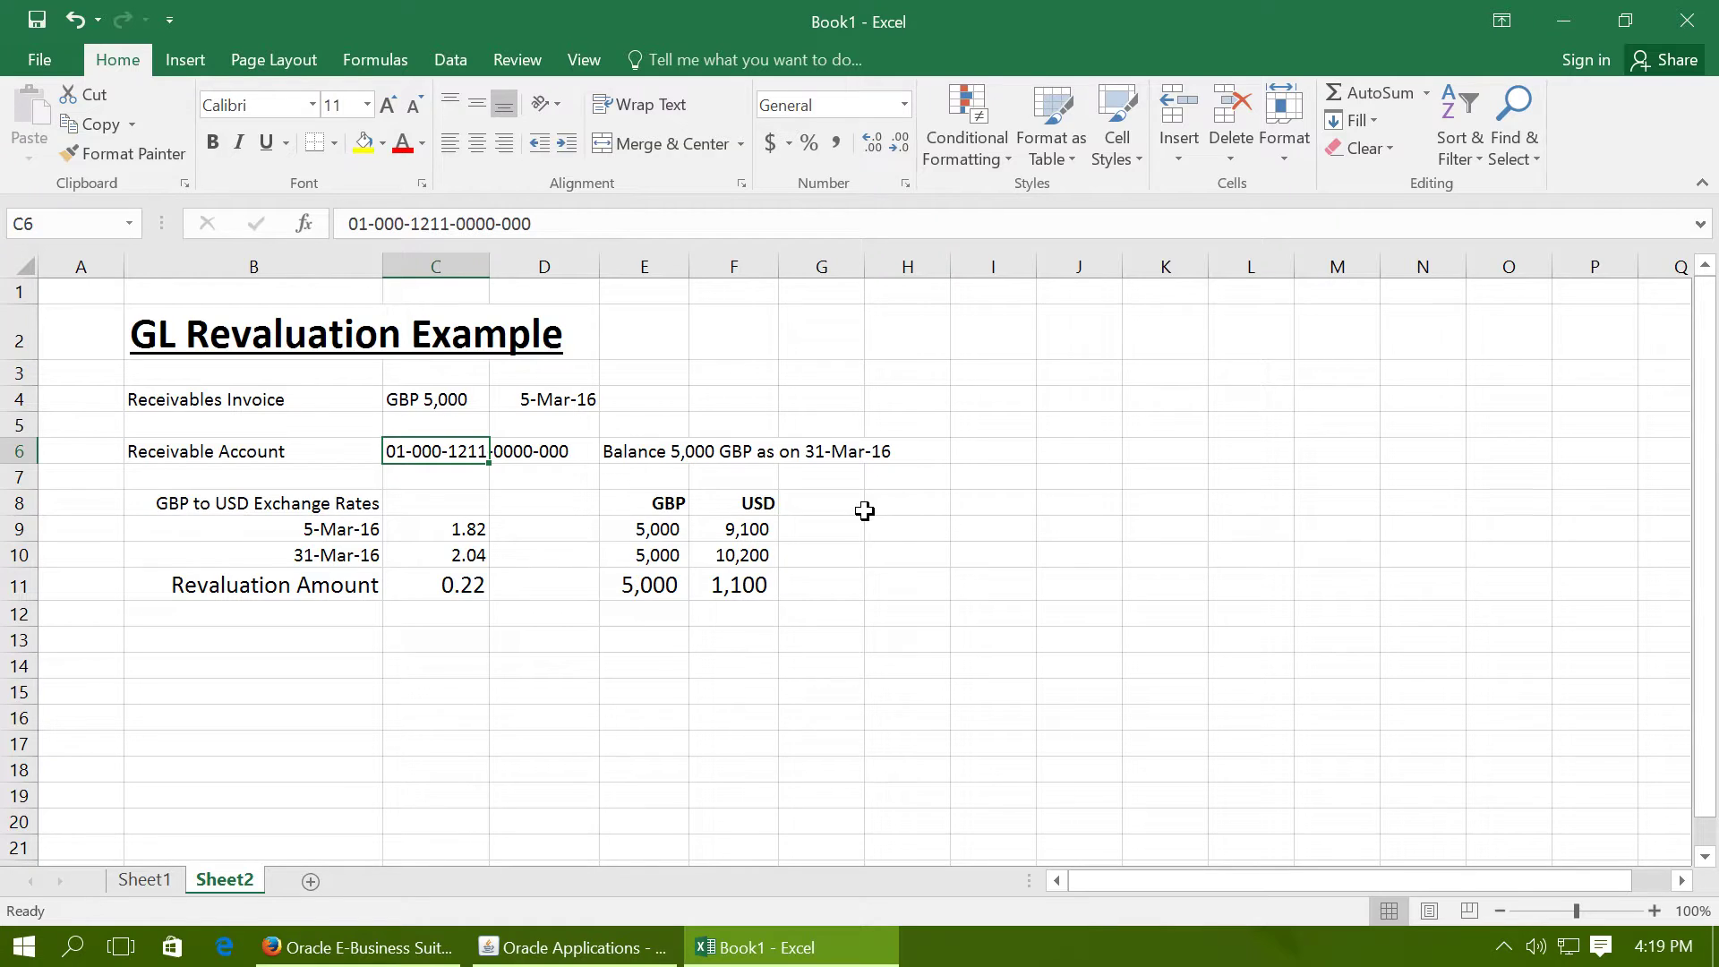
Switch to the Receivables, Vision Operations (USA) responsibility and open Transactions > Transactions.
{"action": "left_click", "coordinate": [559, 947]}
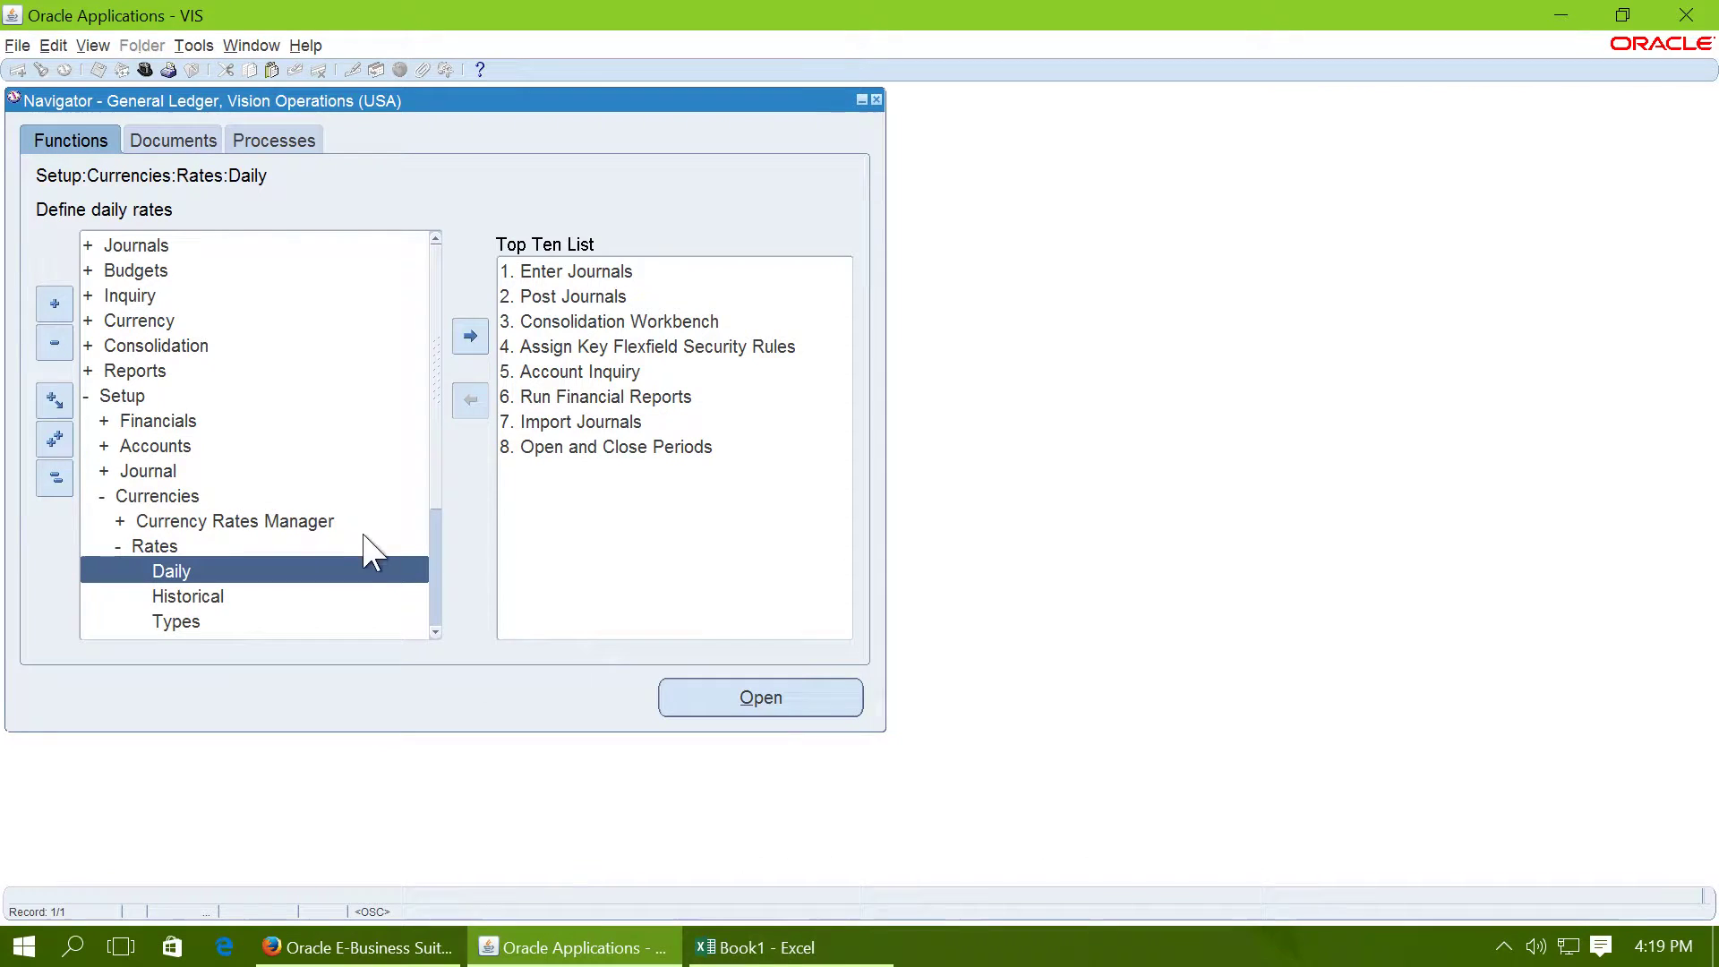
{"action": "left_click", "coordinate": [144, 70]}
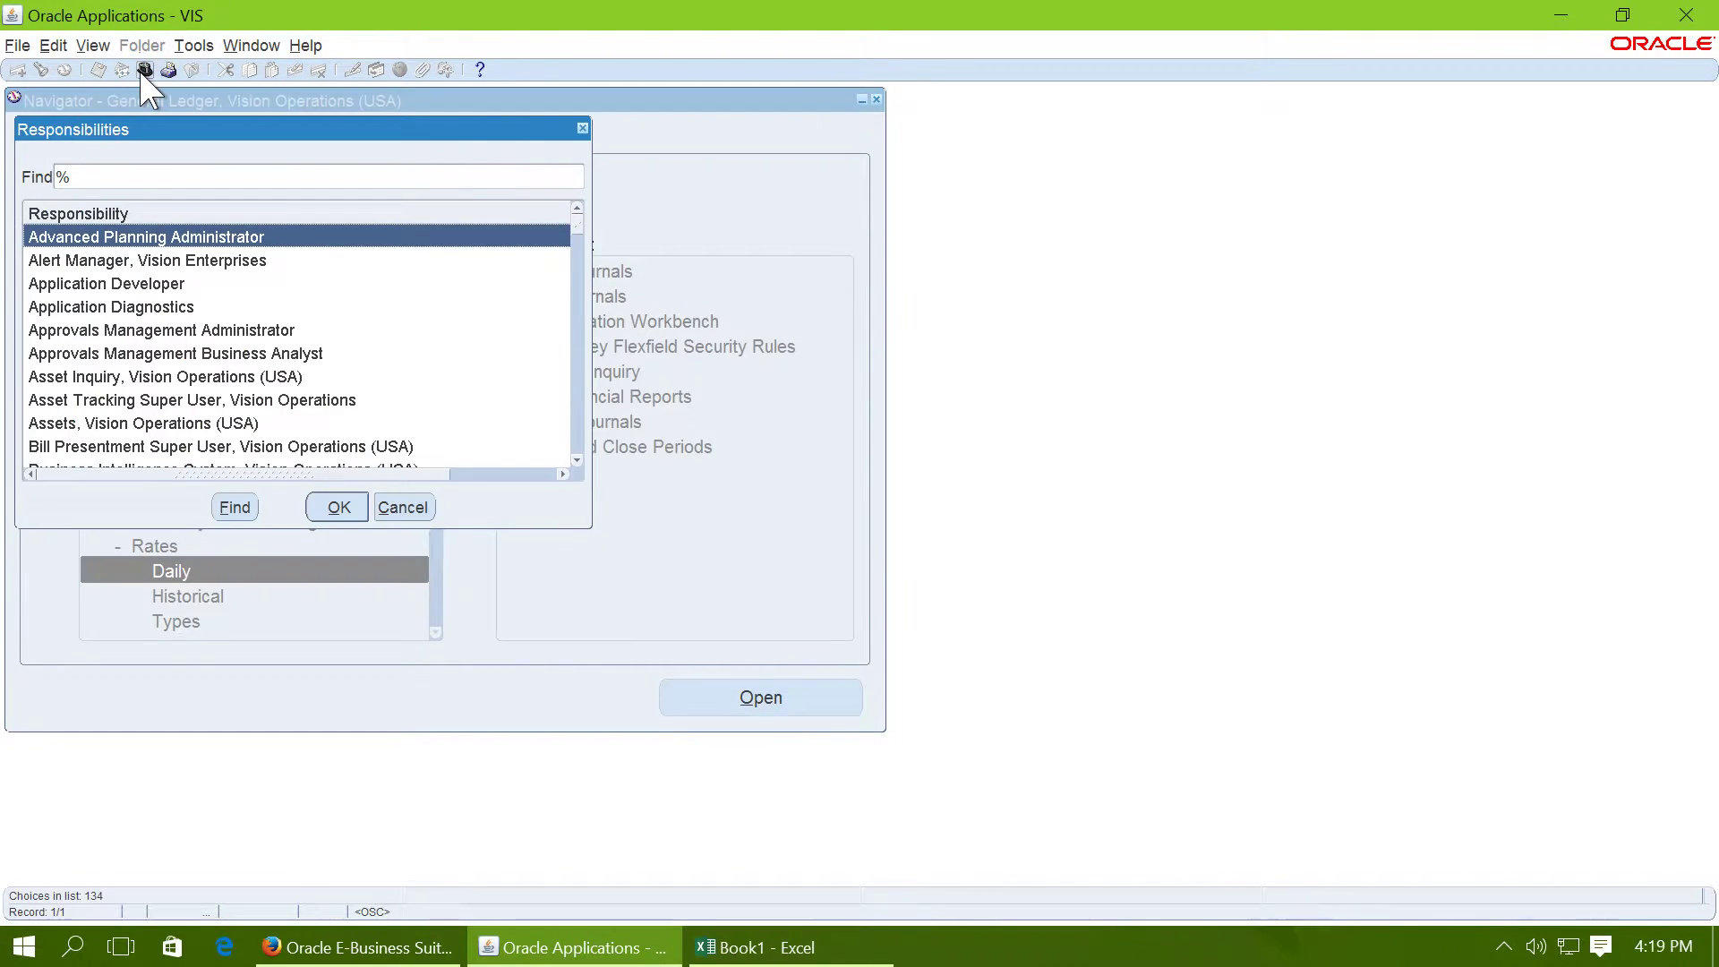
{"action": "type", "text": "r"}
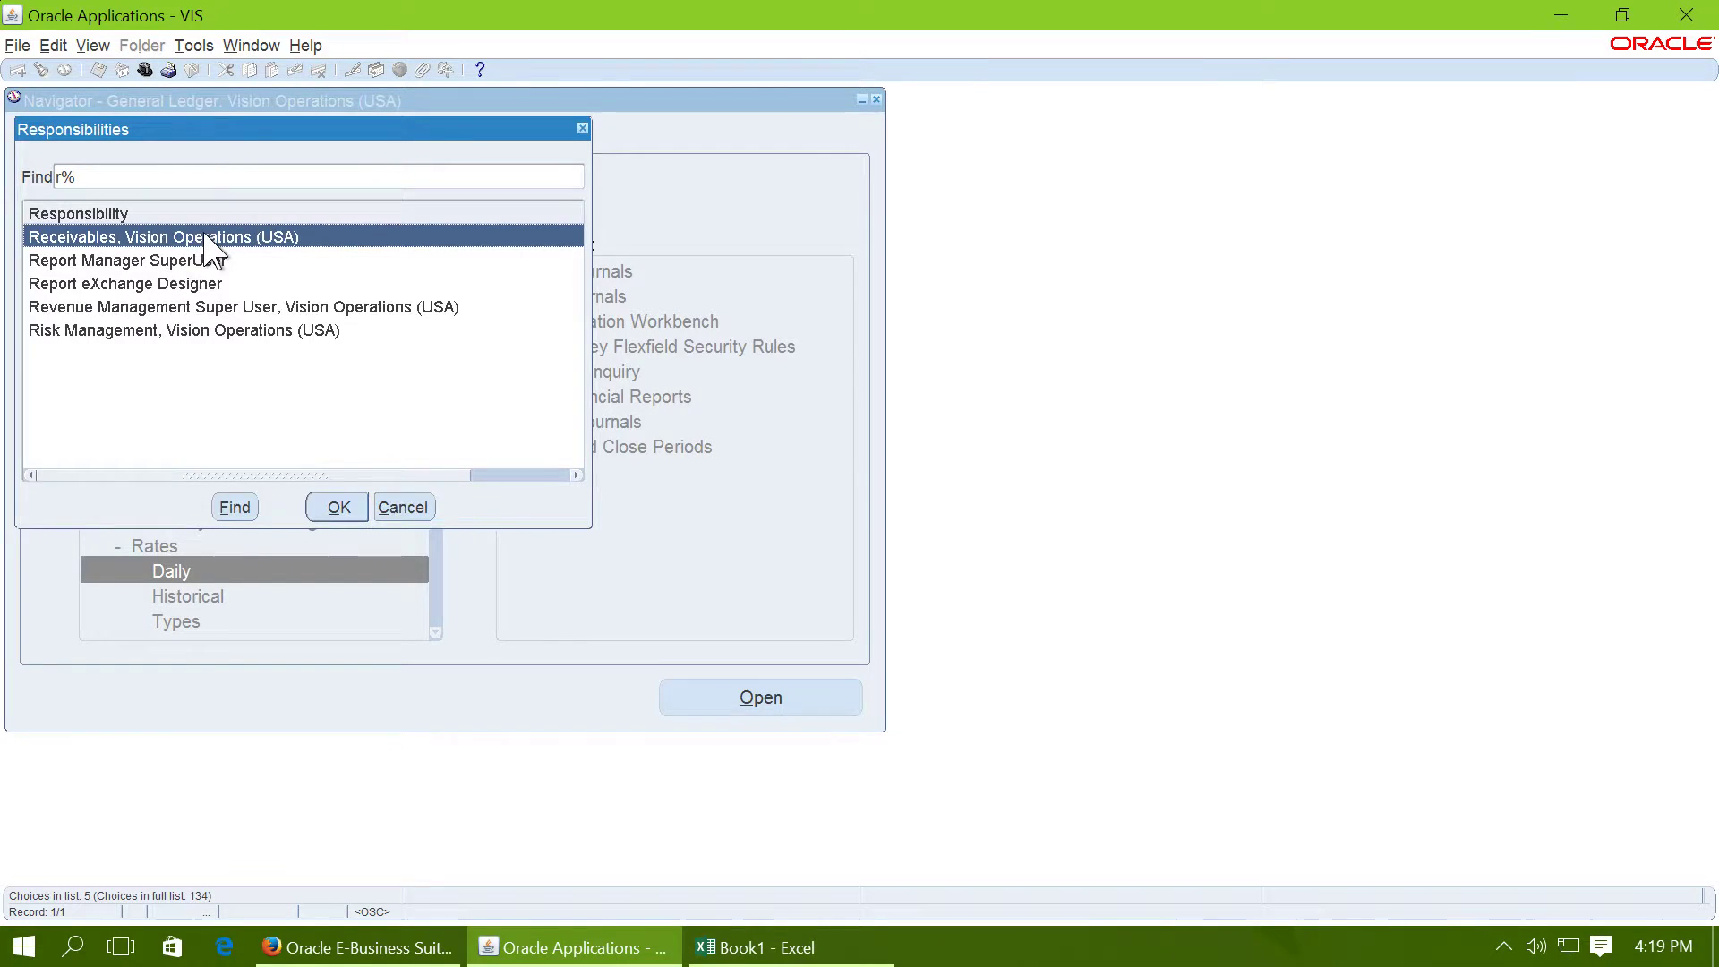
{"action": "double_click", "coordinate": [206, 236]}
{"action": "left_click", "coordinate": [195, 297]}
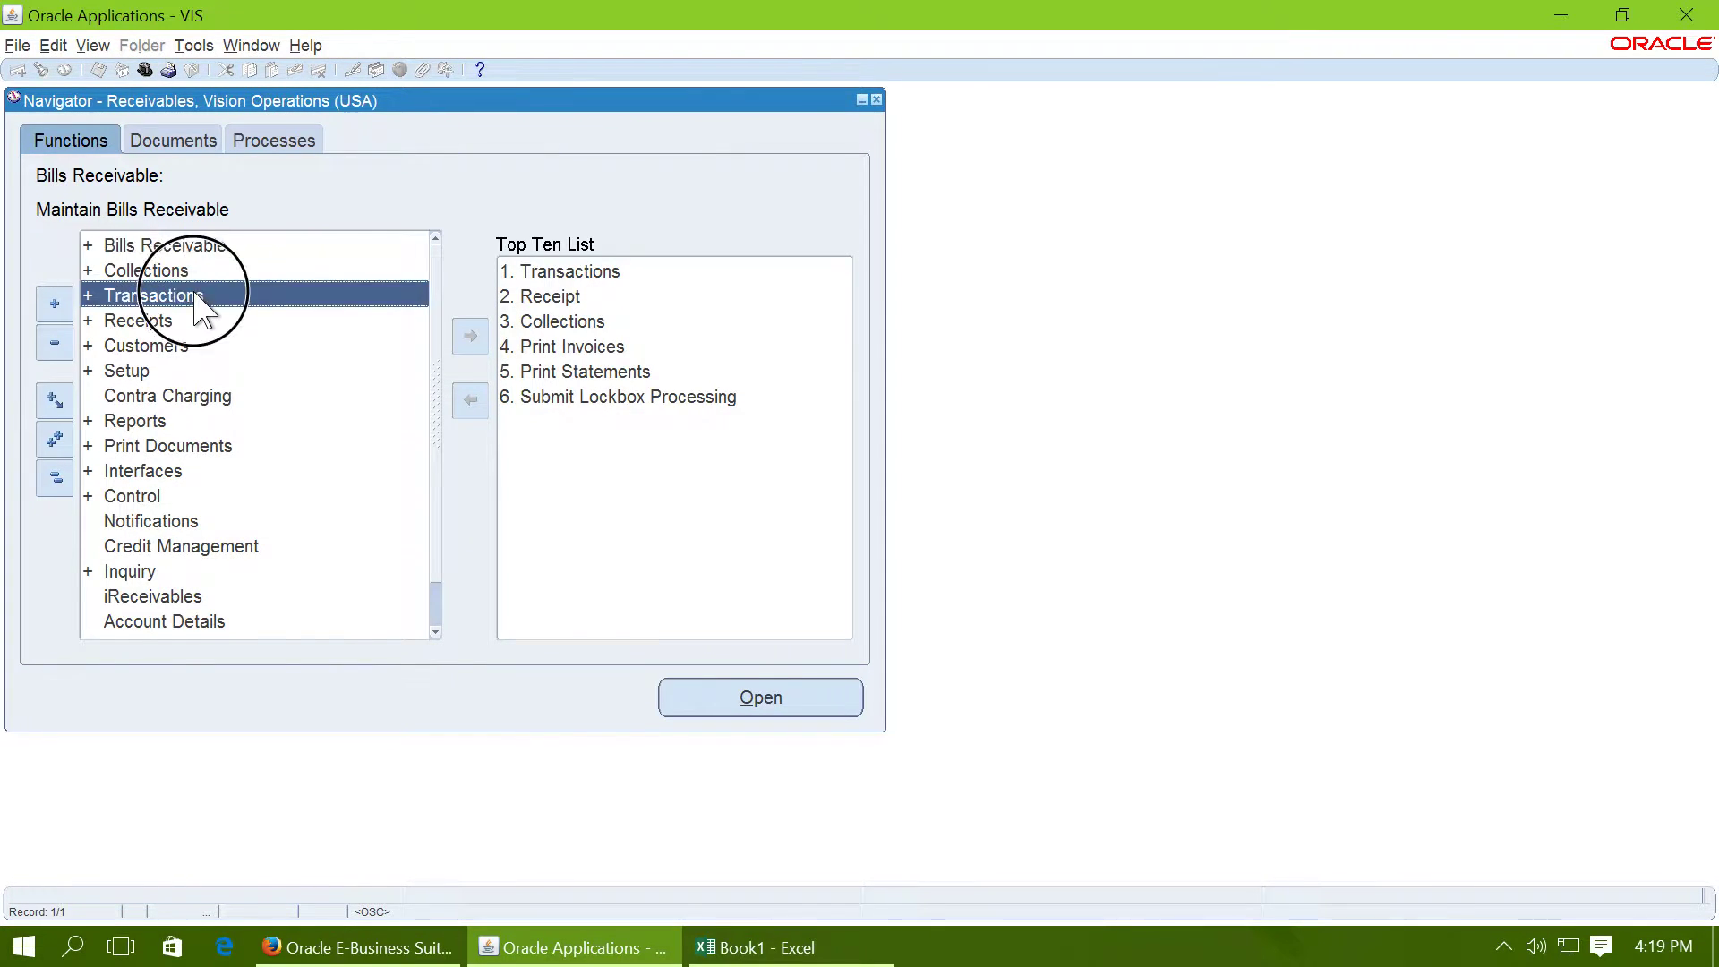
{"action": "double_click", "coordinate": [199, 300]}
{"action": "left_click", "coordinate": [219, 320]}
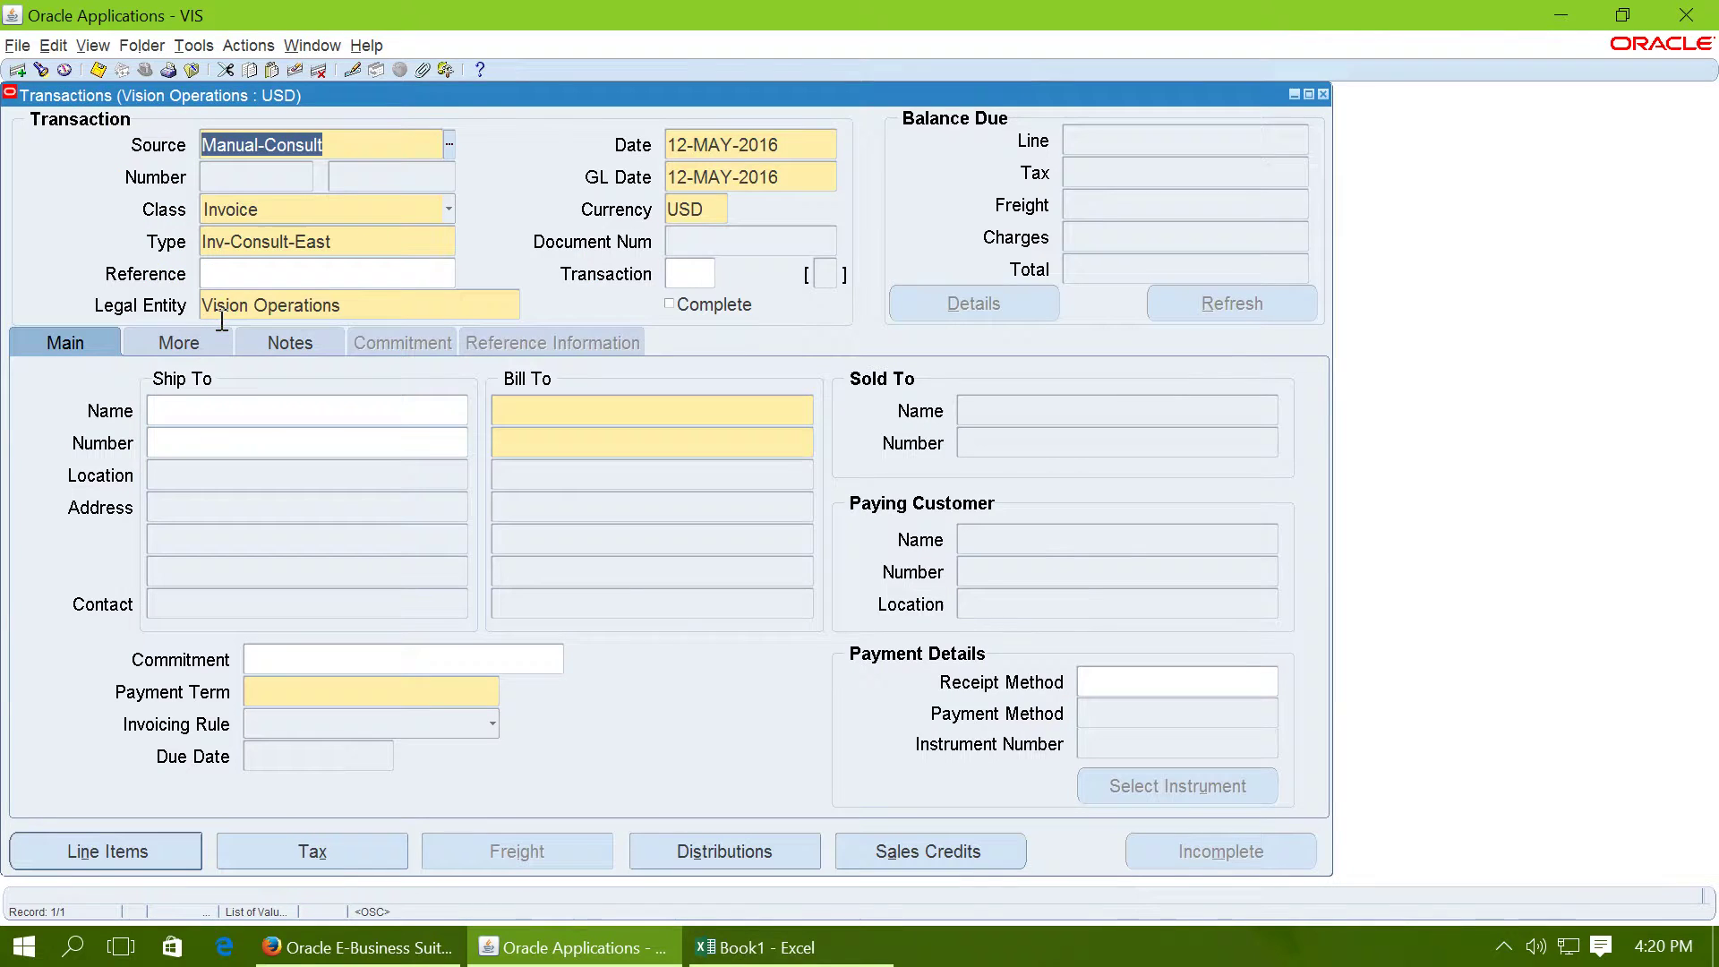
Set the invoice date and GL date to 05-MAR-2016 and the currency to GBP.
{"action": "left_click", "coordinate": [792, 141]}
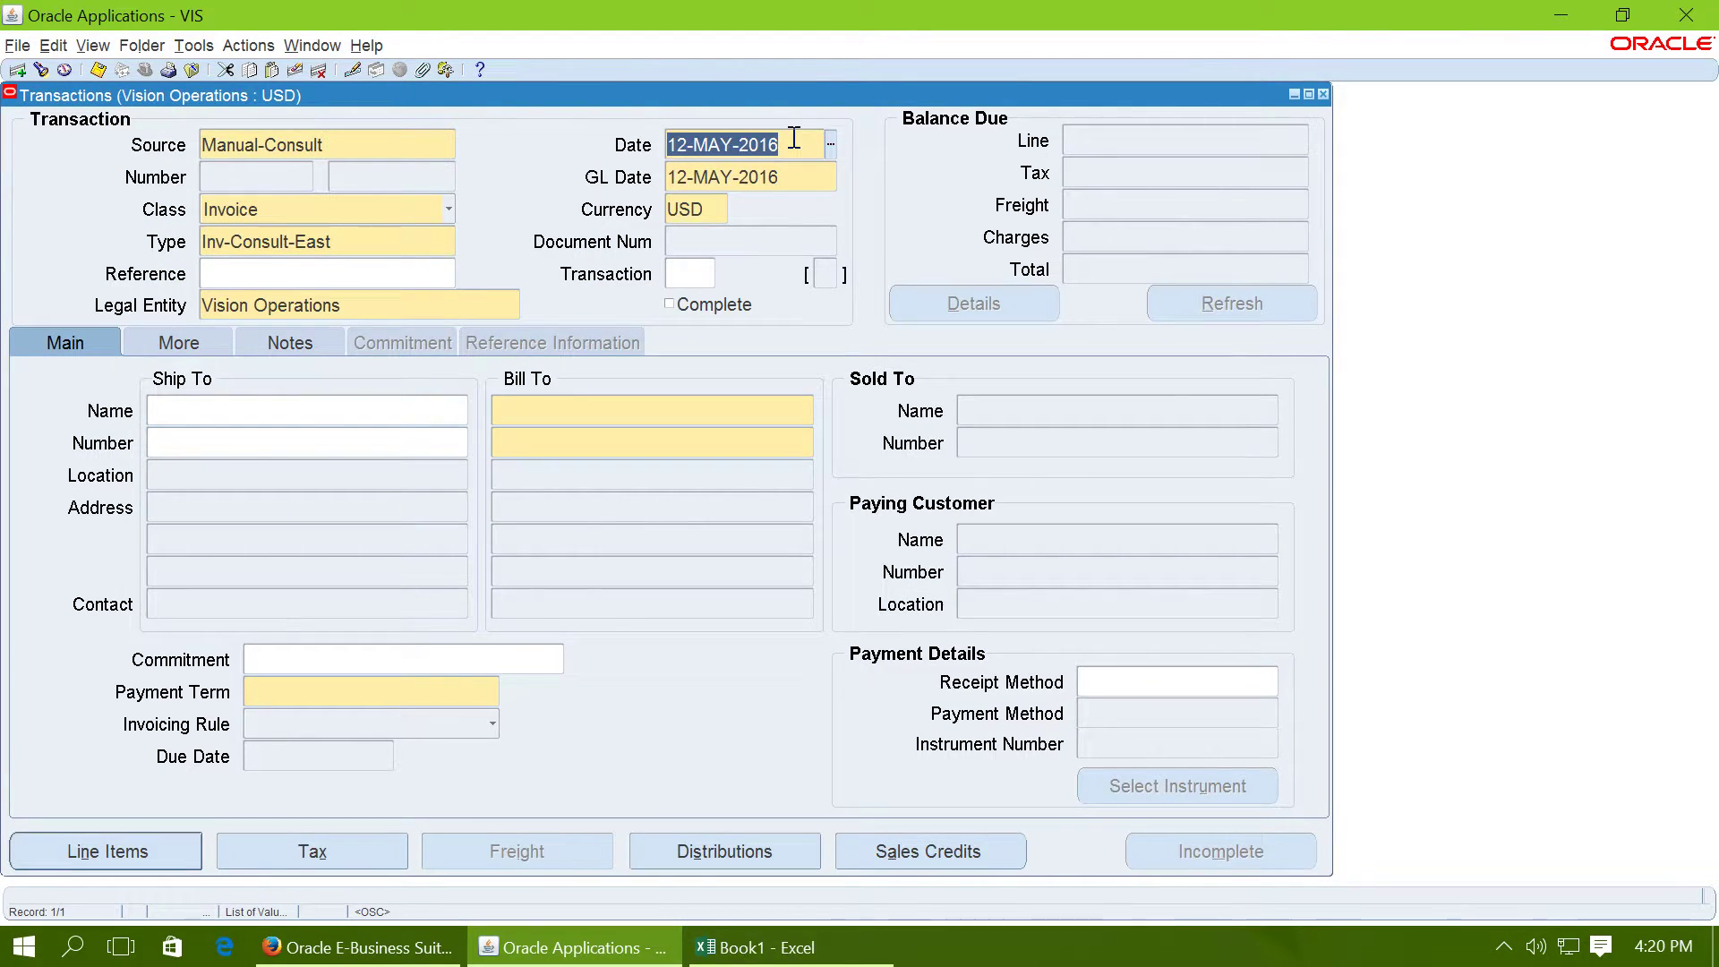
{"action": "type", "text": "5"}
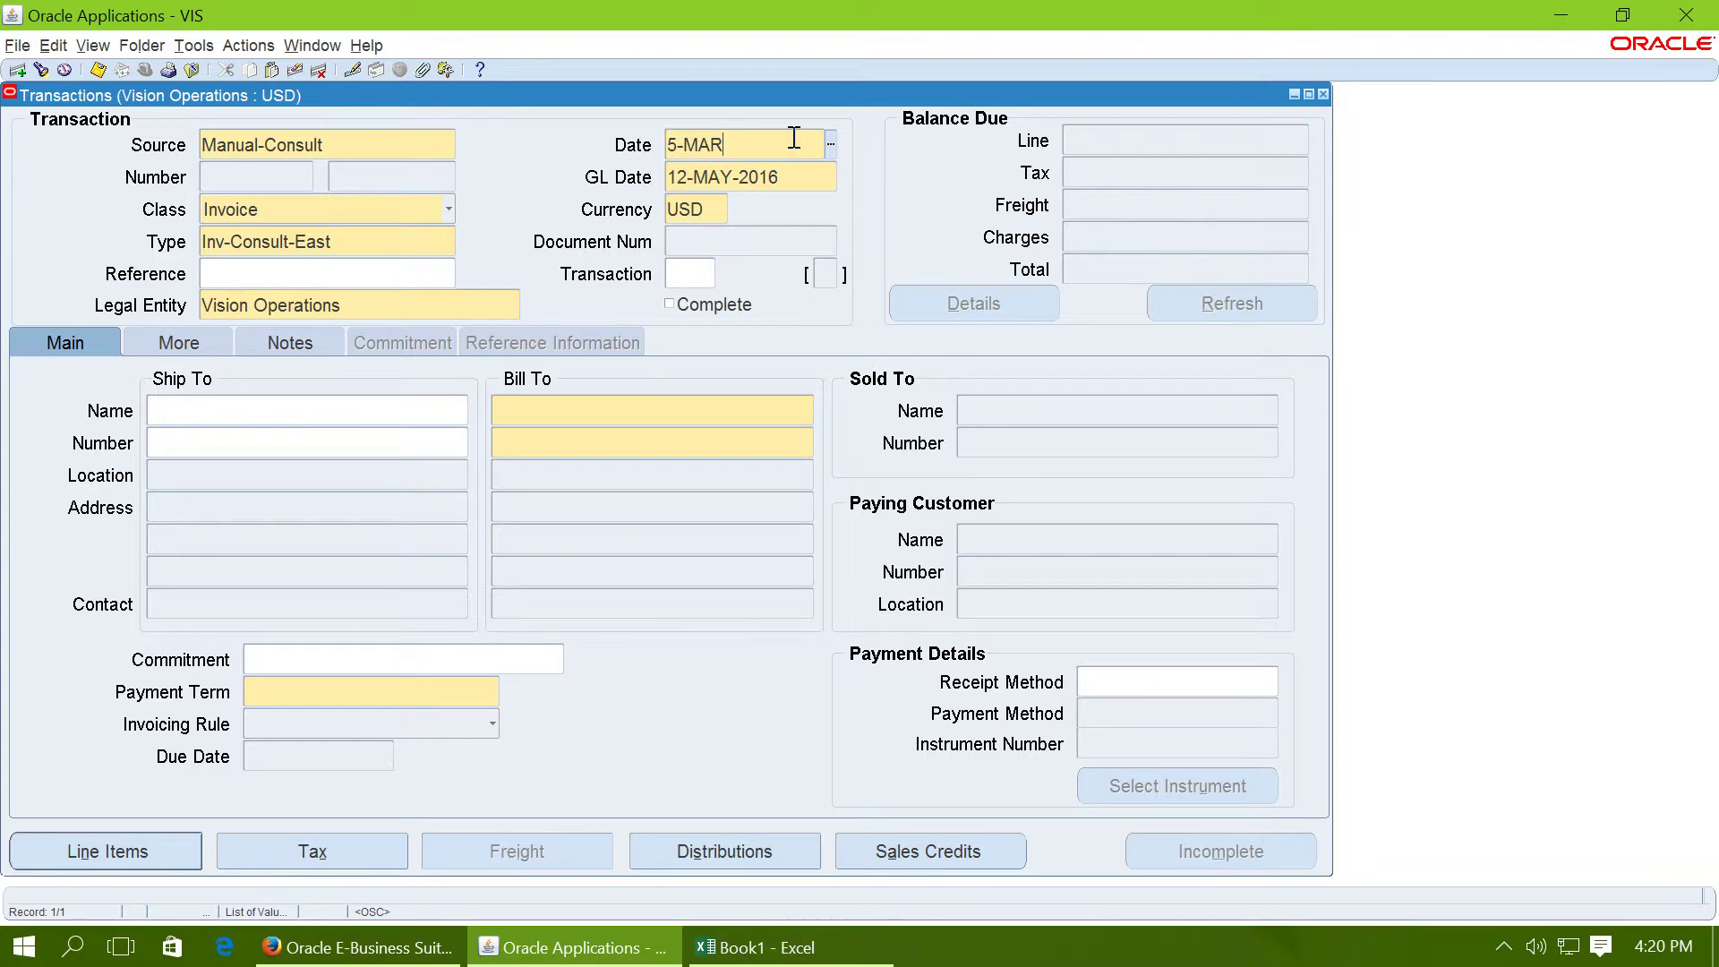
{"action": "key", "text": "Tab"}
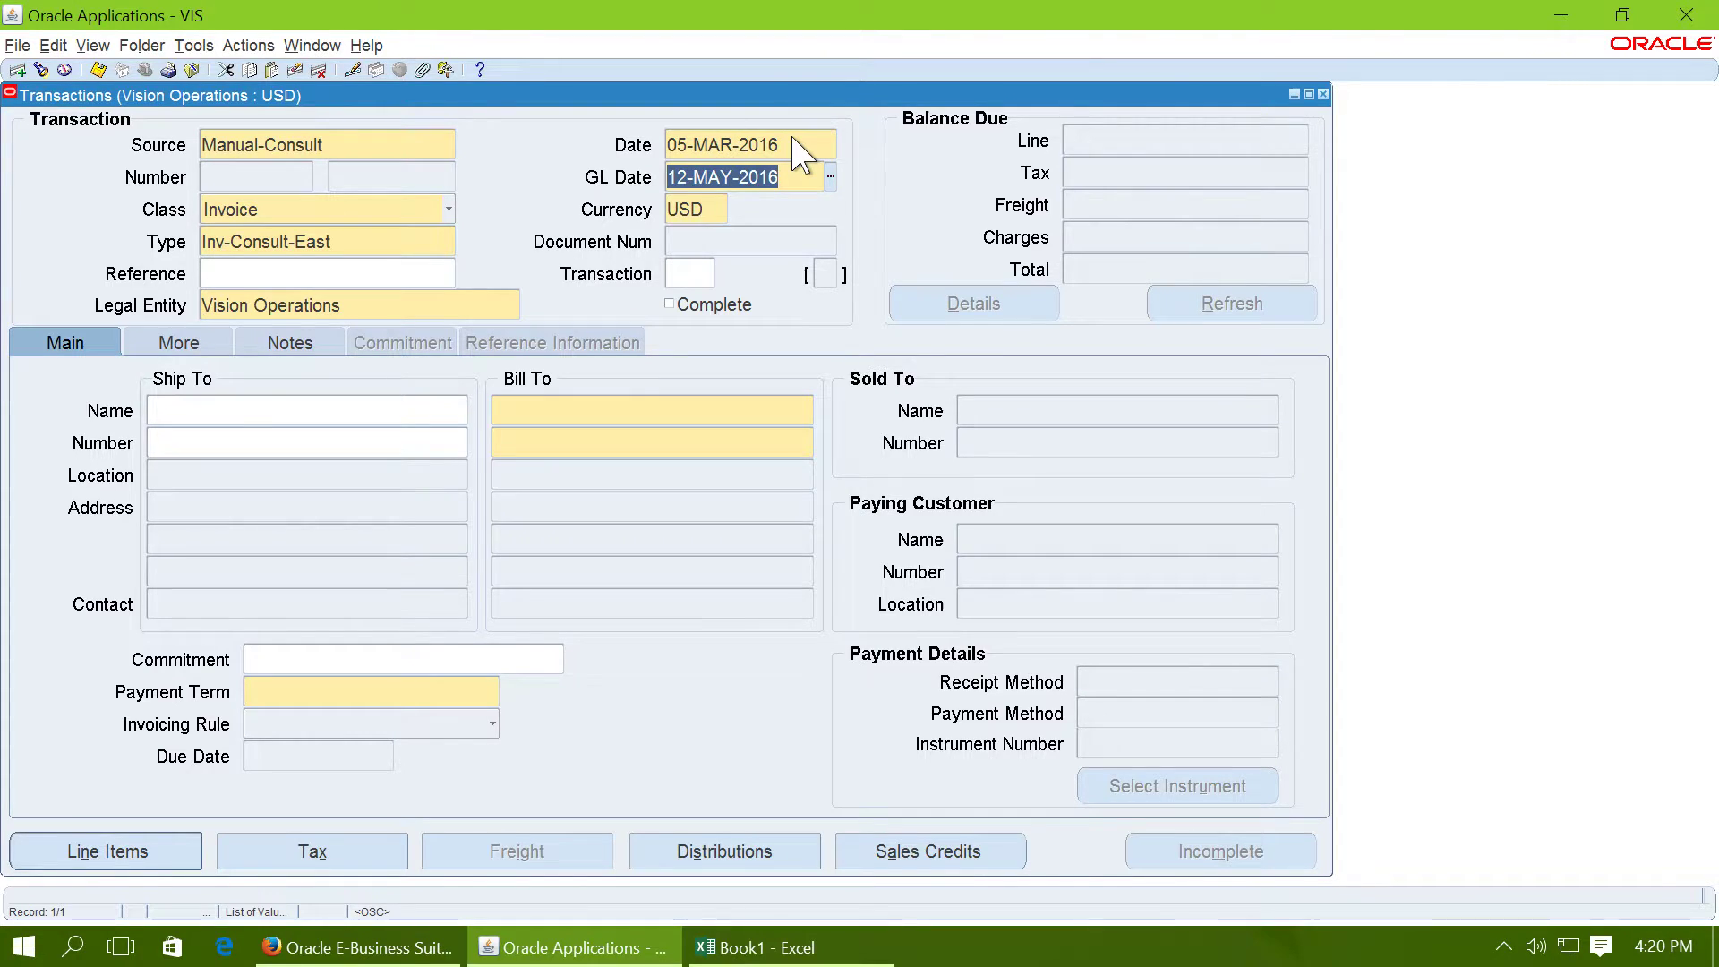
{"action": "type", "text": "5"}
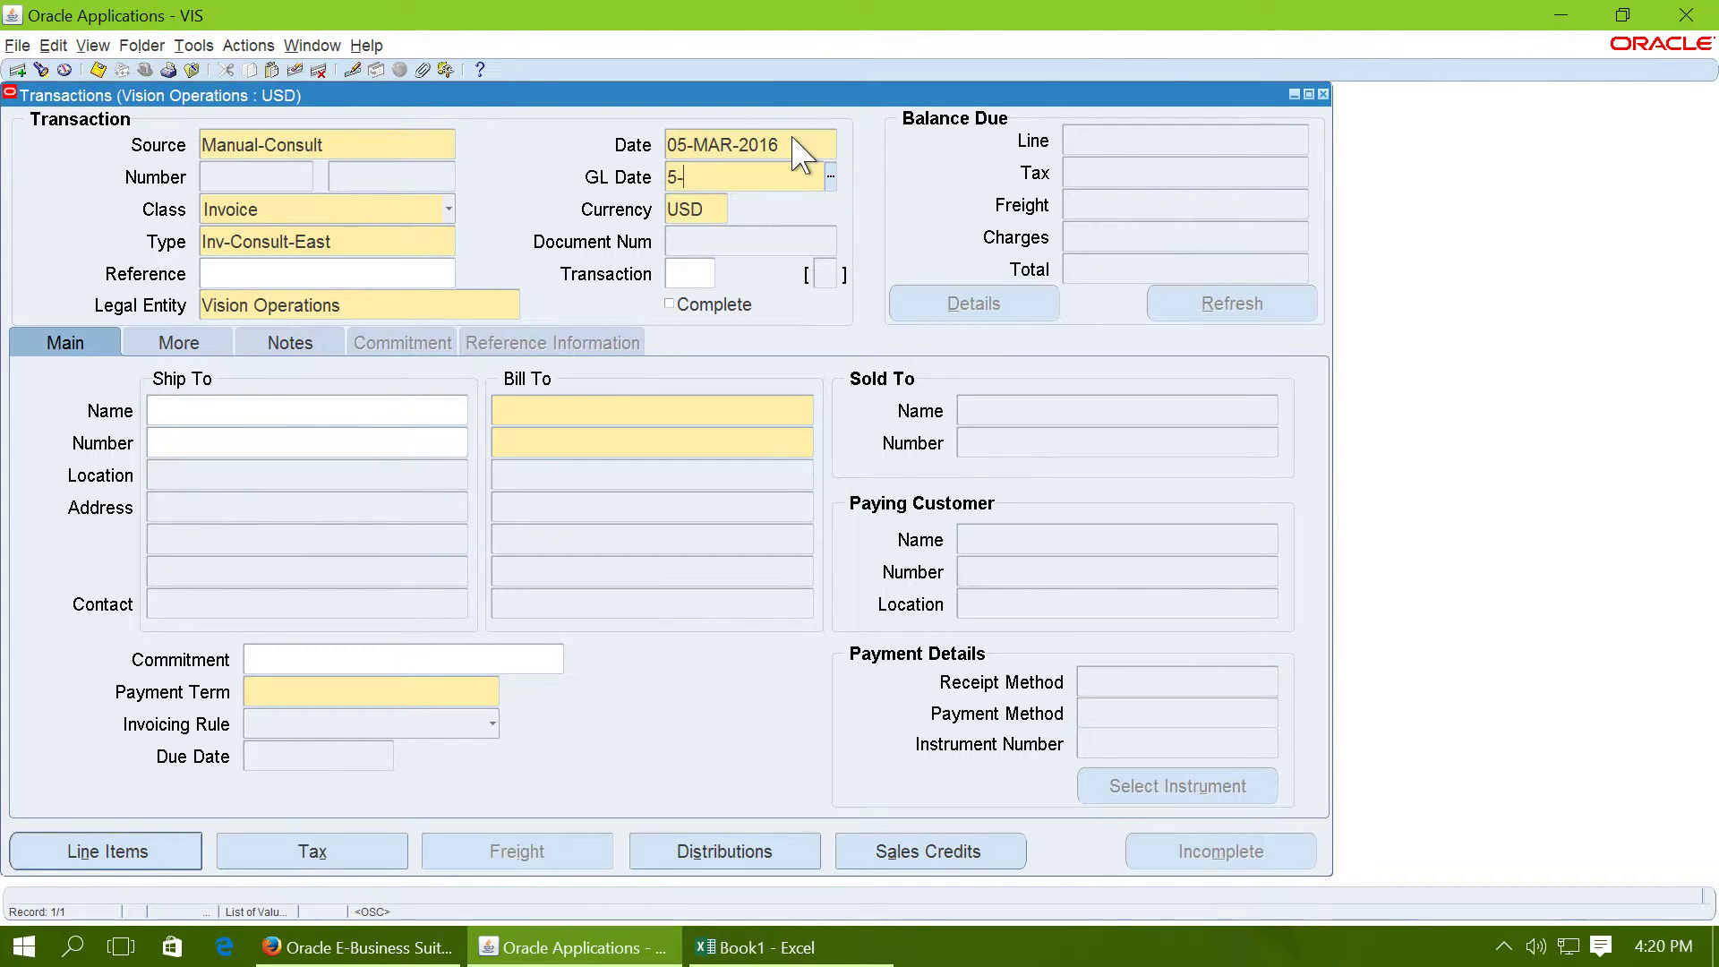
{"action": "type", "text": "-MAR-2016"}
{"action": "key", "text": "Tab"}
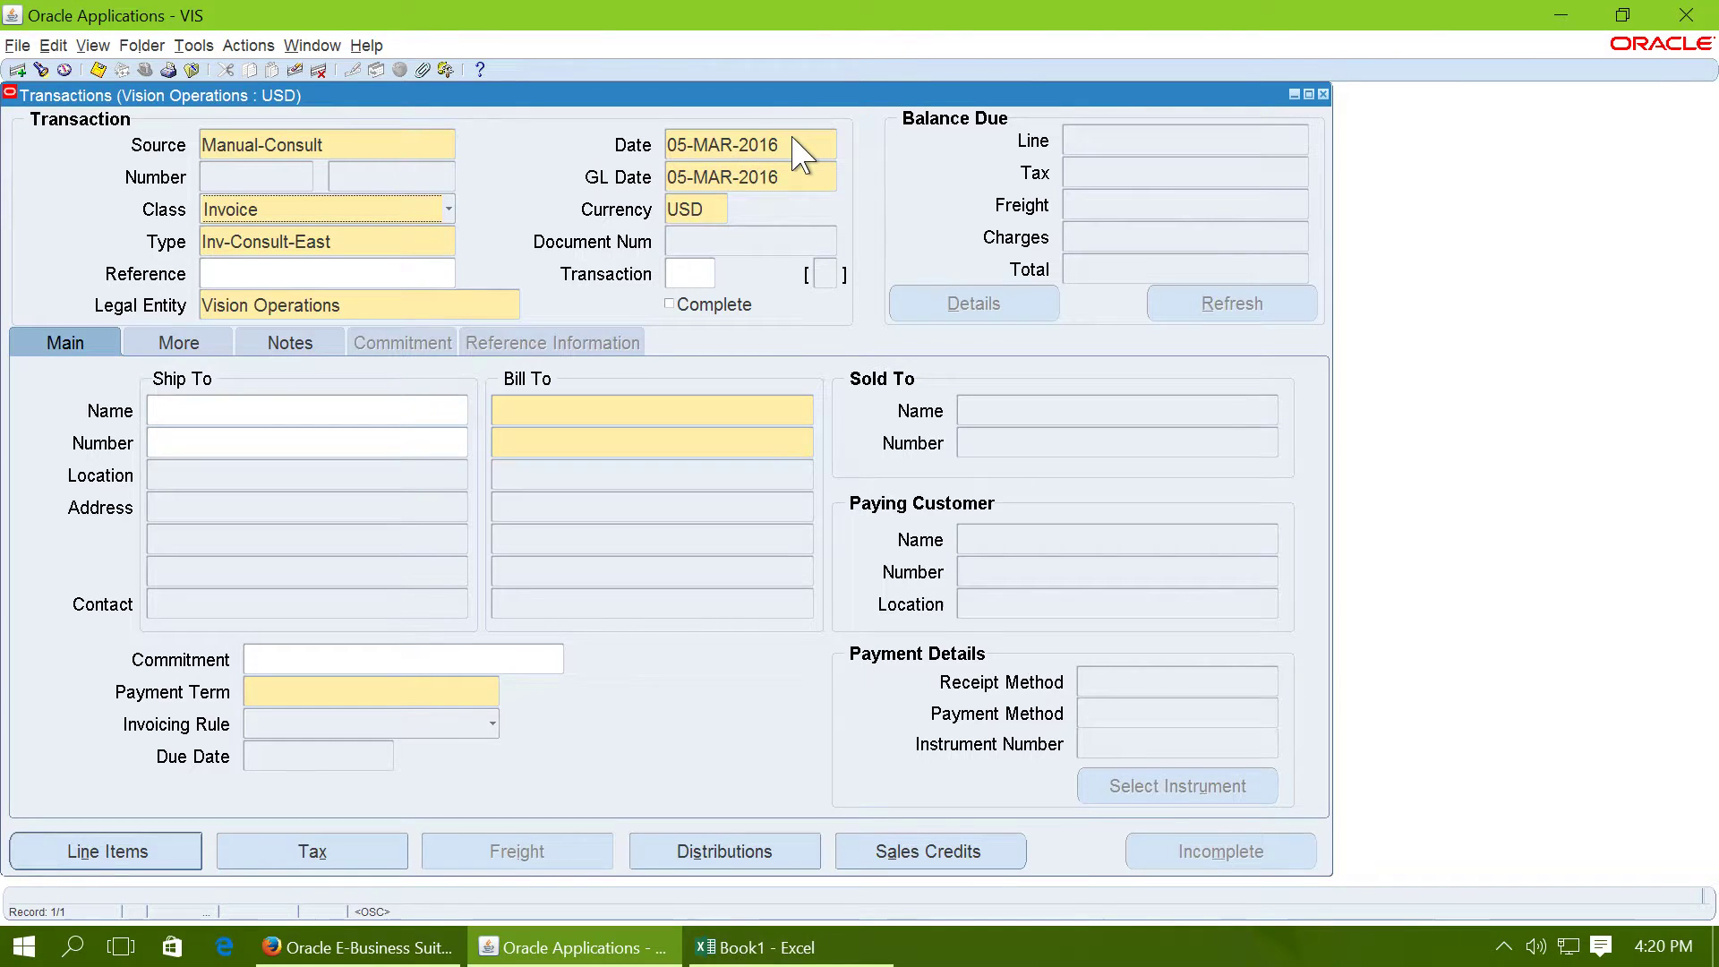
{"action": "left_click", "coordinate": [710, 209]}
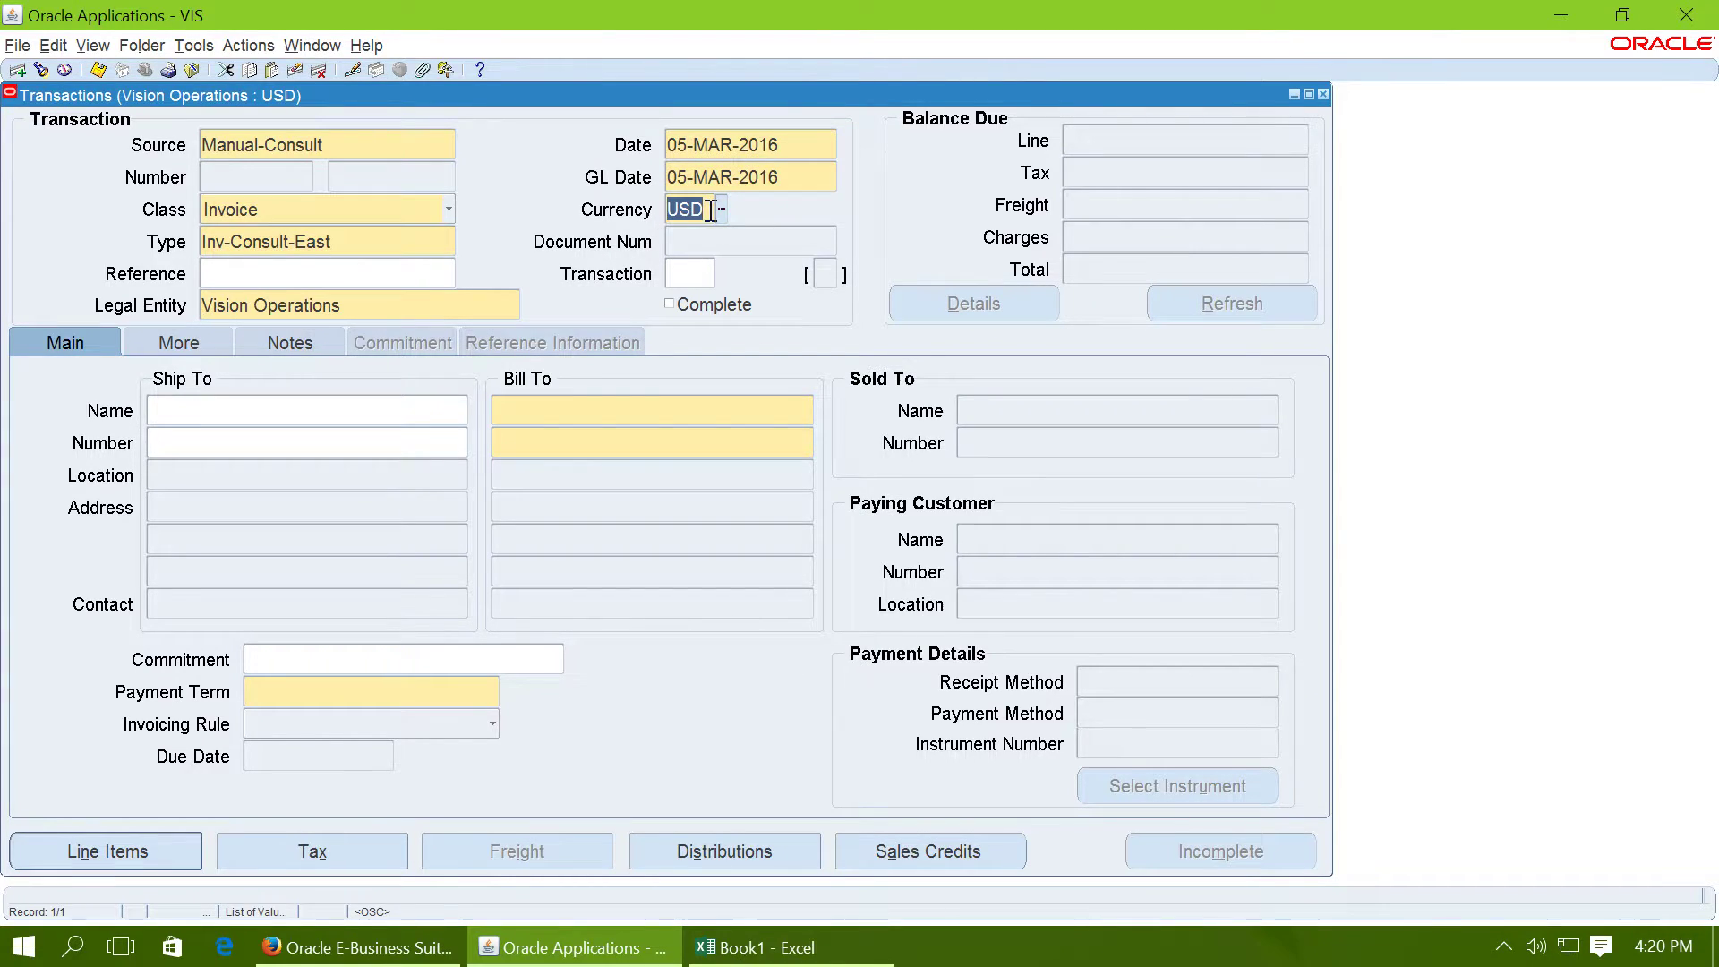
{"action": "type", "text": "GBP"}
{"action": "left_click", "coordinate": [709, 209]}
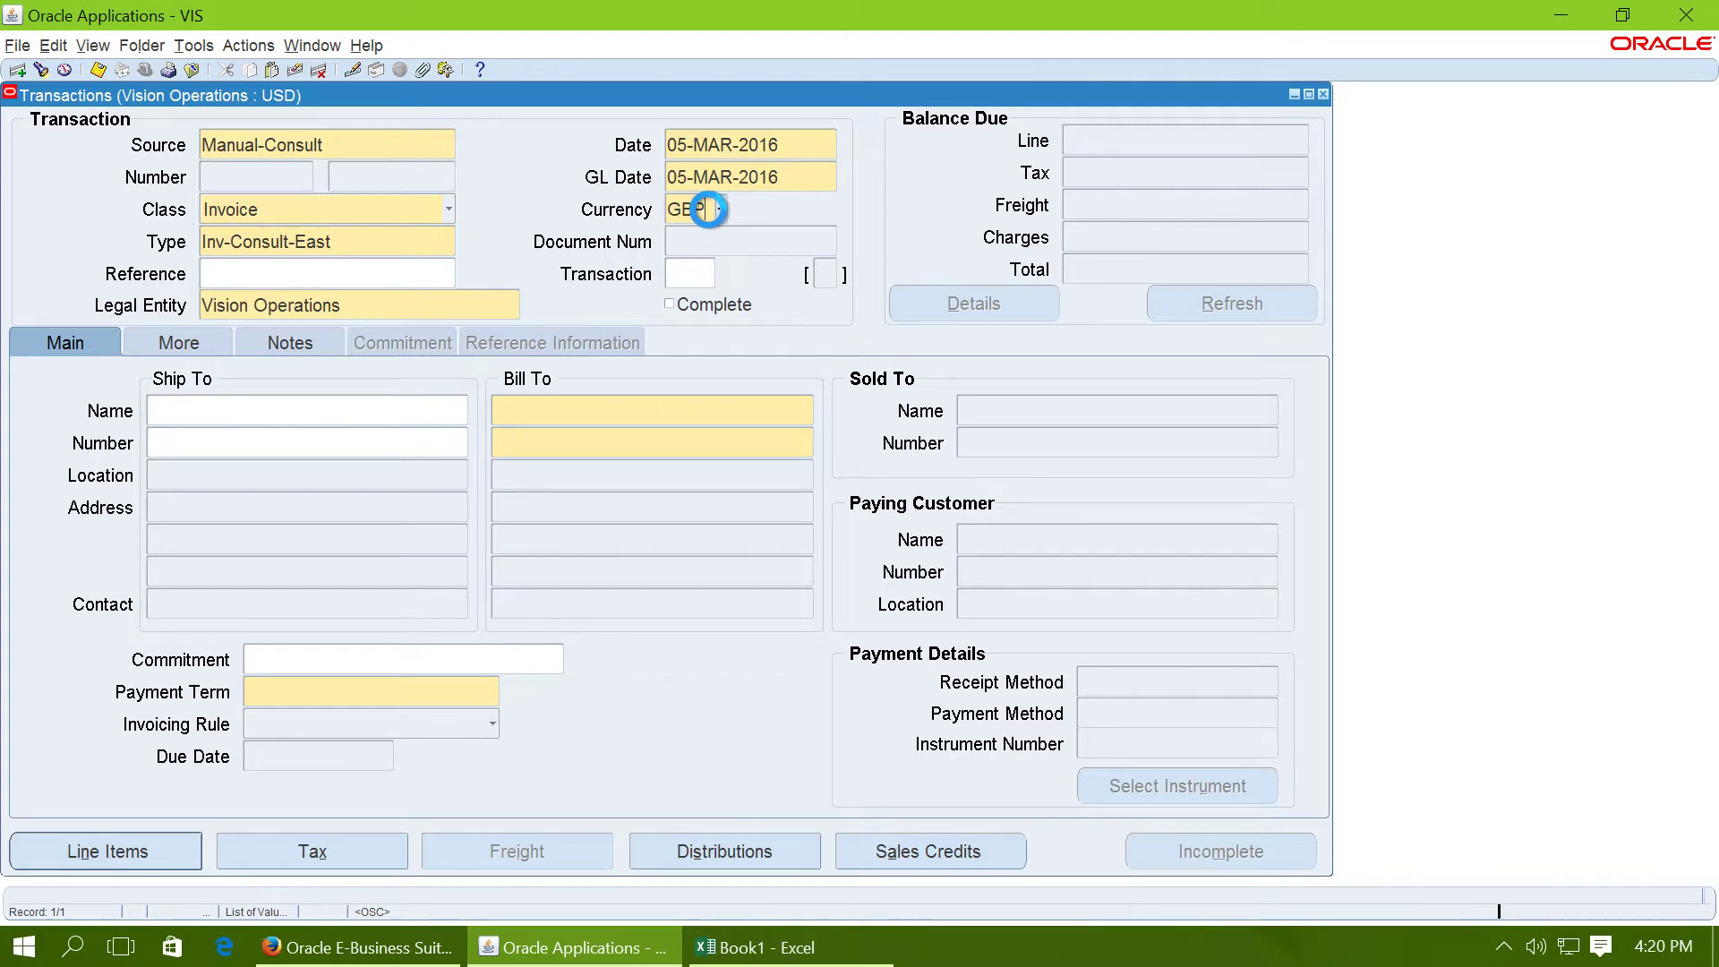
Bill the invoice to ABC Application Software, found by searching 'ABC %'.
{"action": "left_click", "coordinate": [549, 409]}
{"action": "double_click", "coordinate": [549, 409]}
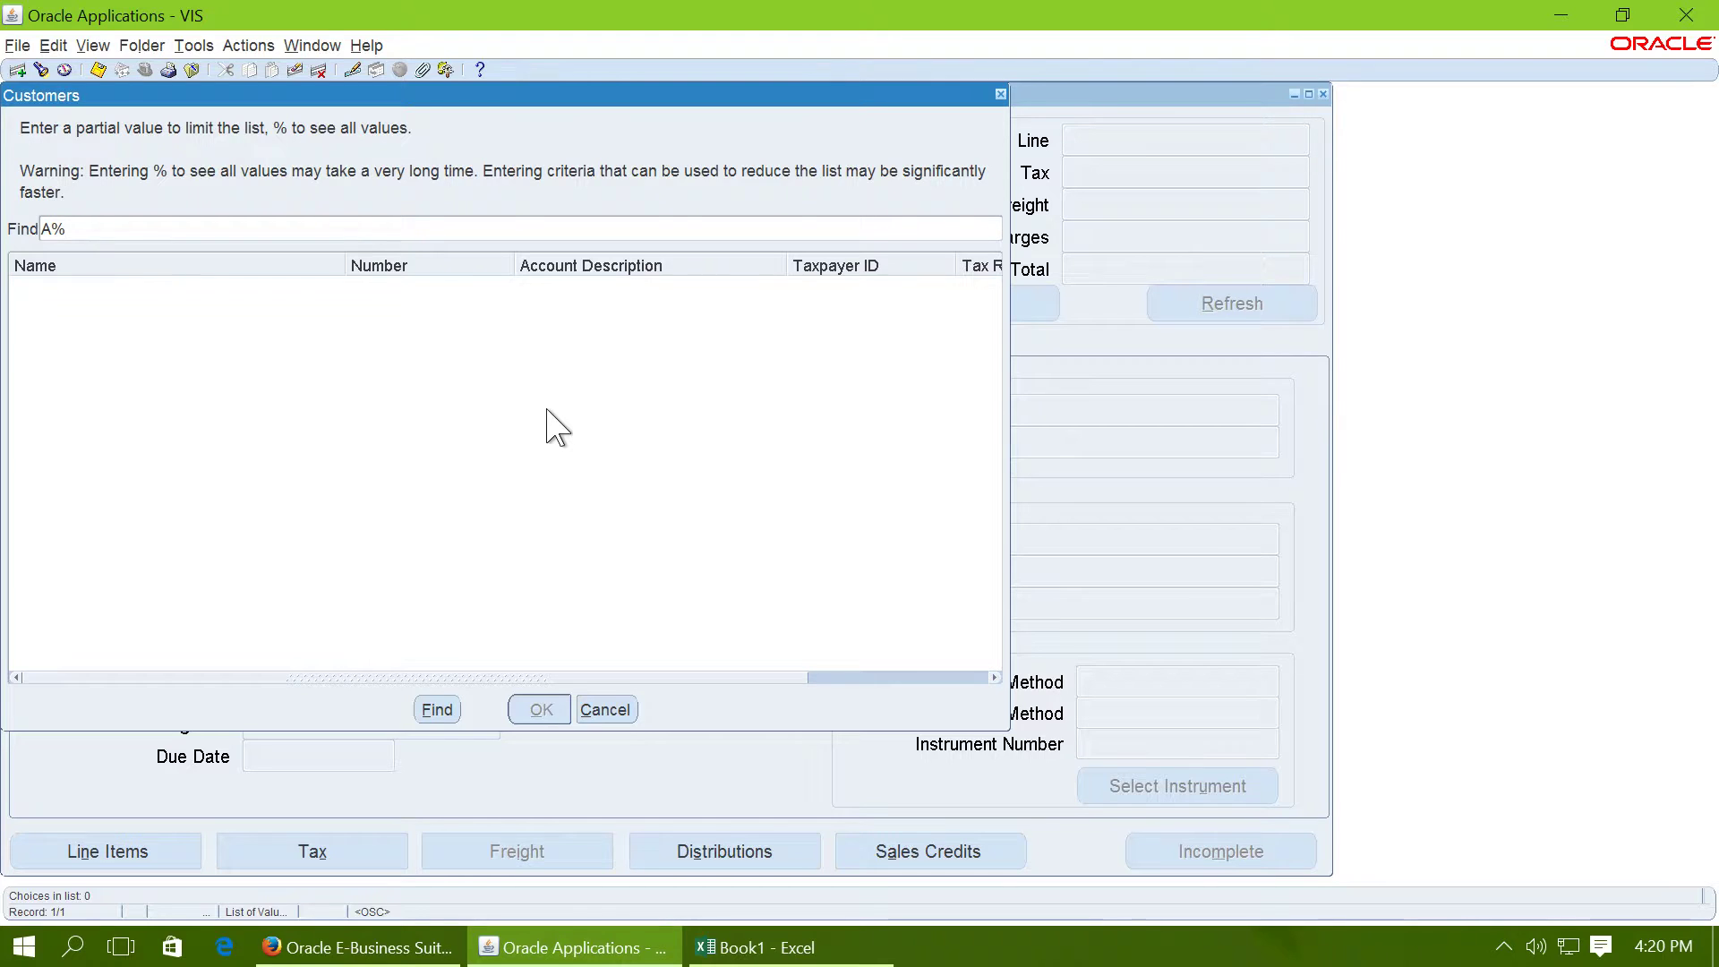
{"action": "type", "text": "ABC %"}
{"action": "key", "text": "Return"}
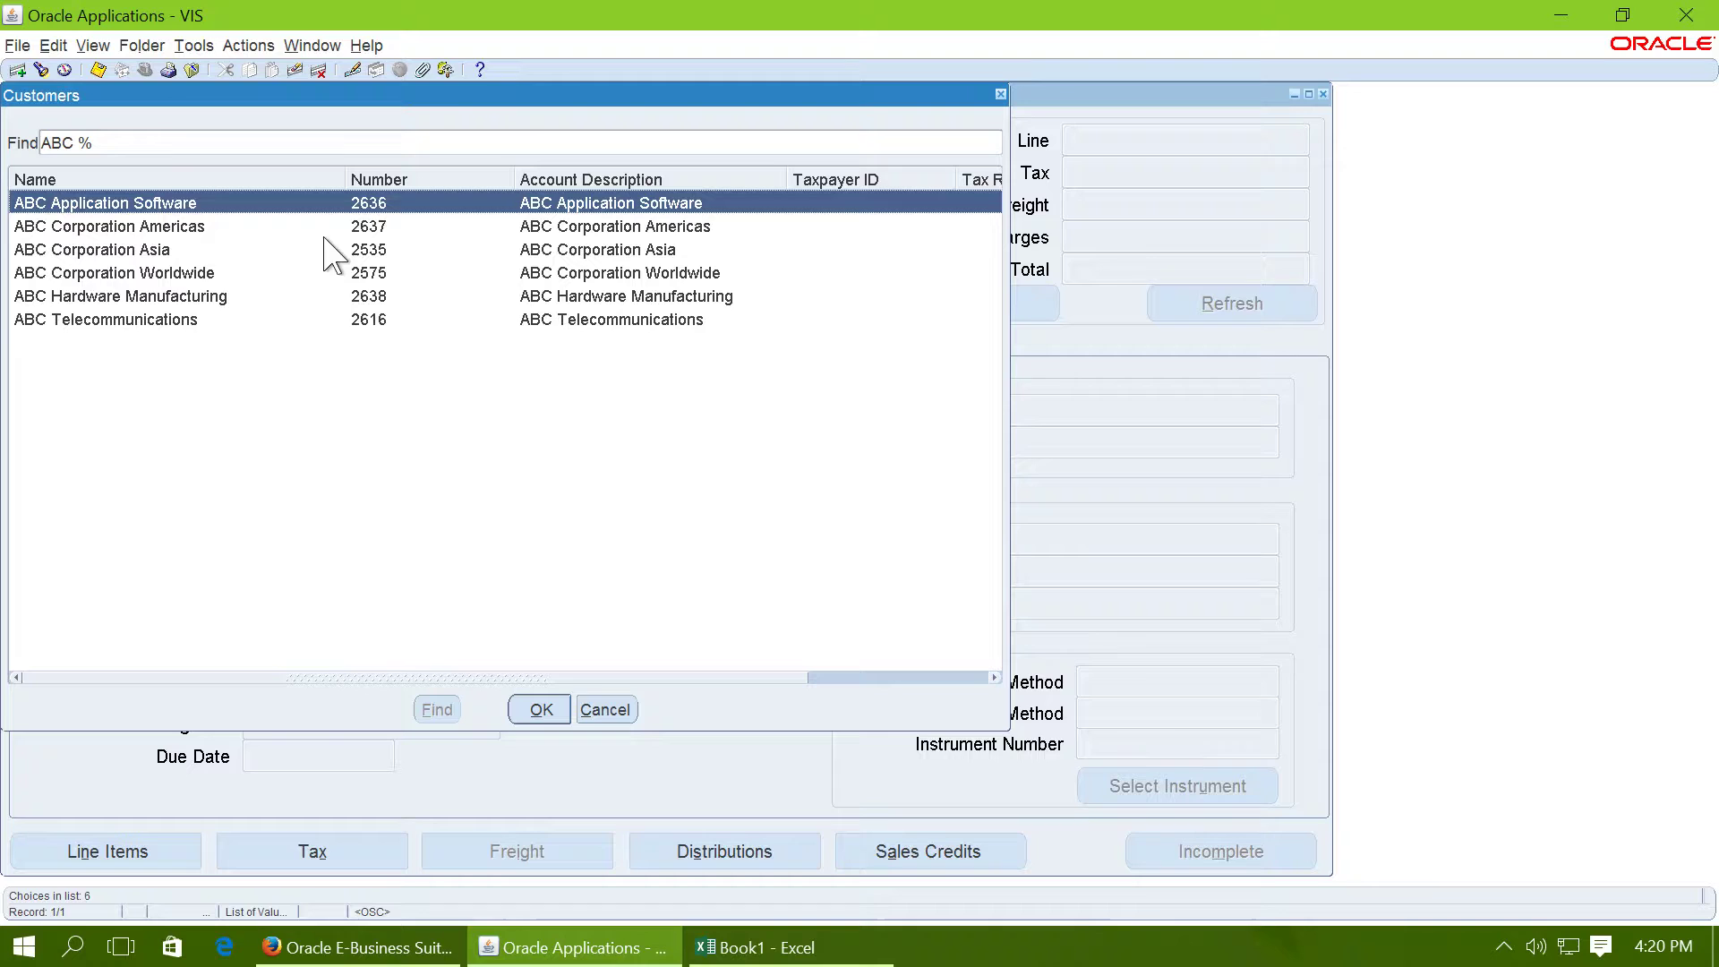
{"action": "double_click", "coordinate": [304, 204]}
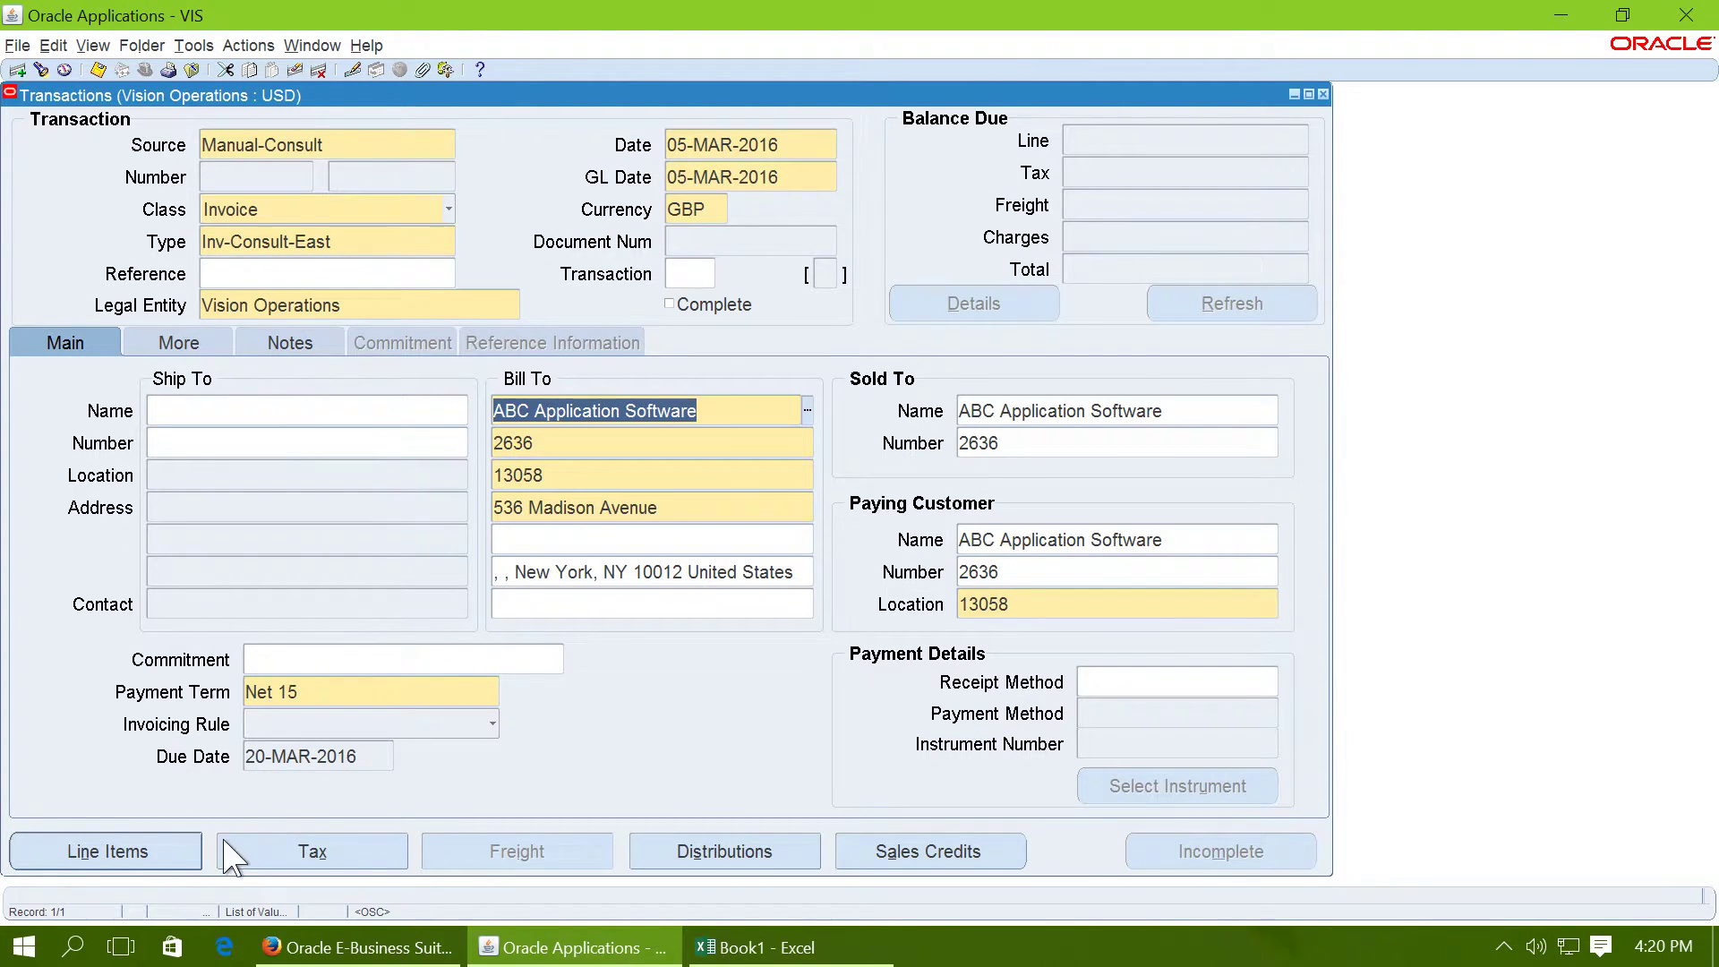
Add a Principal Consultant memo line with quantity 5000 at unit price 1.
{"action": "left_click", "coordinate": [148, 851]}
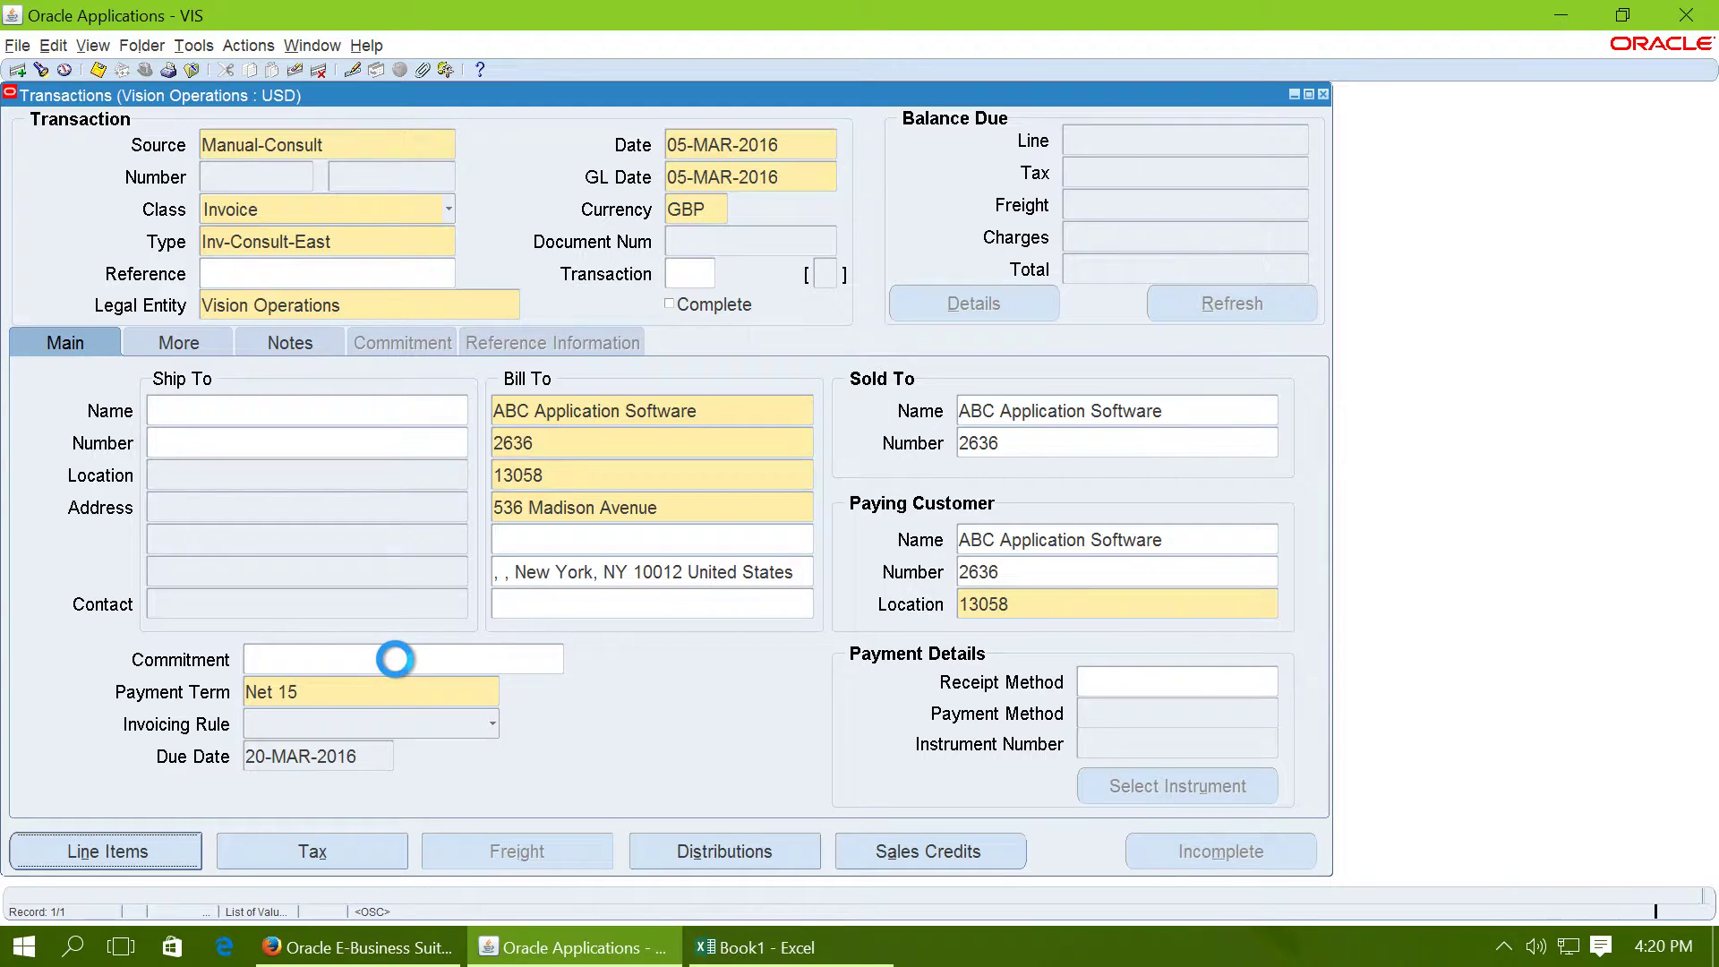
{"action": "key", "text": "ctrl+l"}
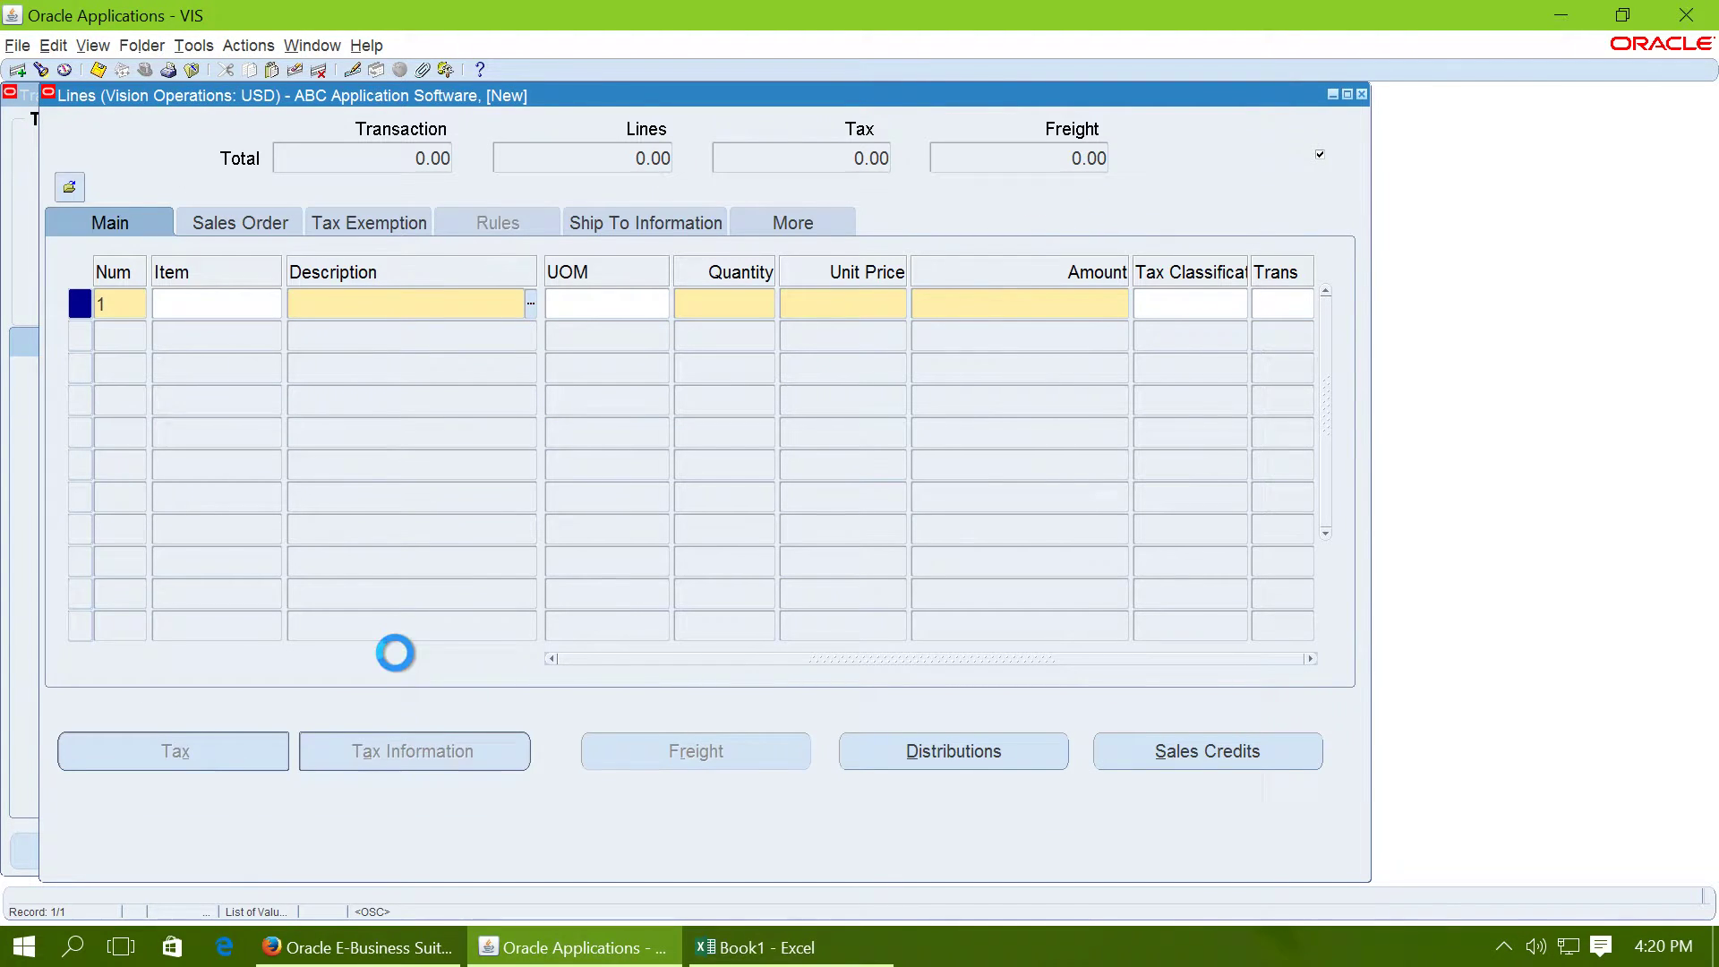
{"action": "type", "text": "Pr%"}
{"action": "key", "text": "Return"}
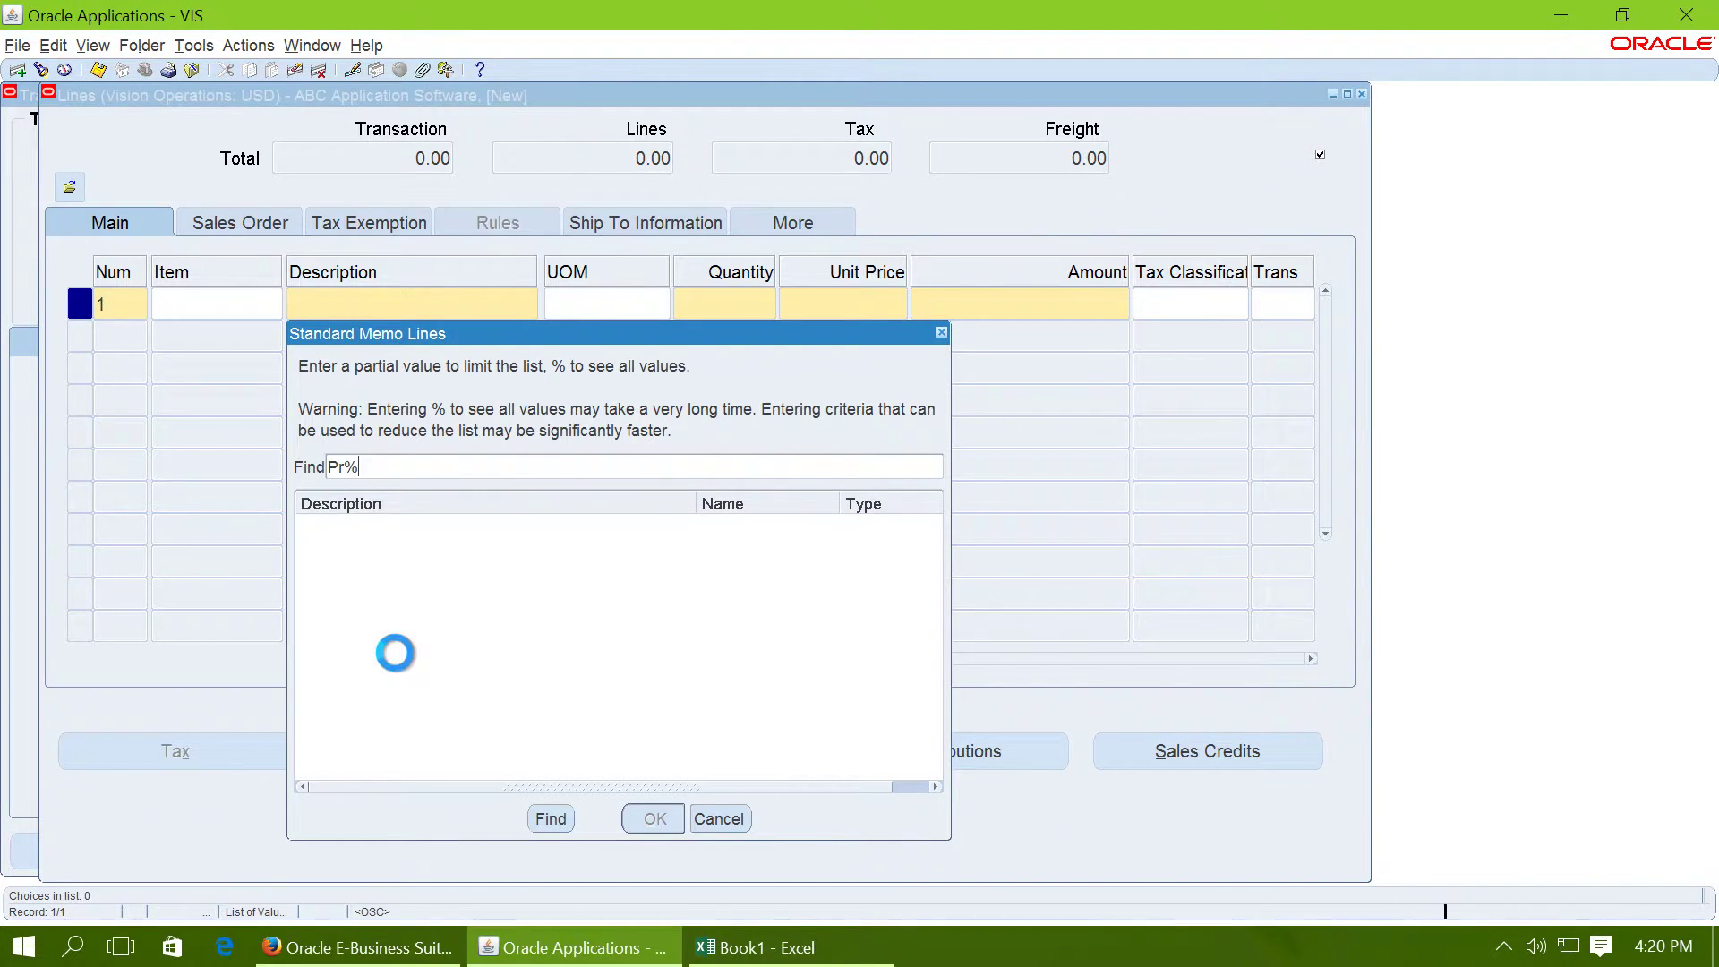
{"action": "key", "text": "Return"}
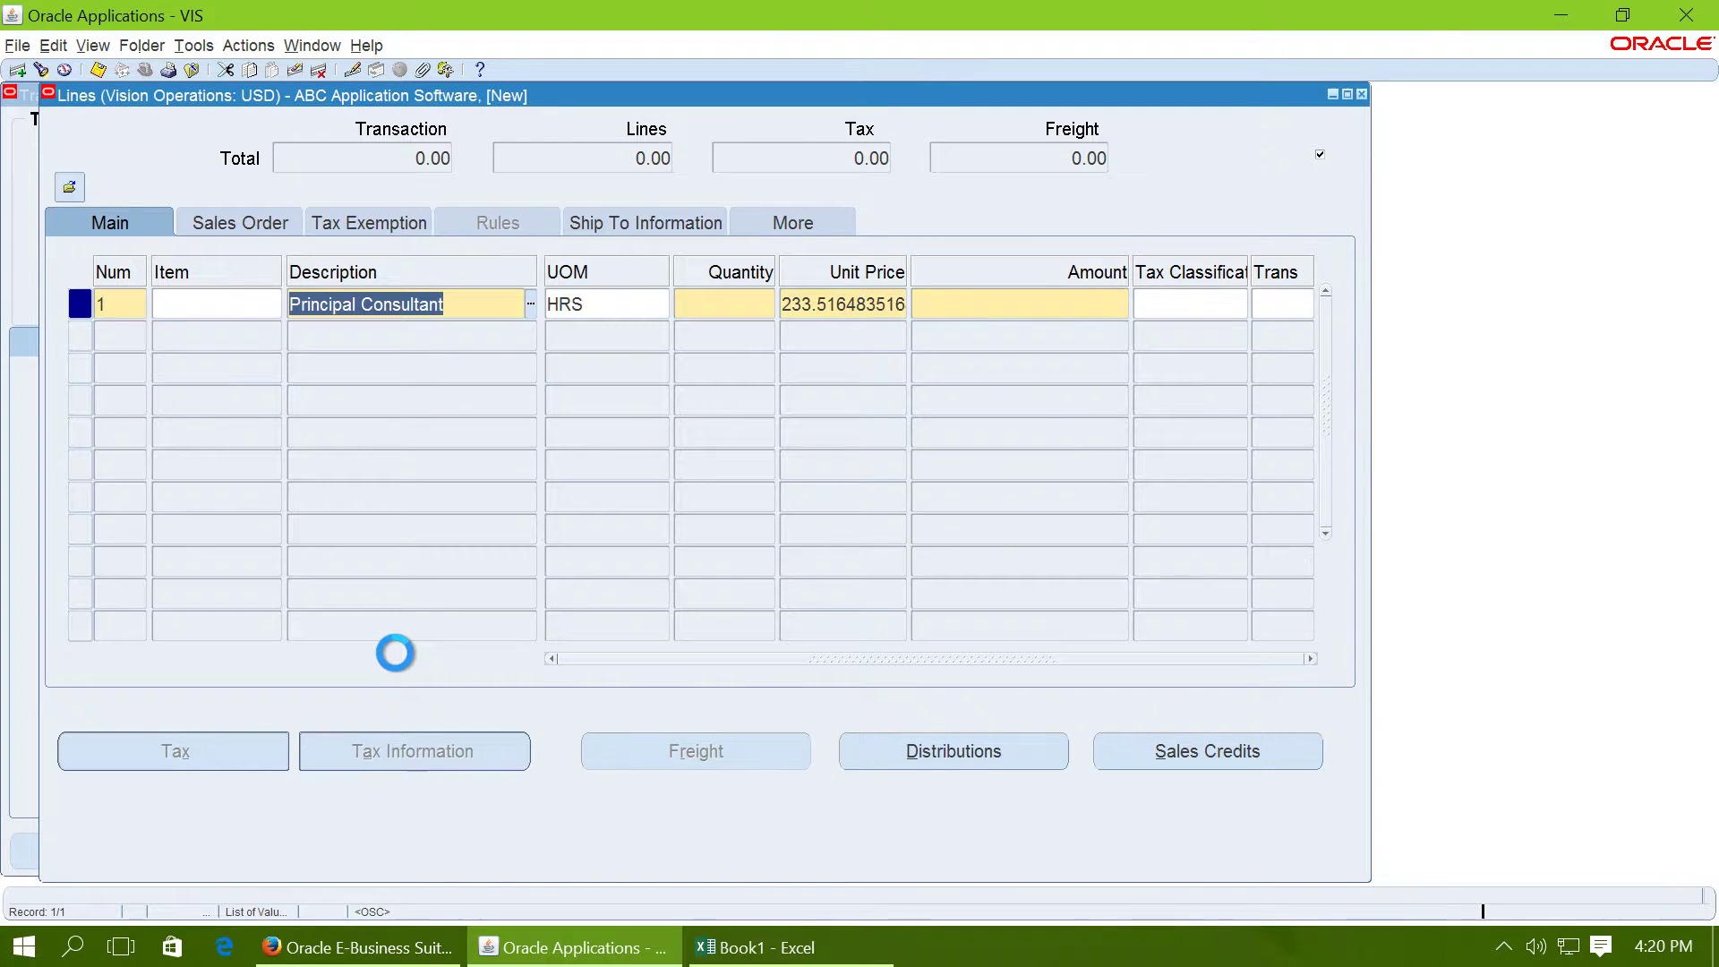
{"action": "key", "text": "Tab"}
{"action": "key", "text": "Tab"}
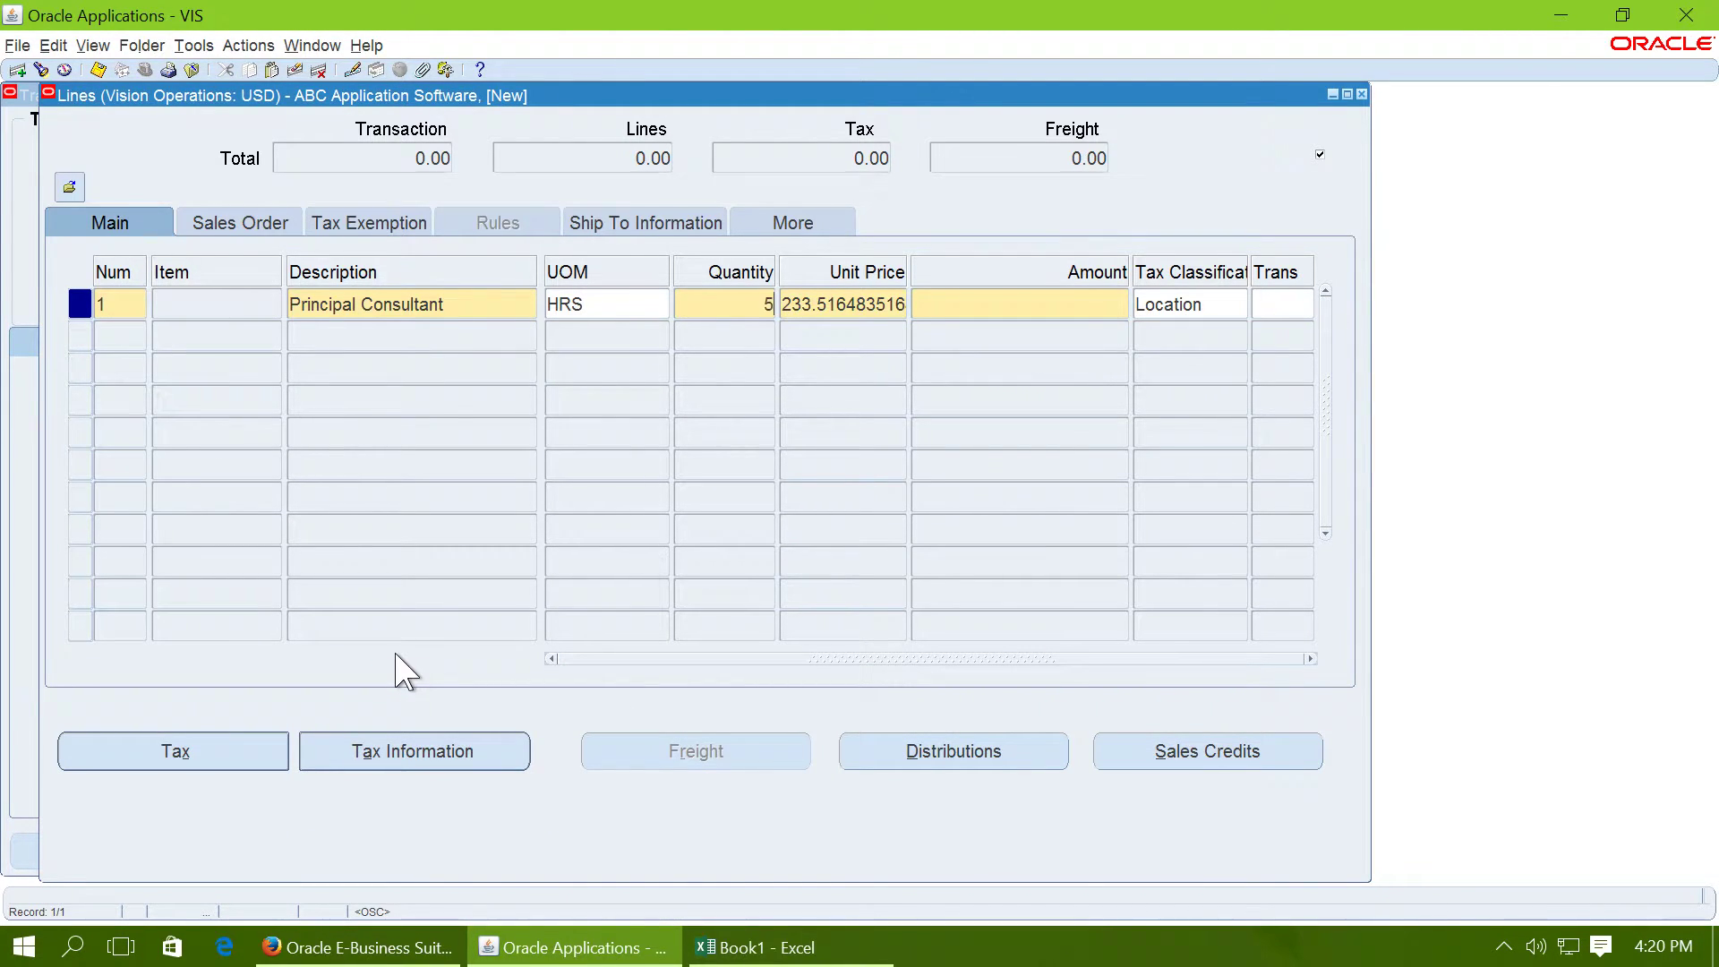
{"action": "type", "text": "5000"}
{"action": "key", "text": "Tab"}
{"action": "type", "text": "1"}
{"action": "key", "text": "Tab"}
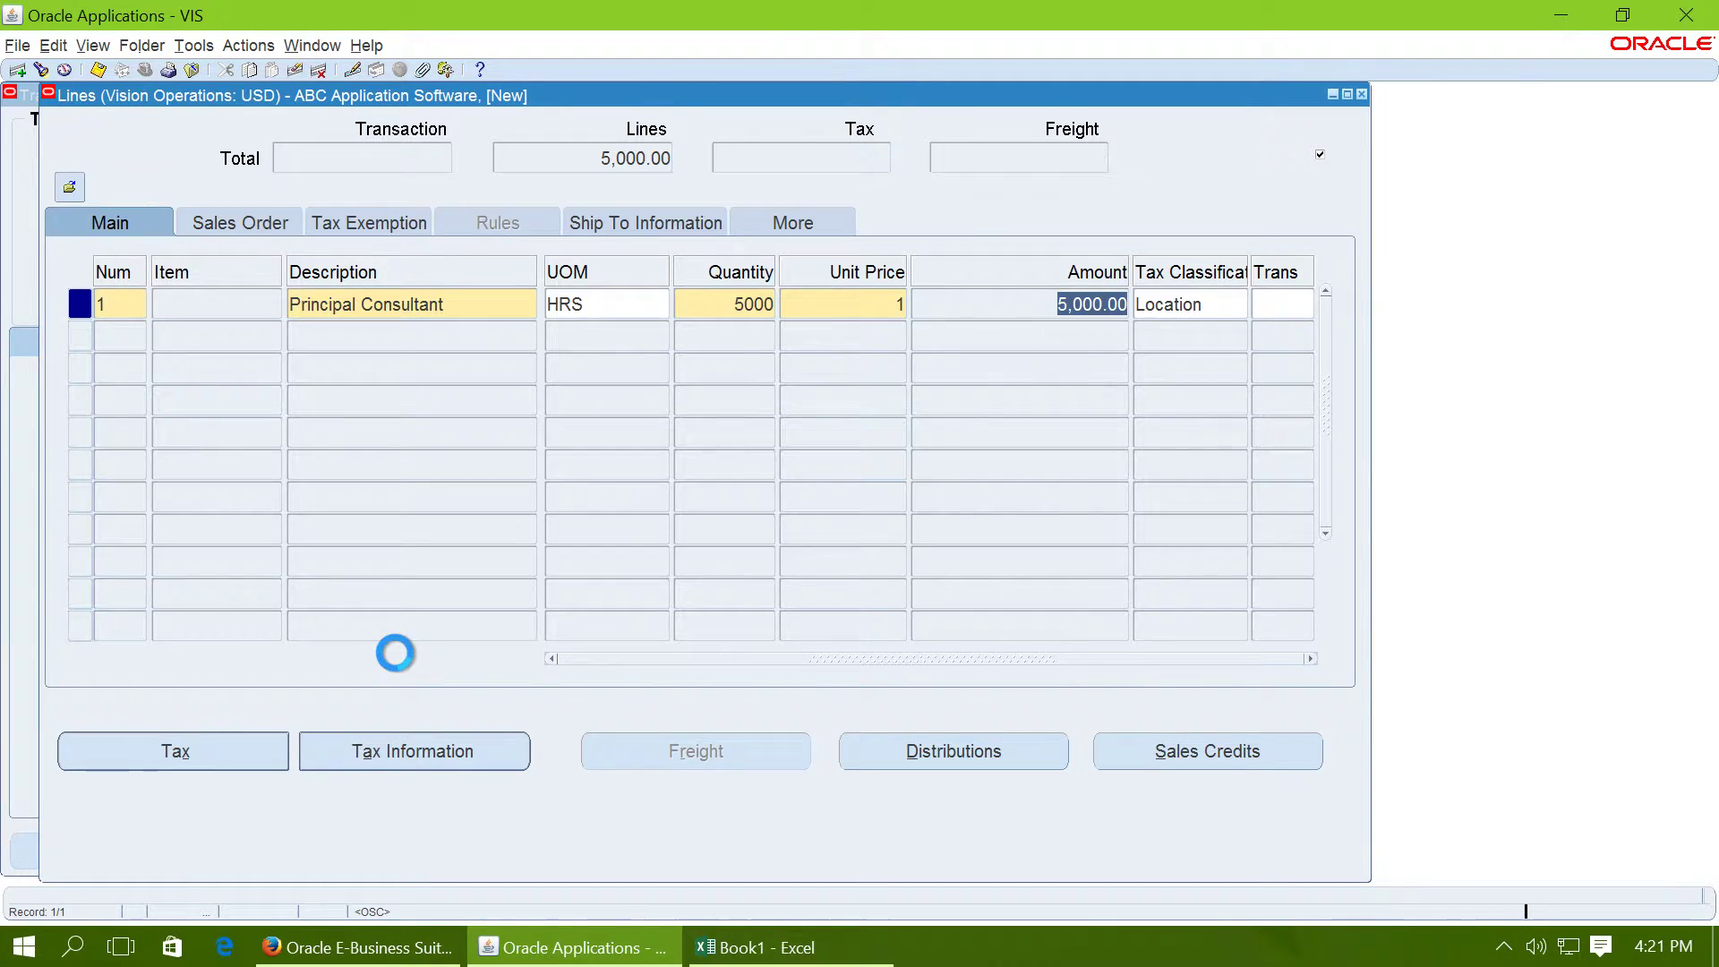
Save and complete invoice 500975, then create final accounting posted to GL and acknowledge the note.
{"action": "left_click", "coordinate": [1361, 93]}
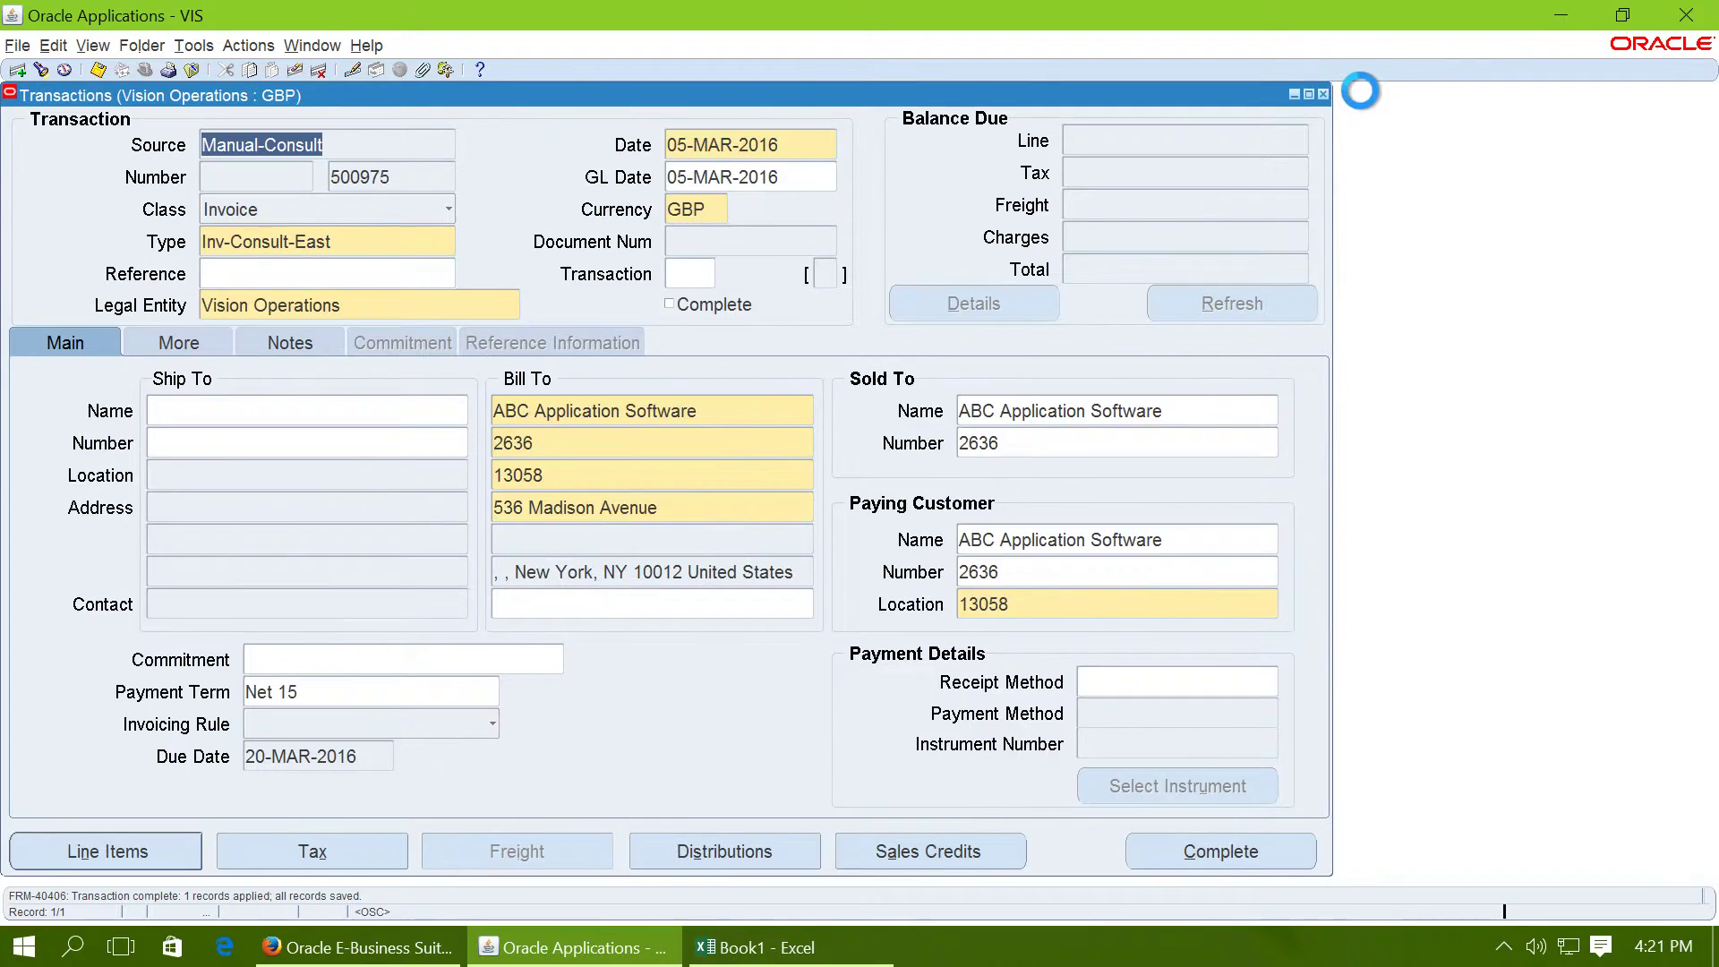
{"action": "left_click", "coordinate": [1242, 841]}
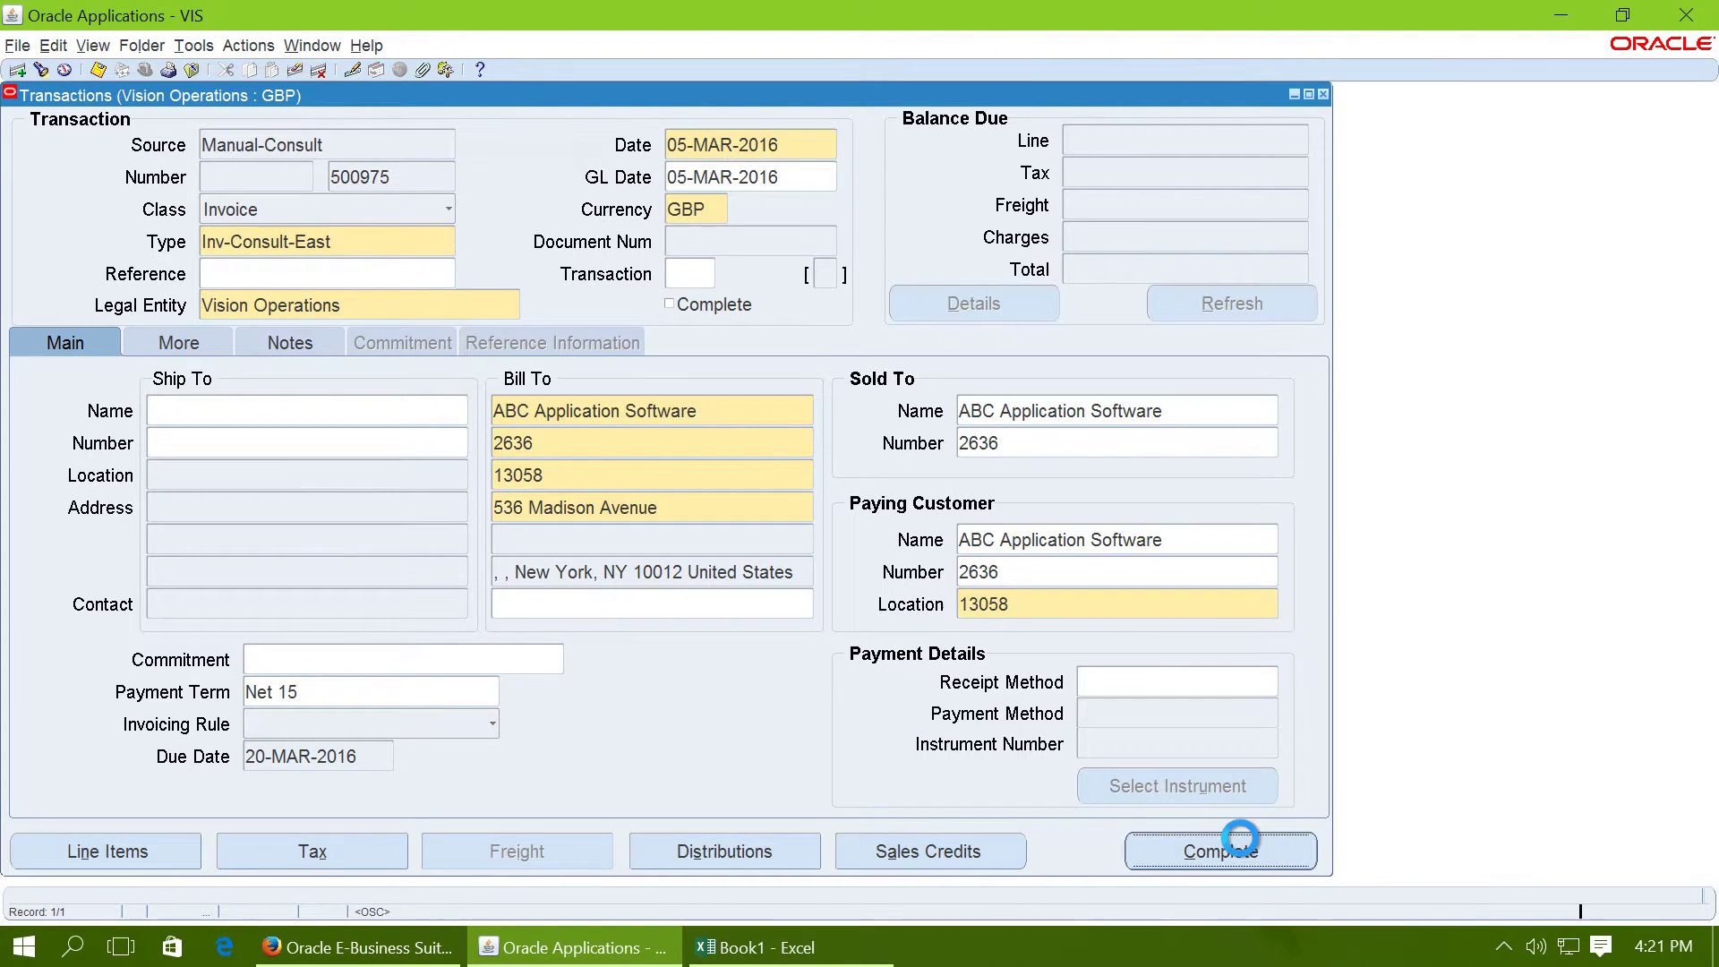
{"action": "left_click", "coordinate": [235, 46]}
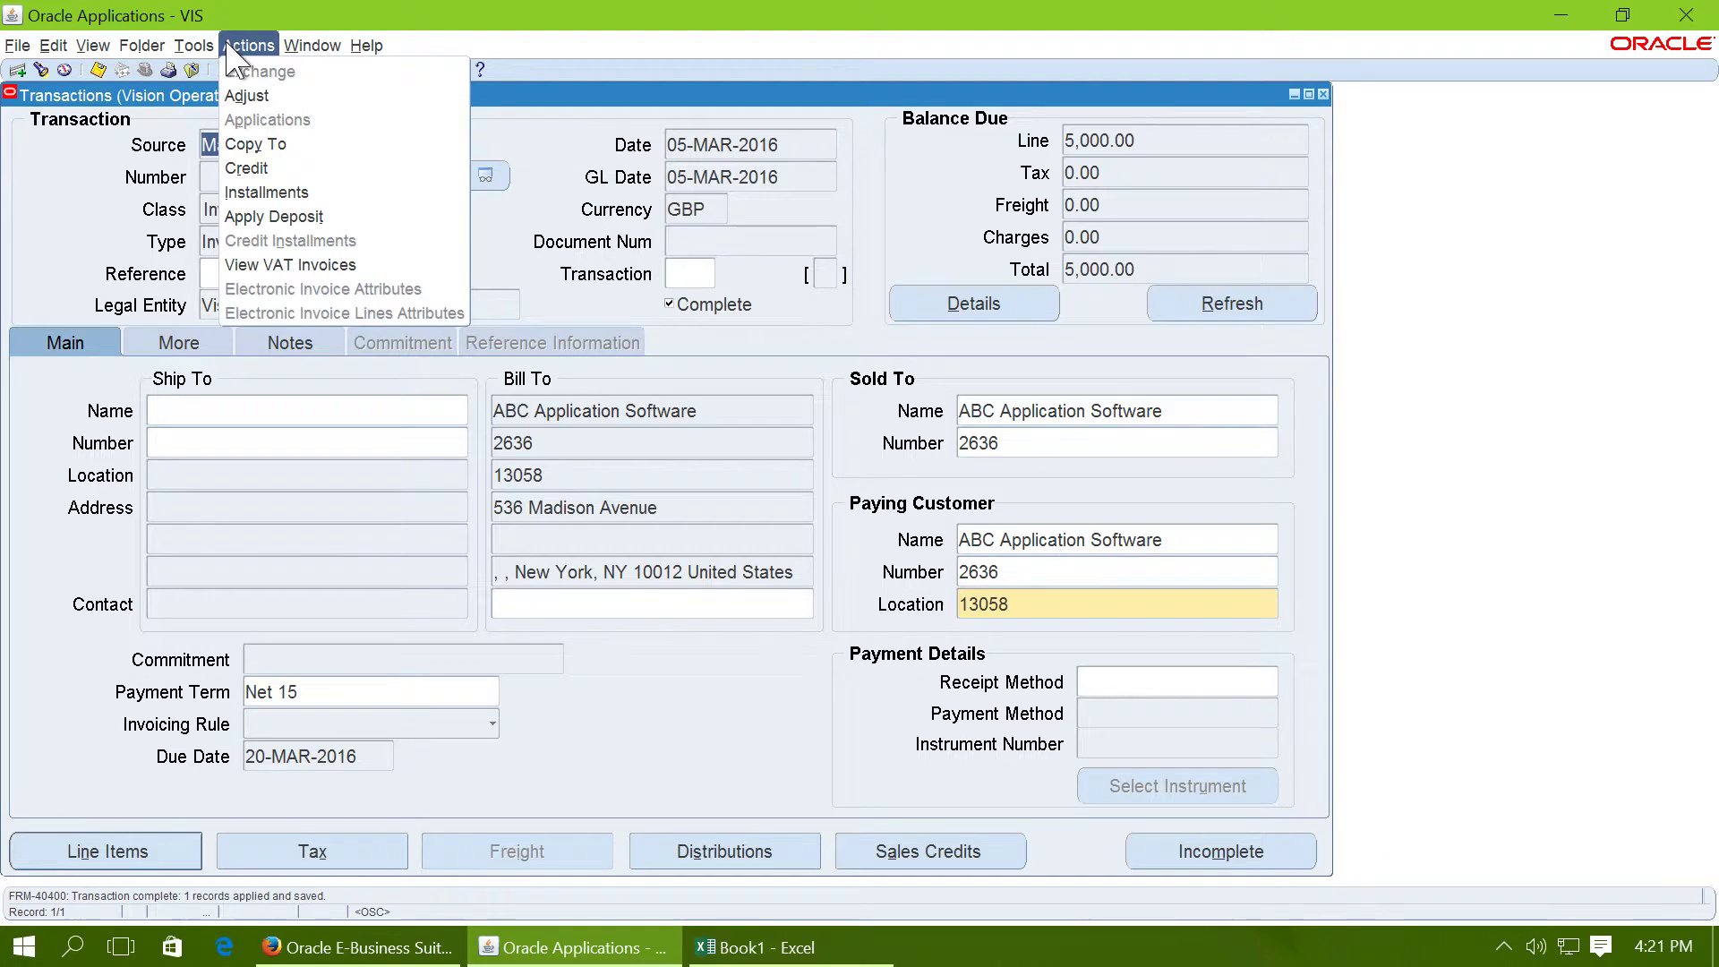
{"action": "left_click", "coordinate": [193, 45]}
{"action": "left_click", "coordinate": [244, 96]}
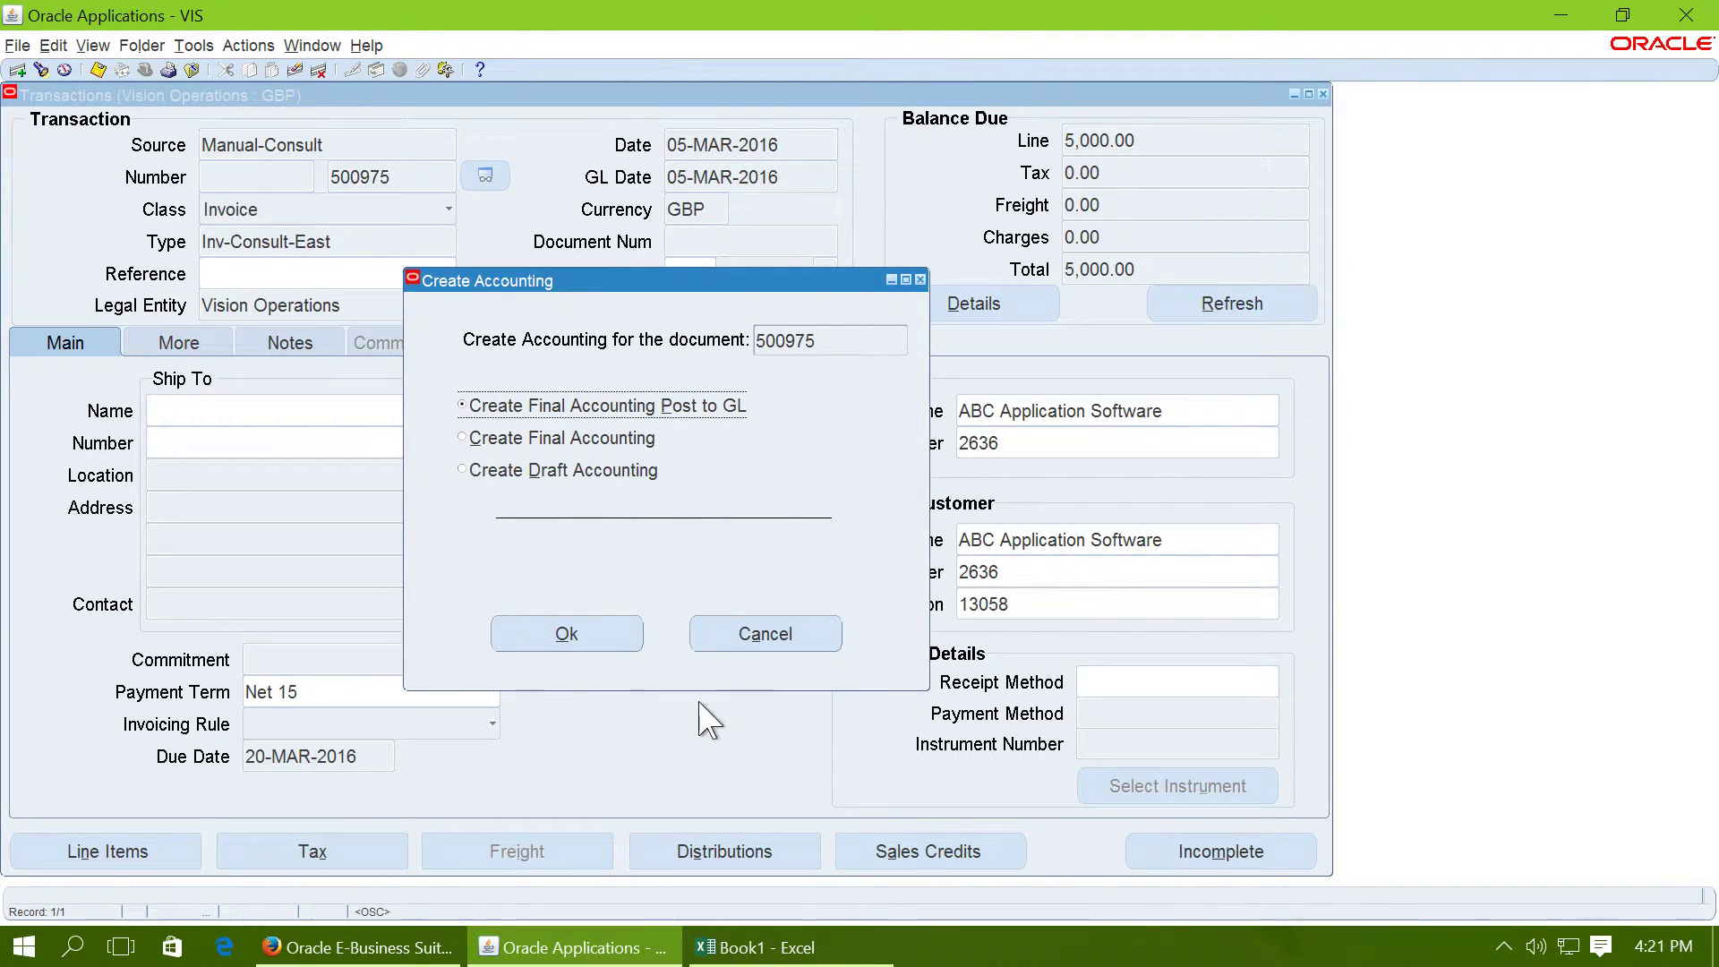
{"action": "left_click", "coordinate": [562, 634]}
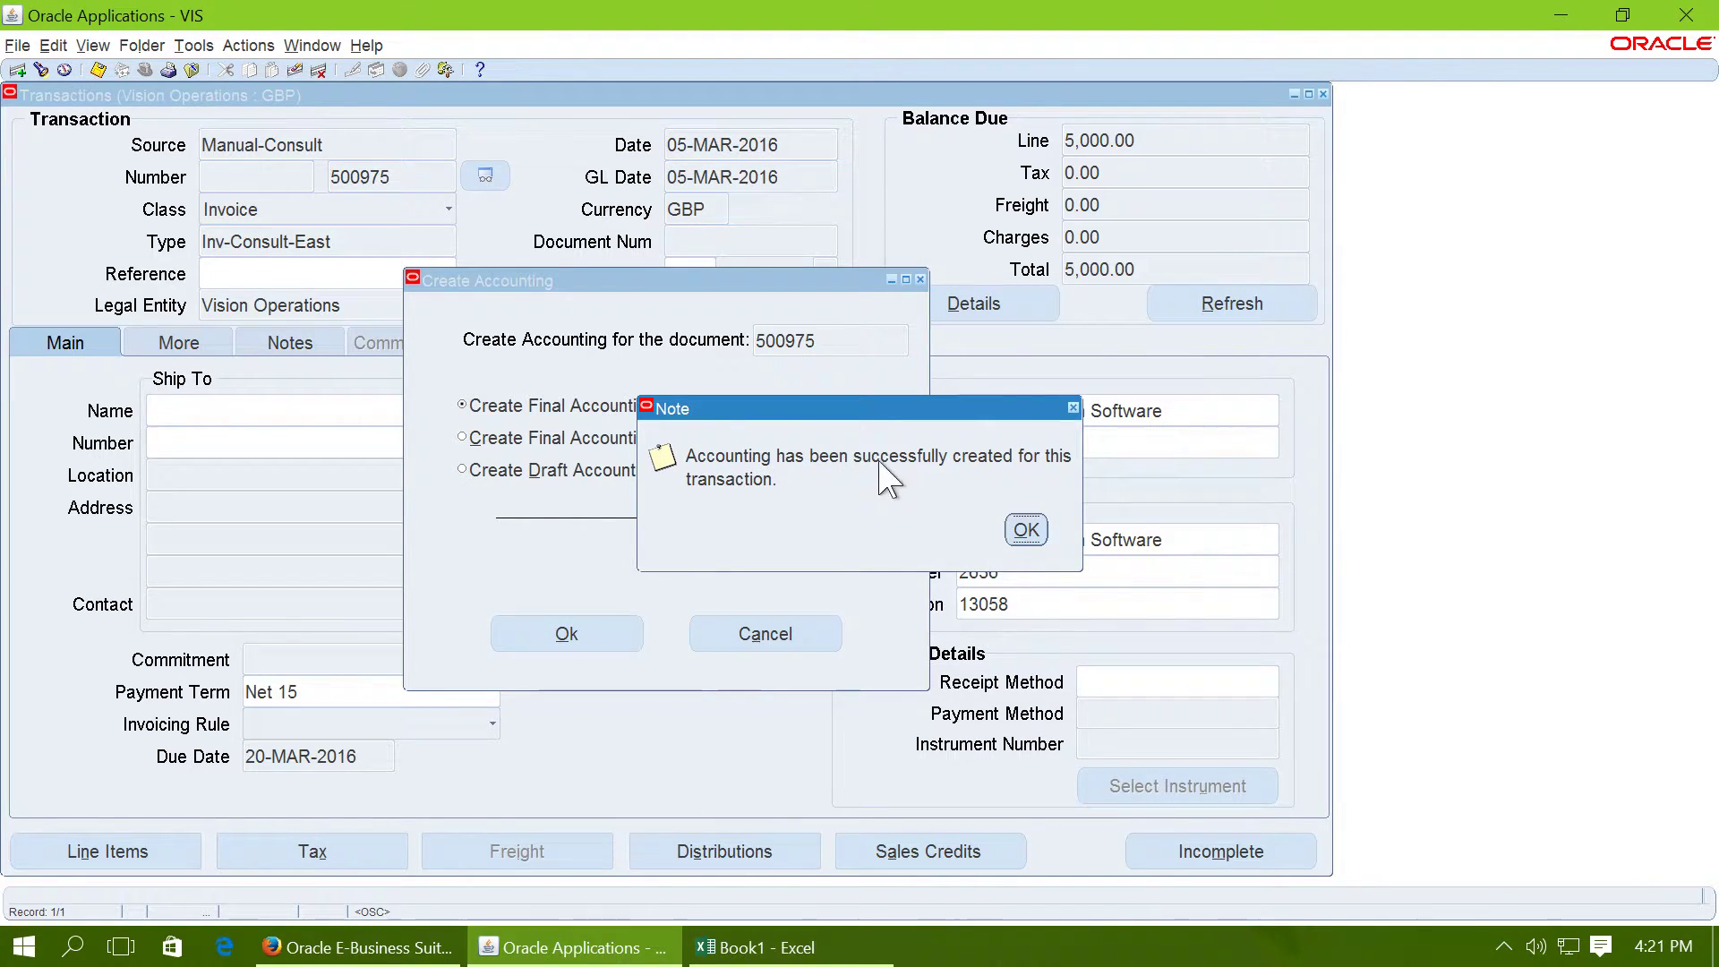
{"action": "left_click", "coordinate": [1021, 527]}
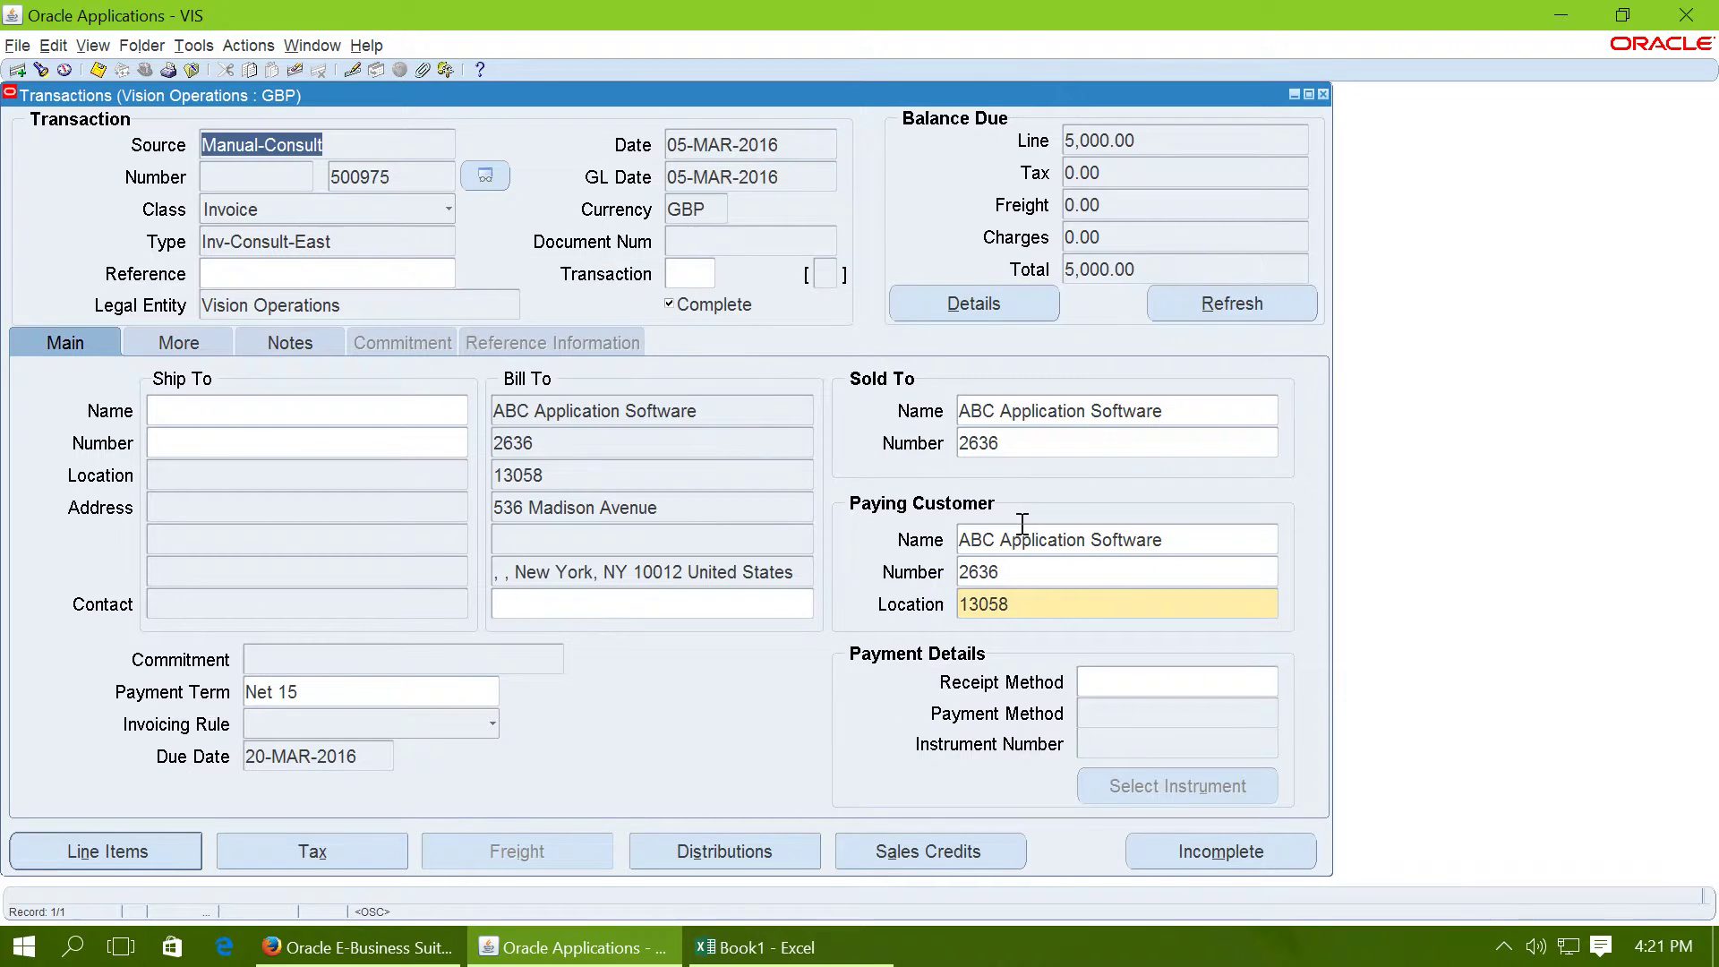
{"action": "left_click", "coordinate": [194, 45]}
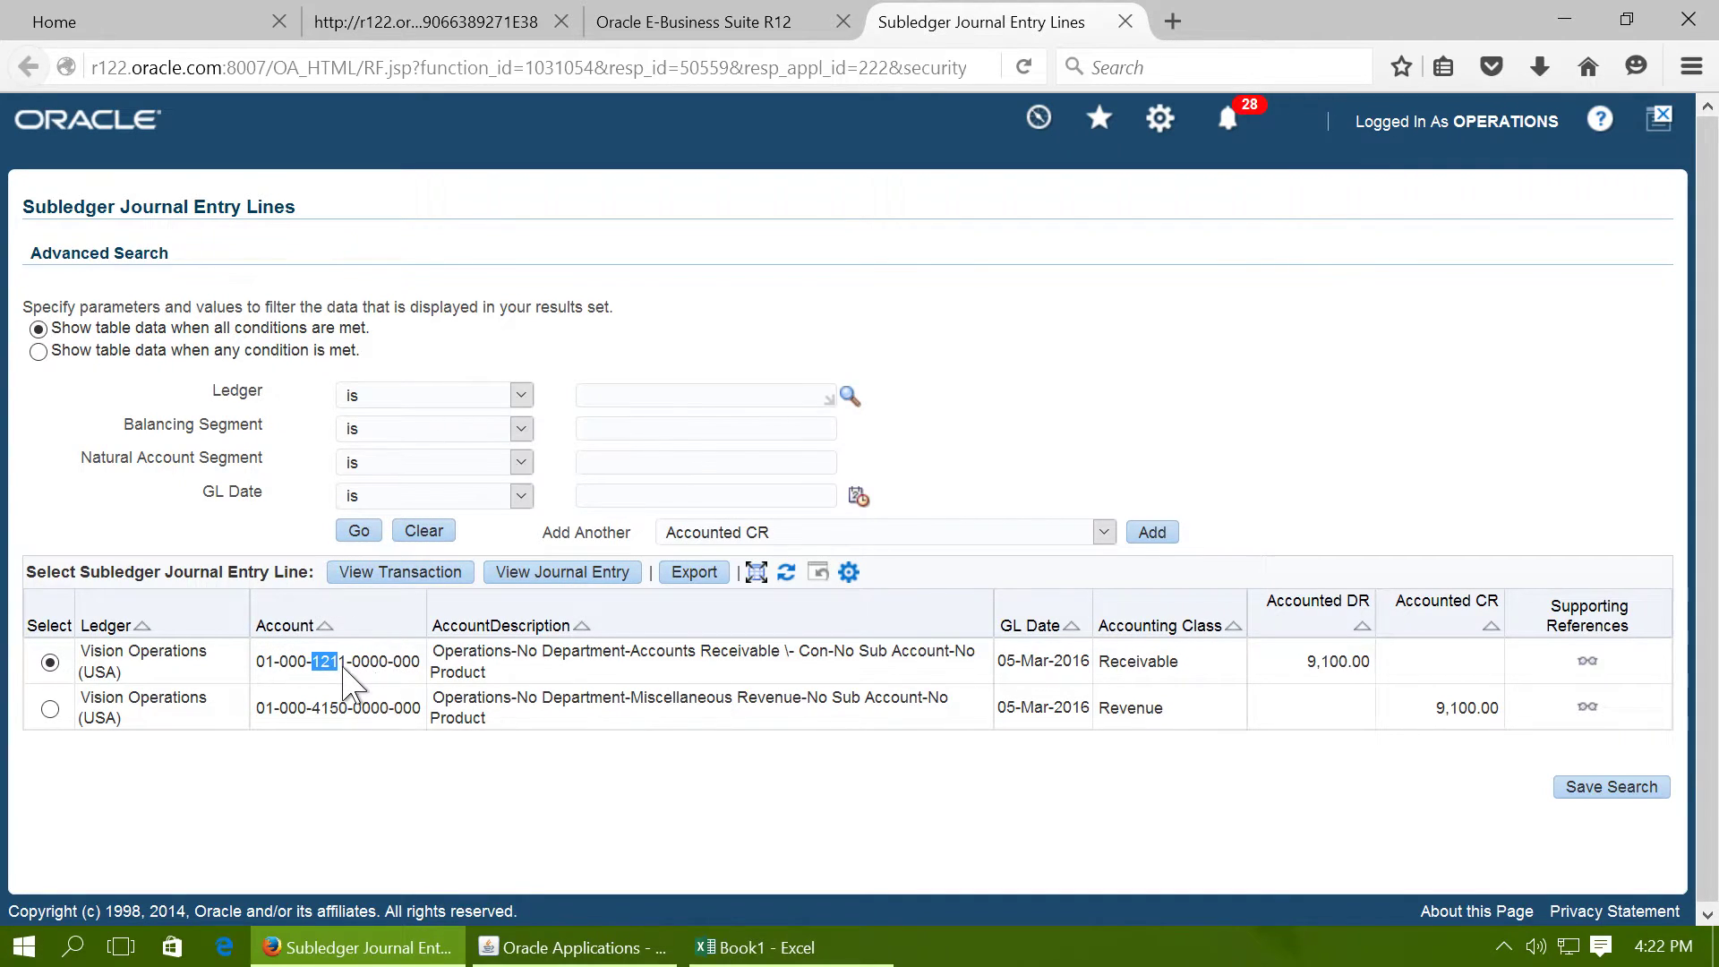
Confirm the 9,100.00 receivable debit with GL date 05-Mar-2016, then return to the transaction.
{"action": "left_click_drag", "start_coordinate": [1307, 664], "coordinate": [1368, 668]}
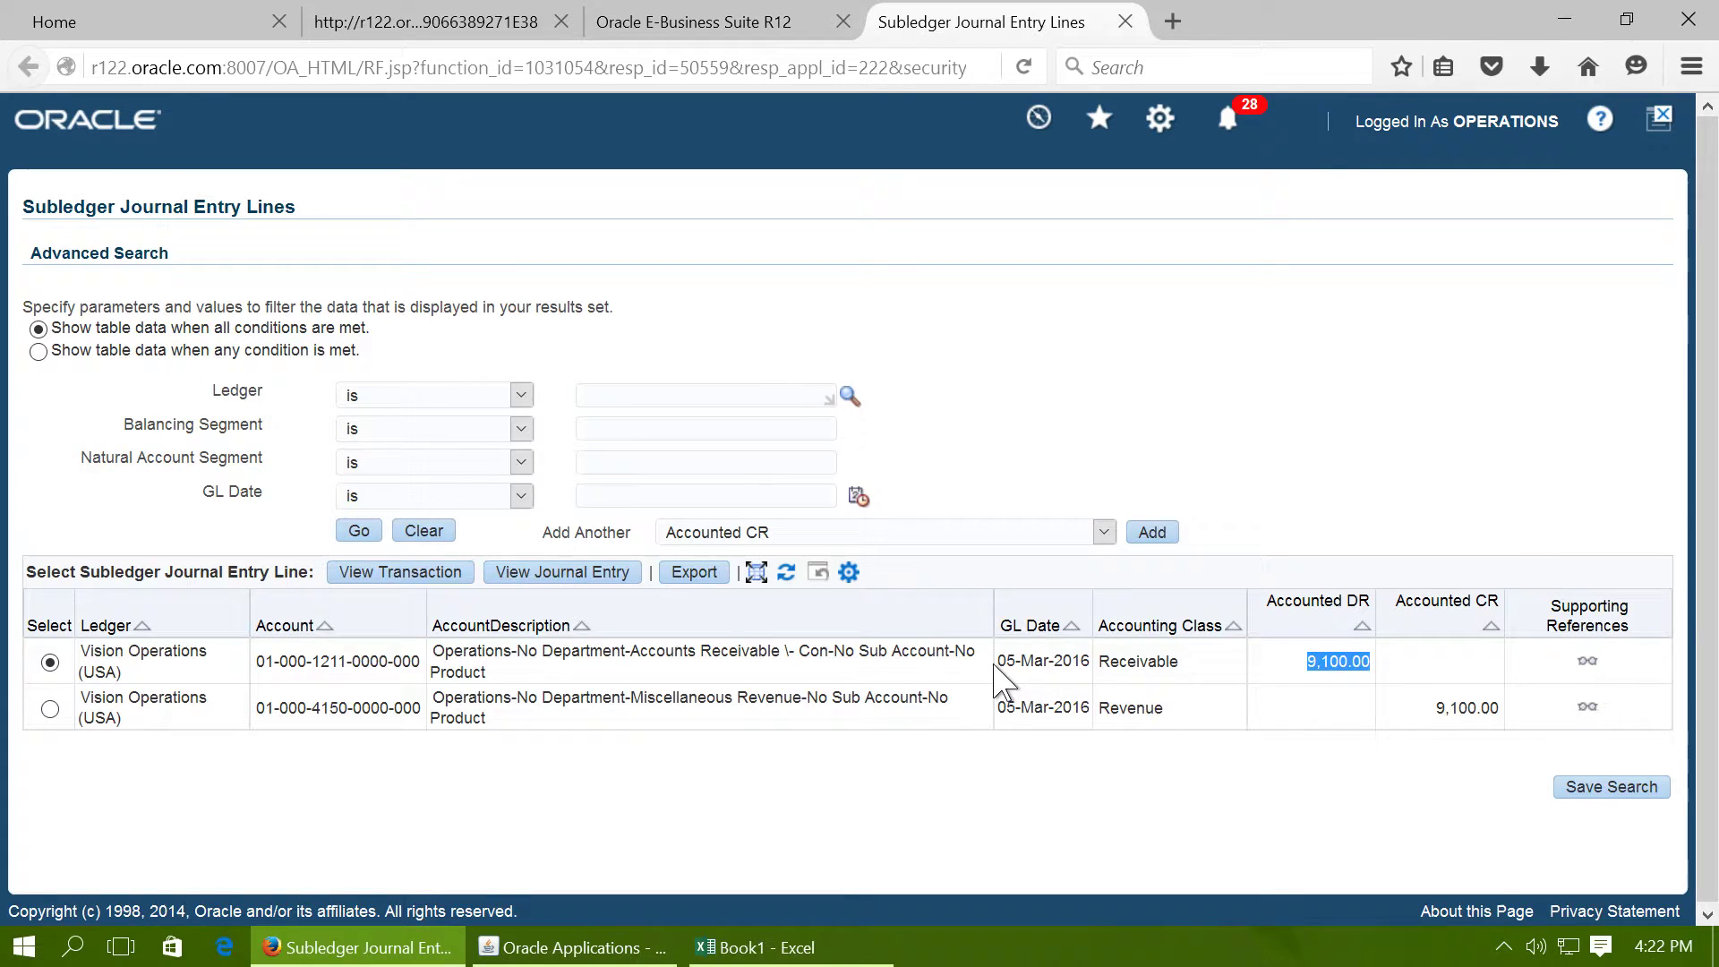
{"action": "left_click_drag", "start_coordinate": [996, 662], "coordinate": [1107, 668]}
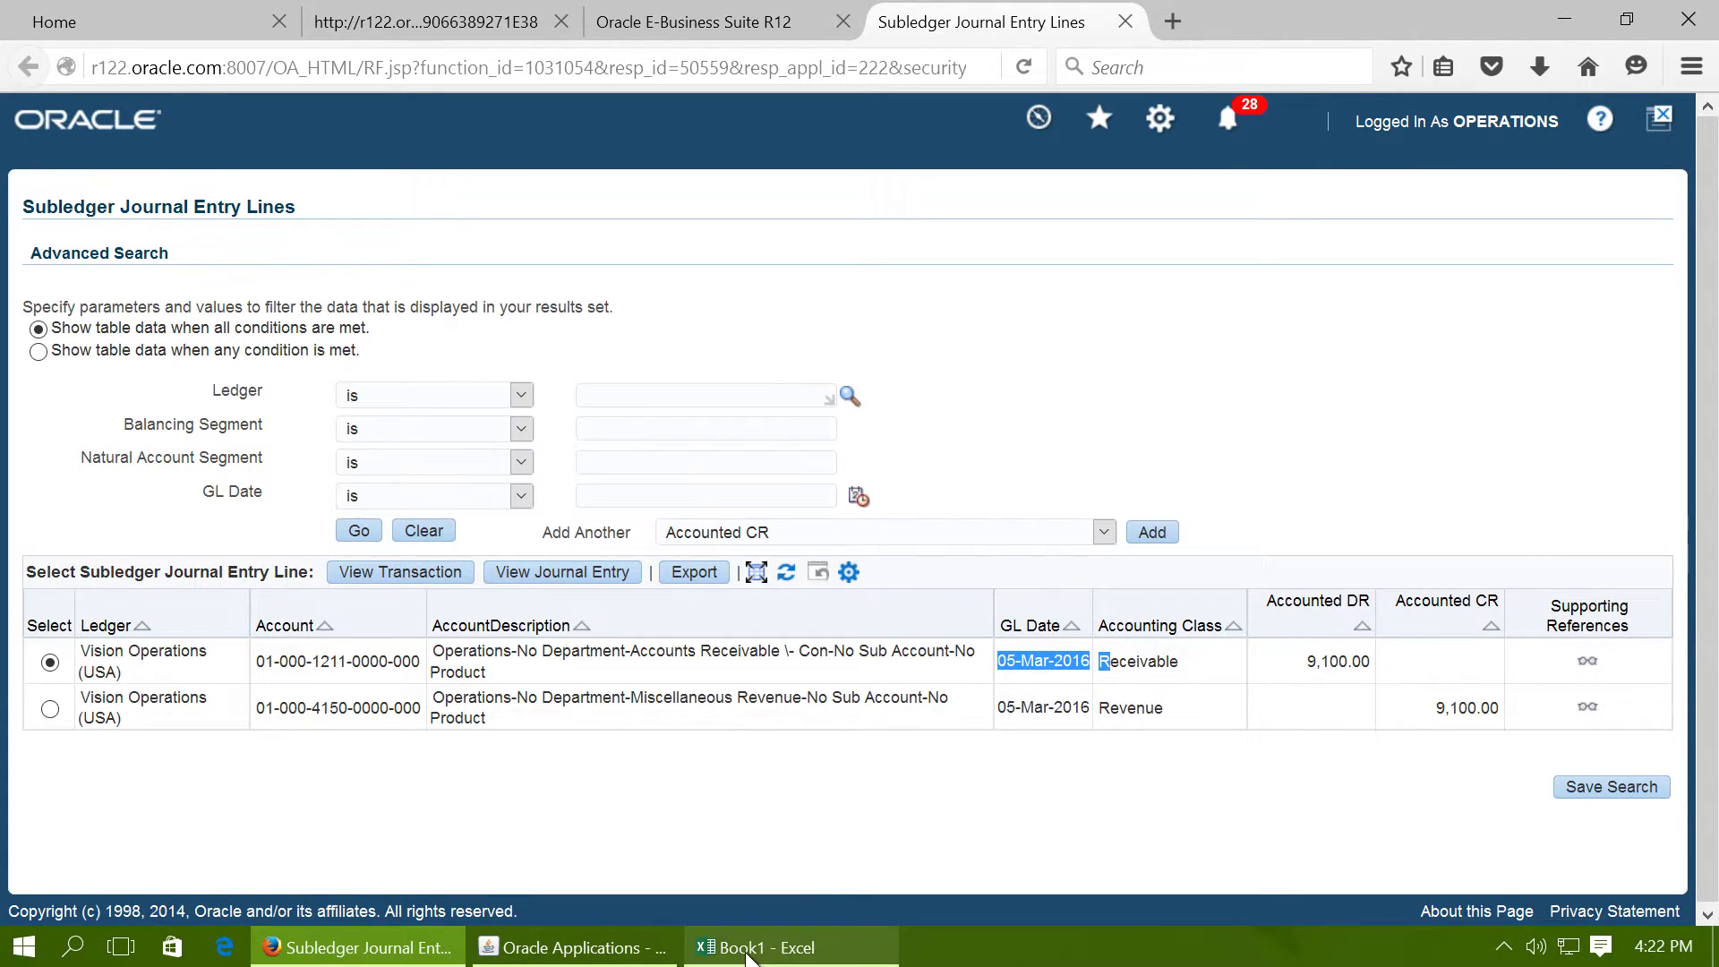
{"action": "left_click", "coordinate": [570, 949]}
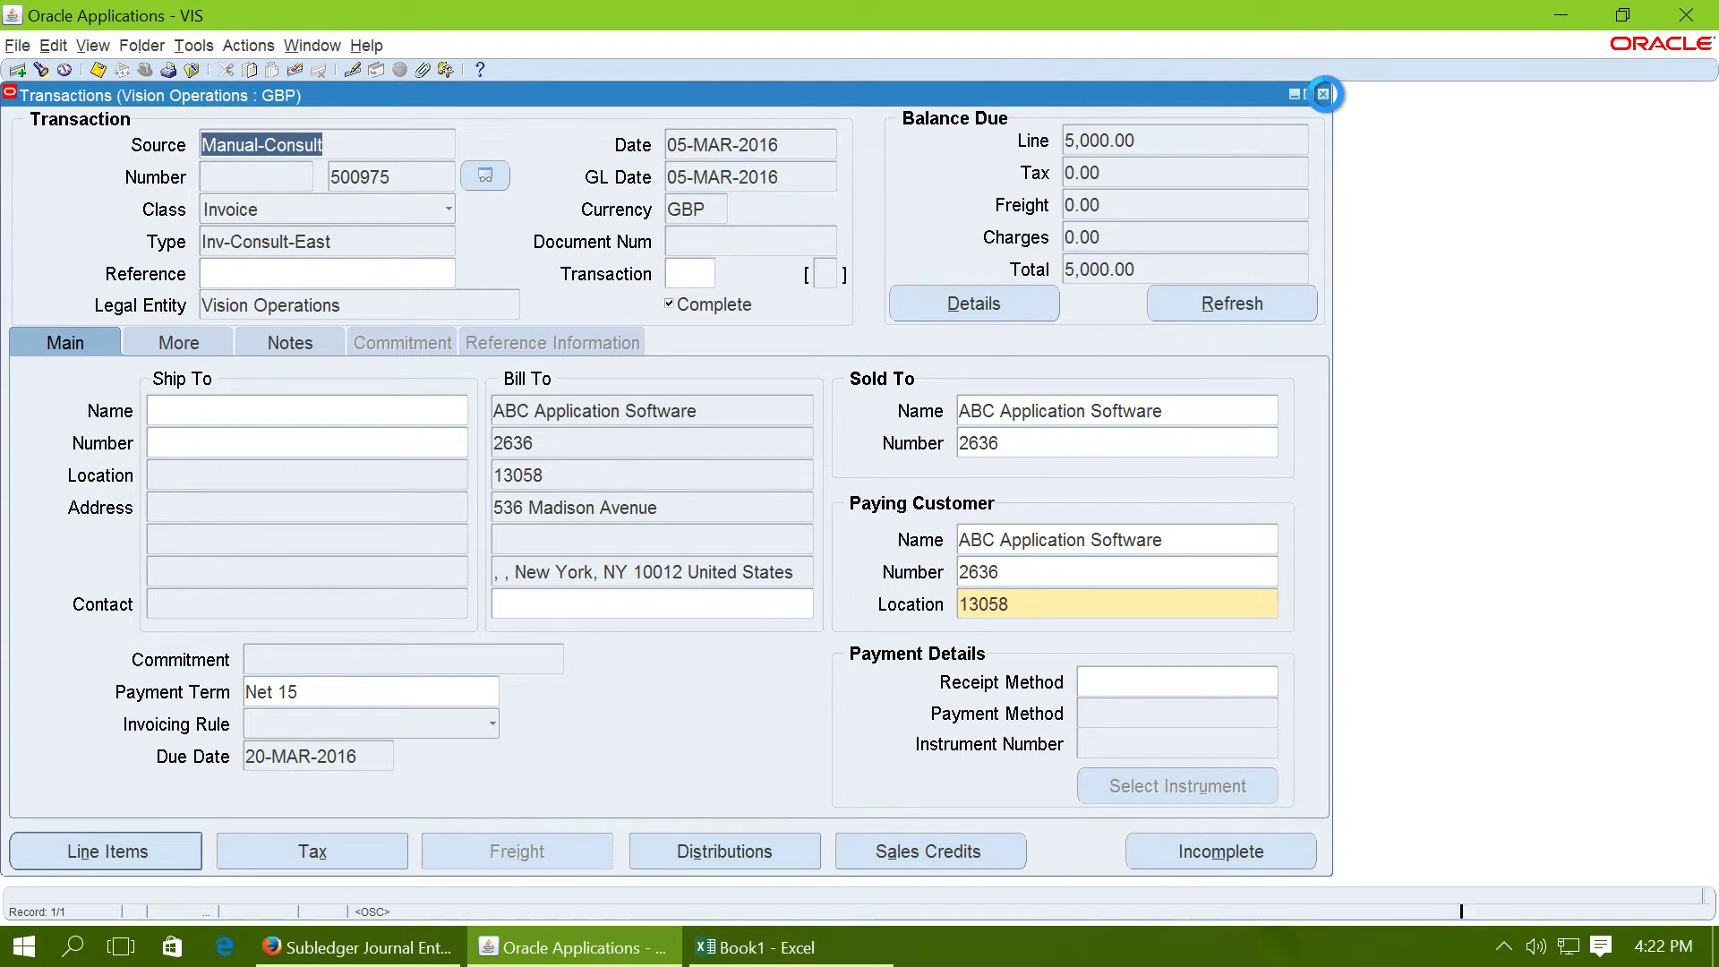
Close the transaction, switch to General Ledger, Vision Operations (USA) and open Journals > Enter.
{"action": "left_click", "coordinate": [1324, 93]}
{"action": "left_click", "coordinate": [148, 72]}
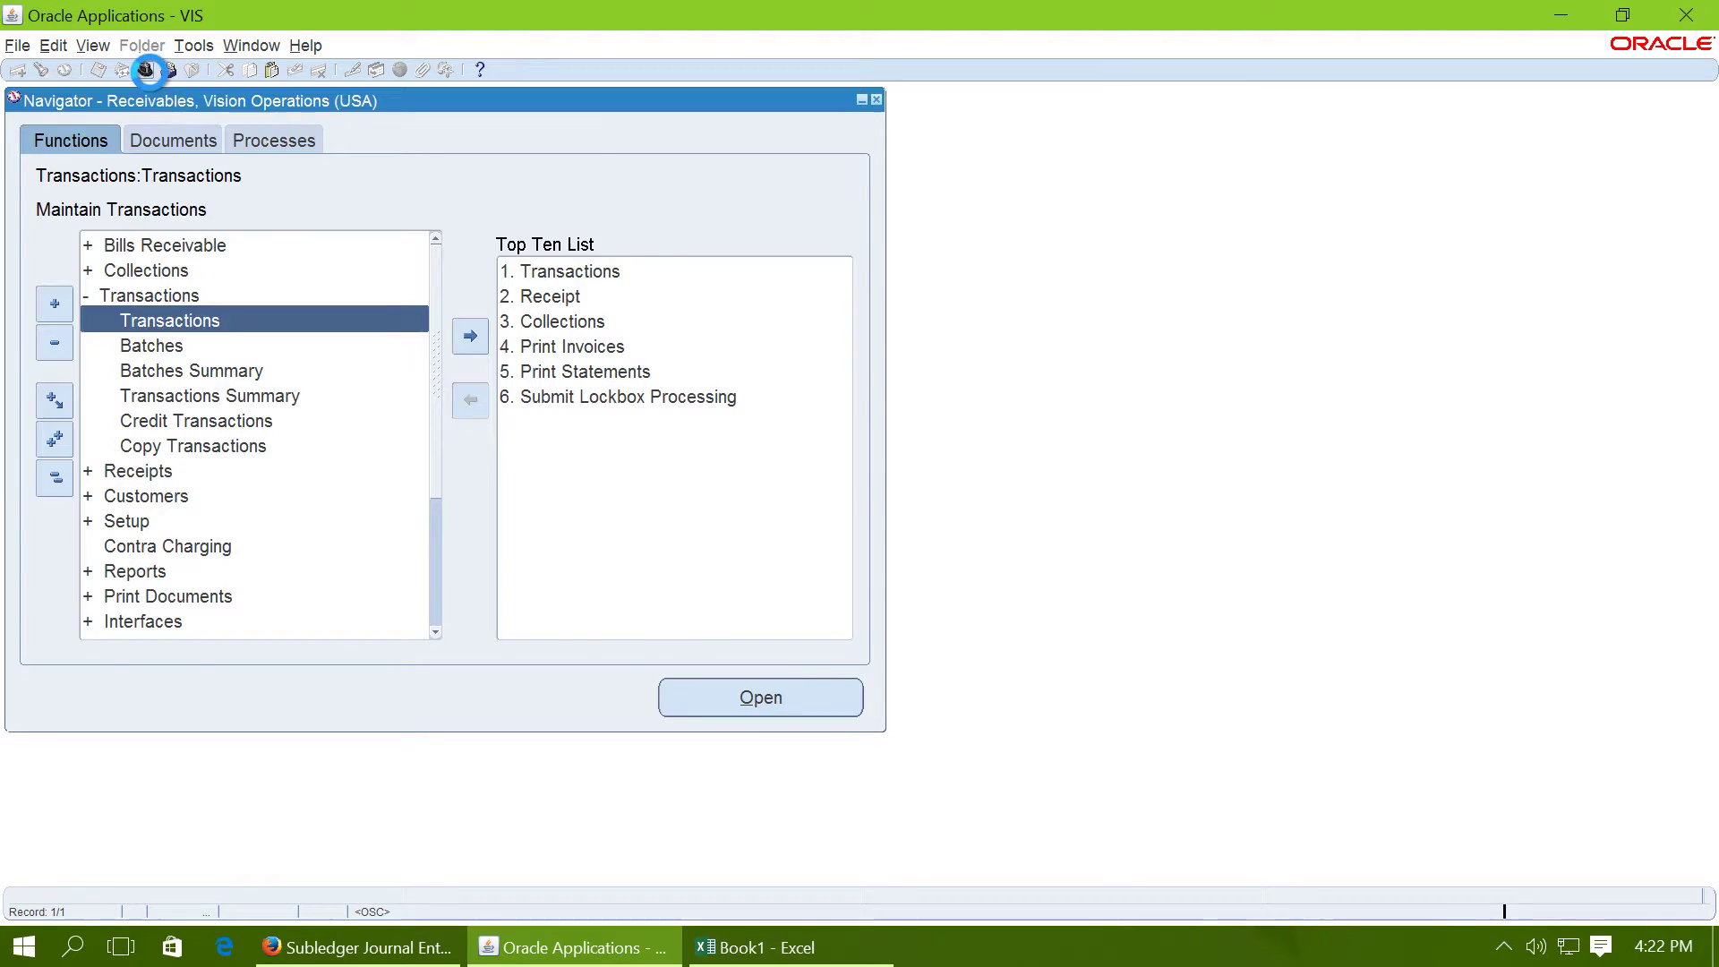
{"action": "type", "text": "general Ledger, %"}
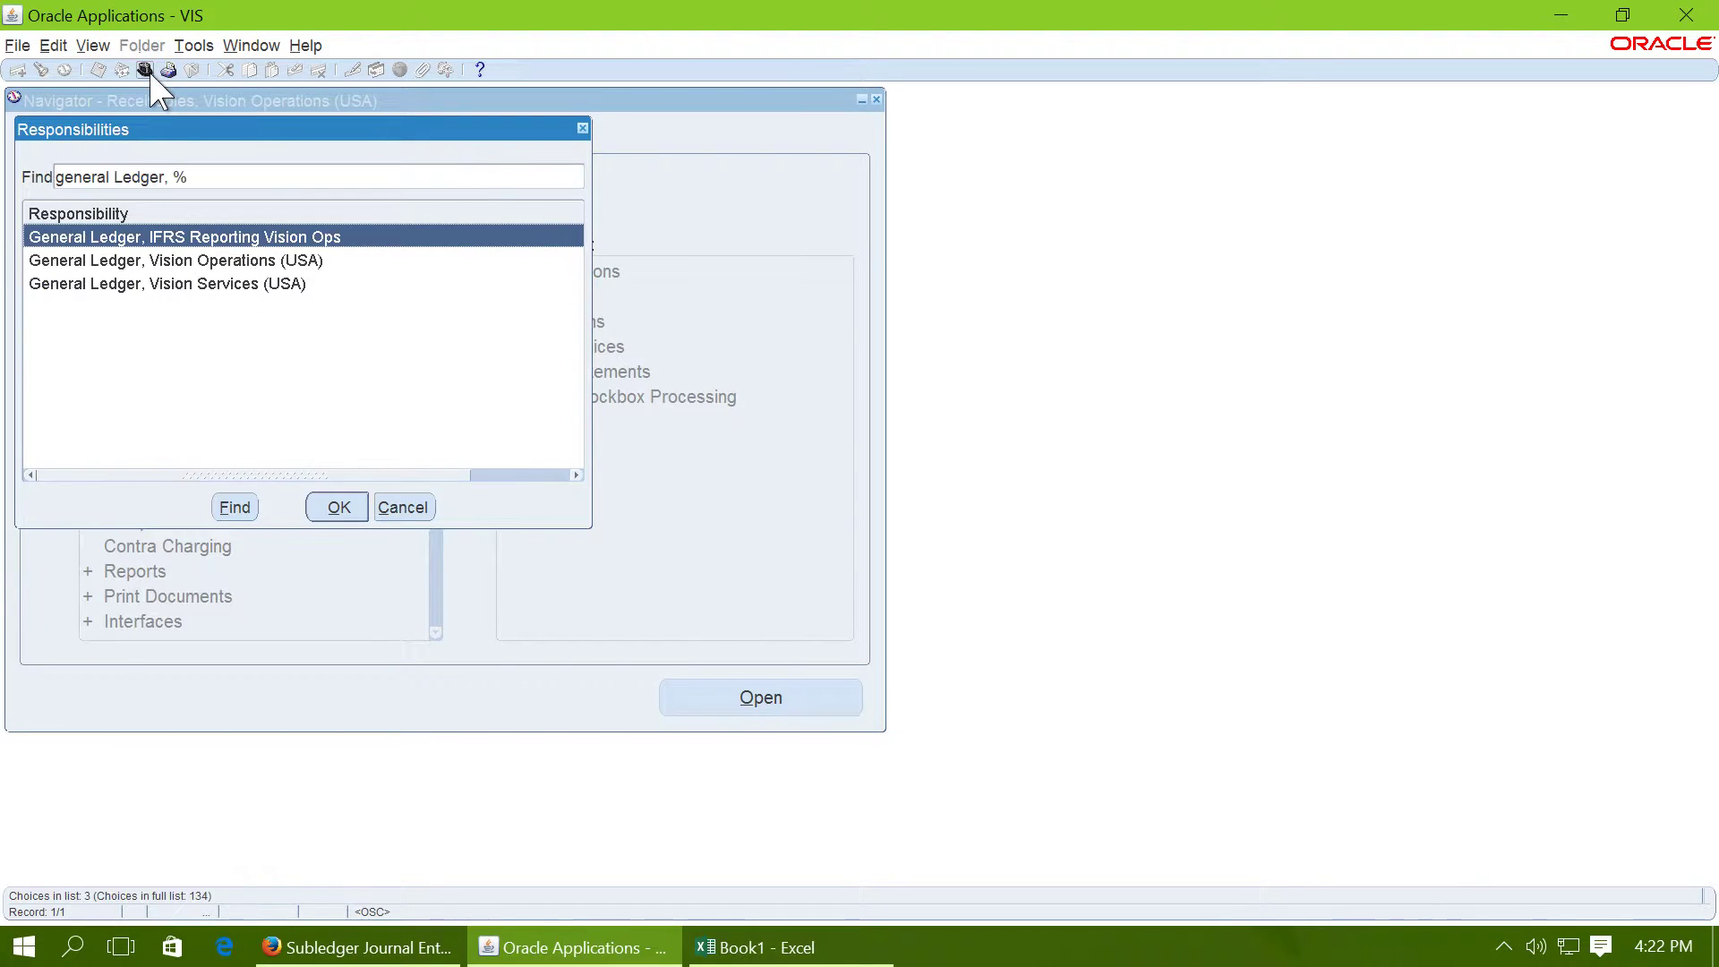
{"action": "double_click", "coordinate": [255, 261]}
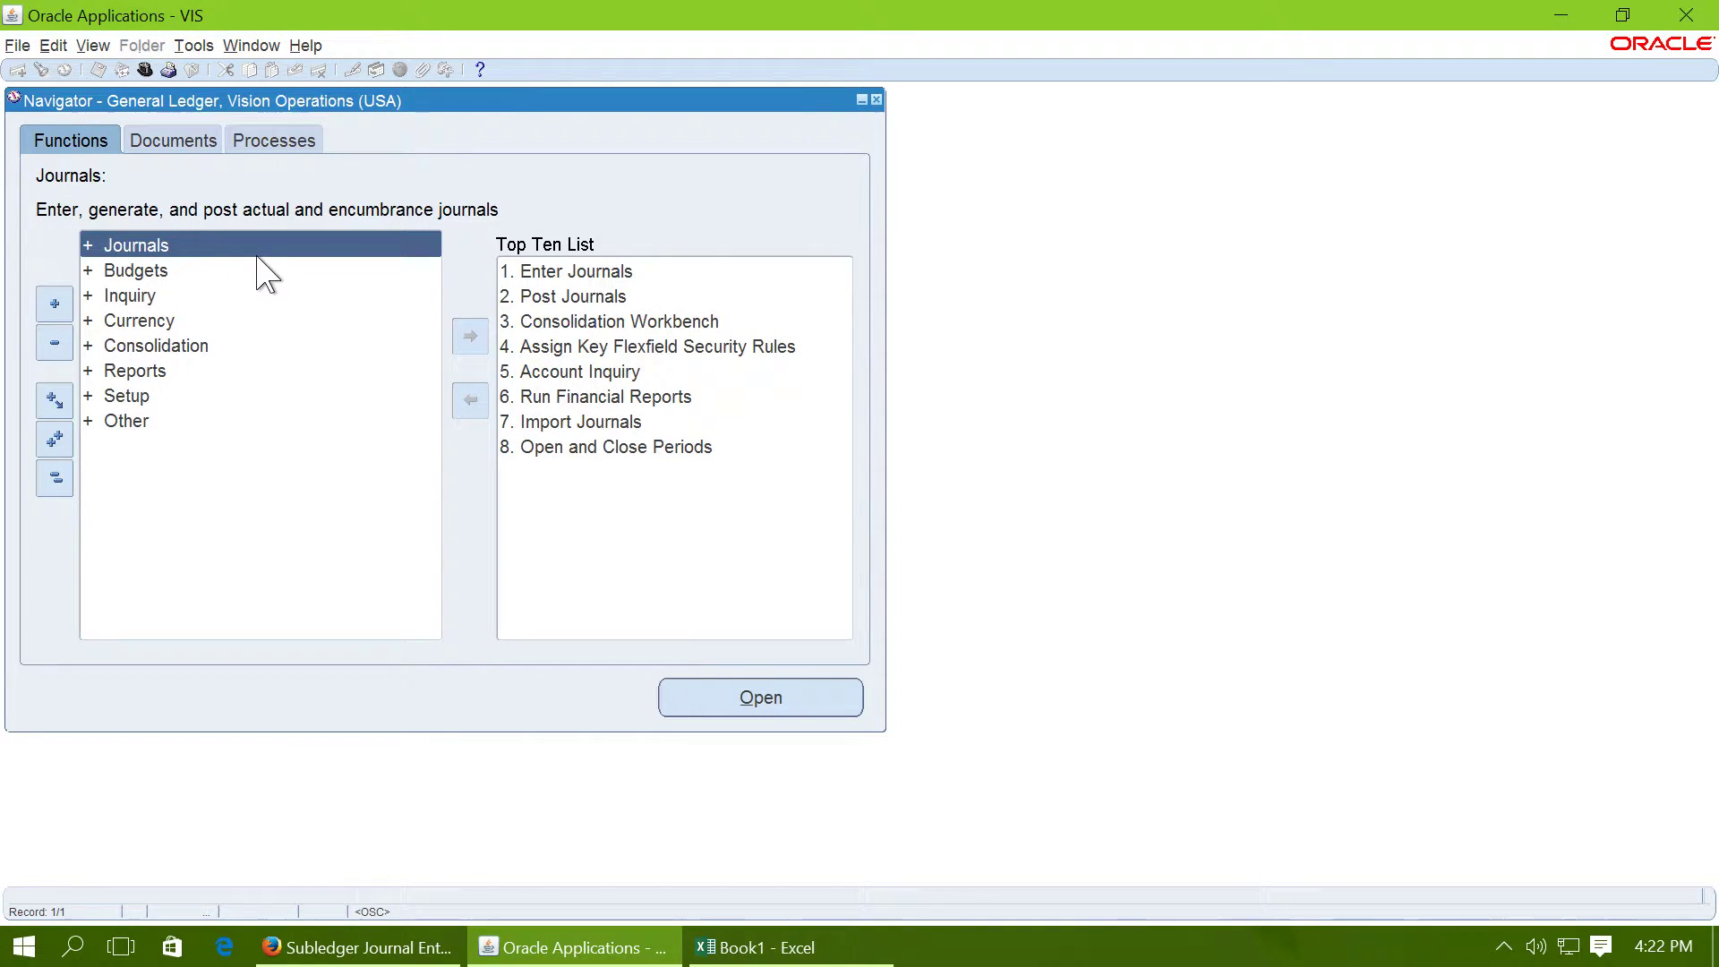
{"action": "double_click", "coordinate": [270, 255]}
{"action": "double_click", "coordinate": [228, 269]}
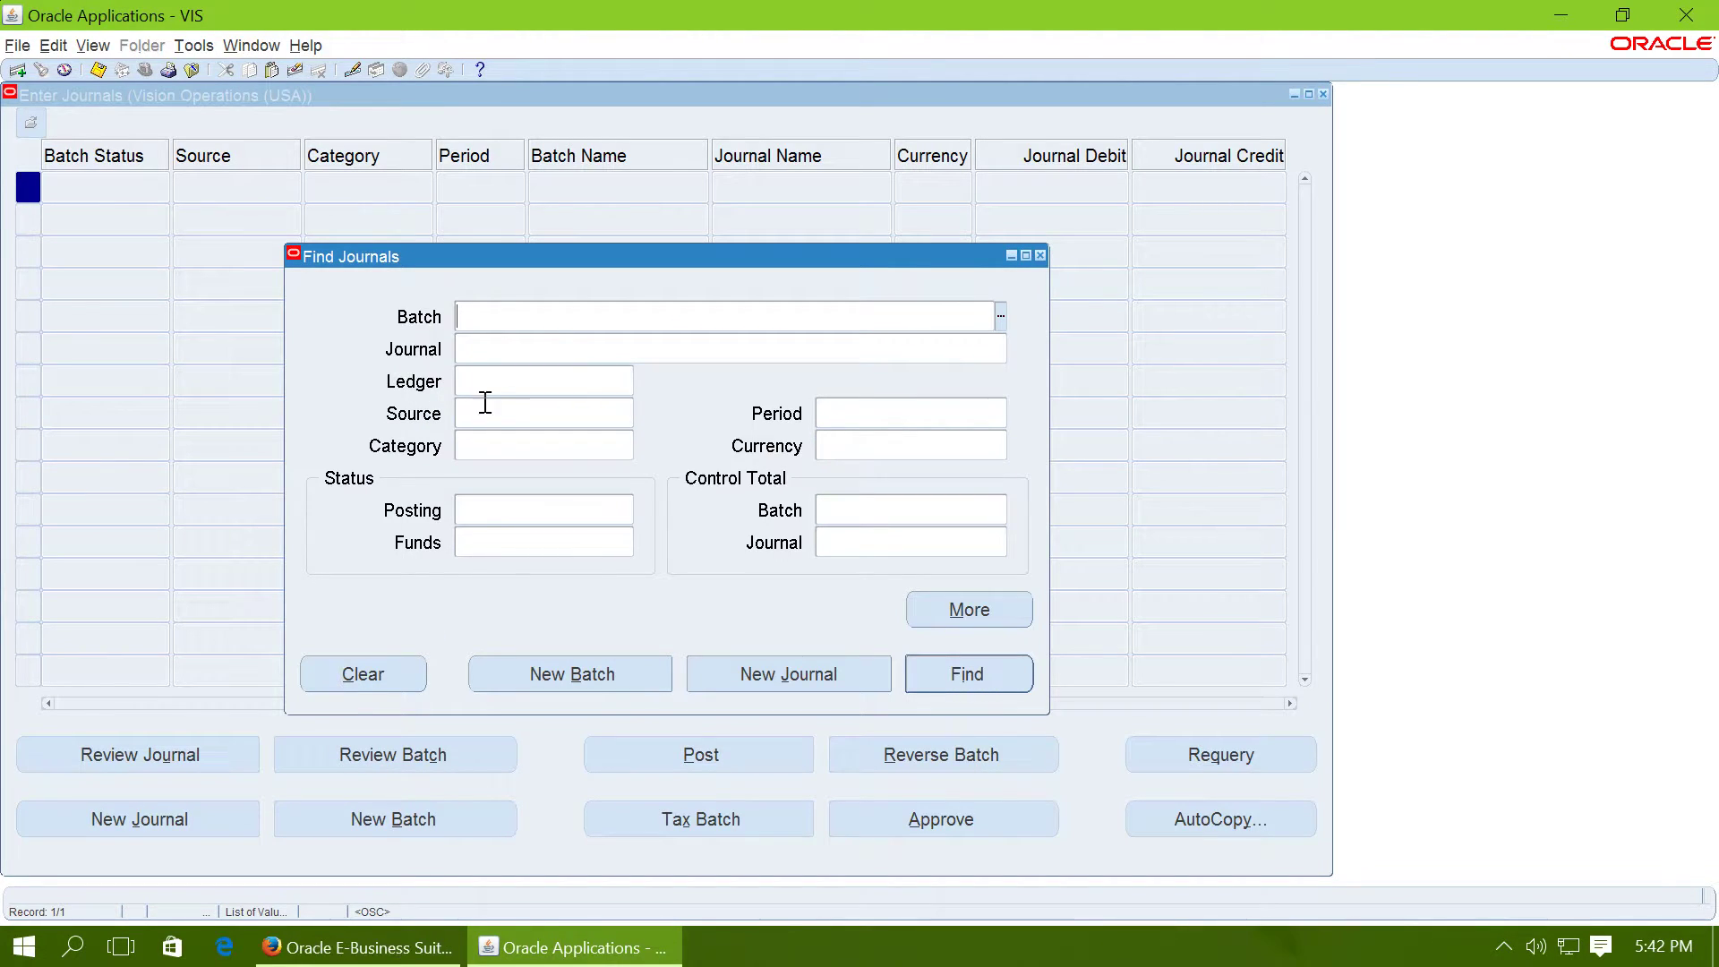
Search for Receivables-source journals in period Mar-16.
{"action": "left_click", "coordinate": [503, 413]}
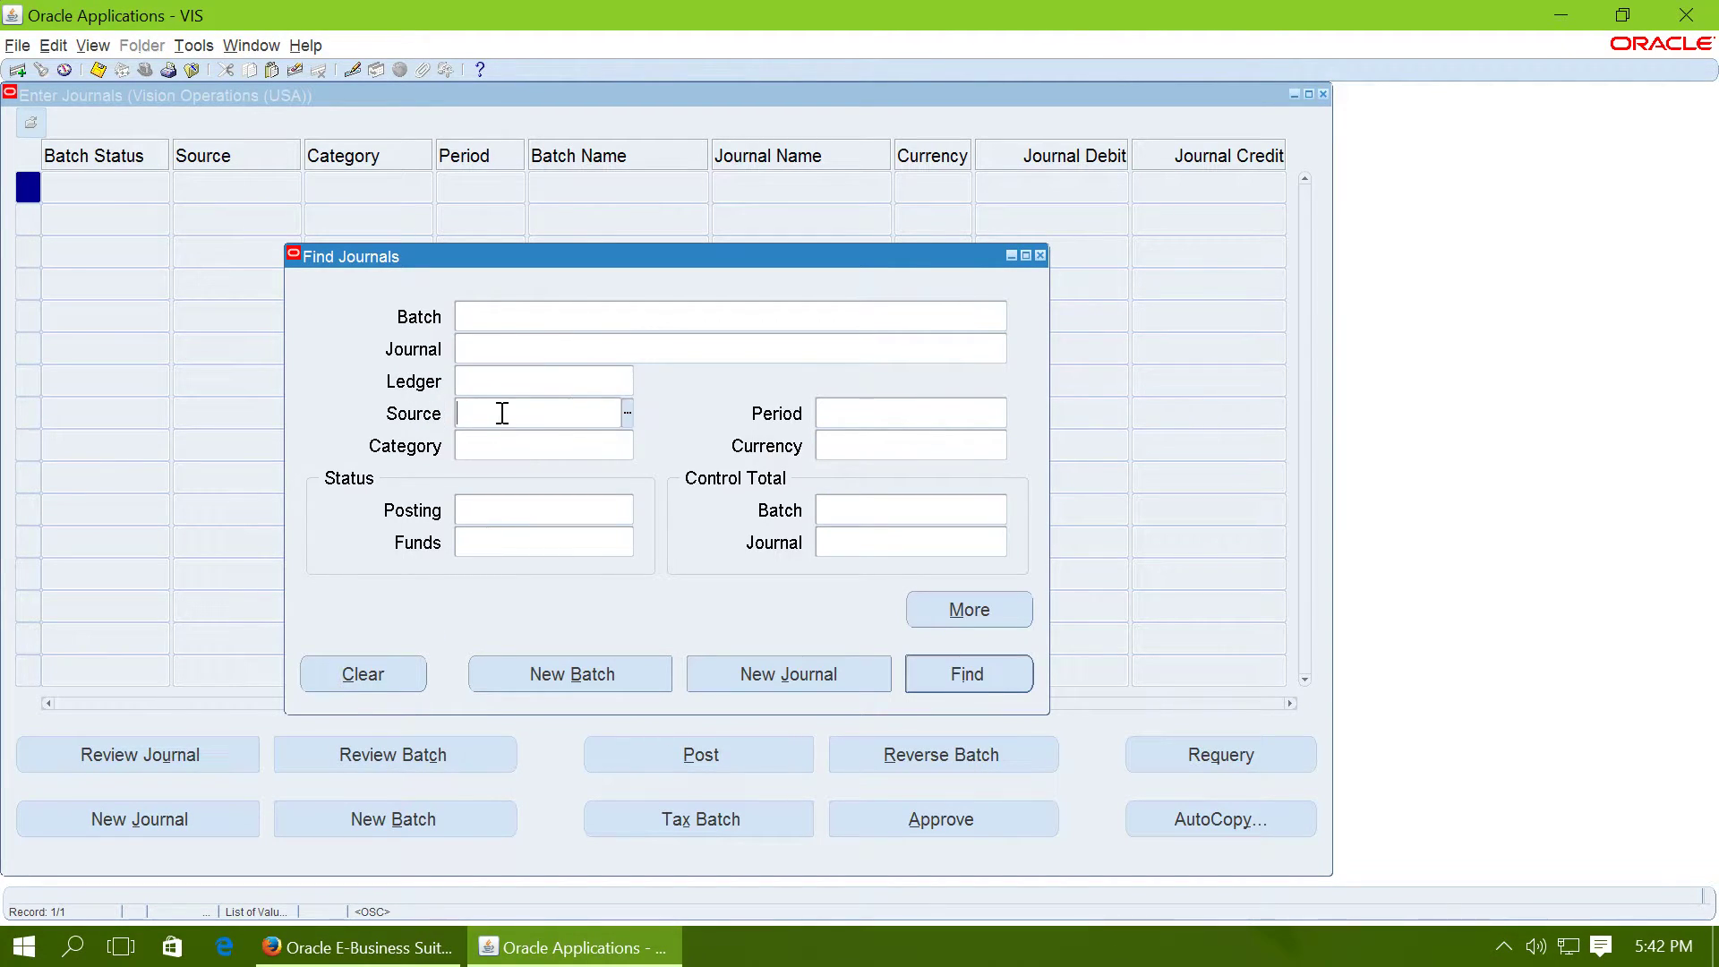
{"action": "type", "text": "Receiv"}
{"action": "double_click", "coordinate": [587, 415]}
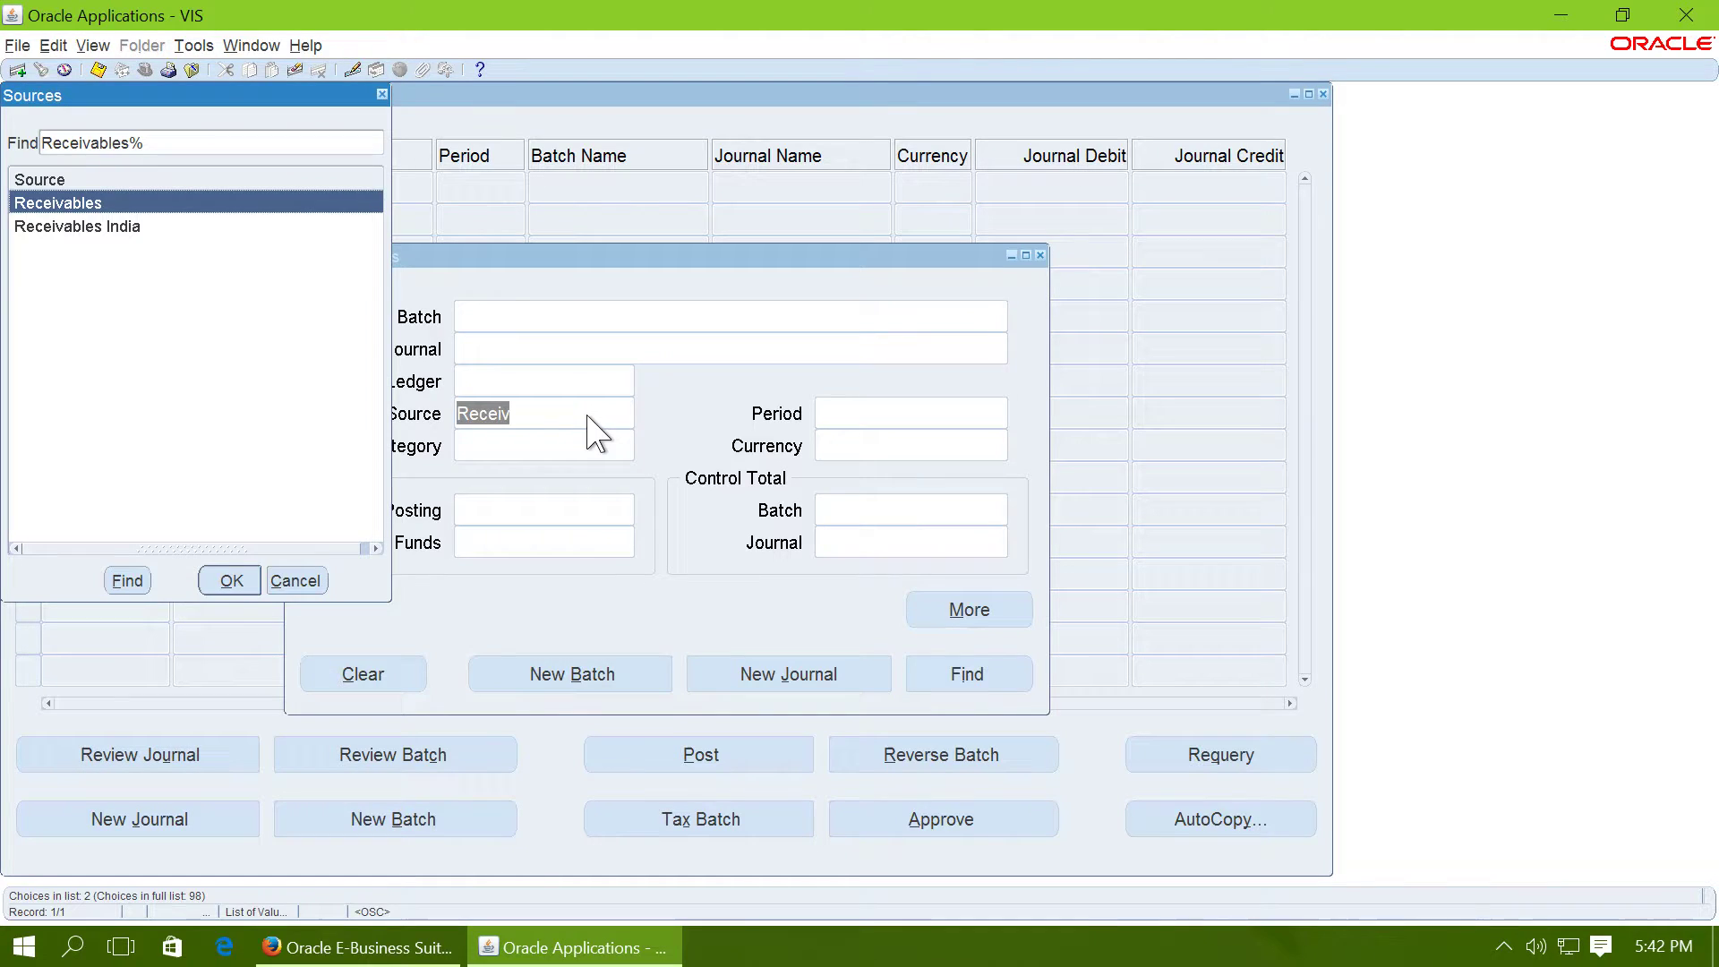
{"action": "left_click", "coordinate": [219, 582]}
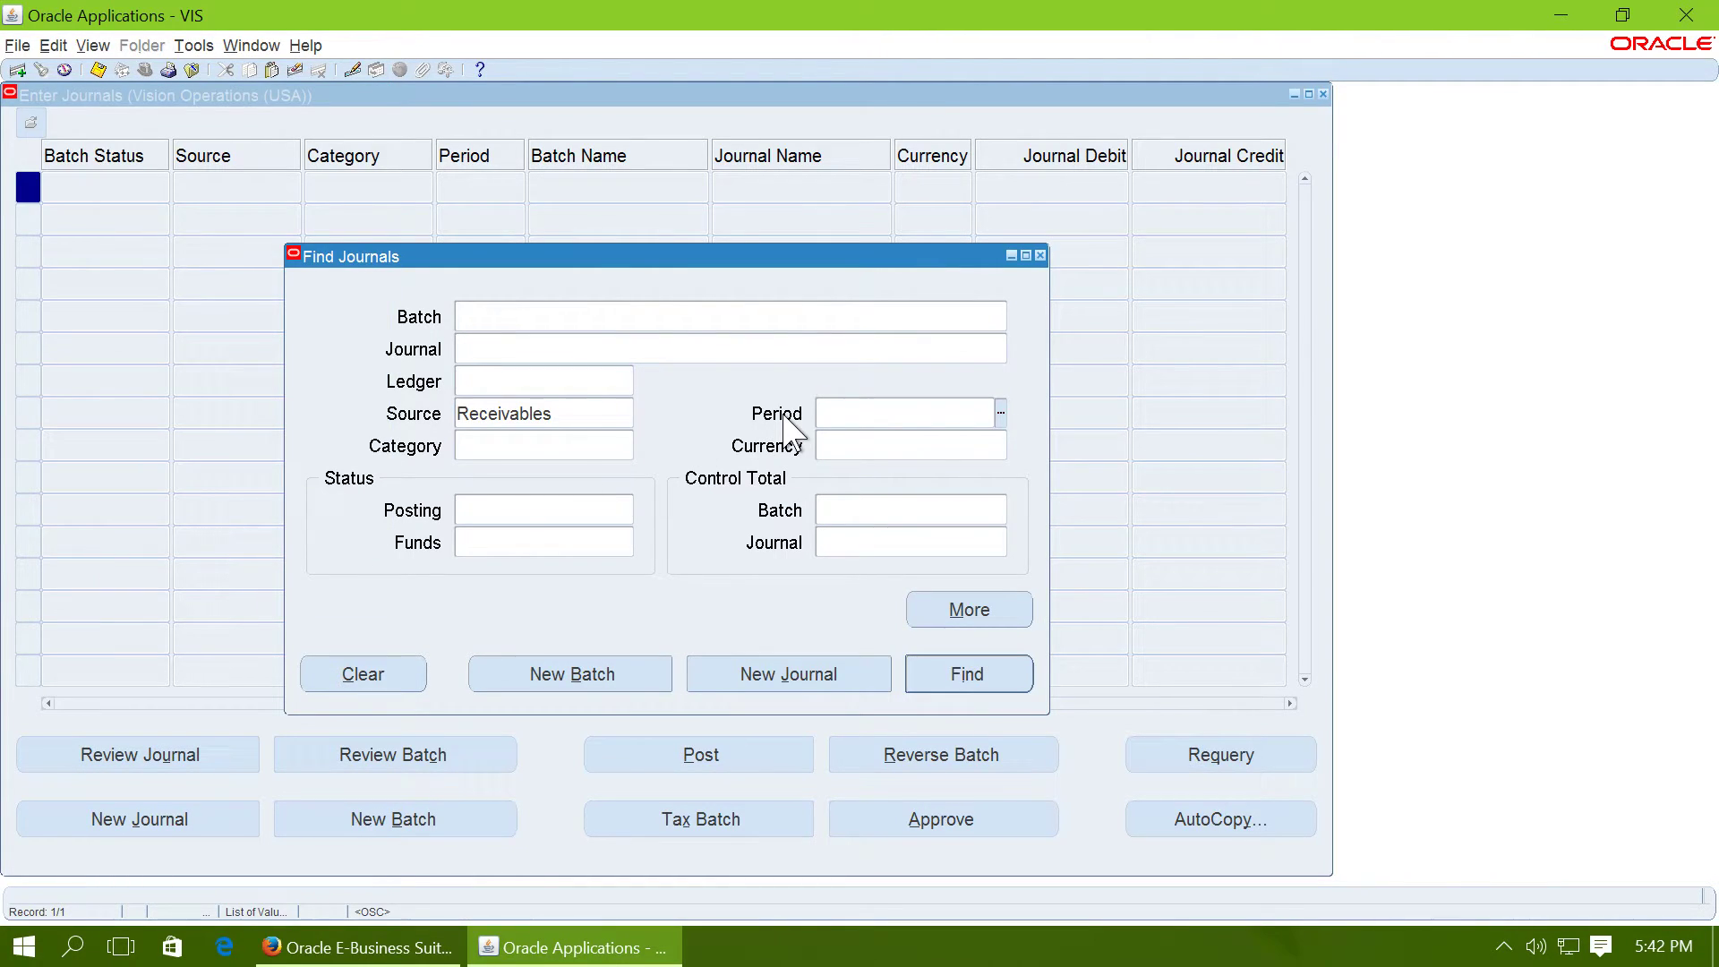
{"action": "key", "text": "Tab"}
{"action": "left_click", "coordinate": [948, 670]}
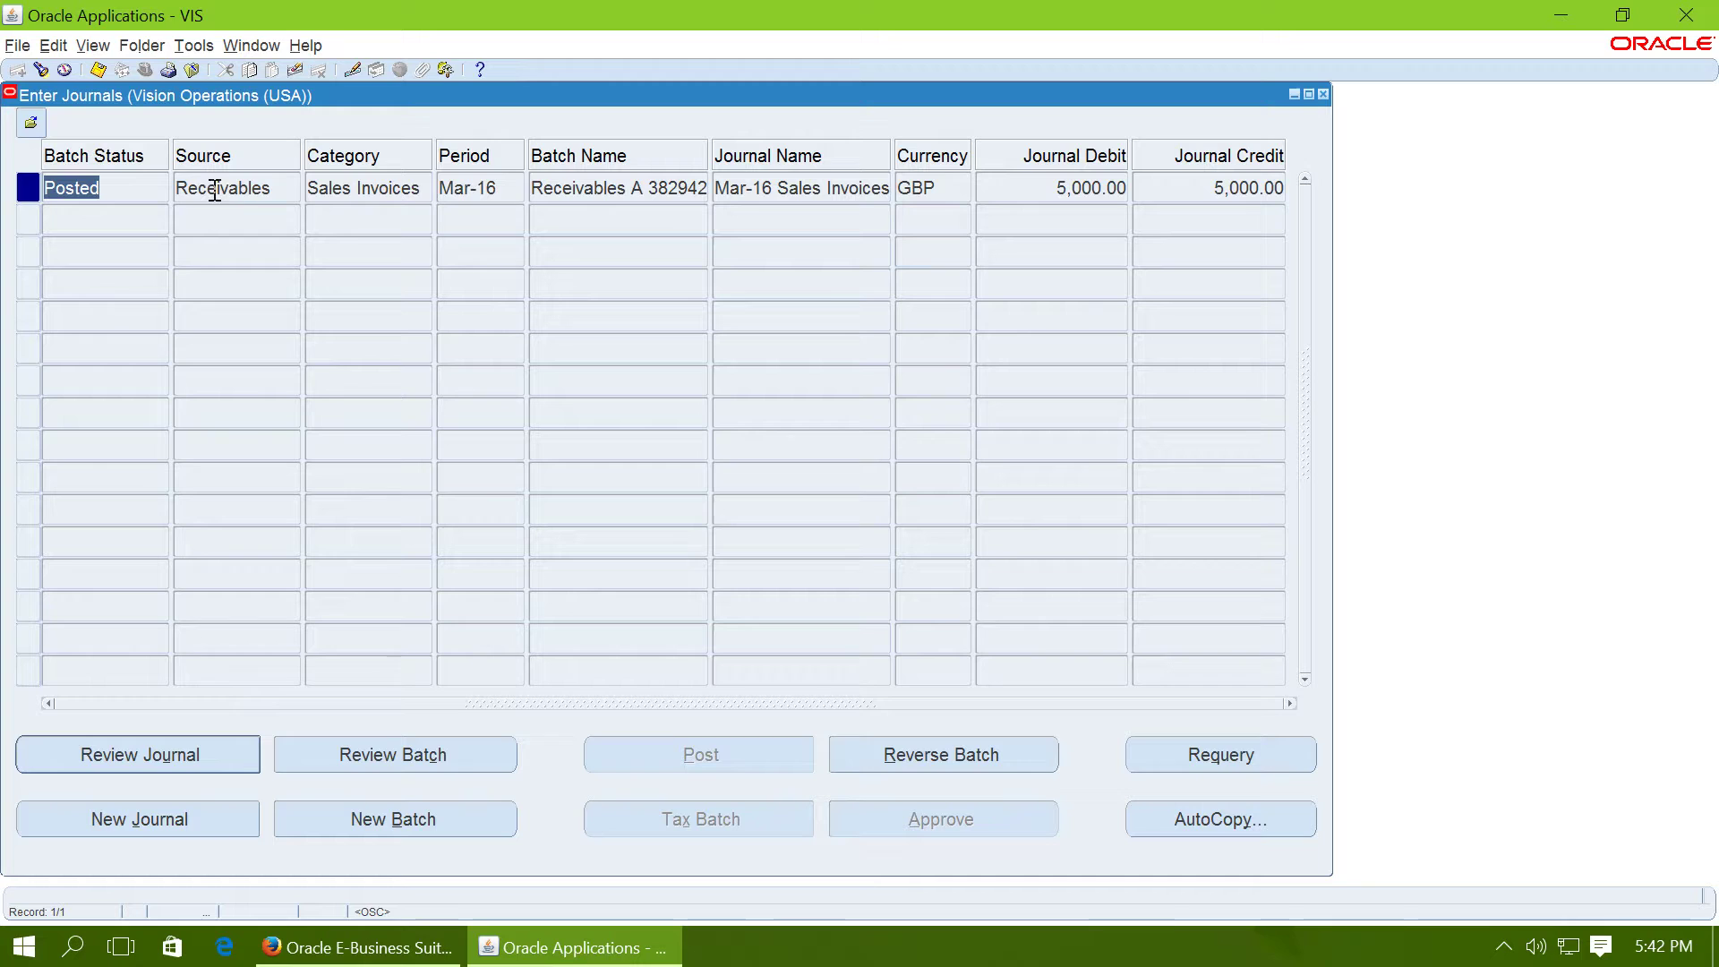
Review the Sales Invoices journal's line 3: receivables account, 5,000.00 GBP and 9,100.00 USD debit, then close both windows.
{"action": "left_click", "coordinate": [384, 187]}
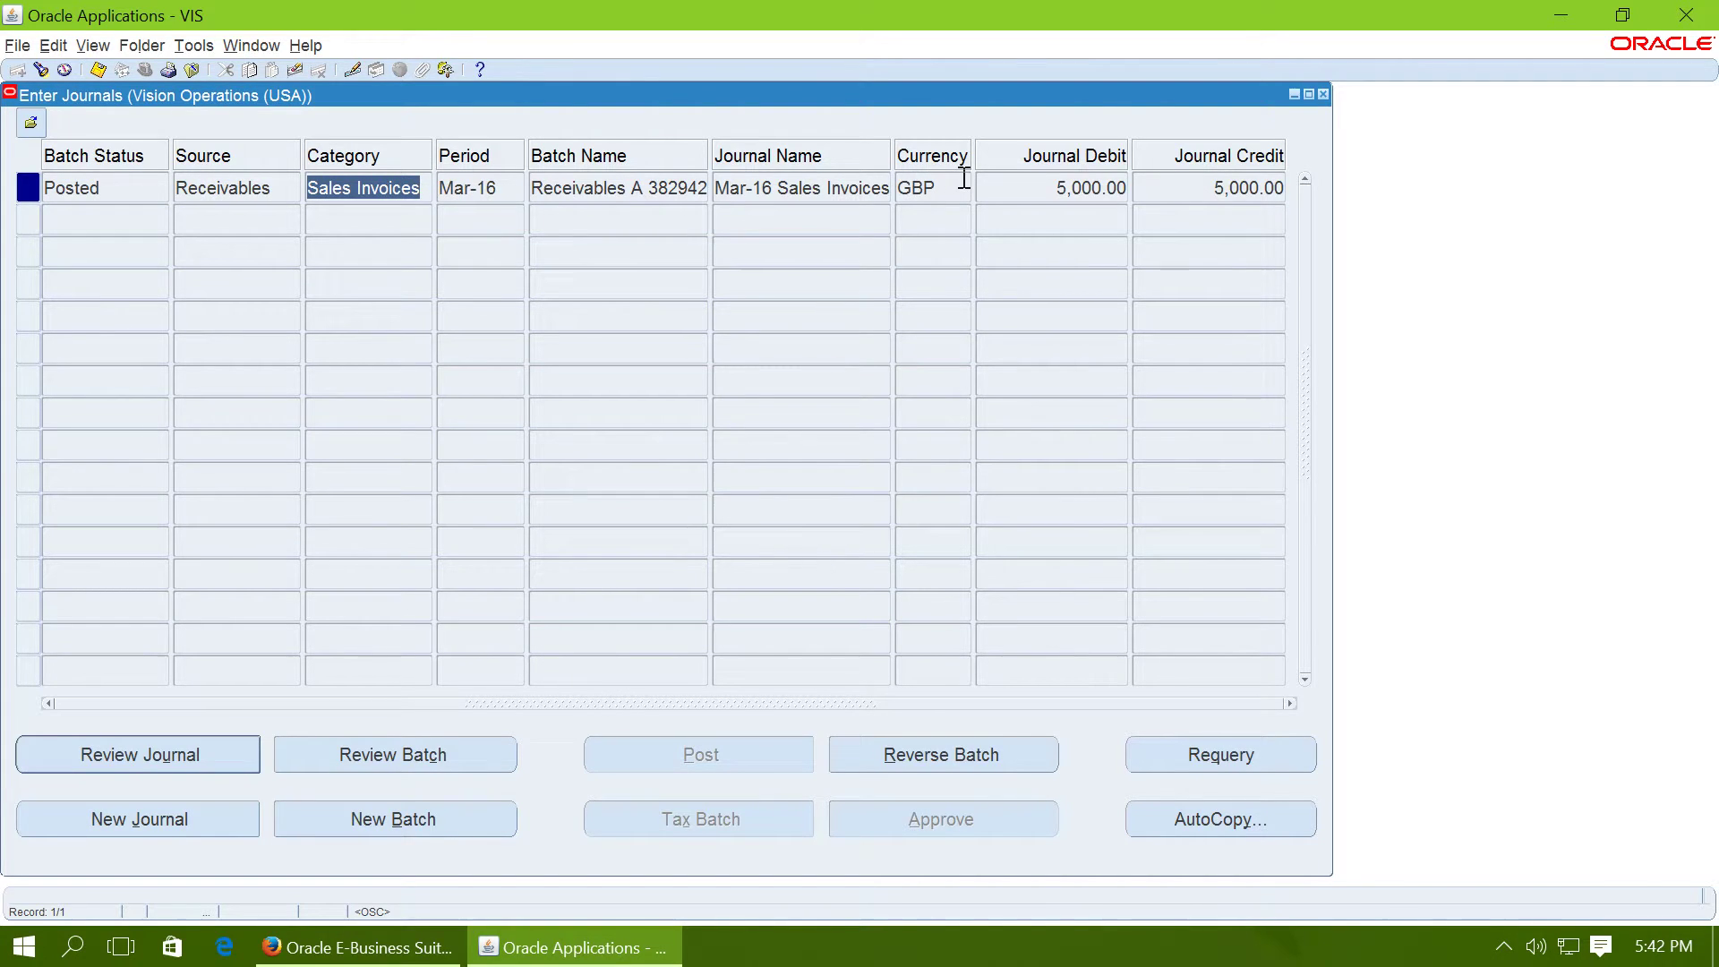
{"action": "left_click", "coordinate": [130, 754]}
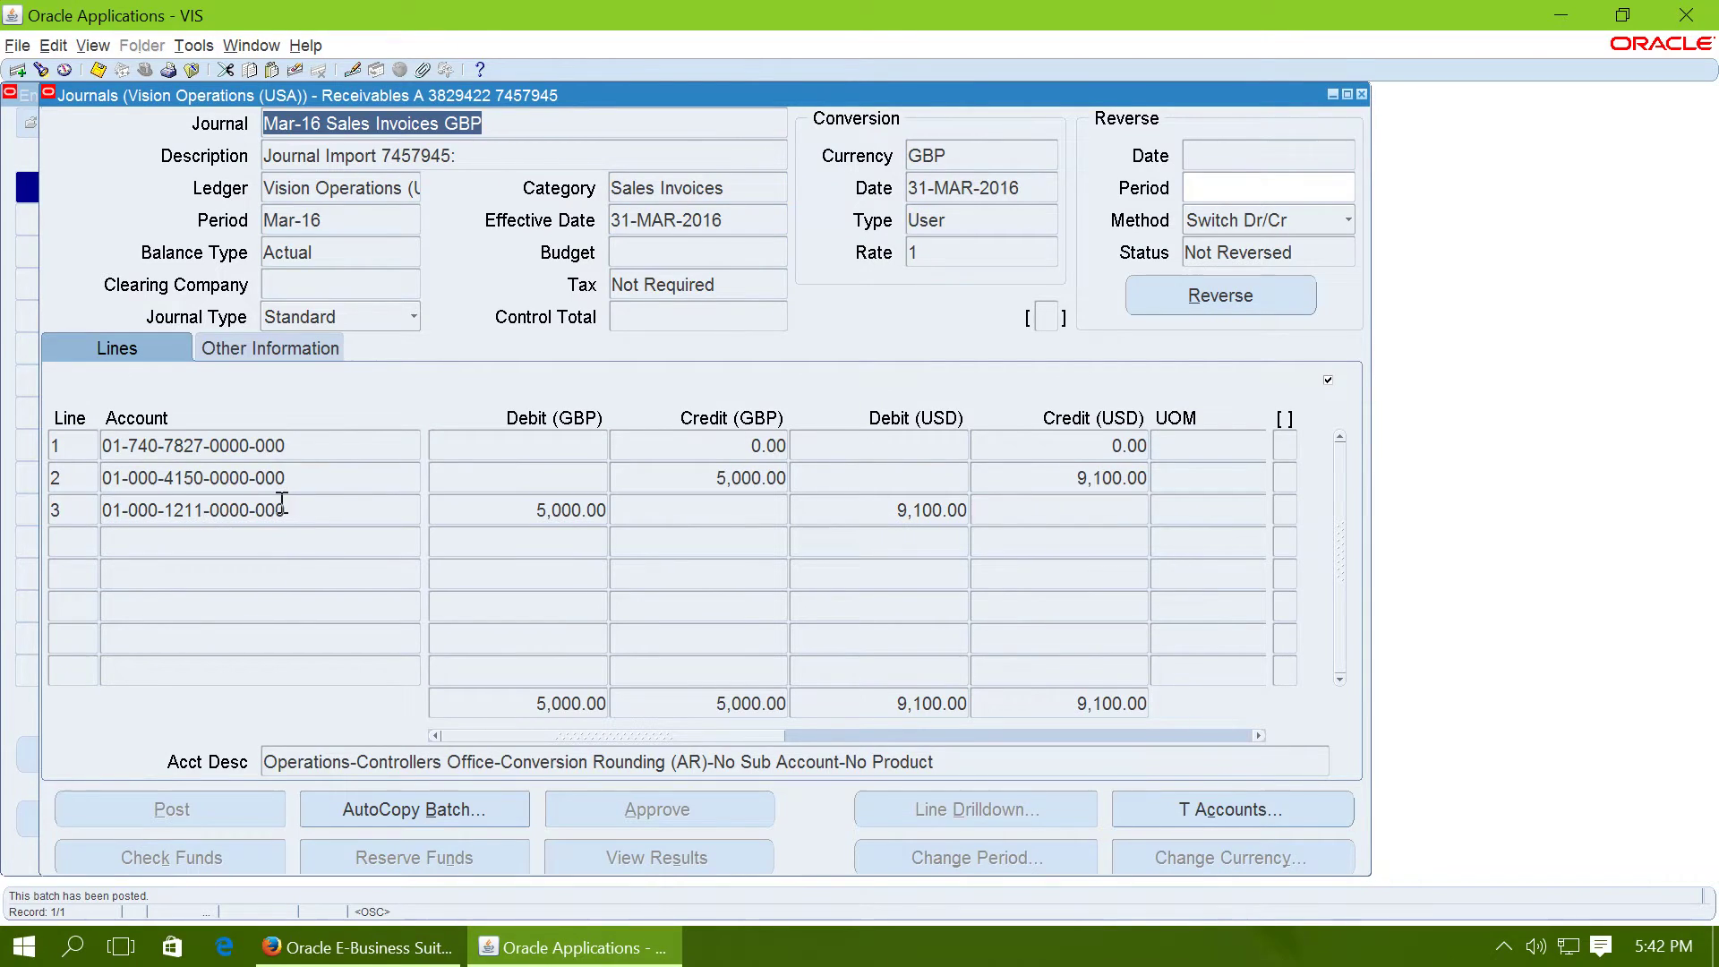
{"action": "left_click", "coordinate": [282, 508]}
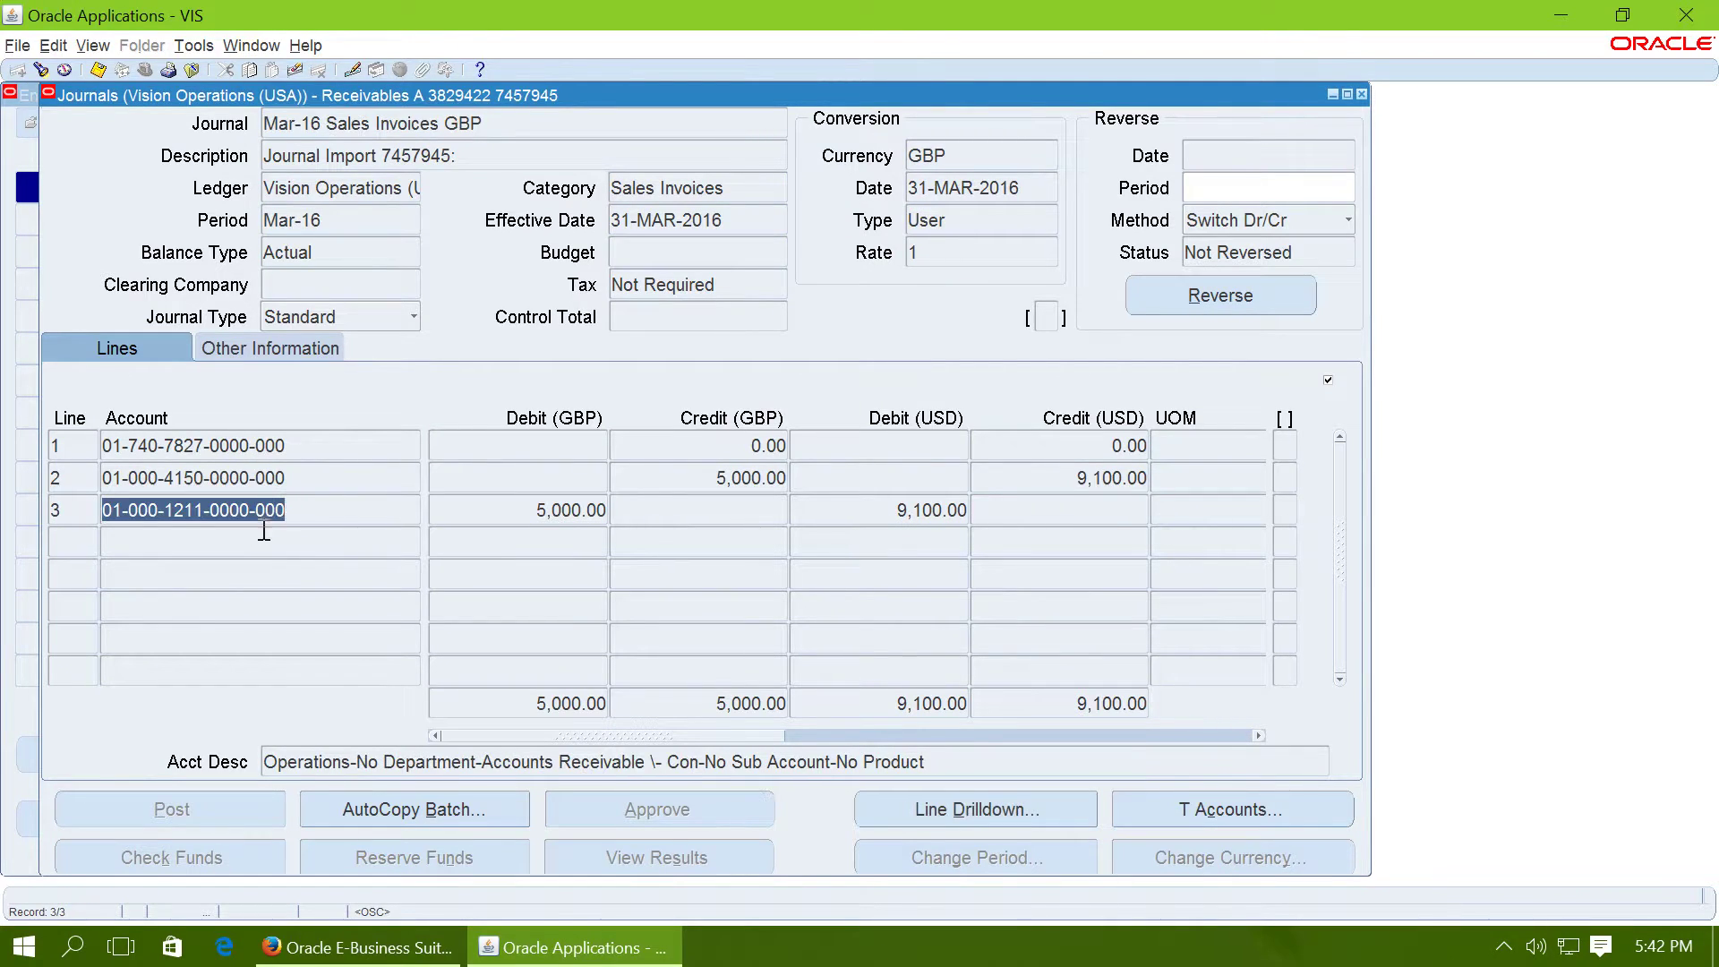
{"action": "left_click", "coordinate": [495, 519]}
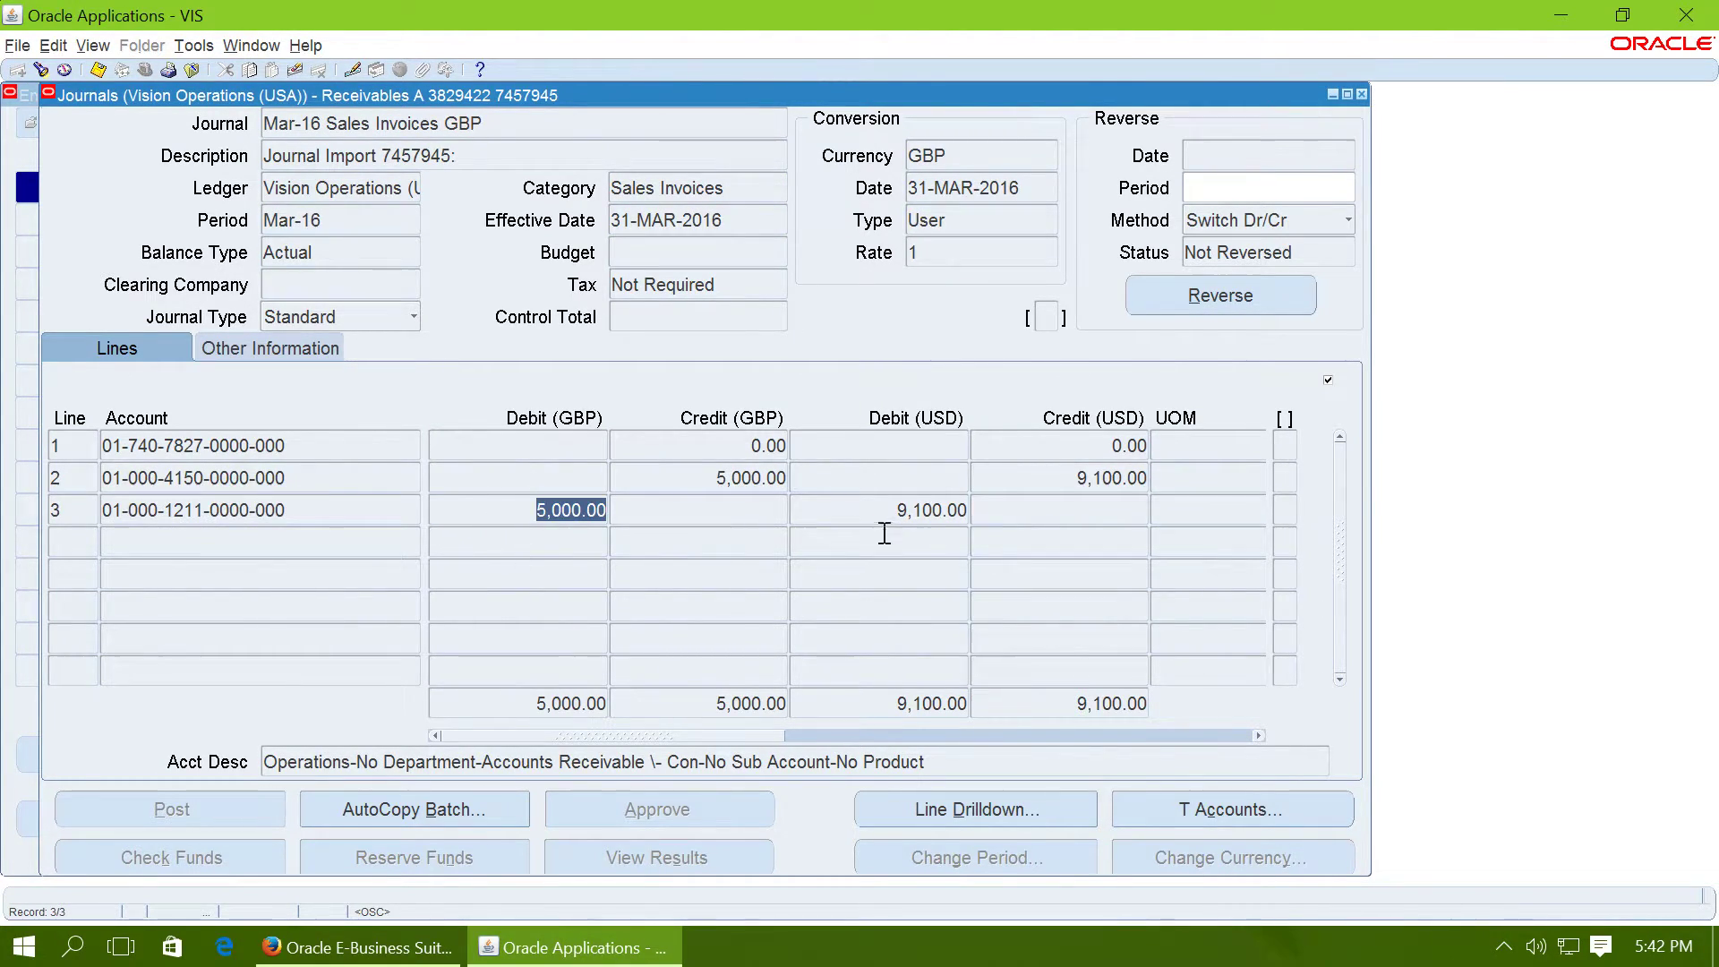
{"action": "left_click", "coordinate": [839, 513]}
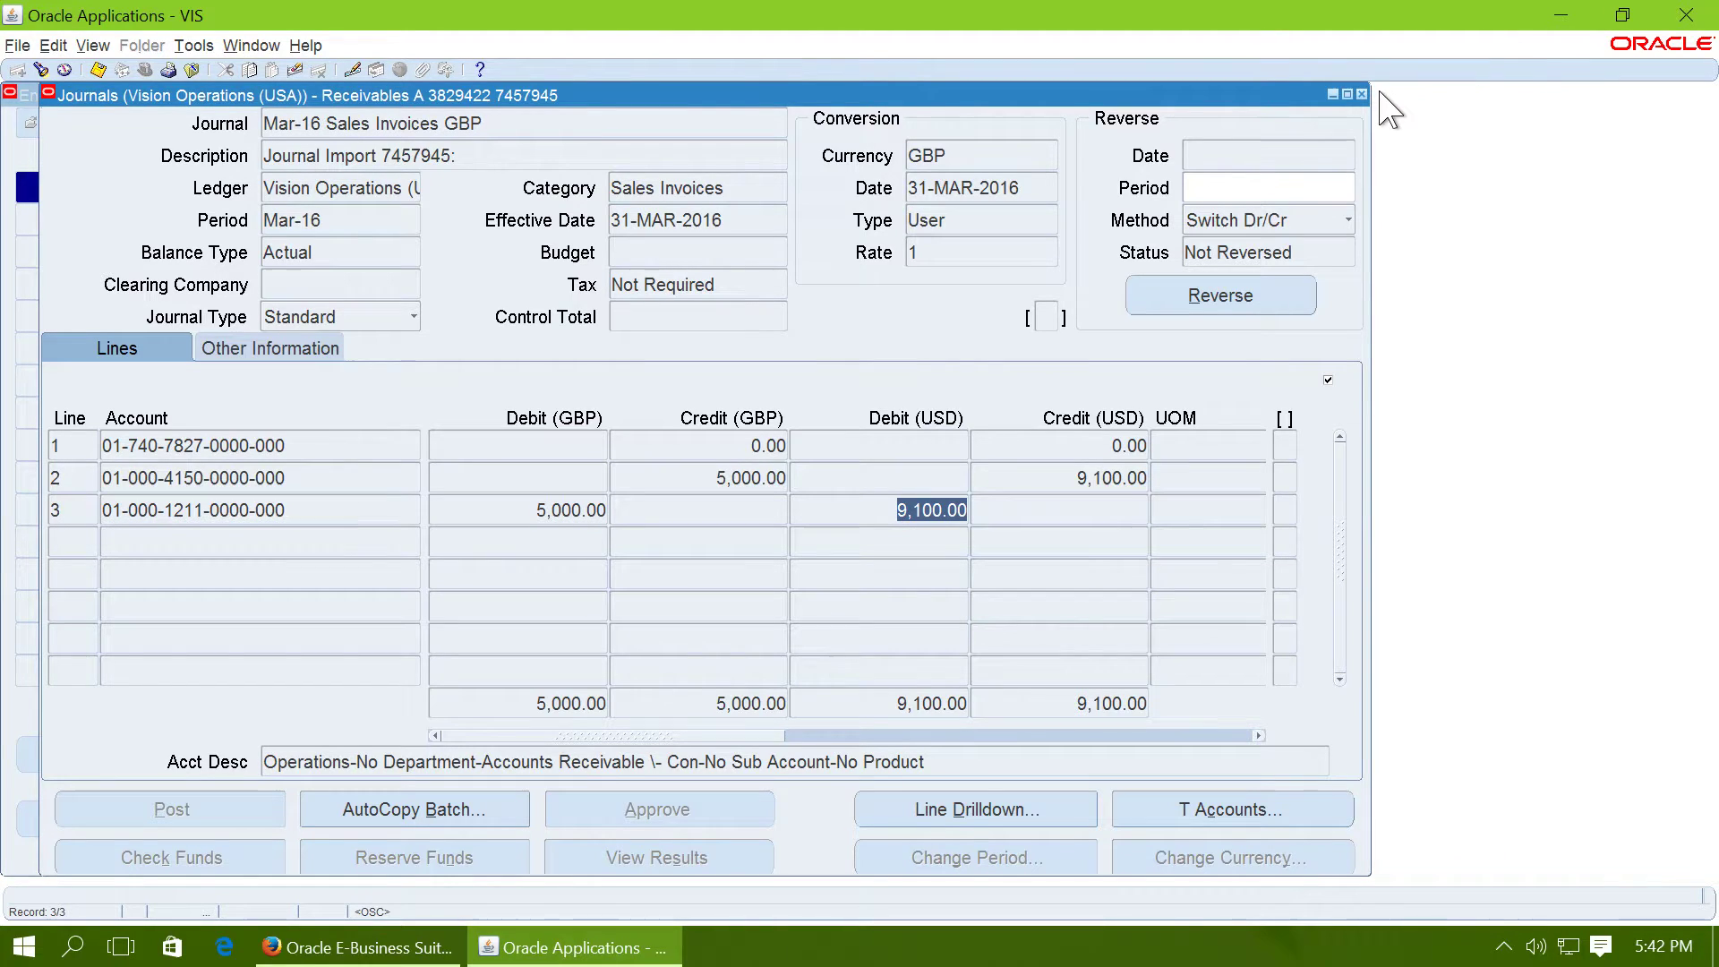
{"action": "left_click", "coordinate": [1362, 94]}
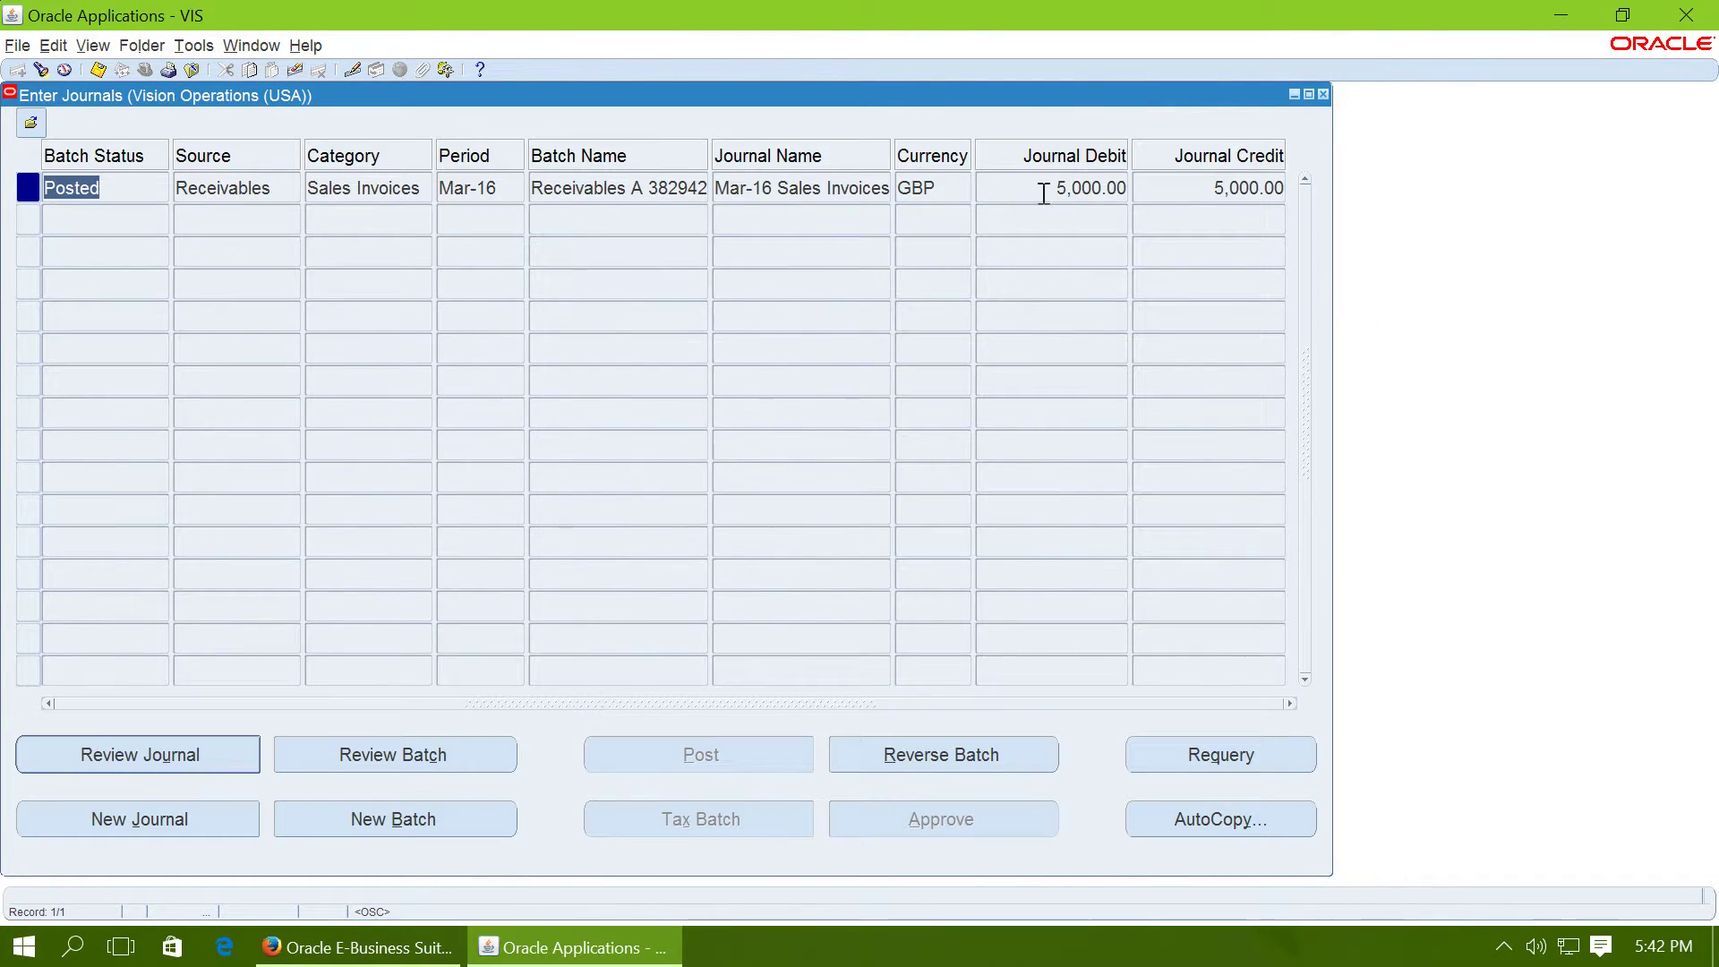
{"action": "left_click", "coordinate": [1323, 94]}
Open the account balance inquiry for period Mar-16 with Entered currency GBP.
{"action": "left_click", "coordinate": [55, 477]}
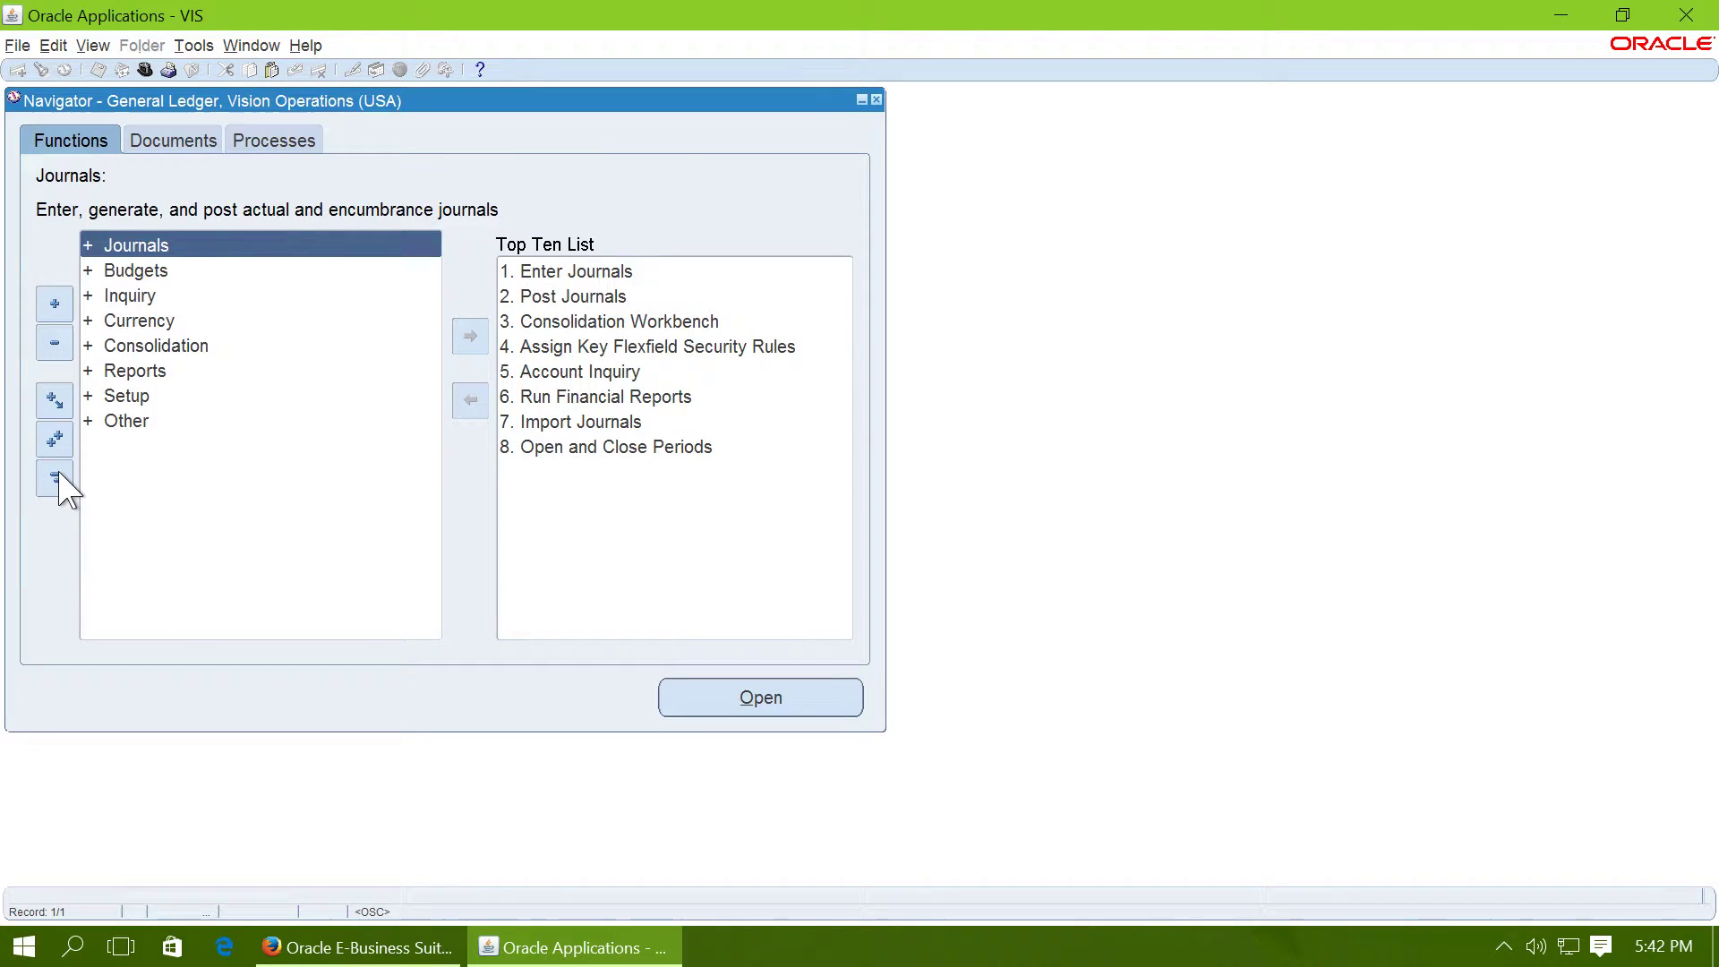
{"action": "double_click", "coordinate": [182, 296]}
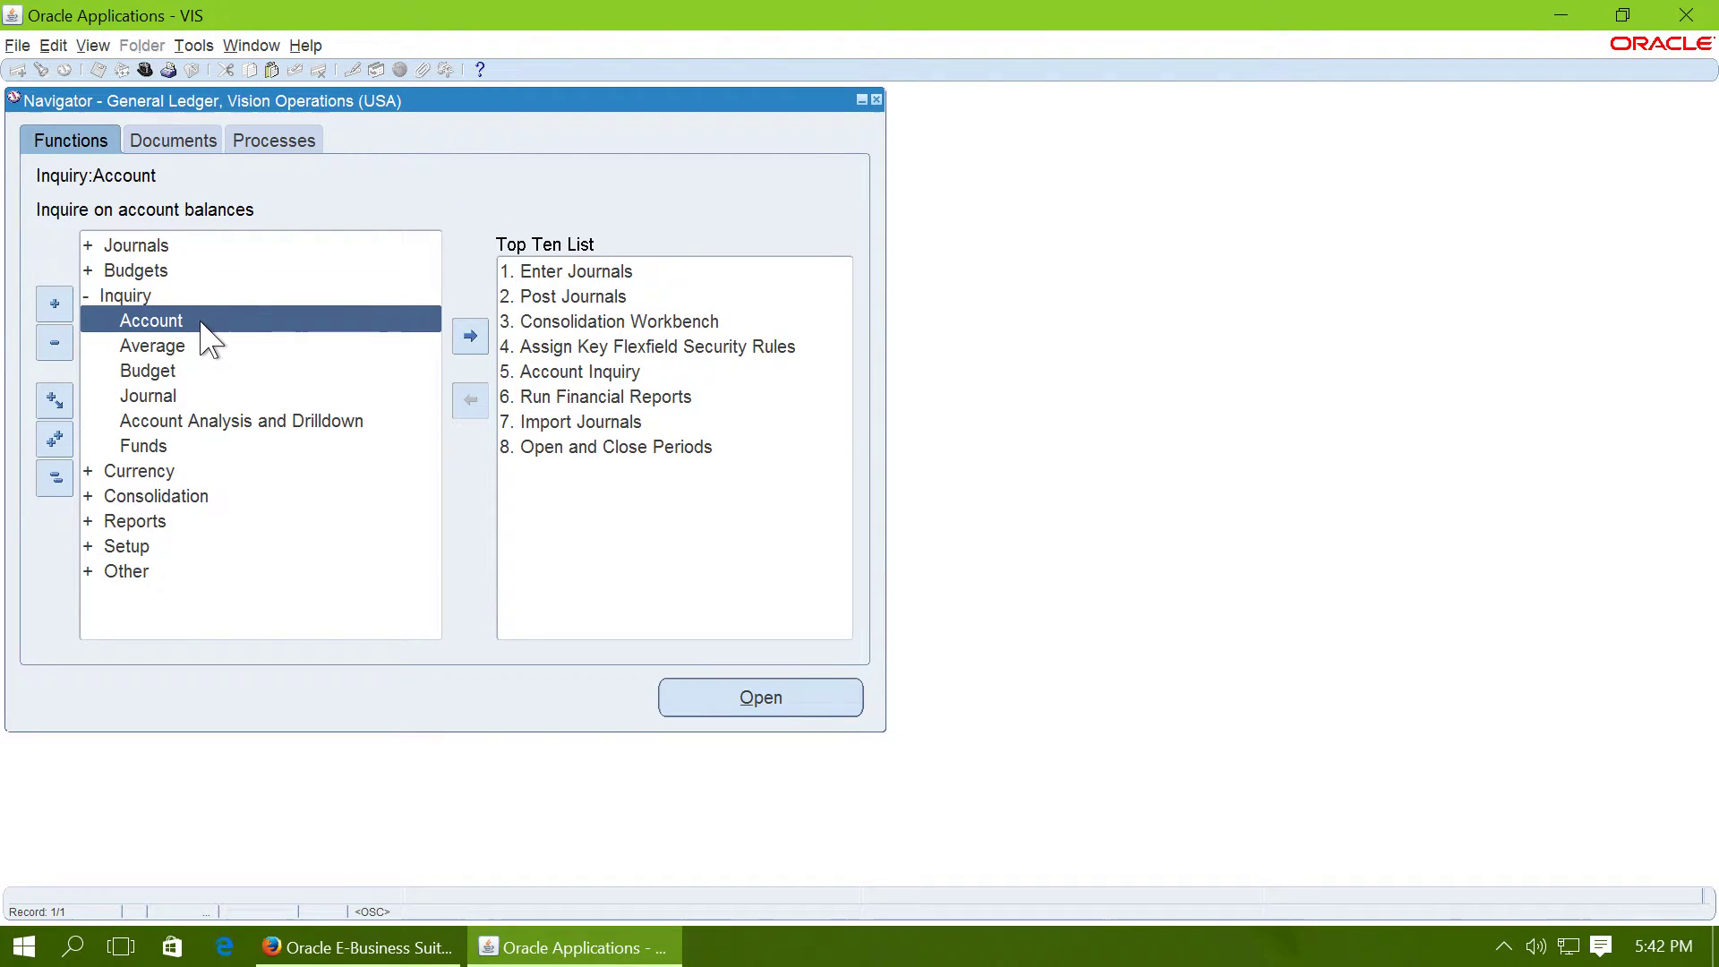
{"action": "double_click", "coordinate": [201, 320]}
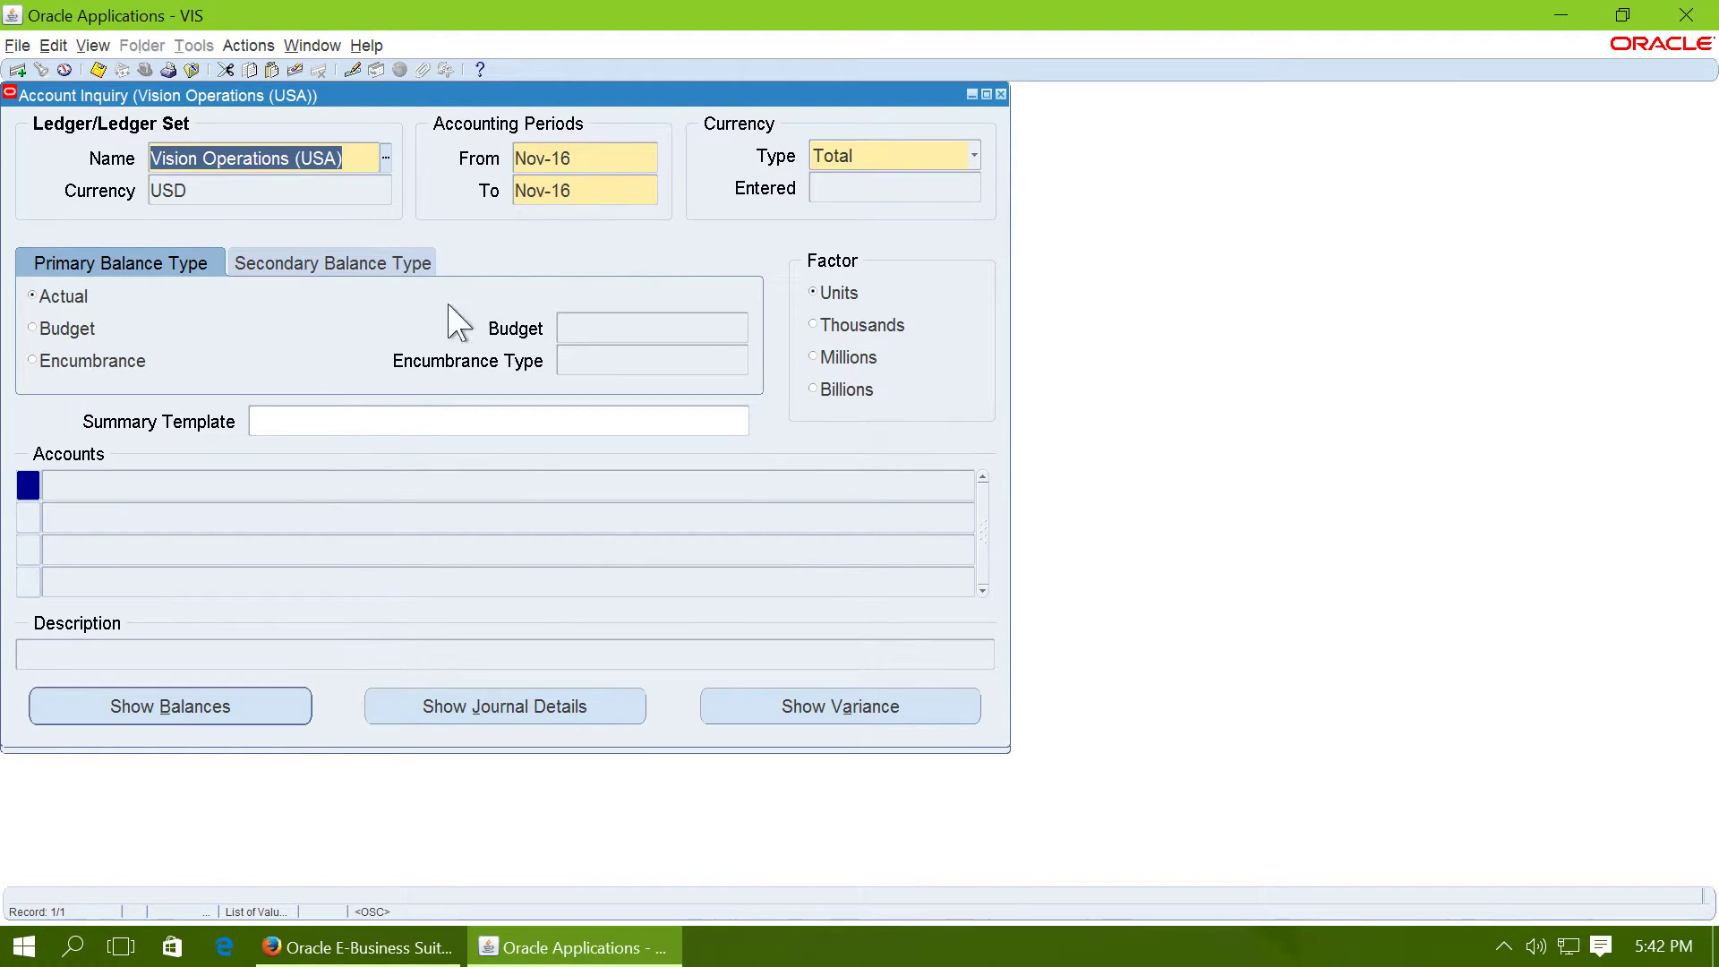
{"action": "left_click", "coordinate": [592, 152]}
{"action": "type", "text": "Mar-"}
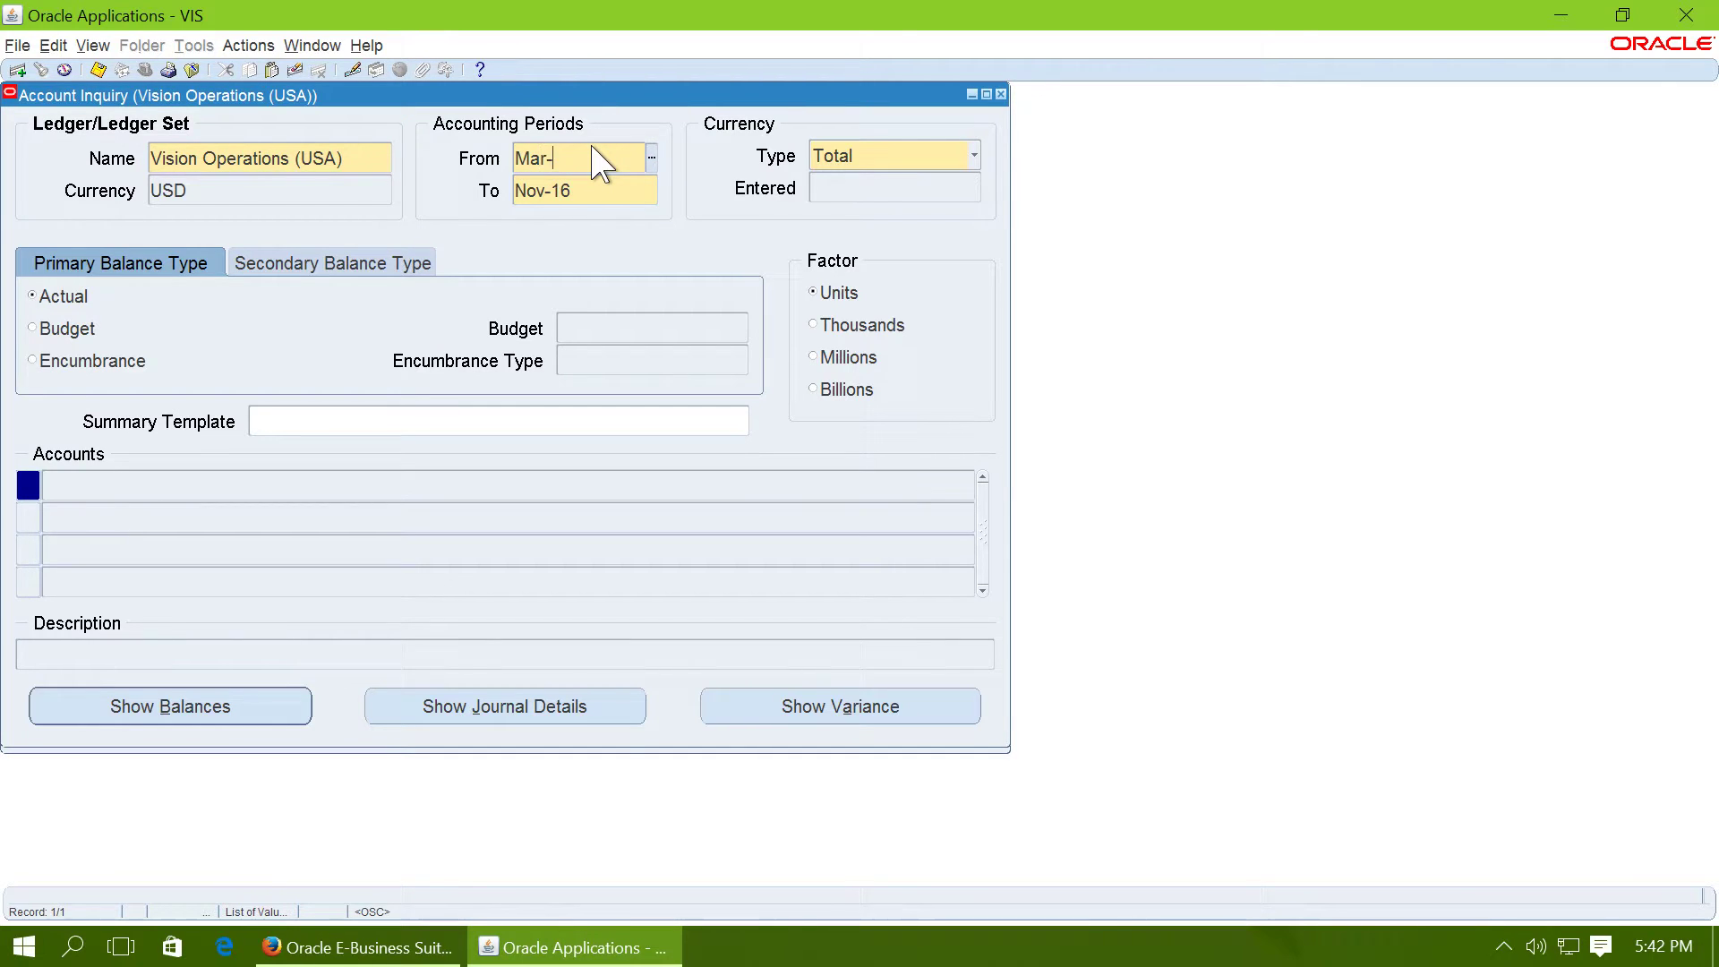
{"action": "type", "text": "16"}
{"action": "key", "text": "Tab"}
{"action": "left_click", "coordinate": [941, 165]}
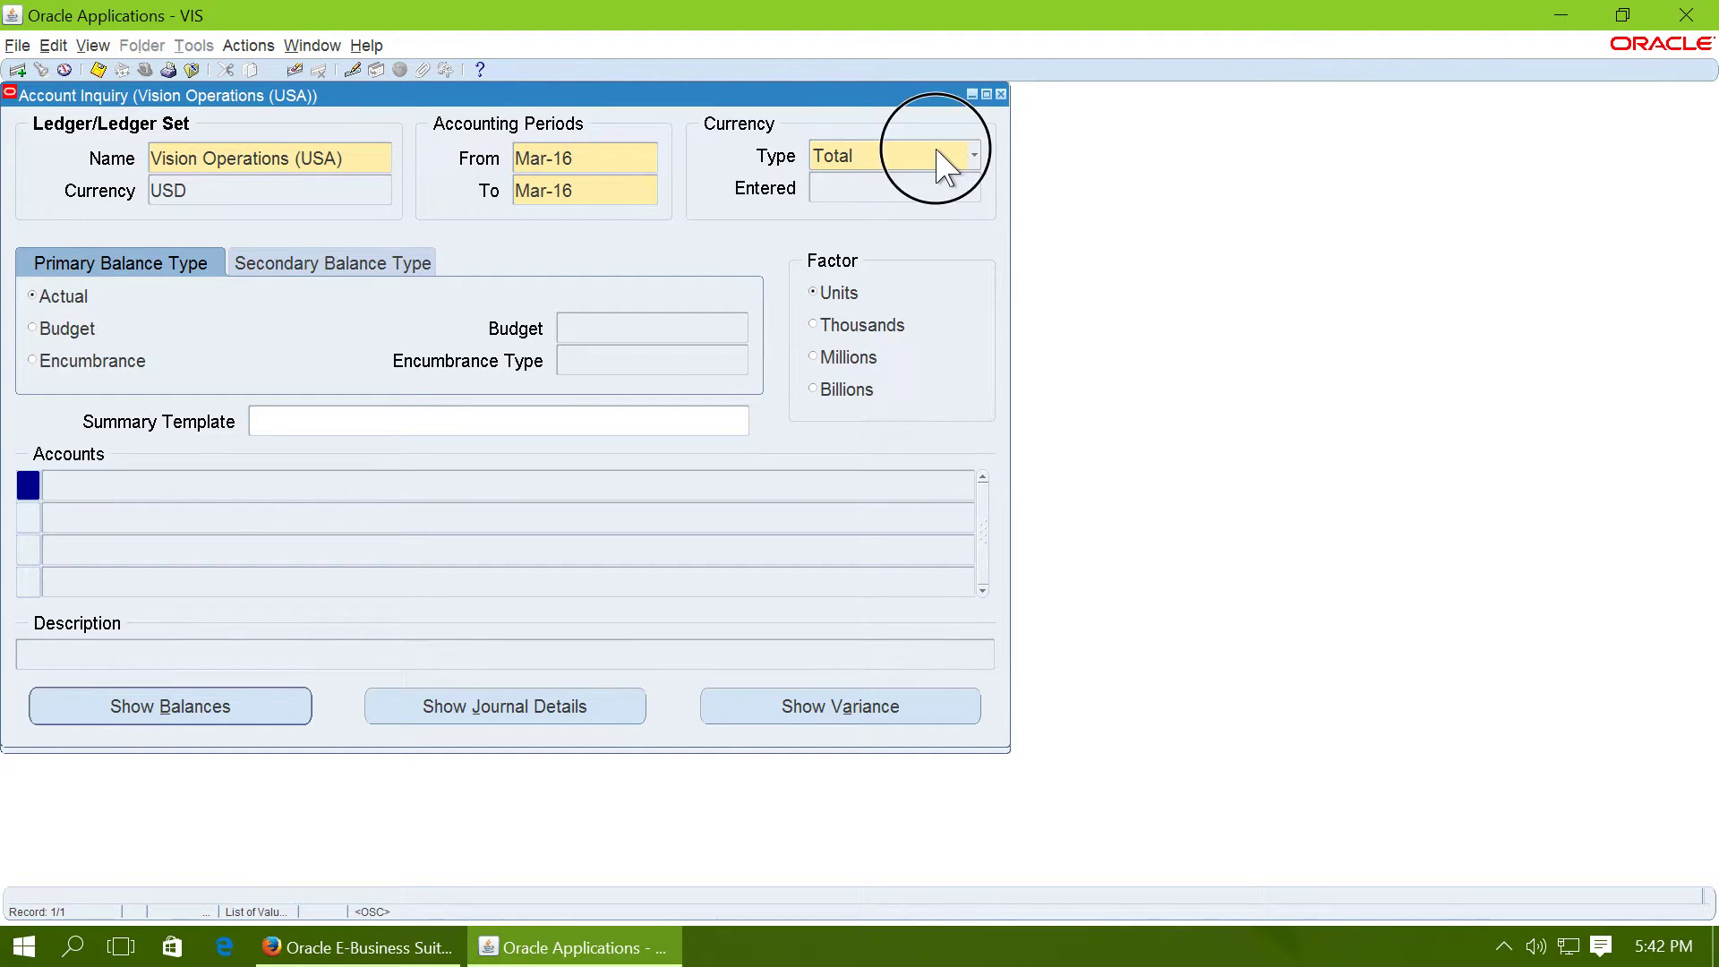
{"action": "left_click", "coordinate": [896, 109]}
{"action": "left_click", "coordinate": [876, 185]}
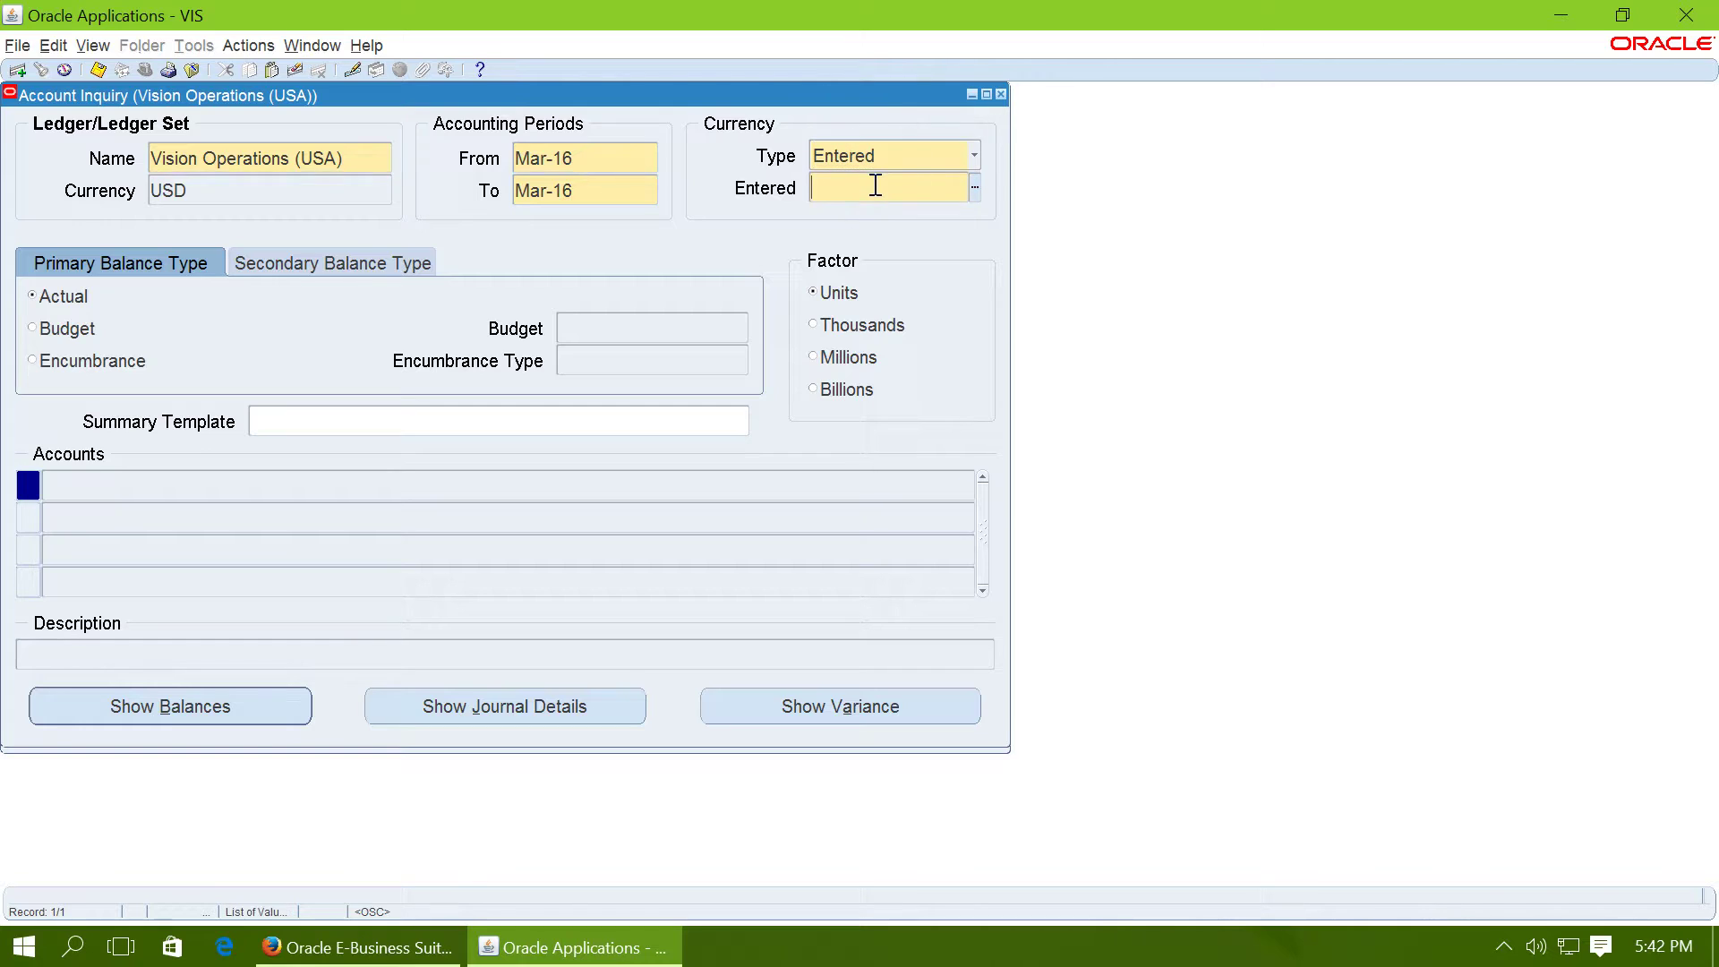
{"action": "key", "text": "Tab"}
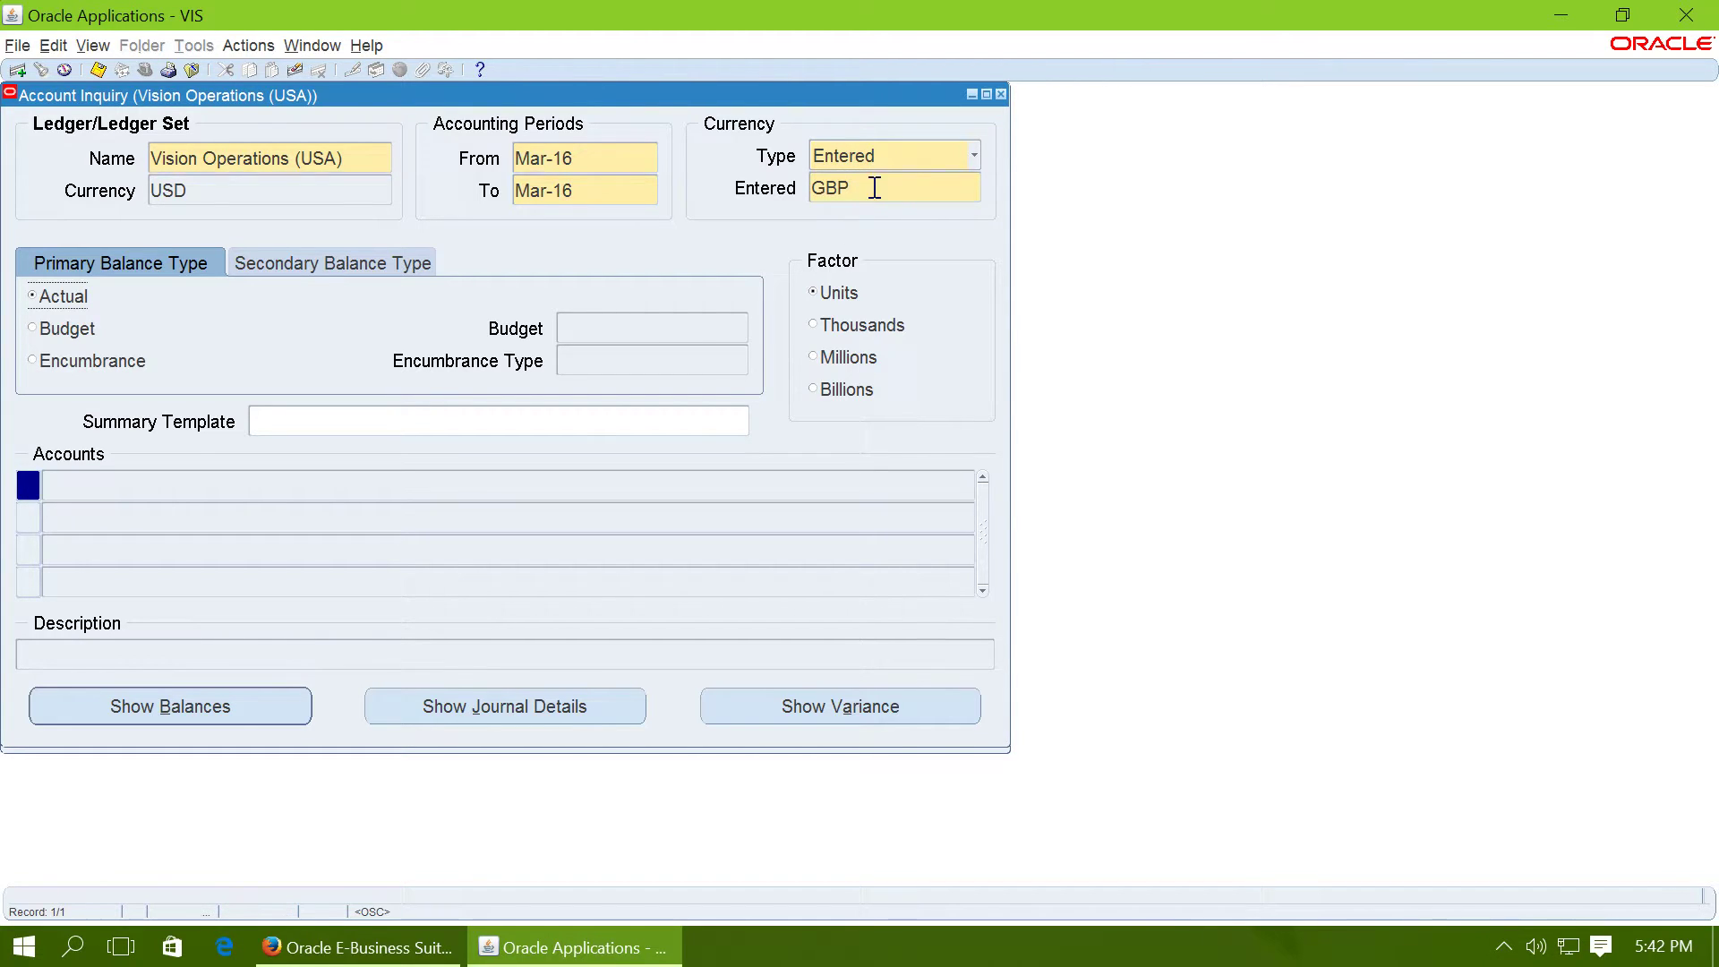
Query account 1211 and check its 5,000.00 GBP YTD balance and 9,100.00 YTD converted amount.
{"action": "left_click", "coordinate": [587, 425]}
{"action": "left_click", "coordinate": [790, 473]}
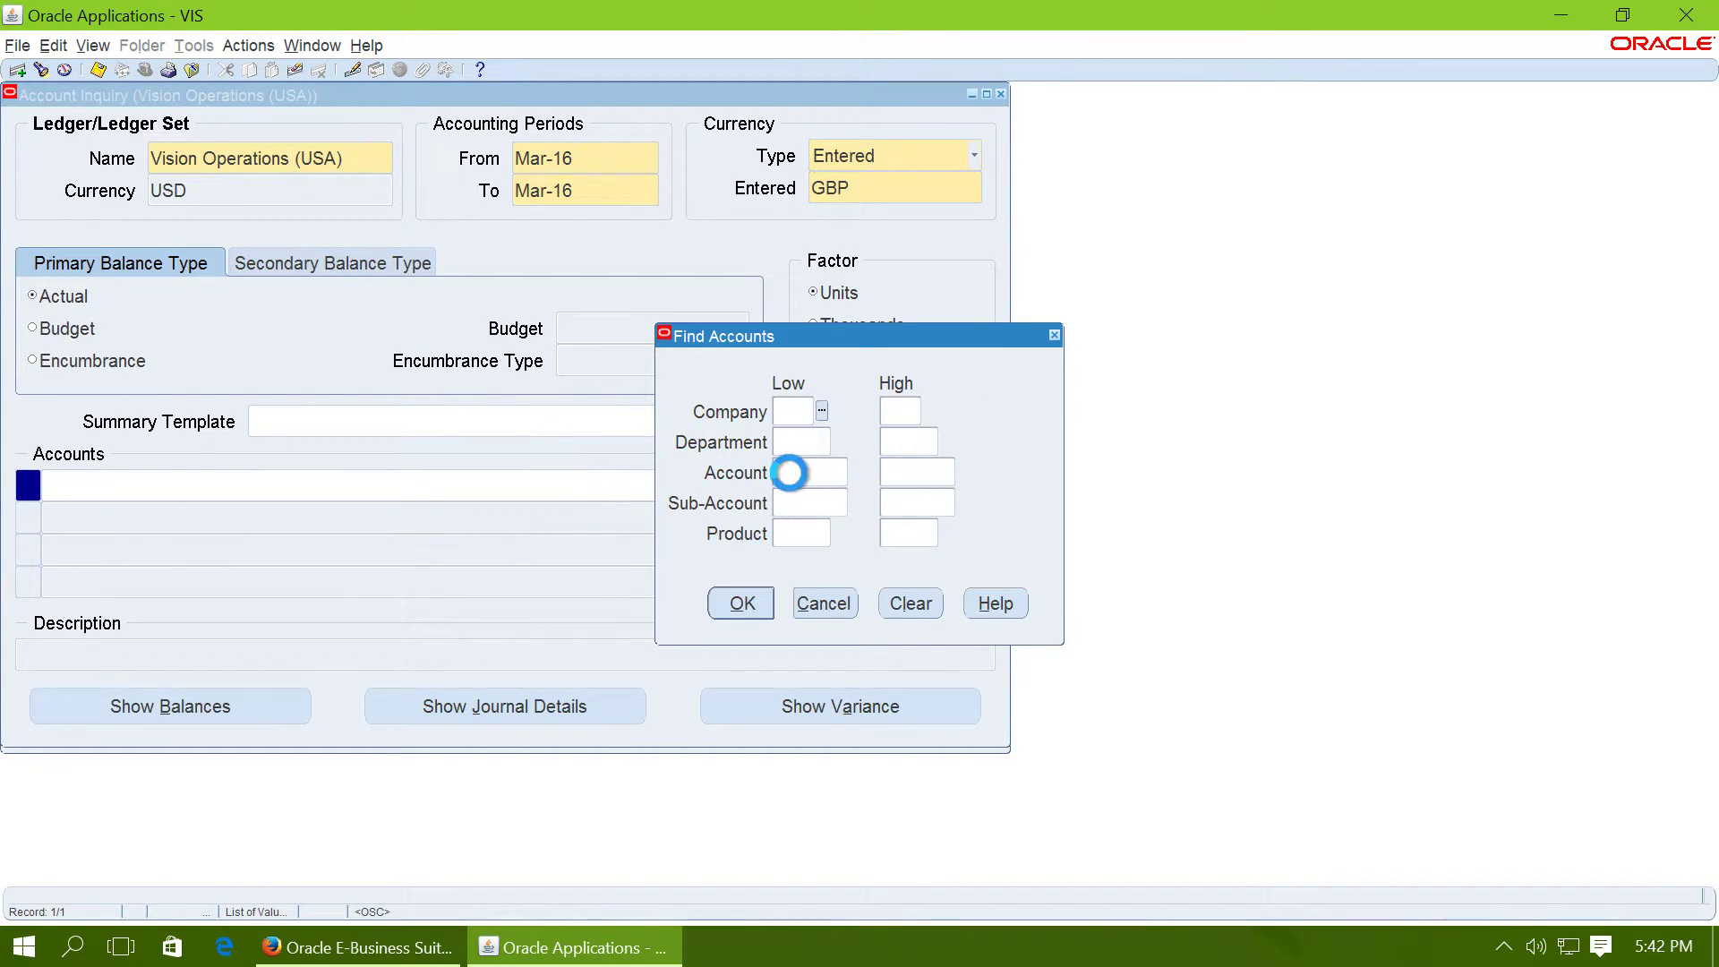
{"action": "type", "text": "1211"}
{"action": "key", "text": "Tab"}
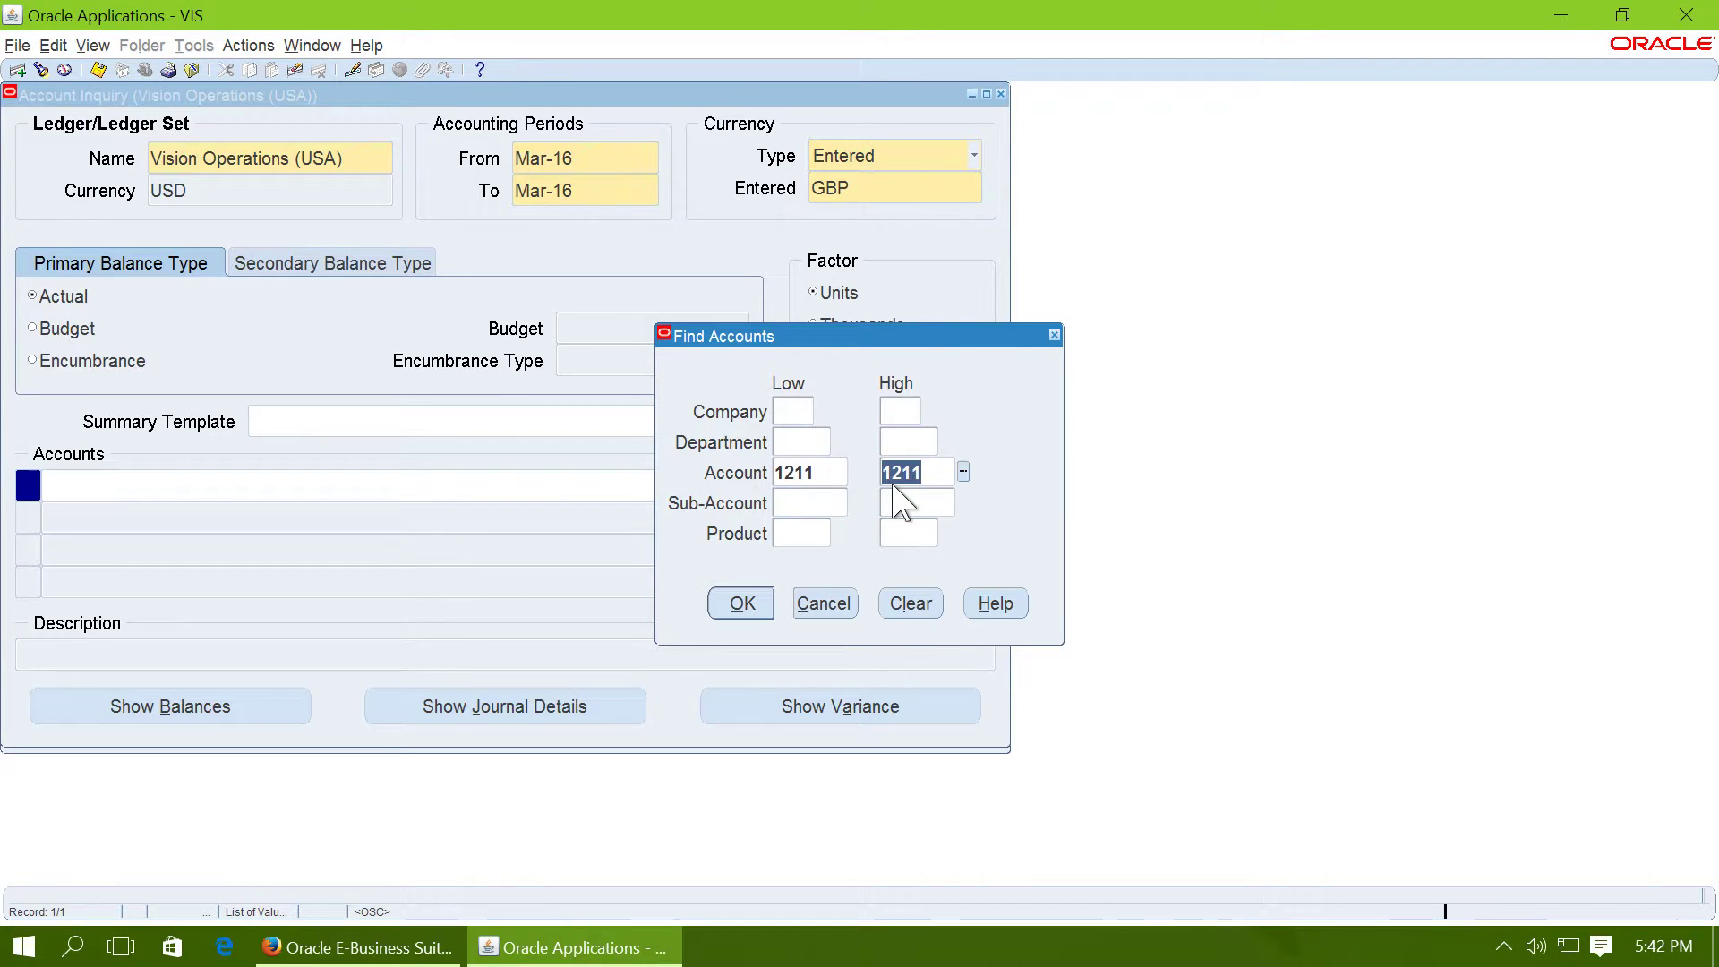
{"action": "left_click", "coordinate": [742, 603]}
{"action": "left_click", "coordinate": [218, 712]}
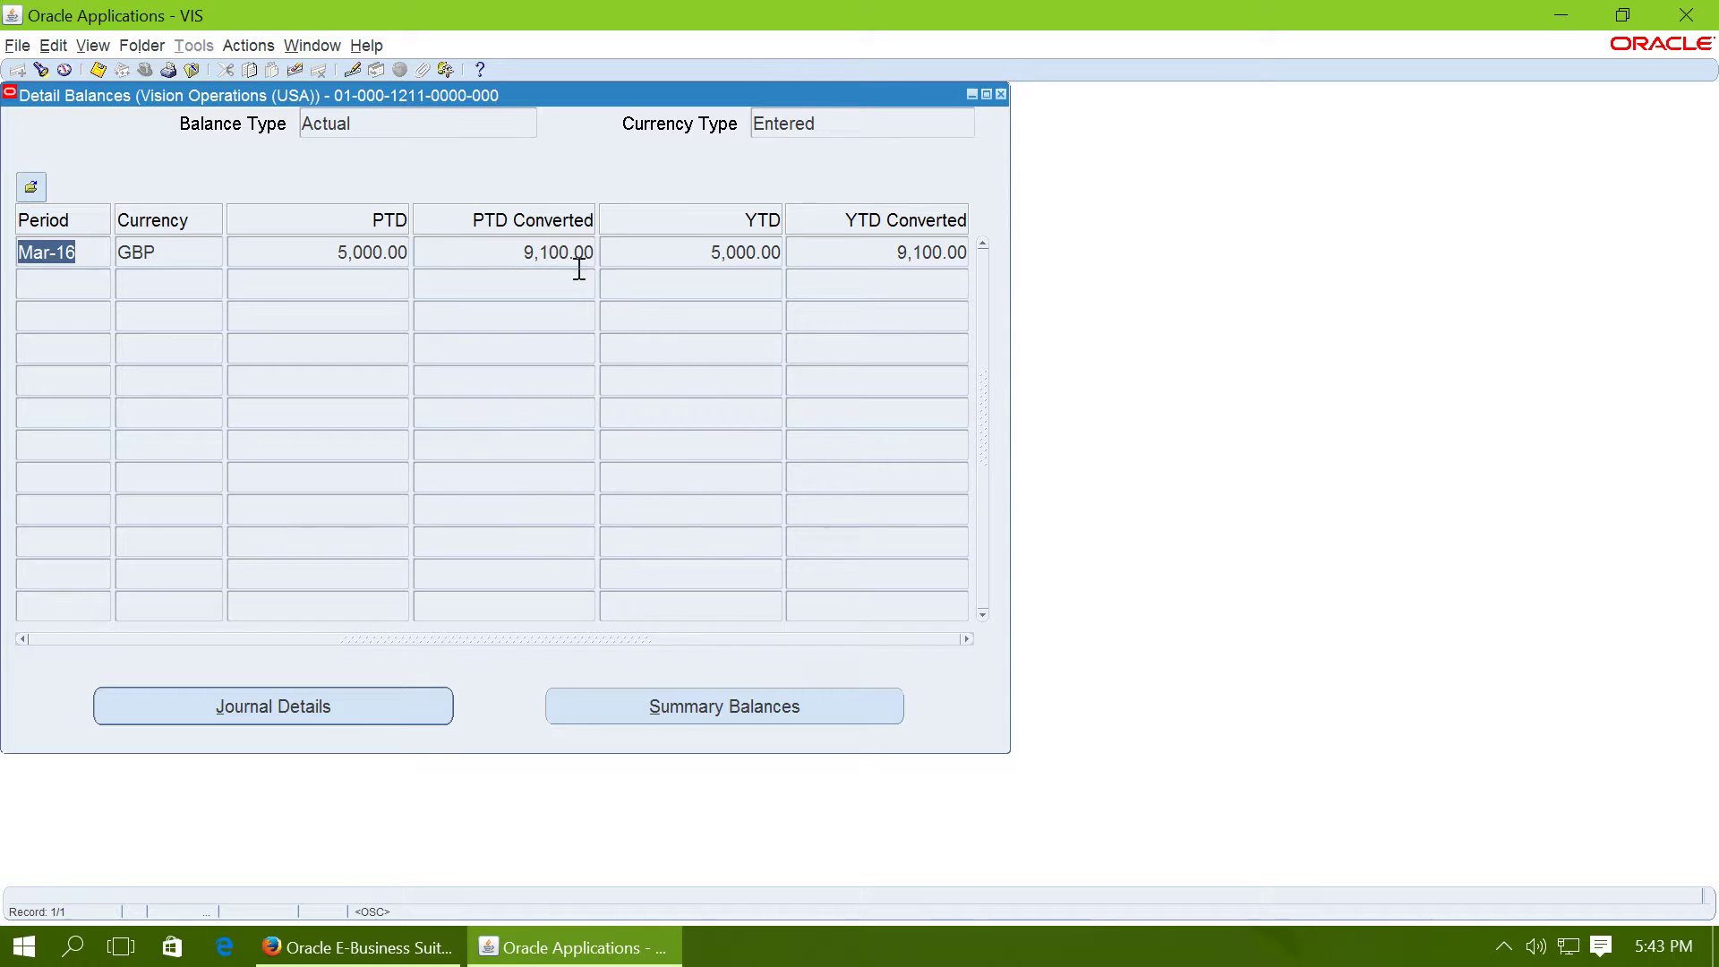
{"action": "left_click", "coordinate": [665, 261]}
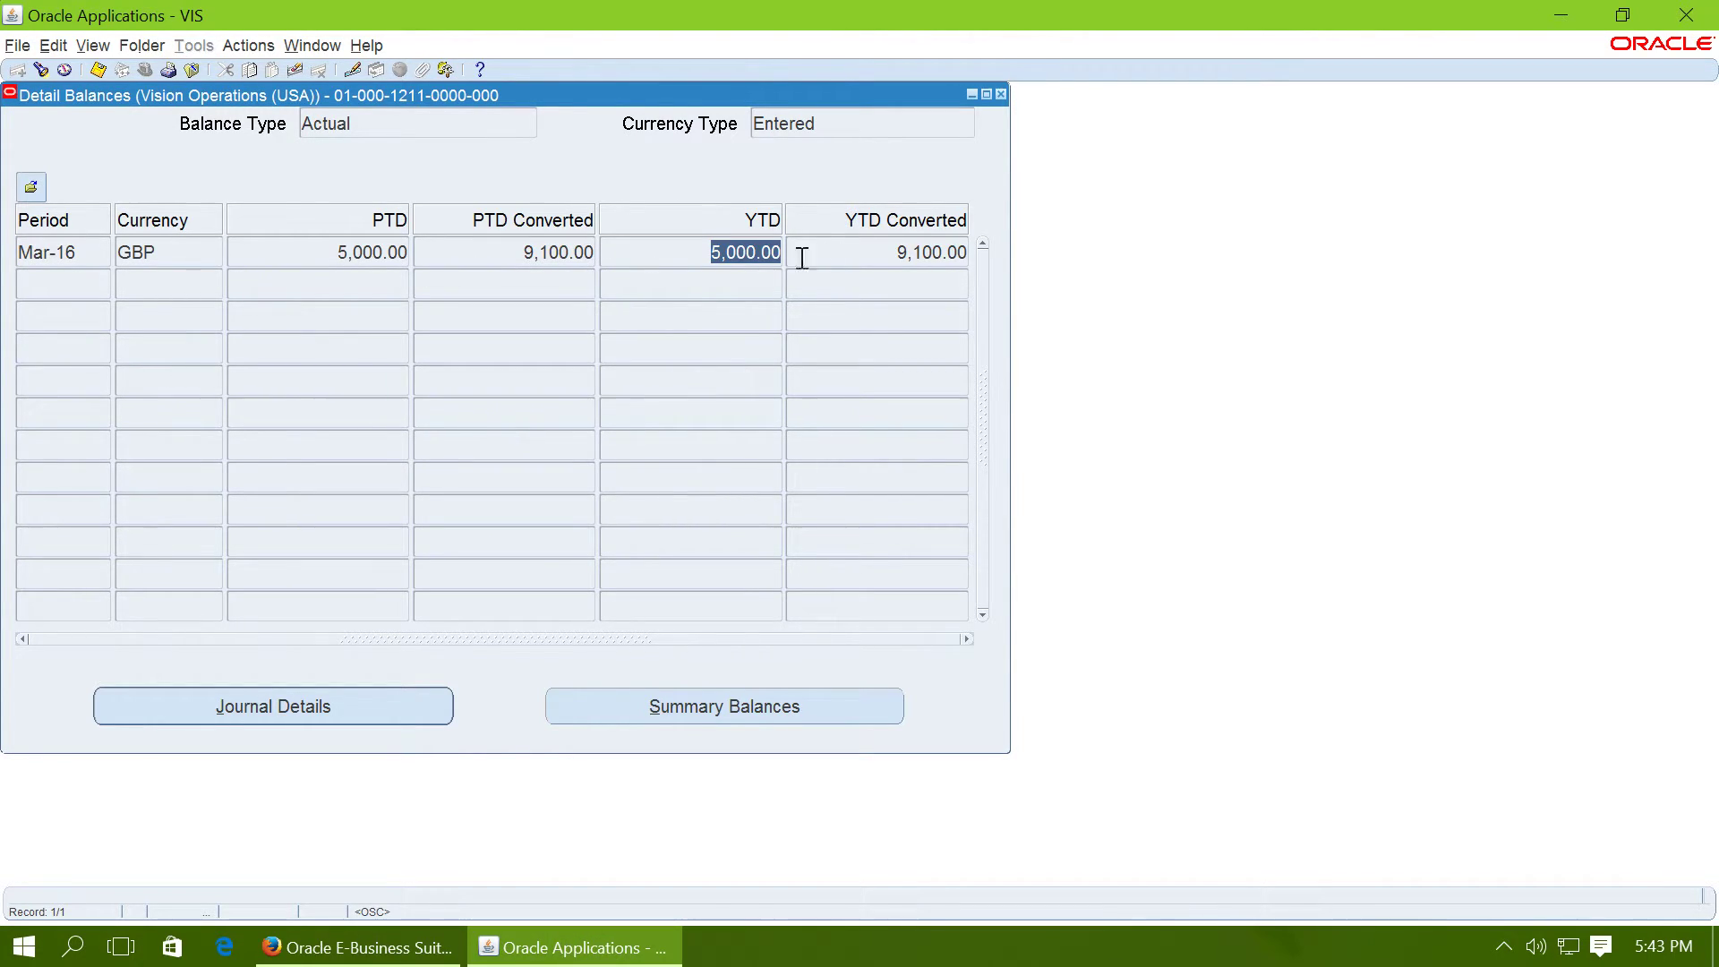
{"action": "left_click", "coordinate": [879, 247]}
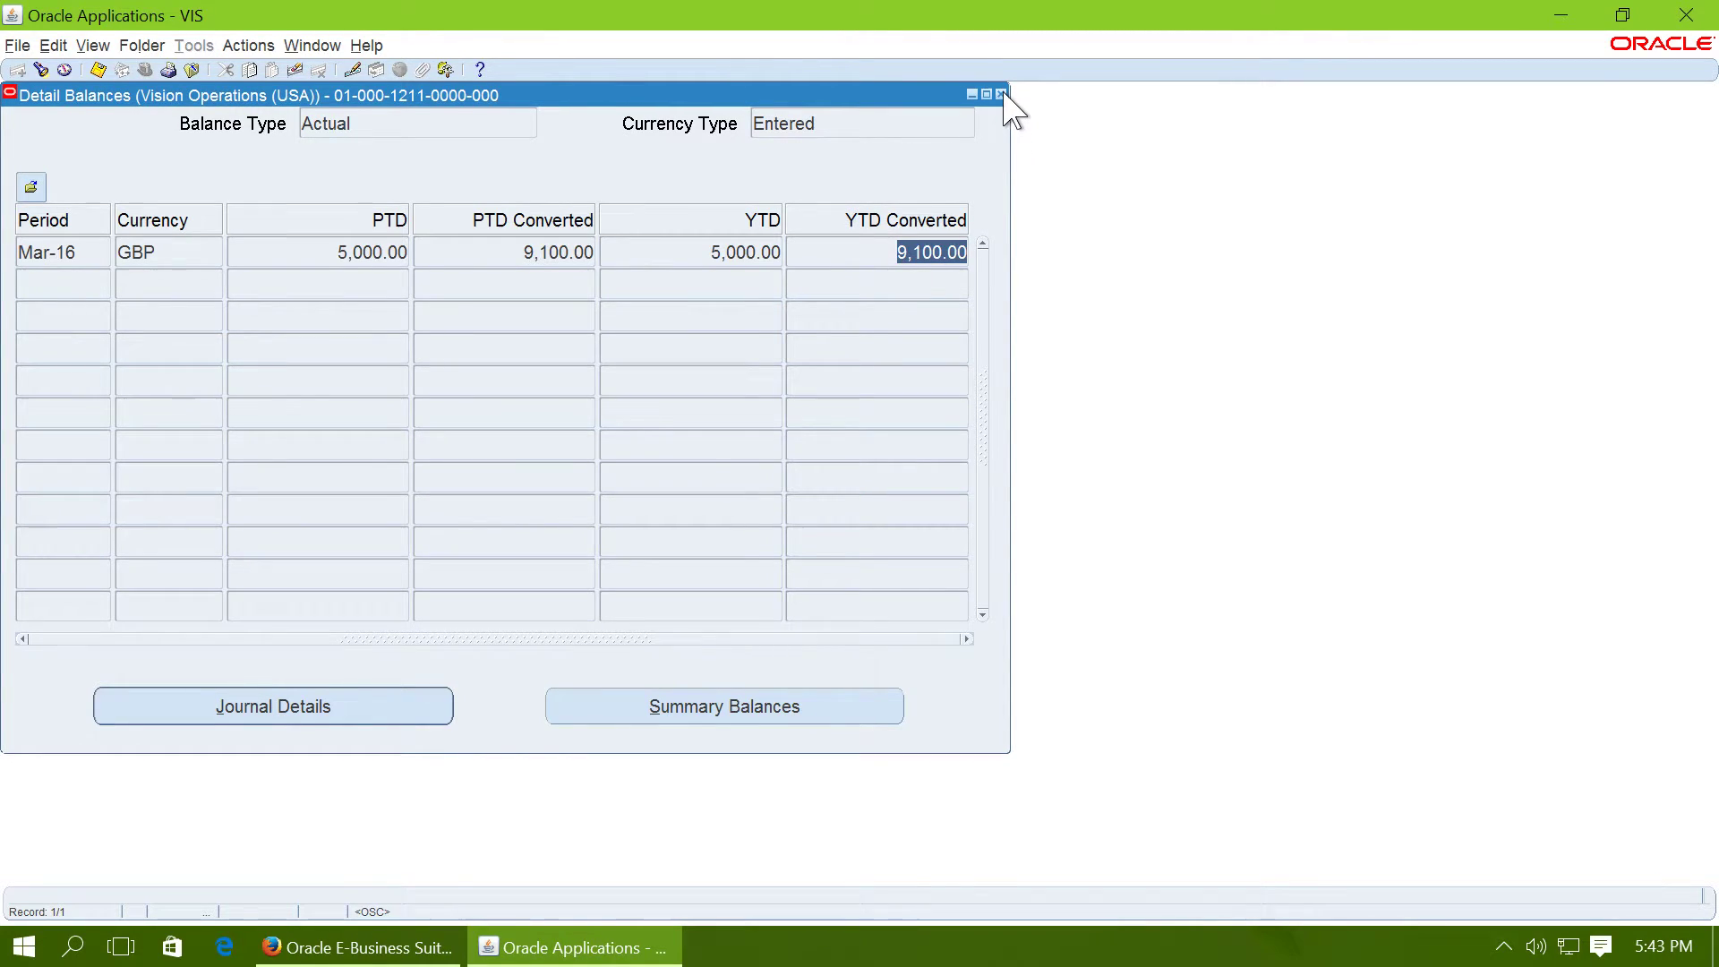
Open the flexfield segment values form and load the Operations Account value set.
{"action": "key", "text": "super+Tab"}
{"action": "key", "text": "super+Tab"}
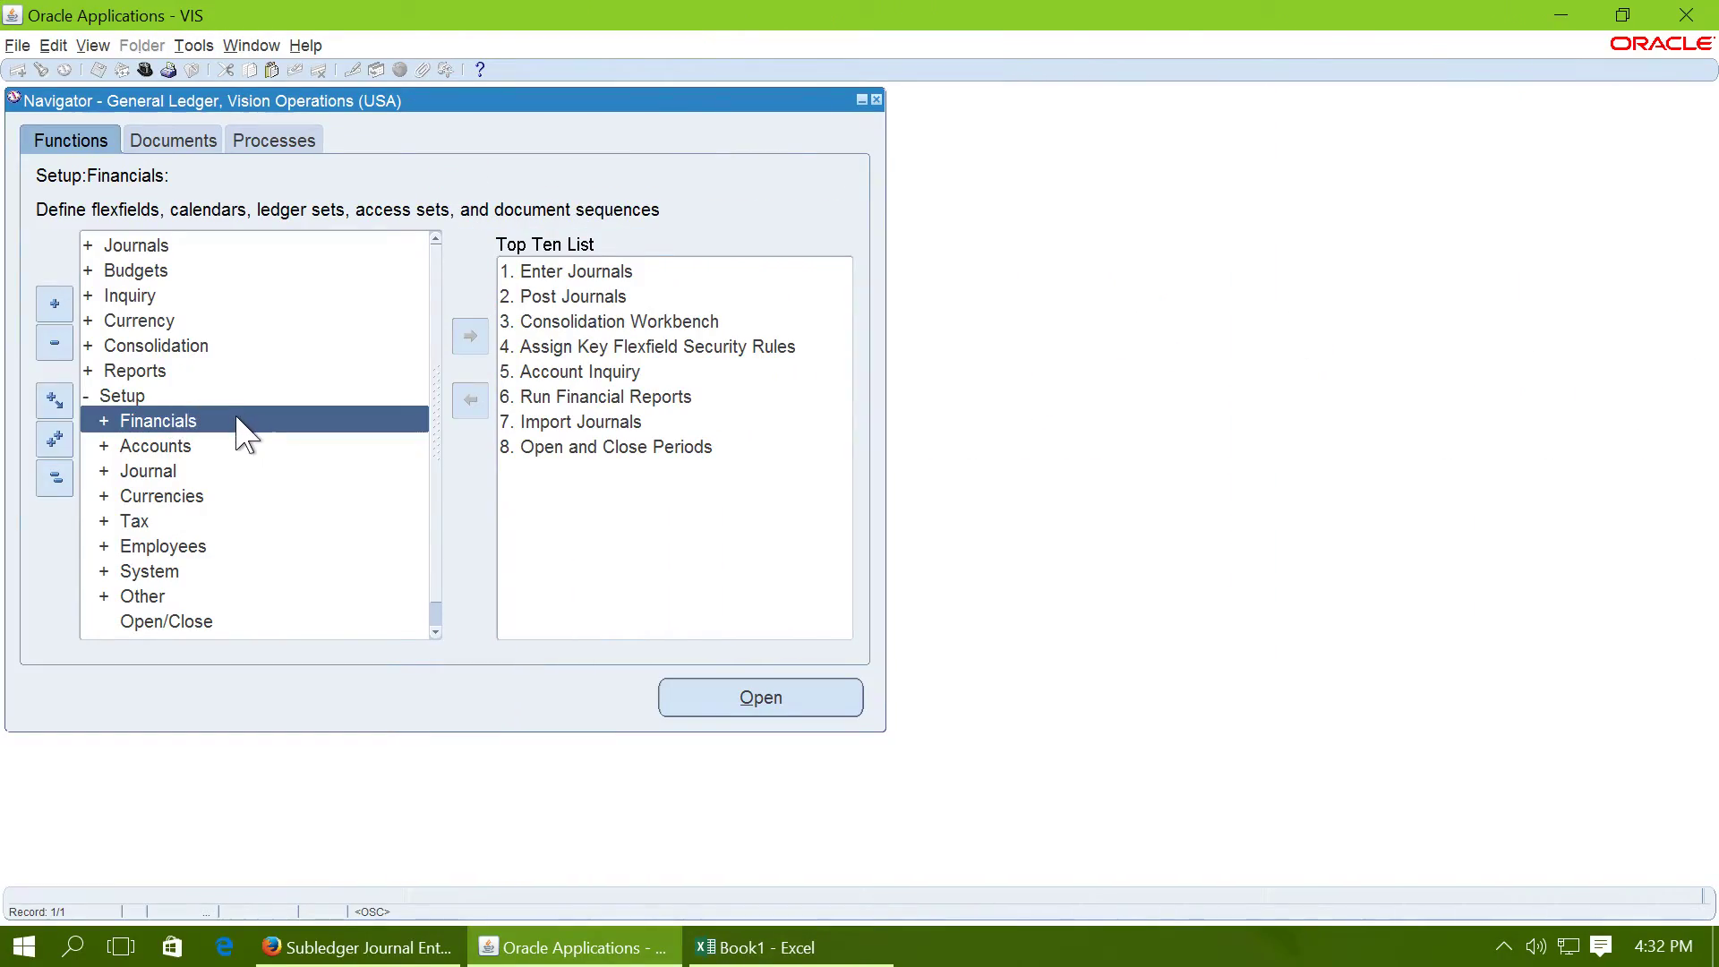
{"action": "left_click", "coordinate": [231, 428]}
{"action": "left_click", "coordinate": [235, 428]}
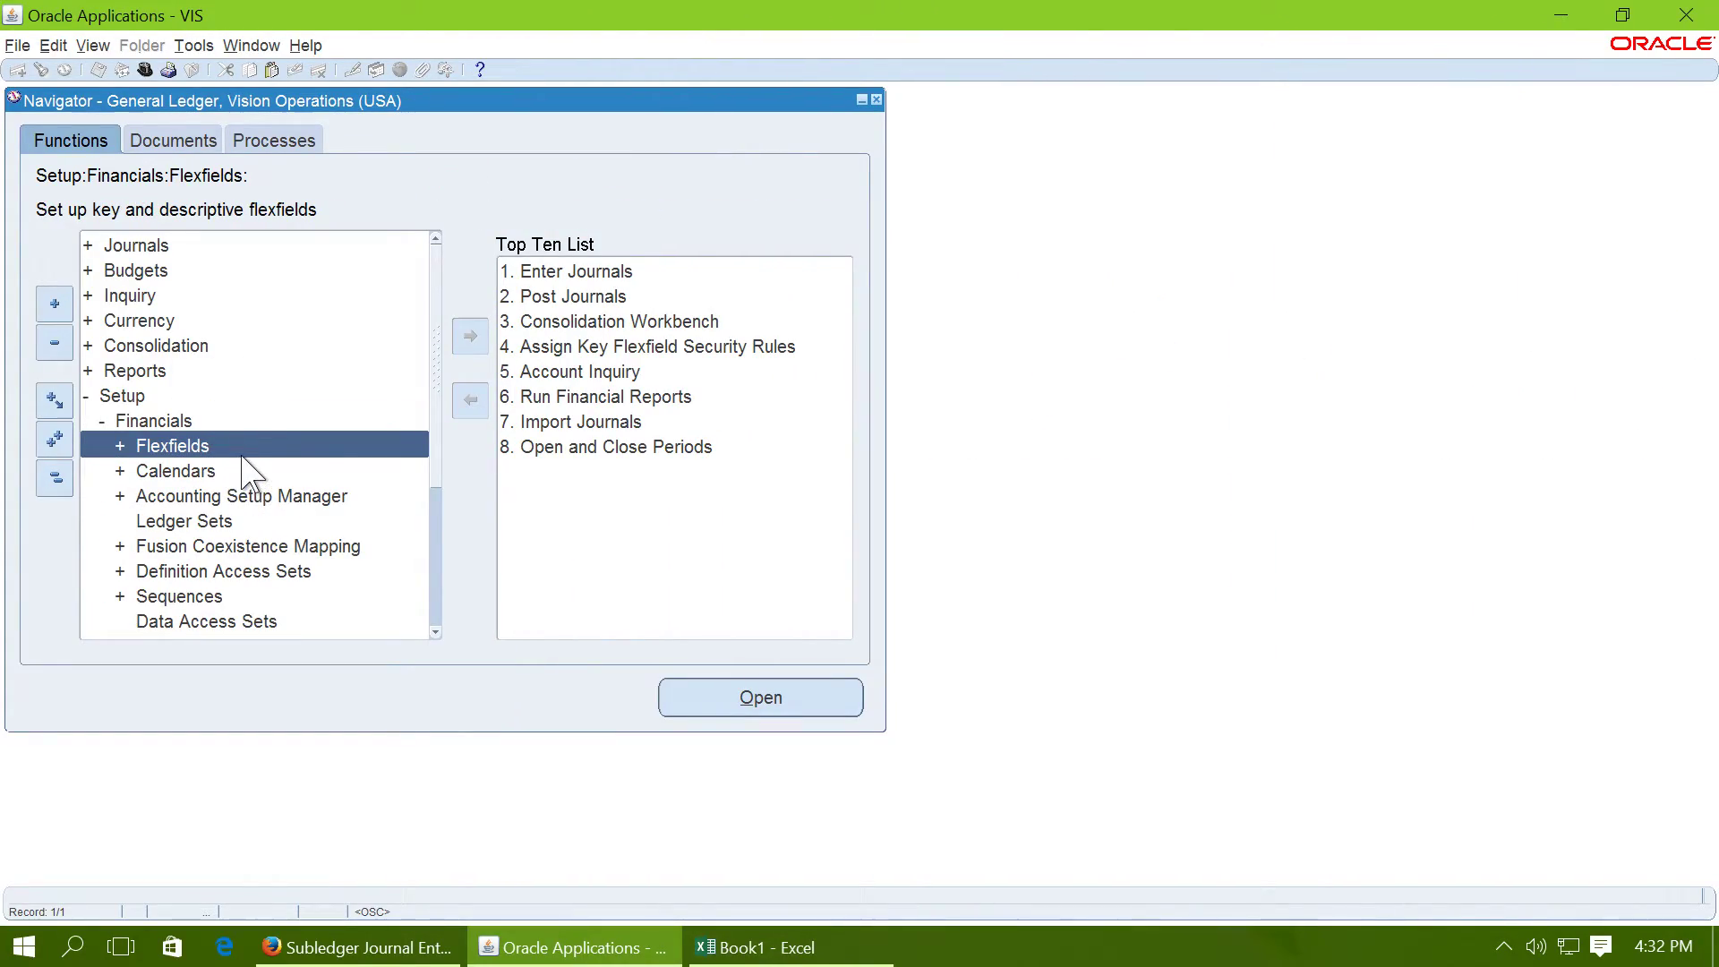
{"action": "left_click", "coordinate": [241, 440]}
{"action": "left_click", "coordinate": [231, 520]}
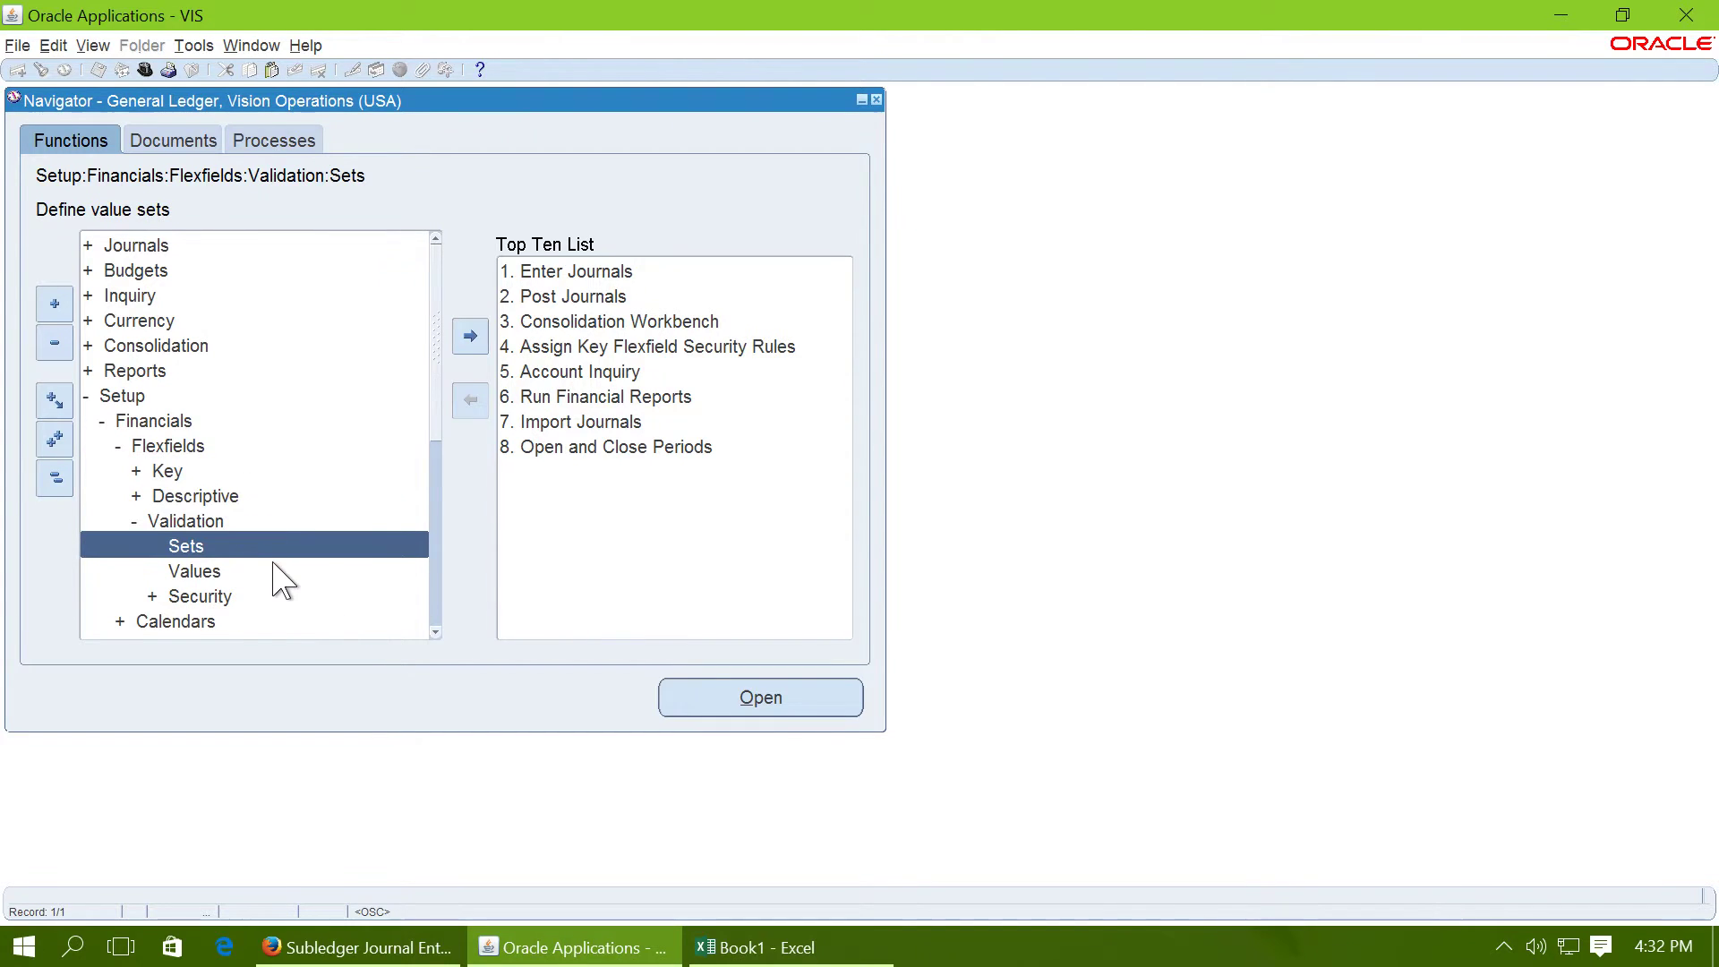
{"action": "double_click", "coordinate": [250, 571]}
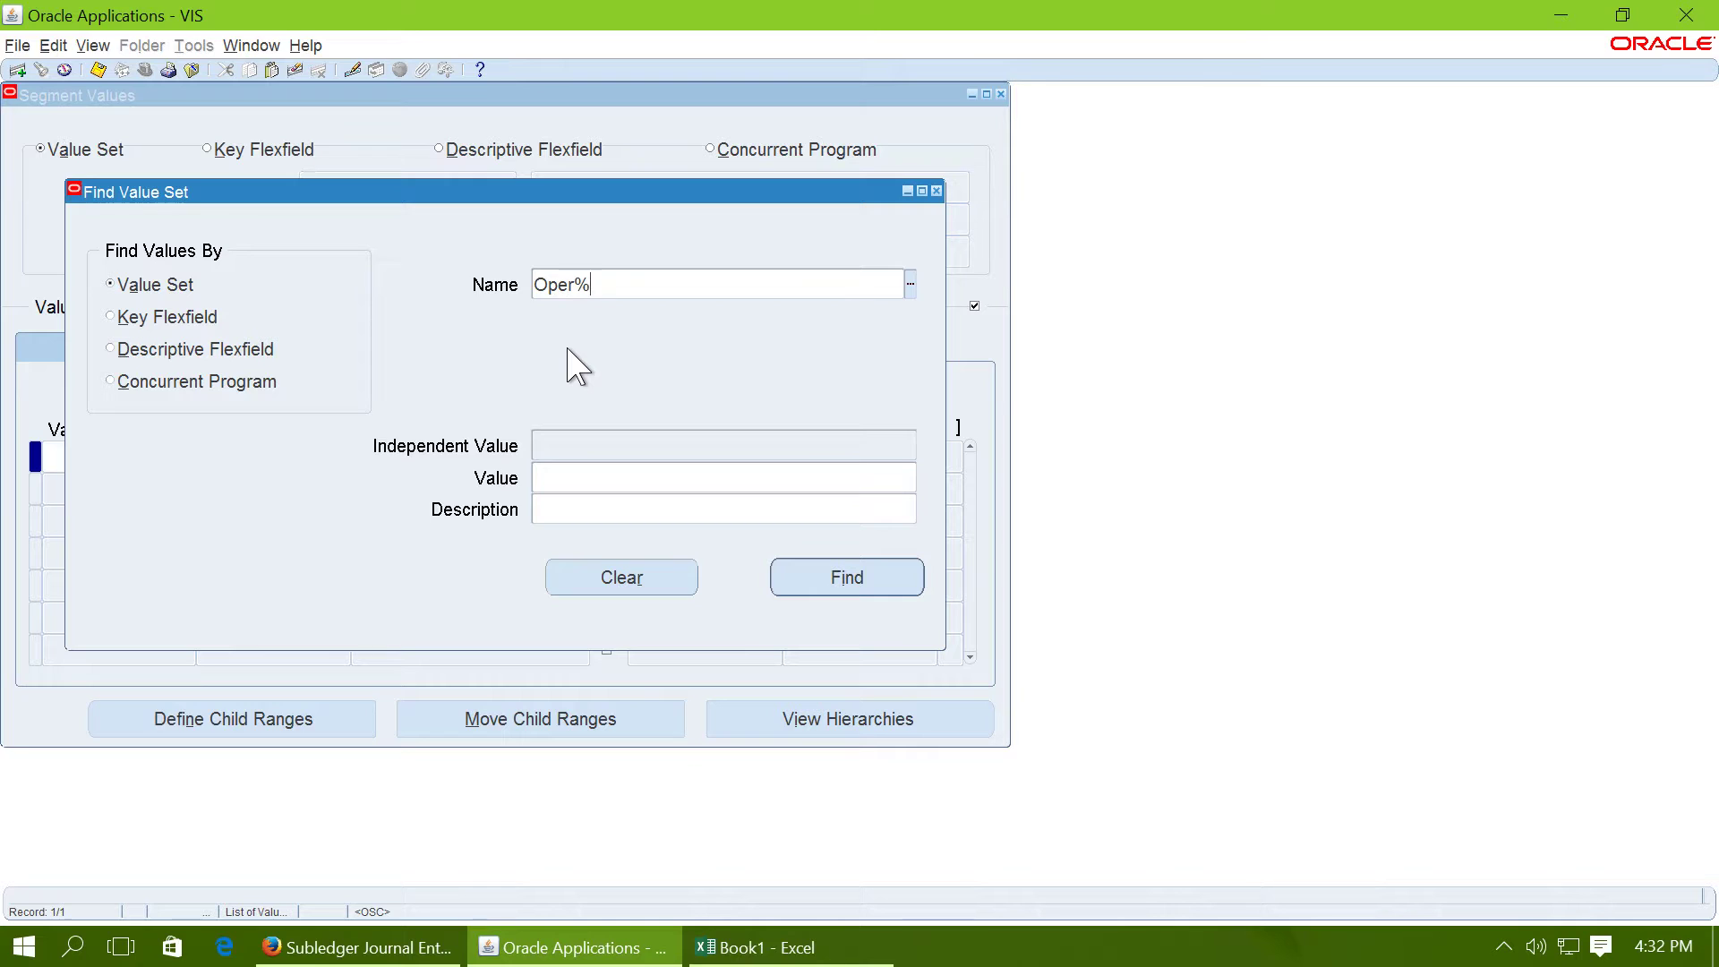
{"action": "type", "text": "Oper%Acc%"}
{"action": "key", "text": "Tab"}
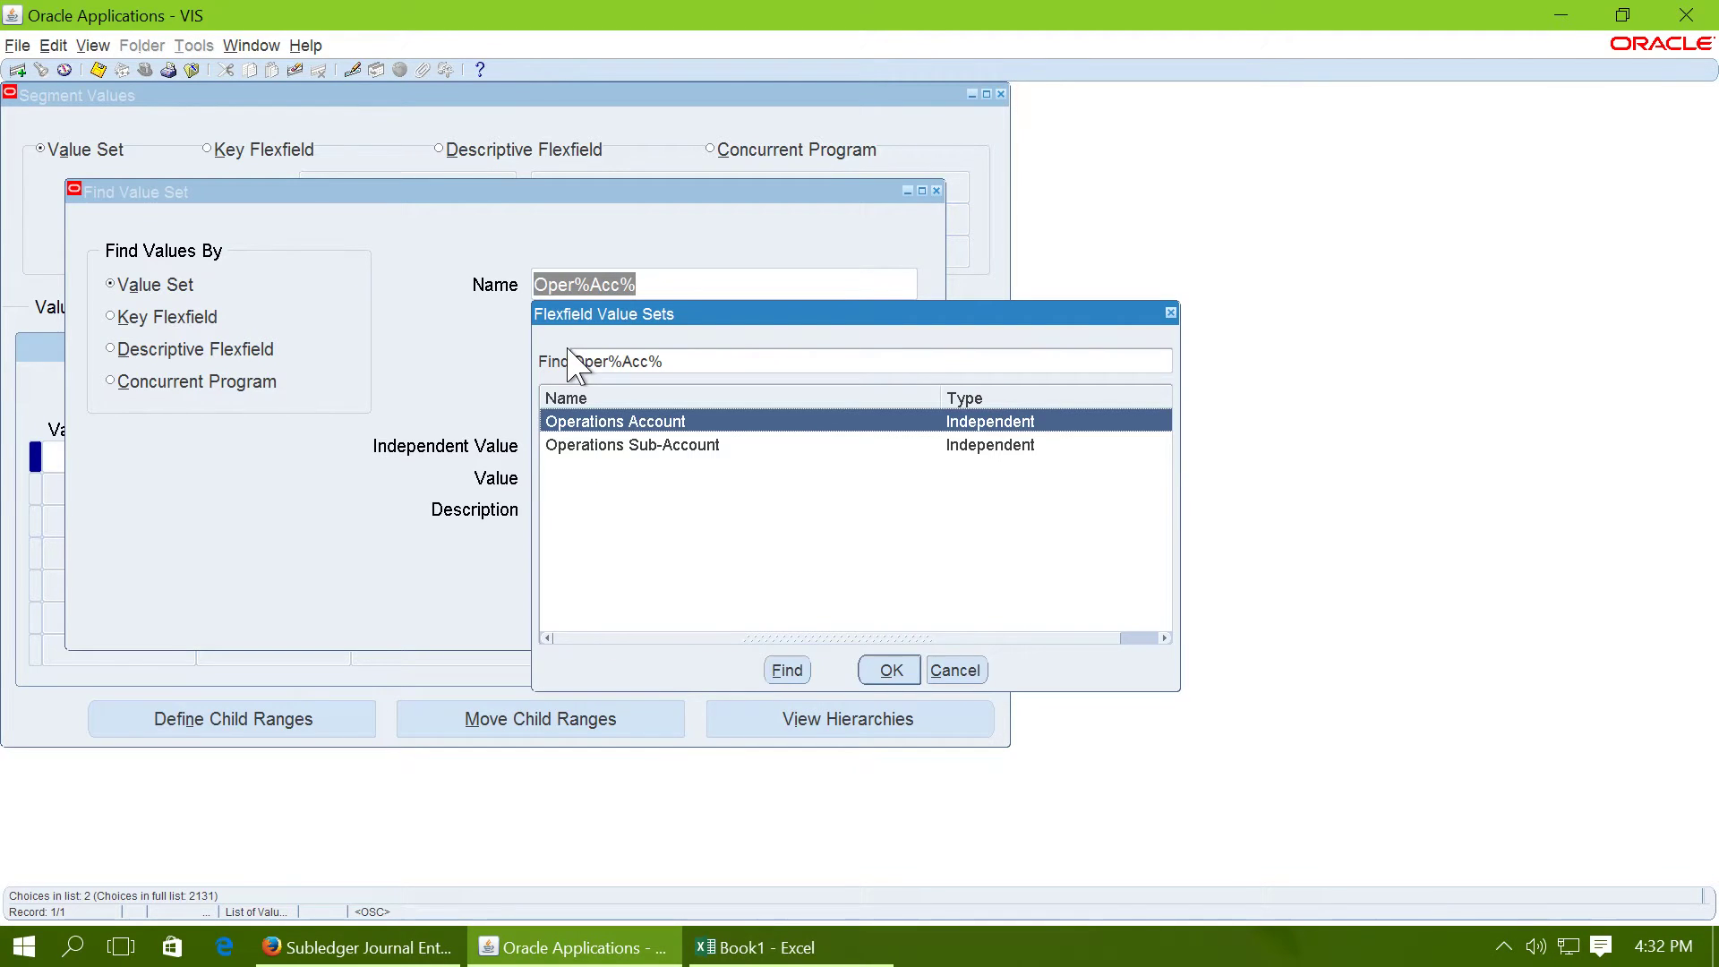
{"action": "left_click", "coordinate": [891, 672]}
{"action": "left_click", "coordinate": [847, 579]}
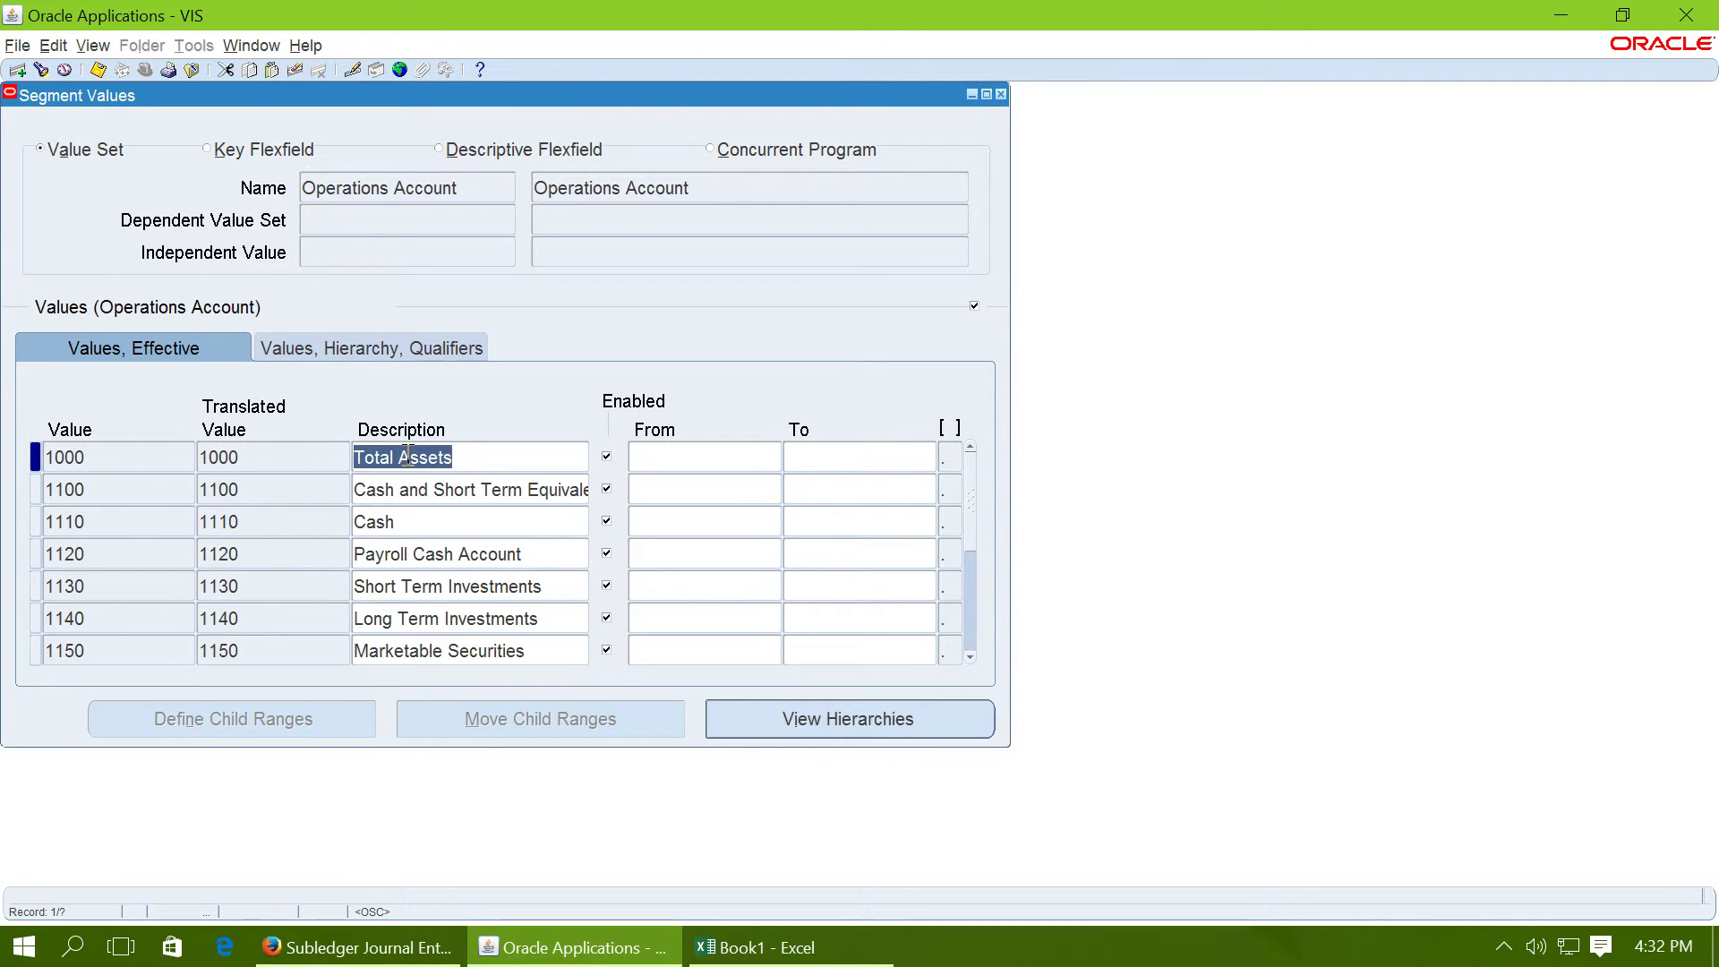
Query values with description %Unrea and review unrealized accounts 7846 and 7848.
{"action": "key", "text": "F11"}
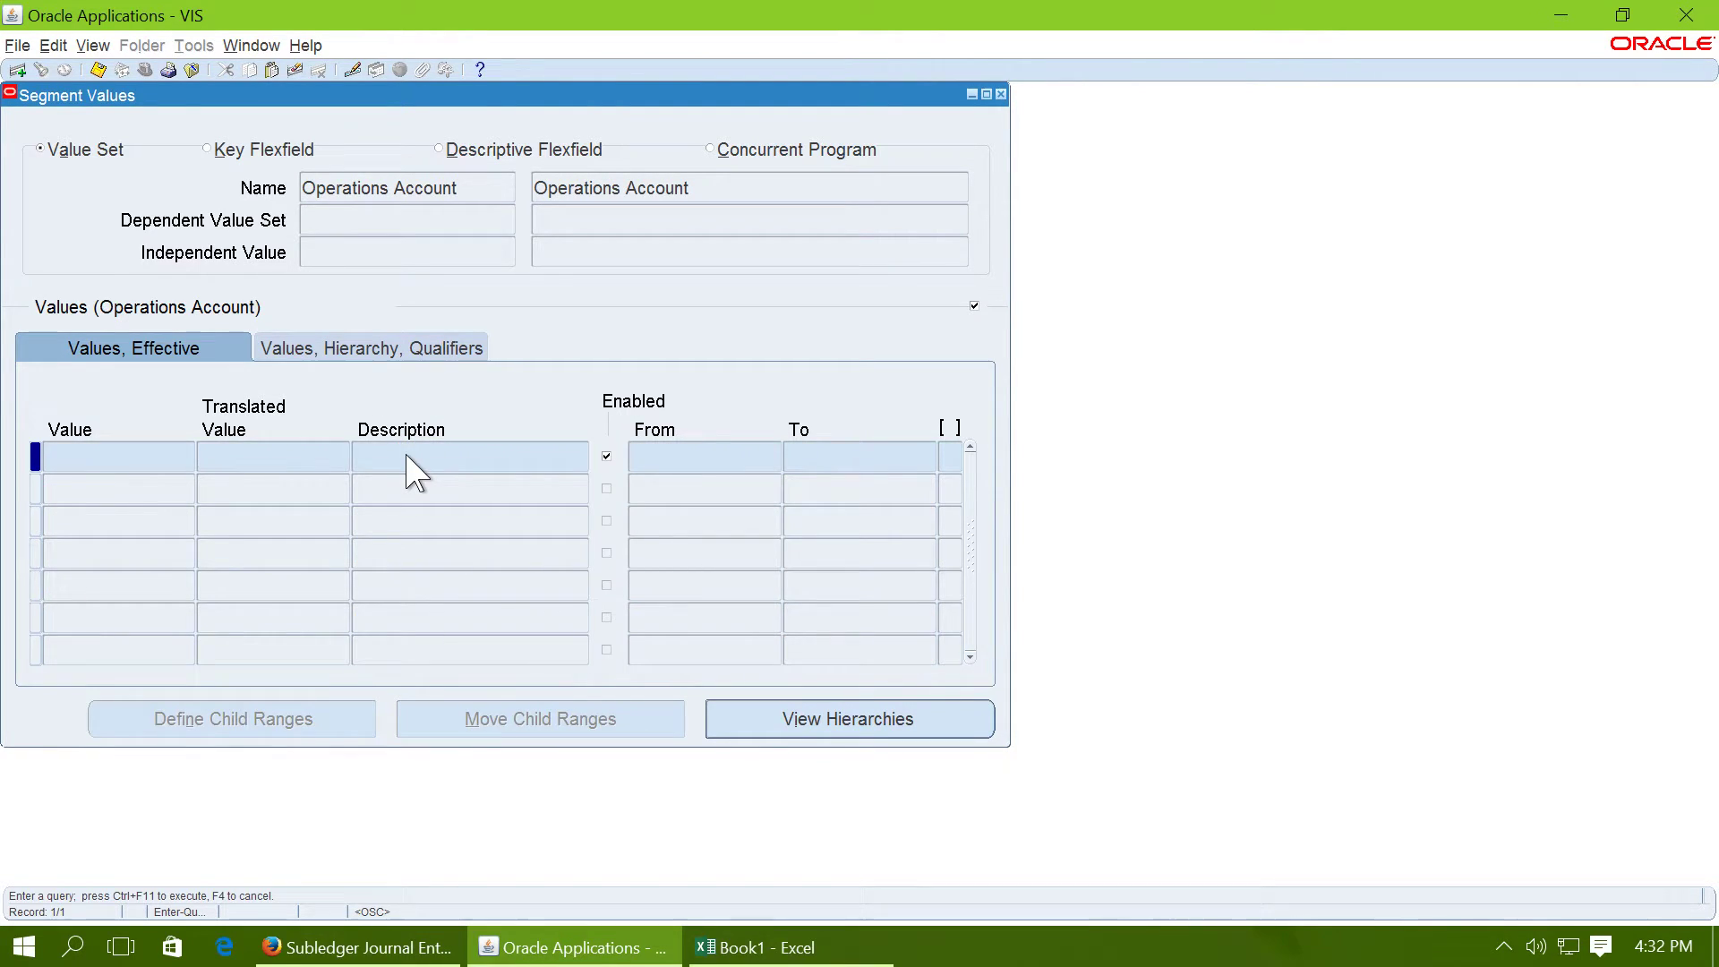
{"action": "left_click", "coordinate": [408, 456]}
{"action": "type", "text": "%Unrealized Gain(Loss) on Mar"}
{"action": "key", "text": "ctrl+F11"}
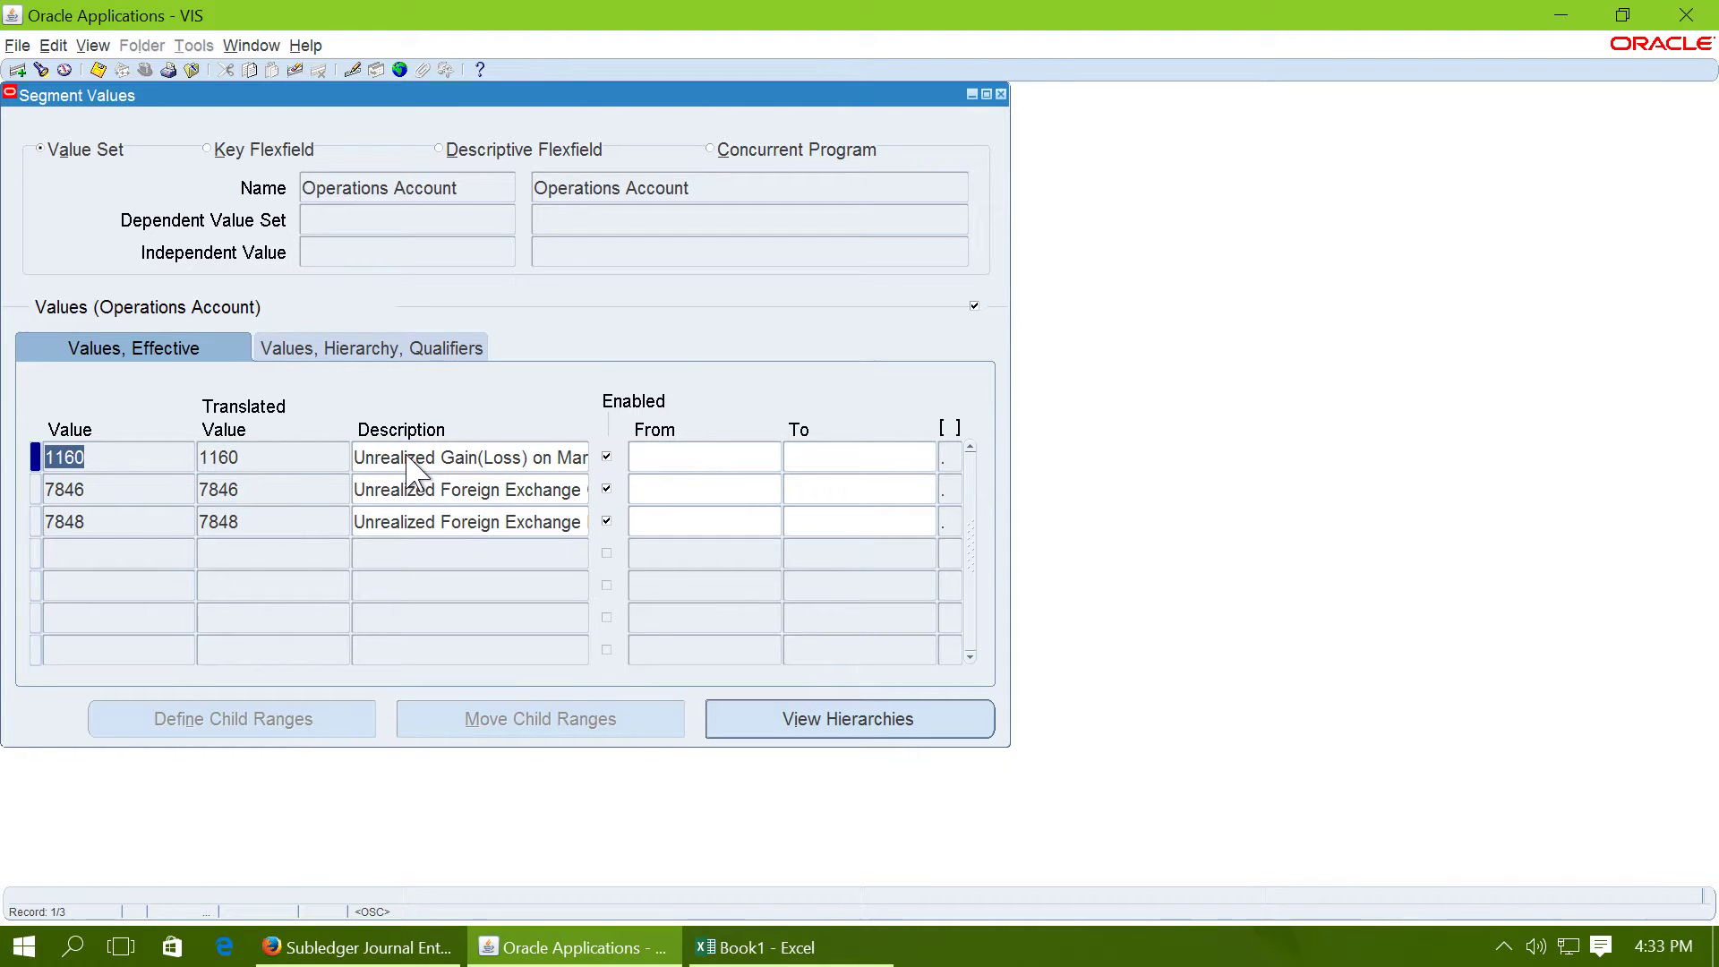
{"action": "left_click", "coordinate": [467, 502]}
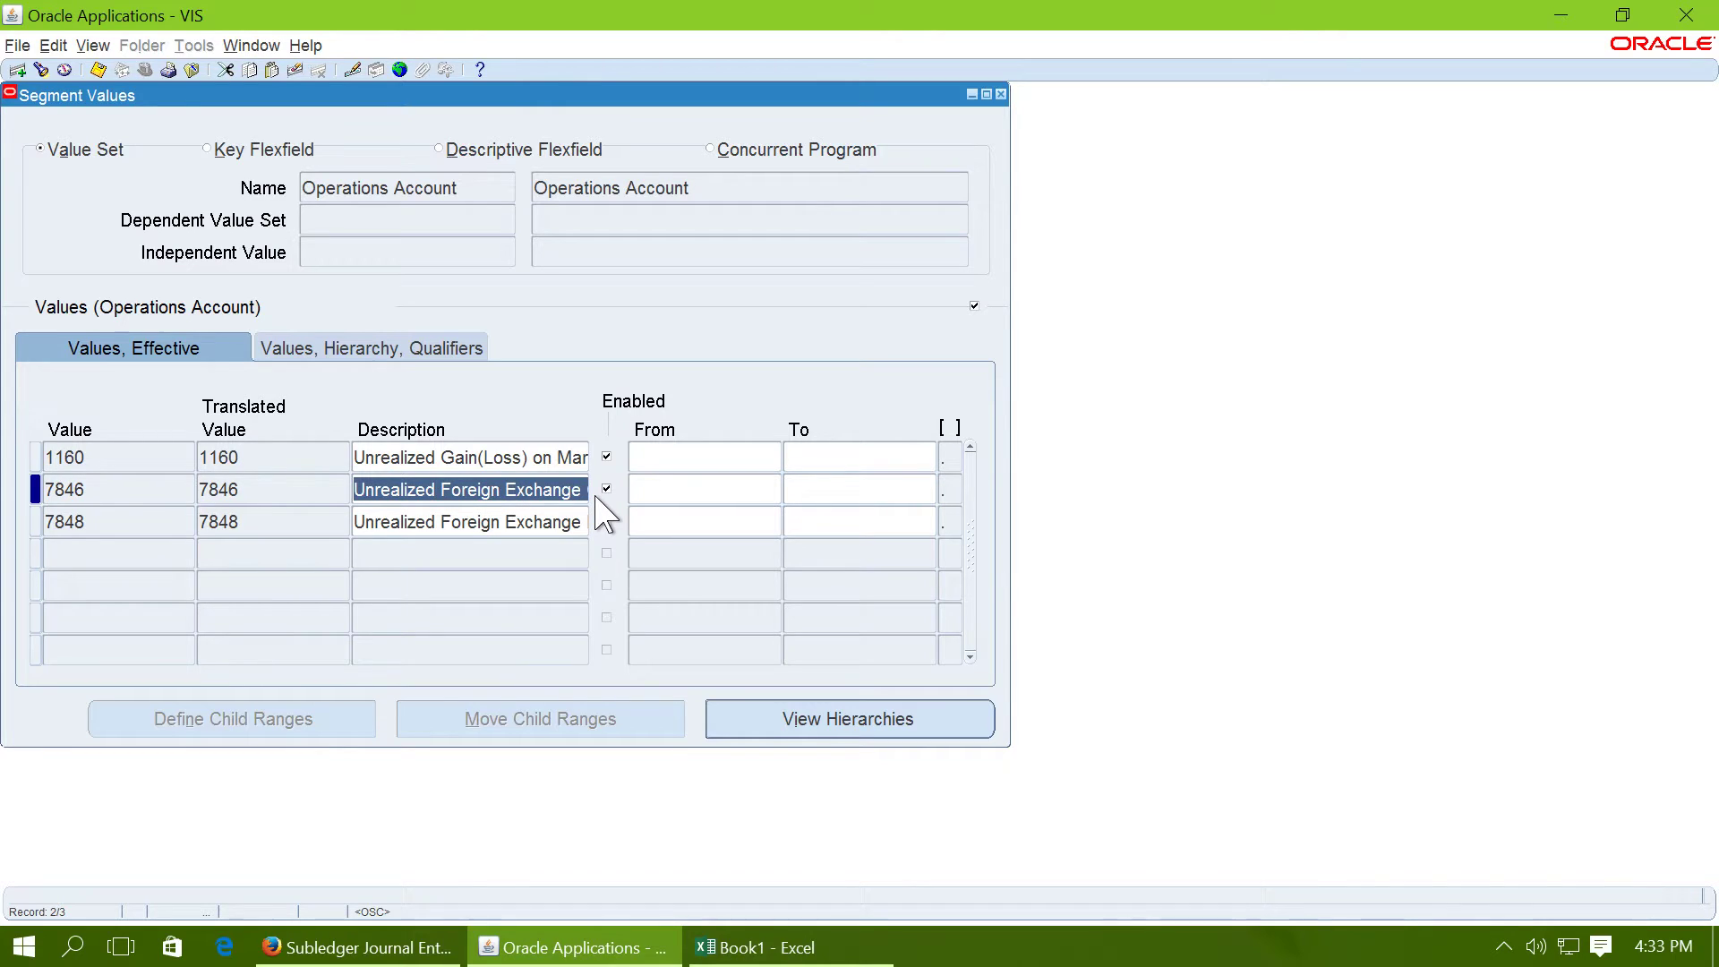
{"action": "key", "text": "Down"}
{"action": "key", "text": "End"}
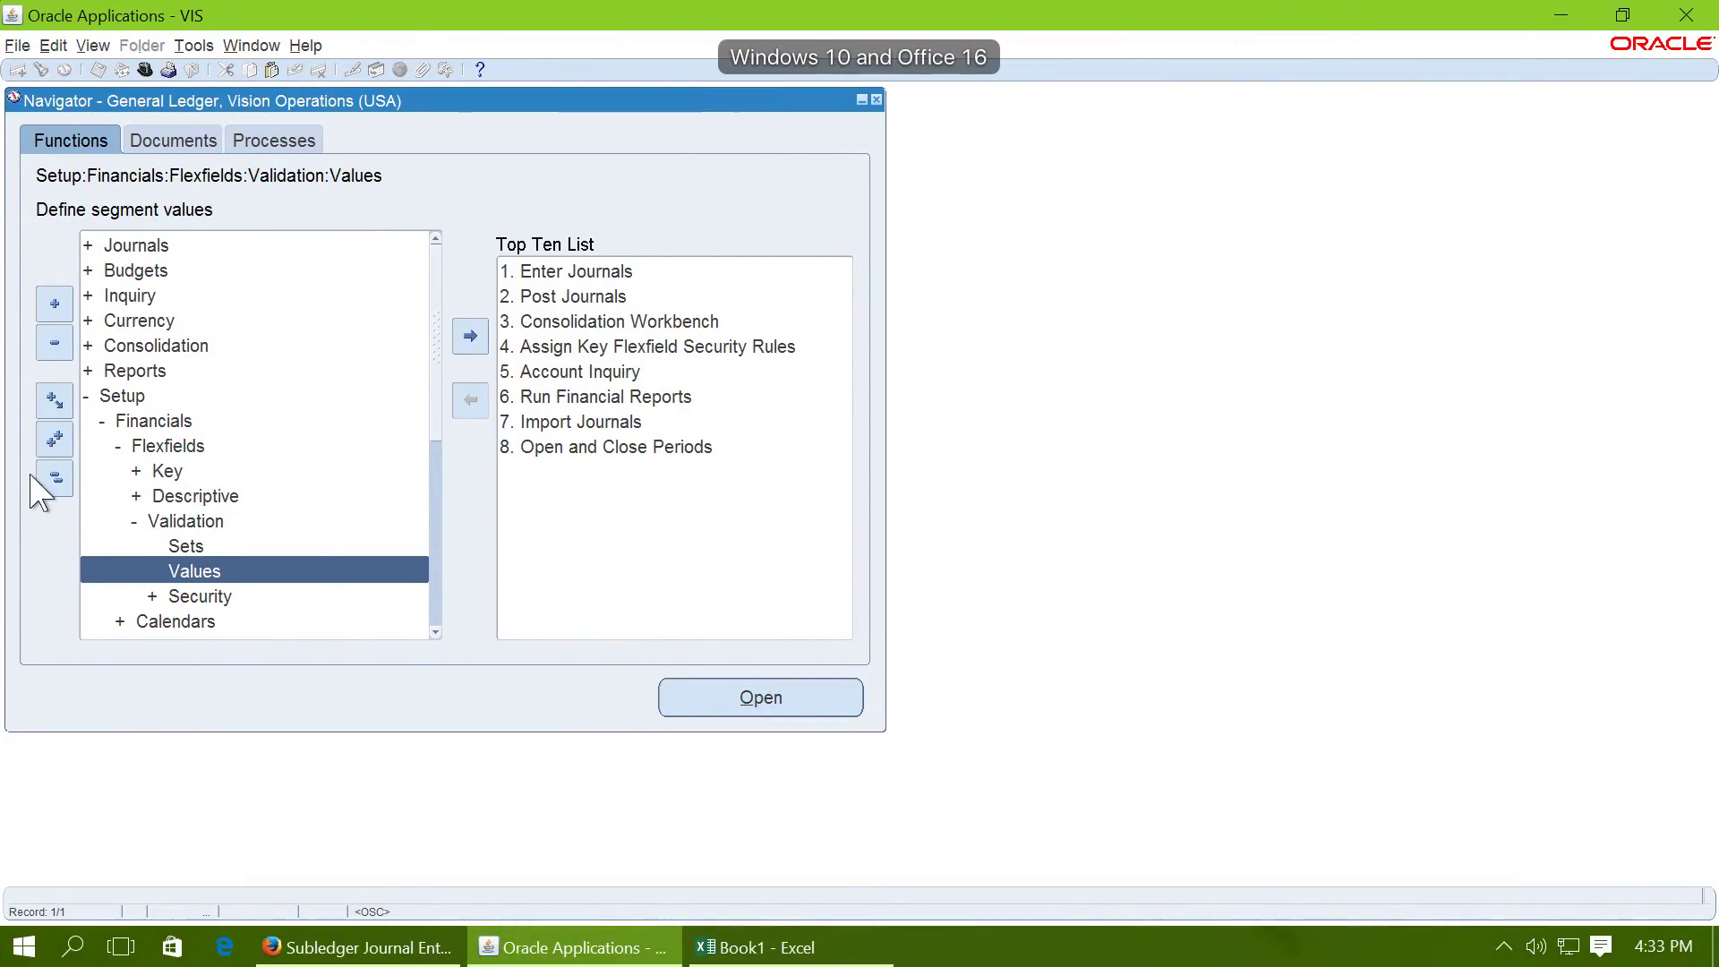
Open the Revaluation form and name the revaluation REVAL 31-MAR-16.
{"action": "left_click", "coordinate": [48, 482]}
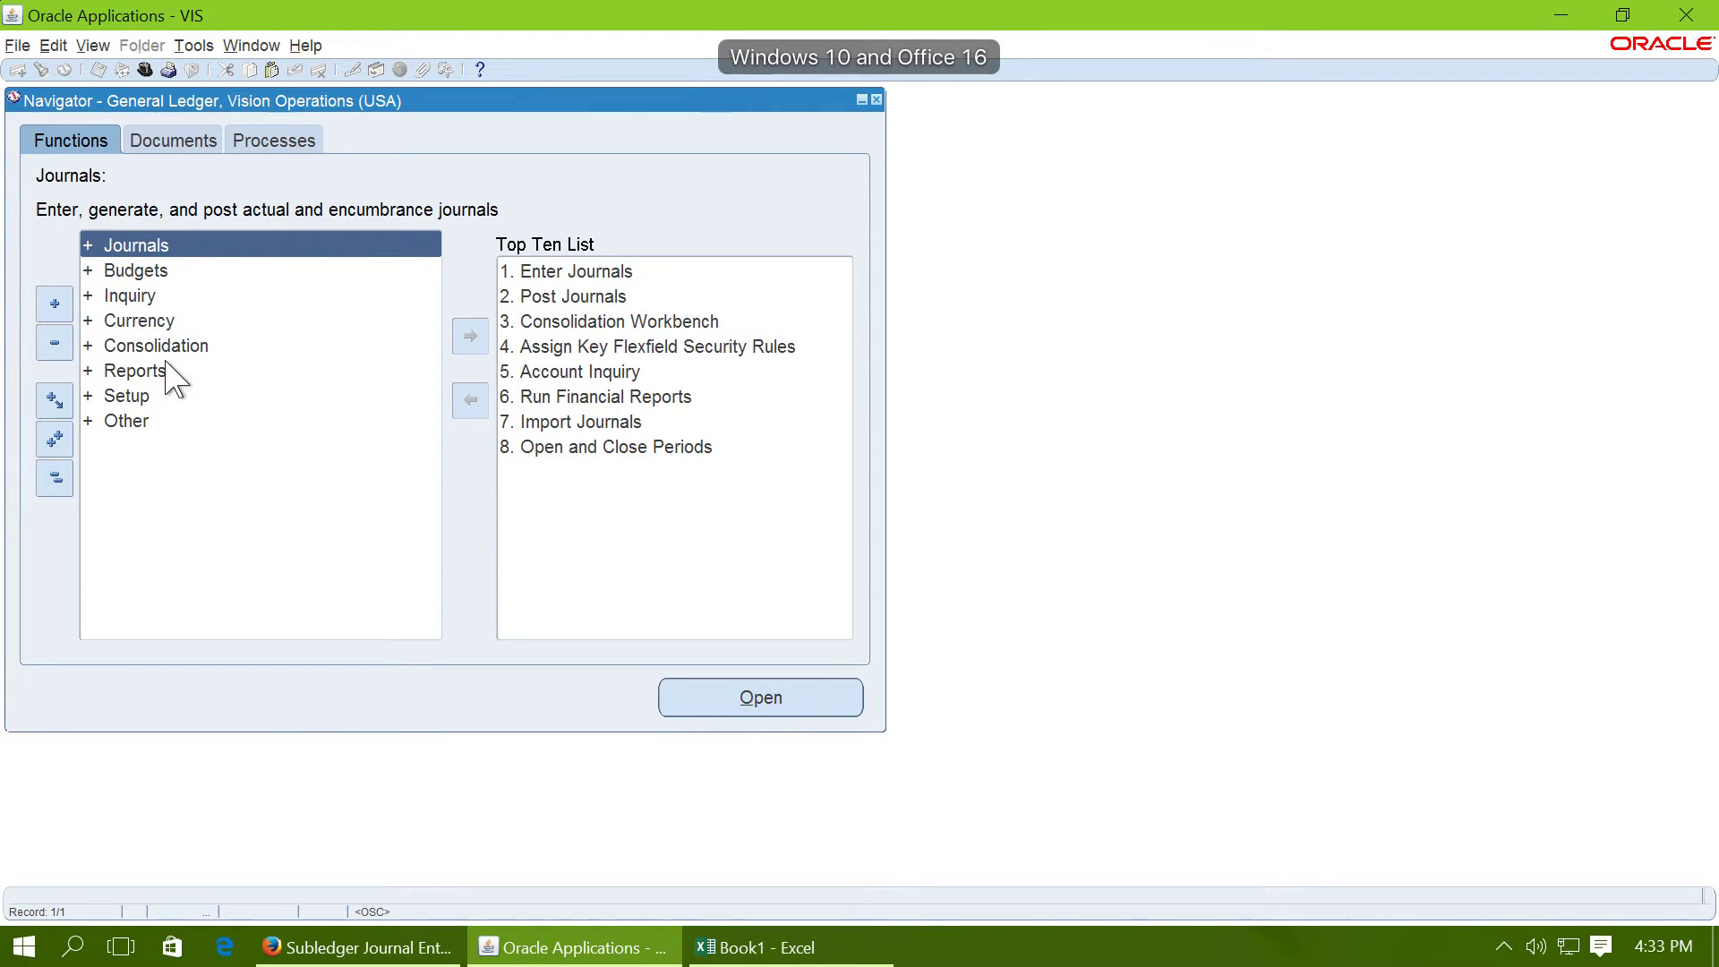
{"action": "double_click", "coordinate": [163, 320]}
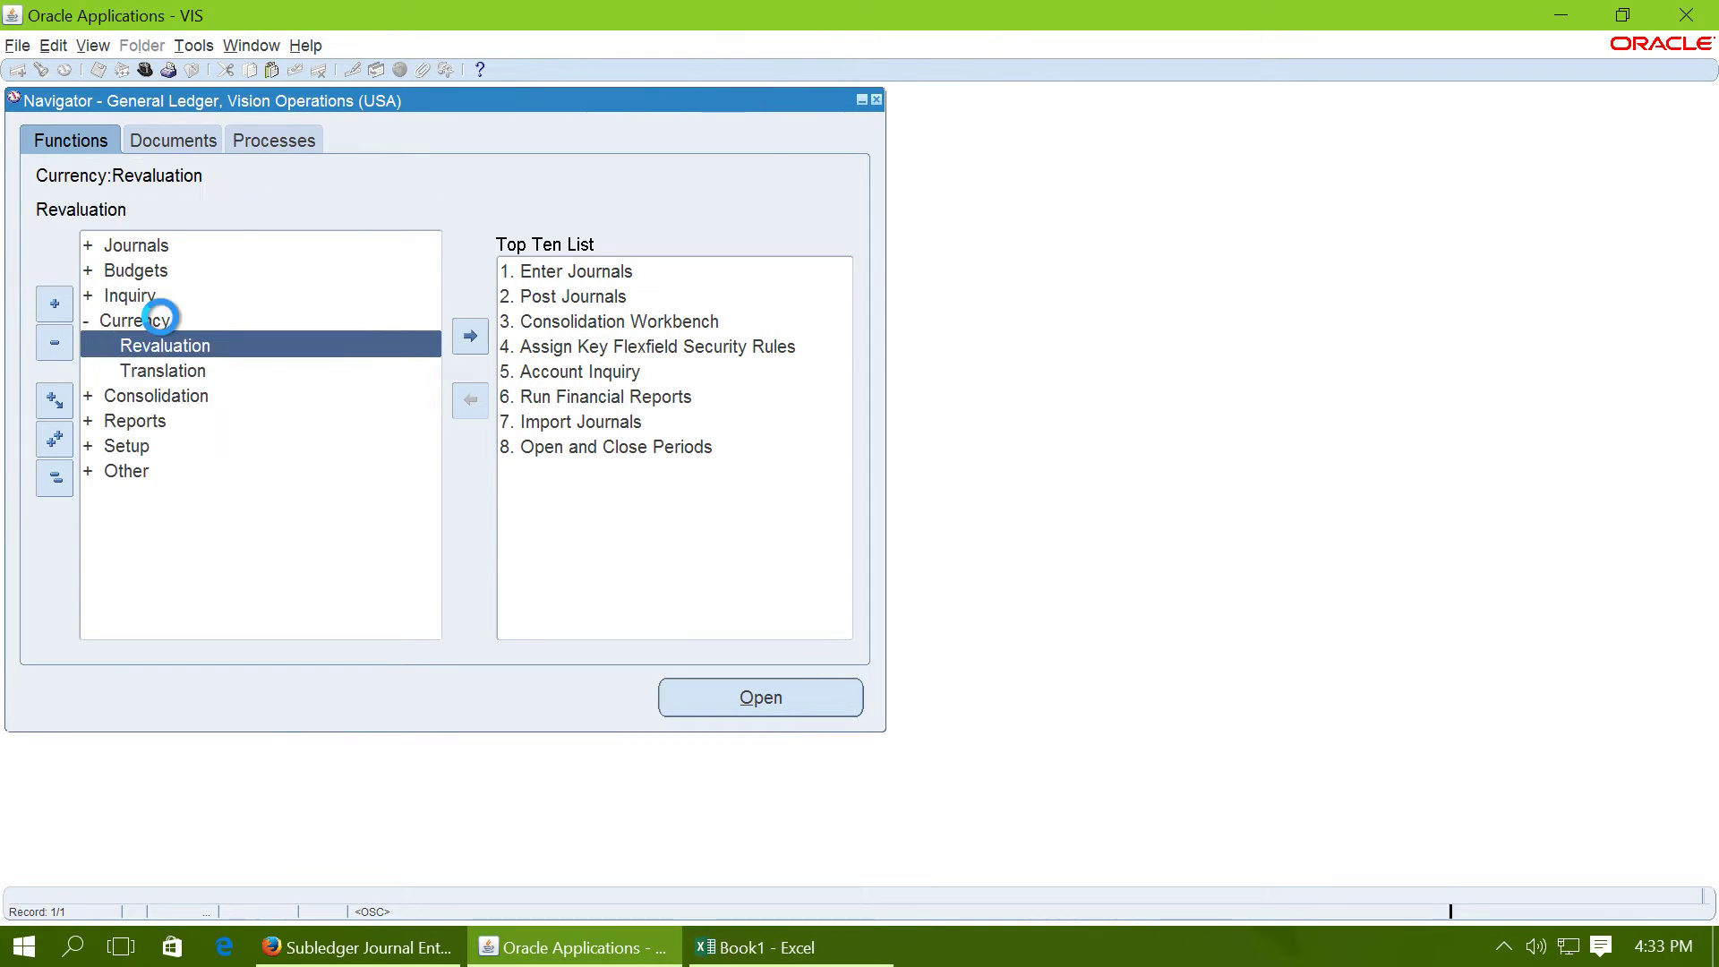
{"action": "double_click", "coordinate": [215, 347]}
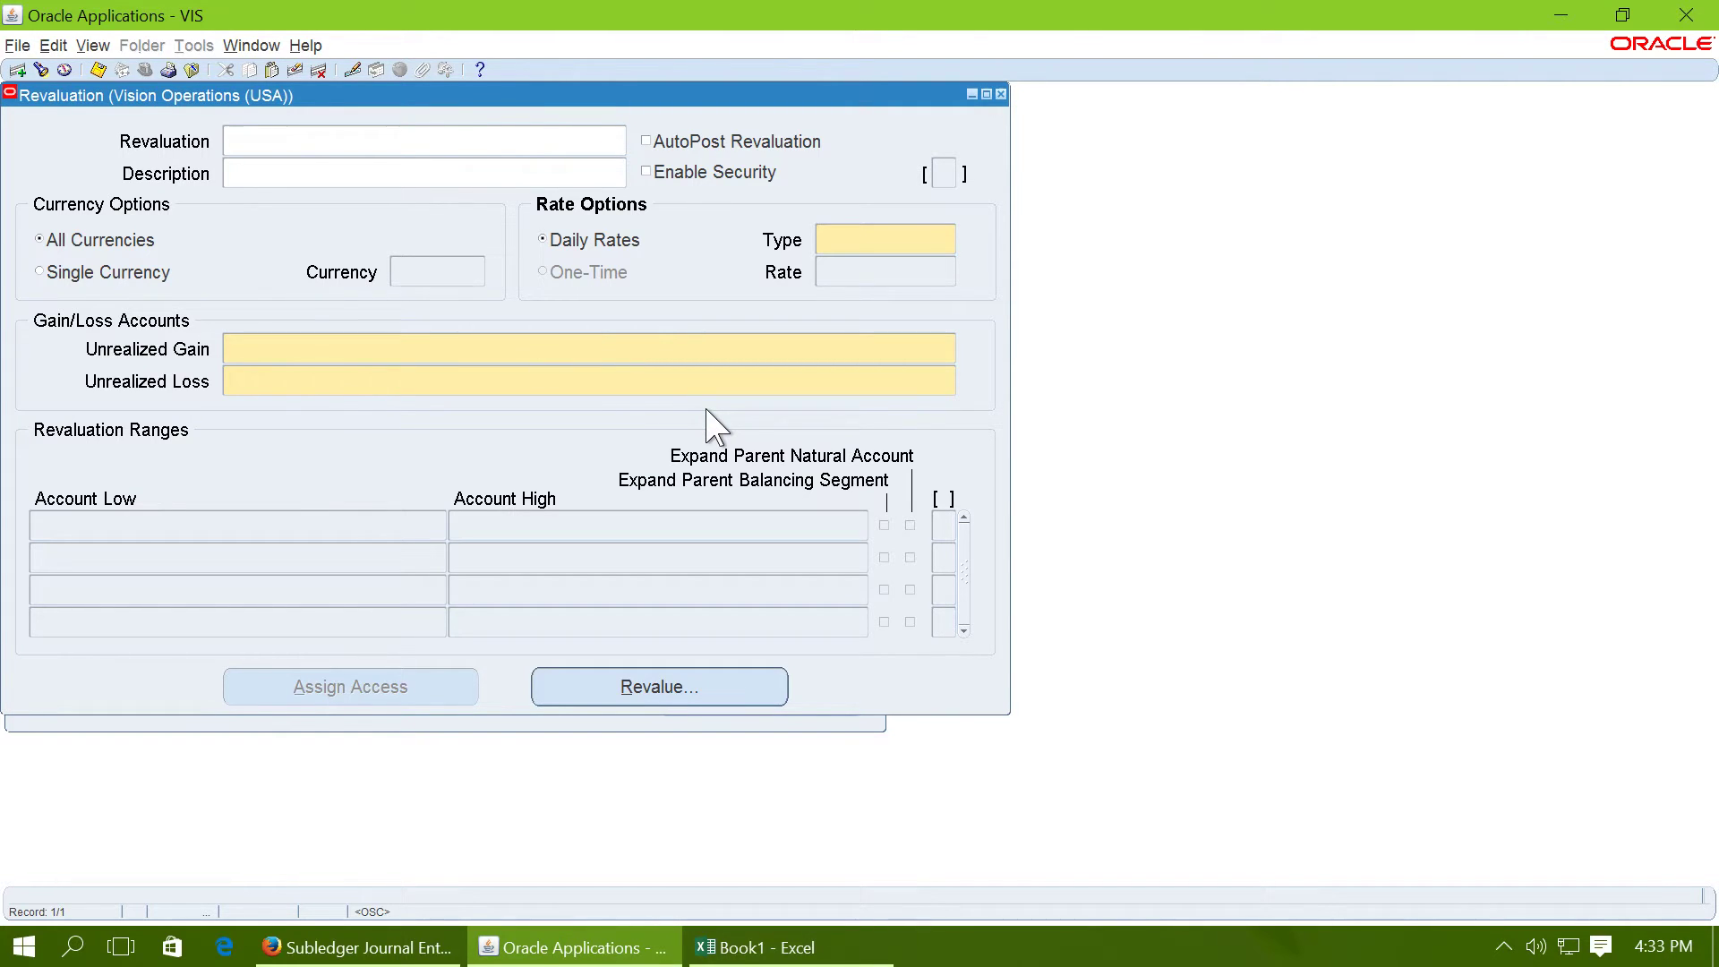
{"action": "type", "text": "REAV"}
{"action": "type", "text": "VAL"}
{"action": "type", "text": " 31-MAR-16"}
{"action": "key", "text": "Tab"}
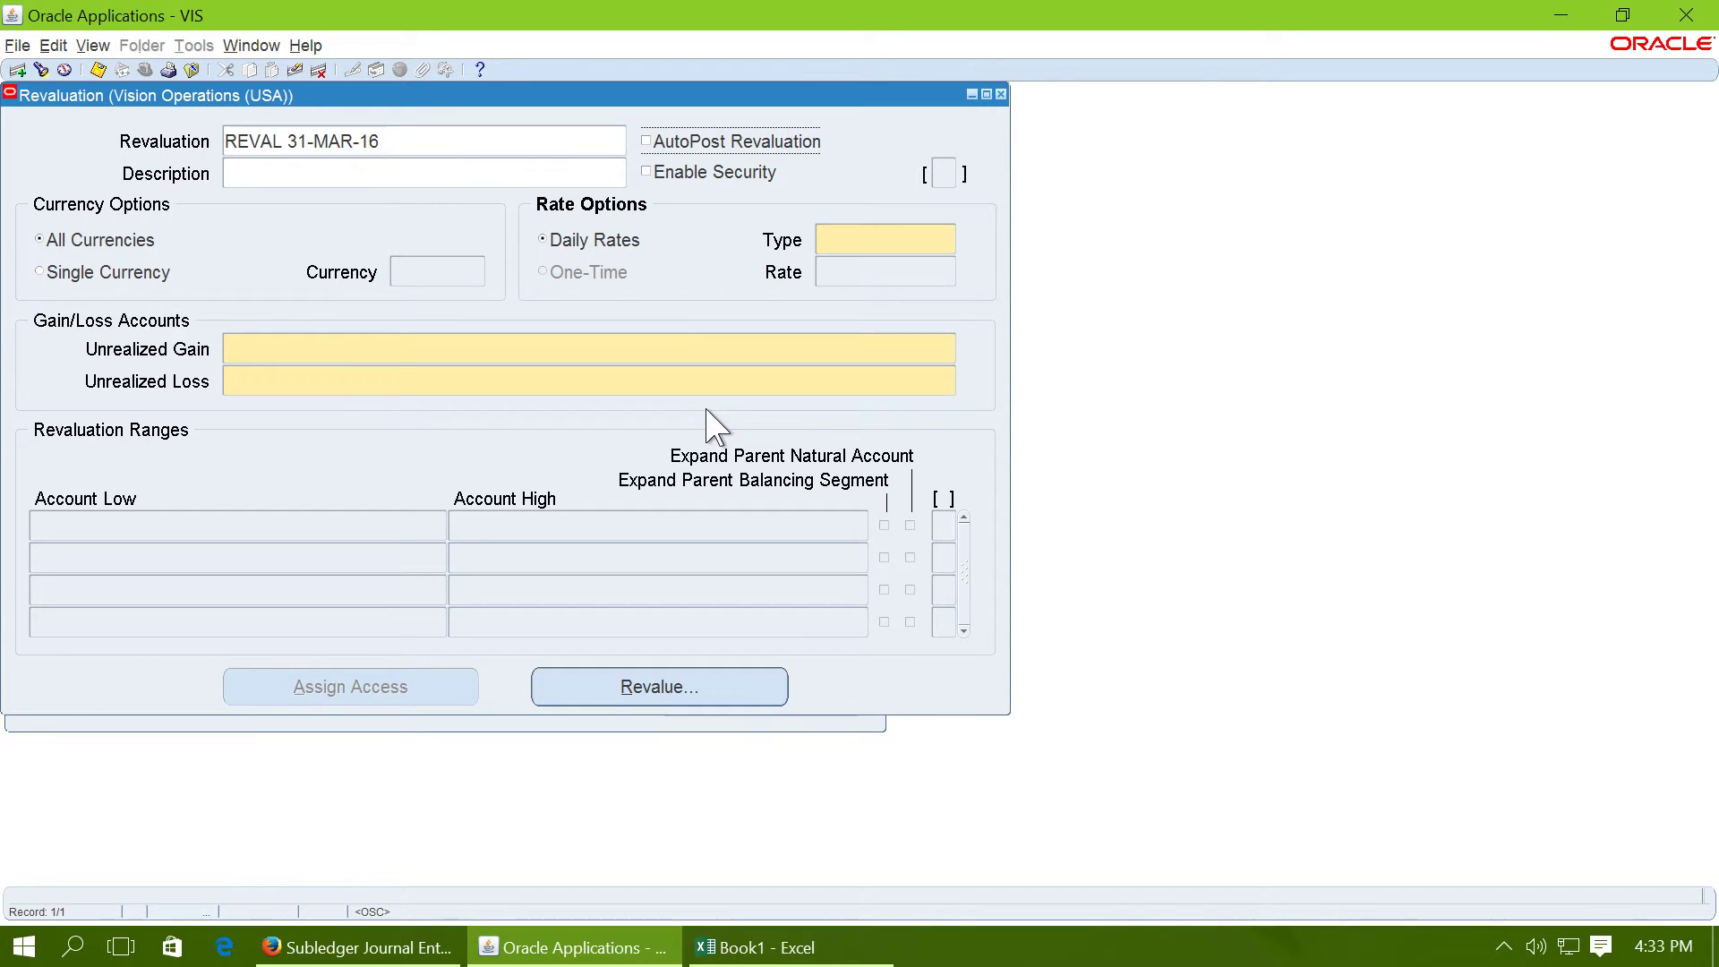
Set the rate type to Corporate and revalue the single currency GBP.
{"action": "left_click", "coordinate": [838, 240]}
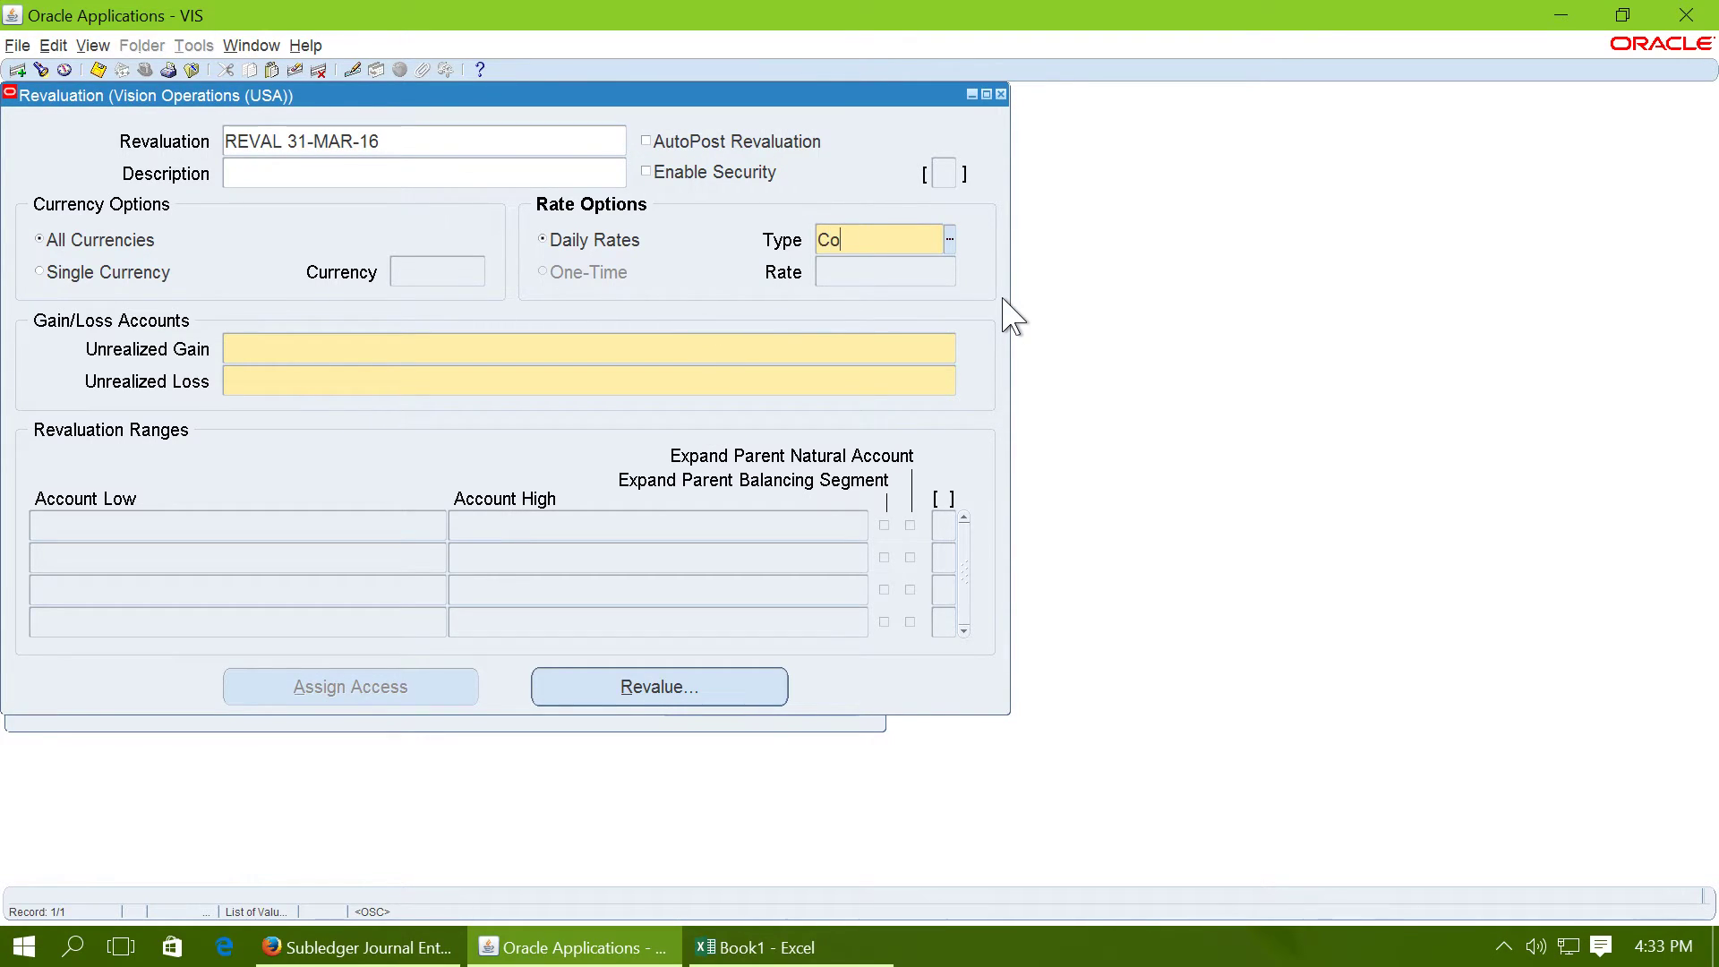
{"action": "type", "text": "Corpo"}
{"action": "key", "text": "Tab"}
{"action": "left_click", "coordinate": [109, 272]}
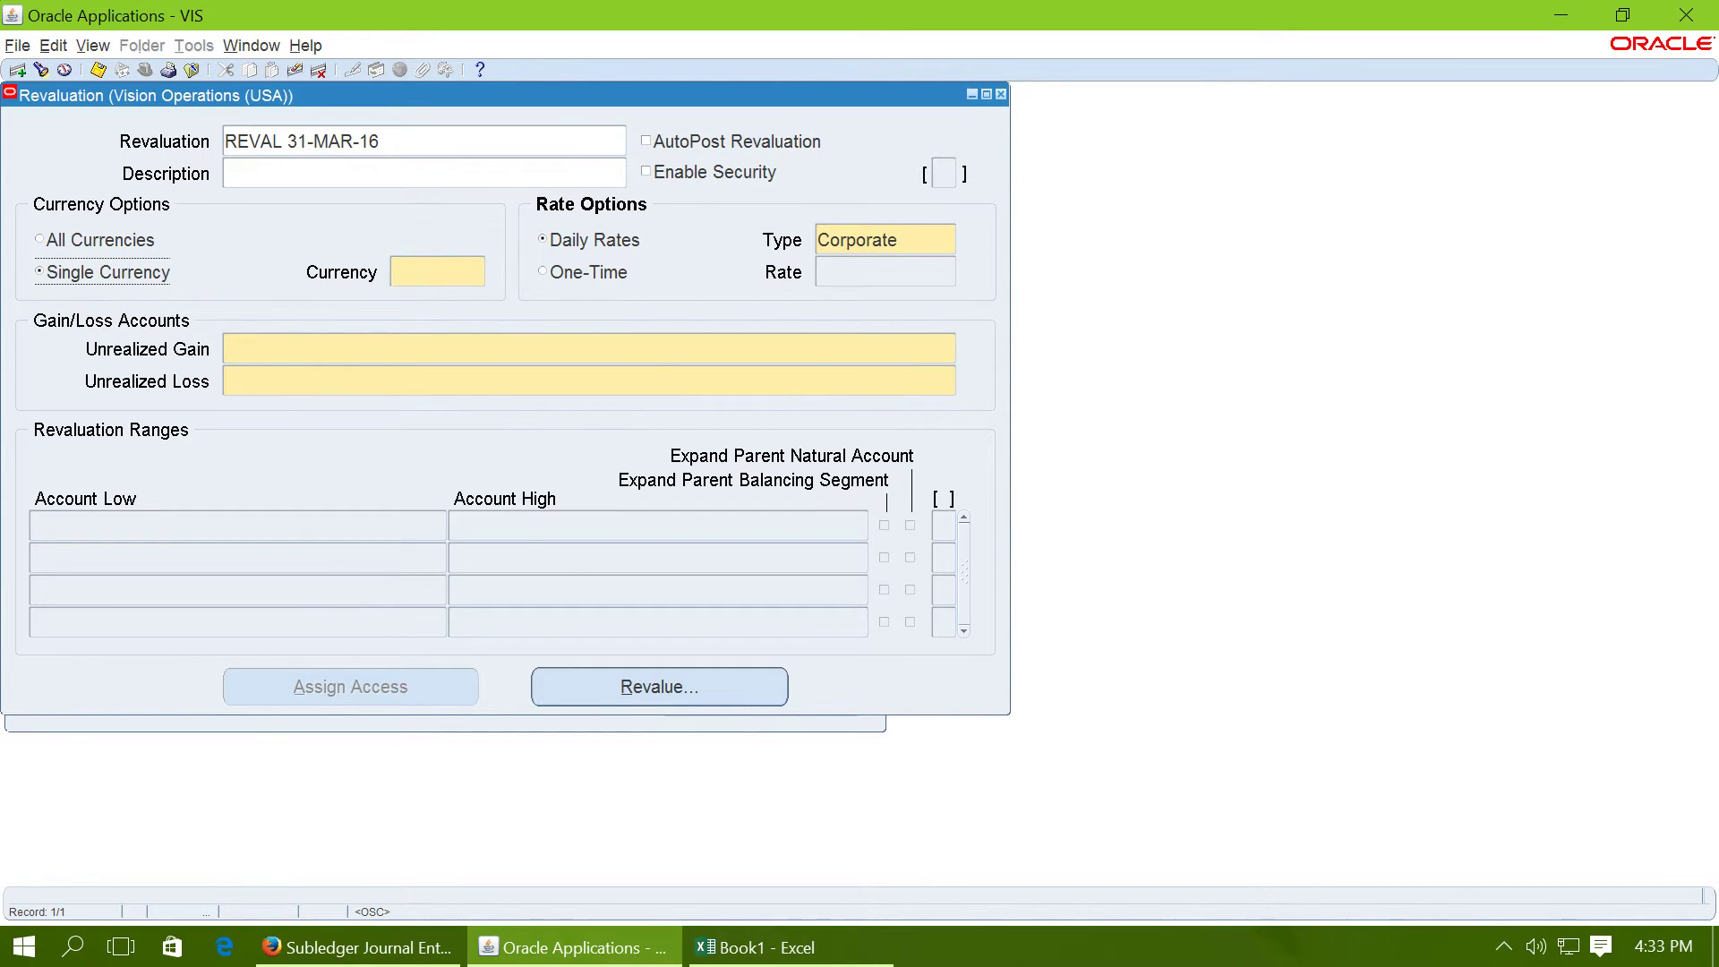
{"action": "left_click", "coordinate": [415, 272]}
{"action": "type", "text": "GB"}
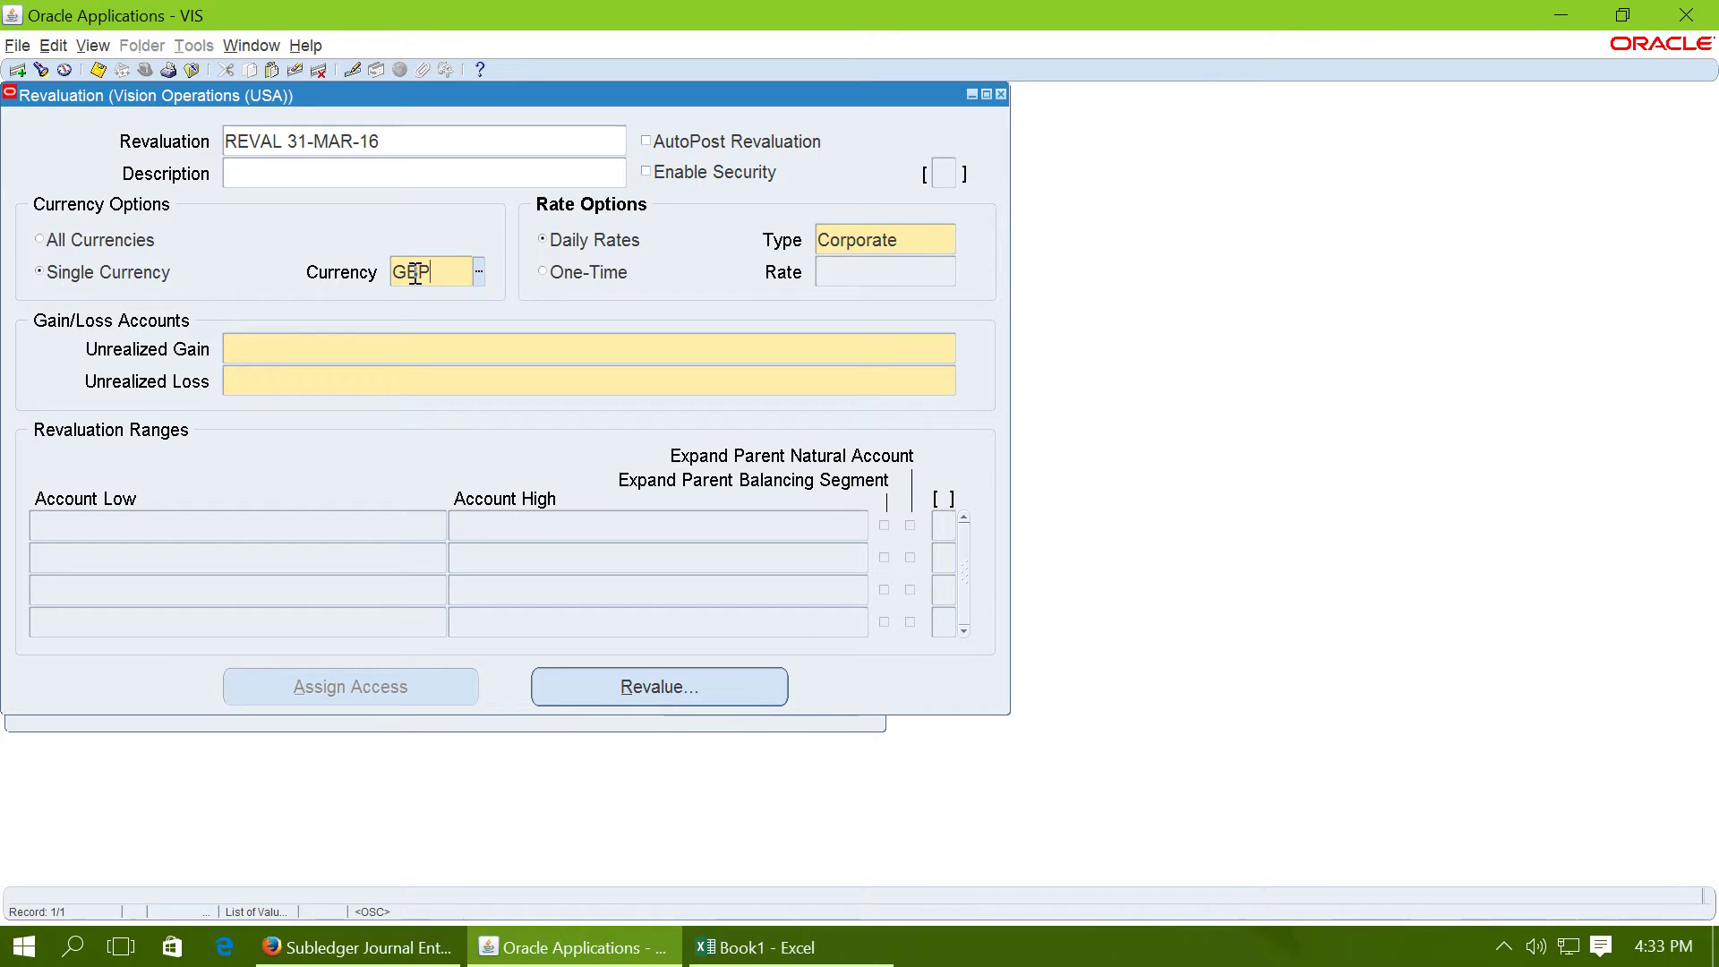
{"action": "type", "text": "P"}
{"action": "key", "text": "Tab"}
Set the unrealized gain and loss account to 7846 with department 000.
{"action": "left_click", "coordinate": [312, 347]}
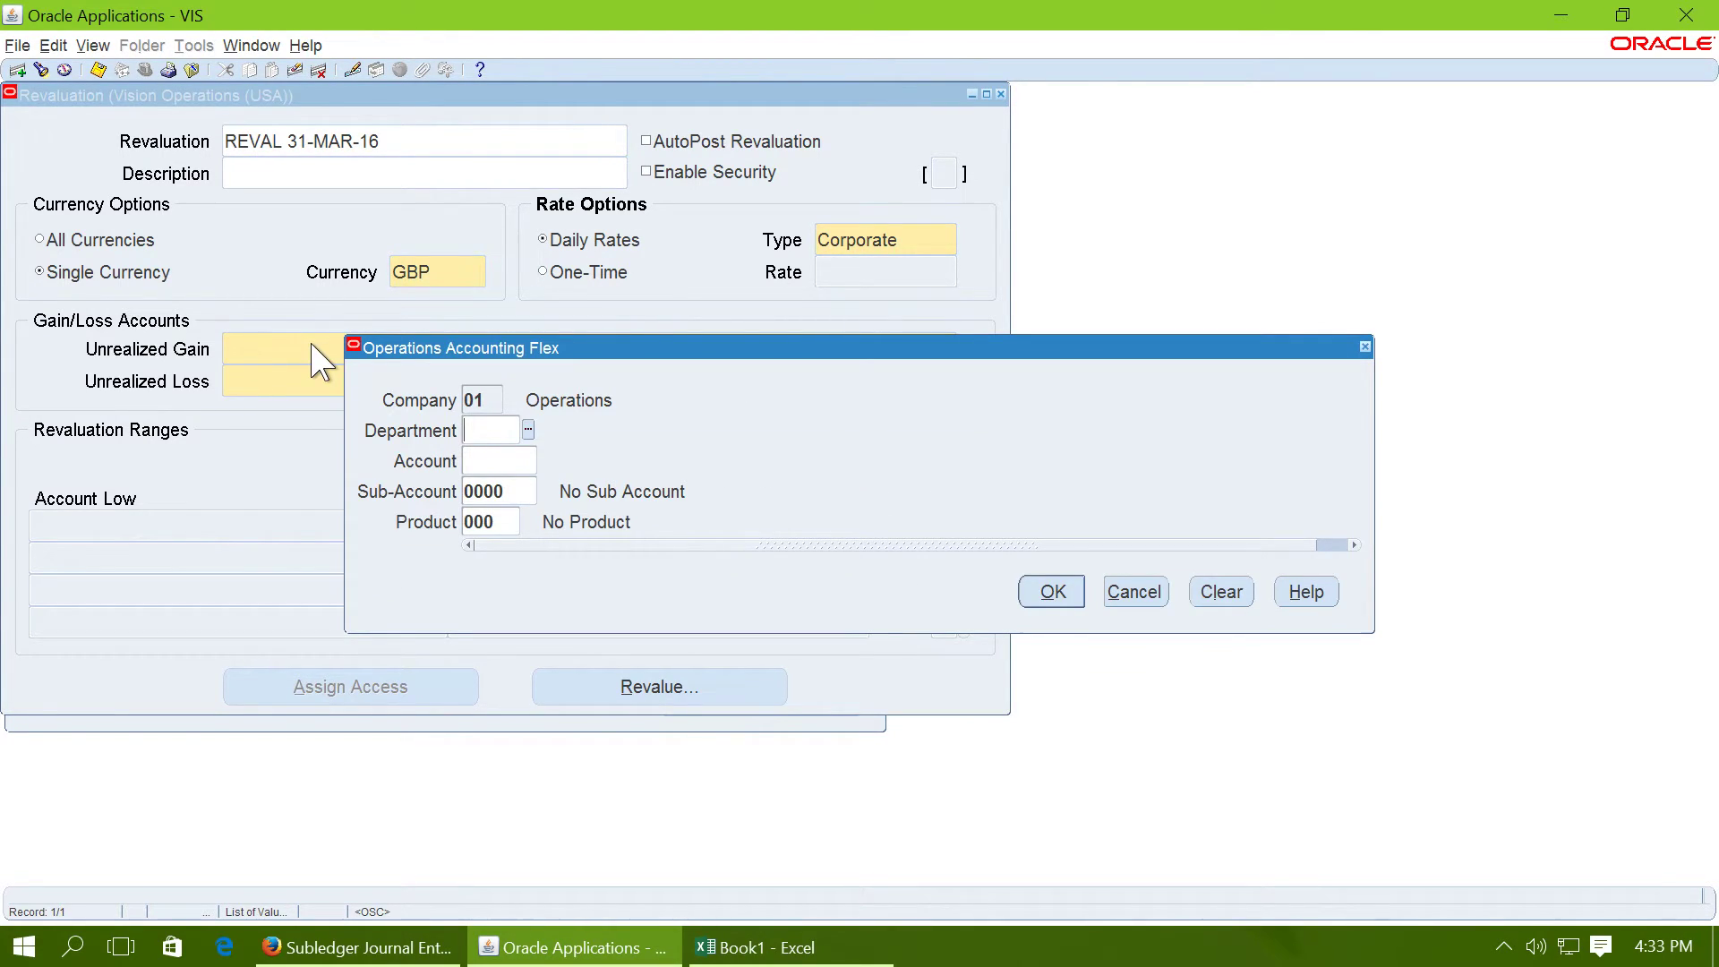
{"action": "type", "text": "000"}
{"action": "key", "text": "Tab"}
{"action": "key", "text": "ctrl+l"}
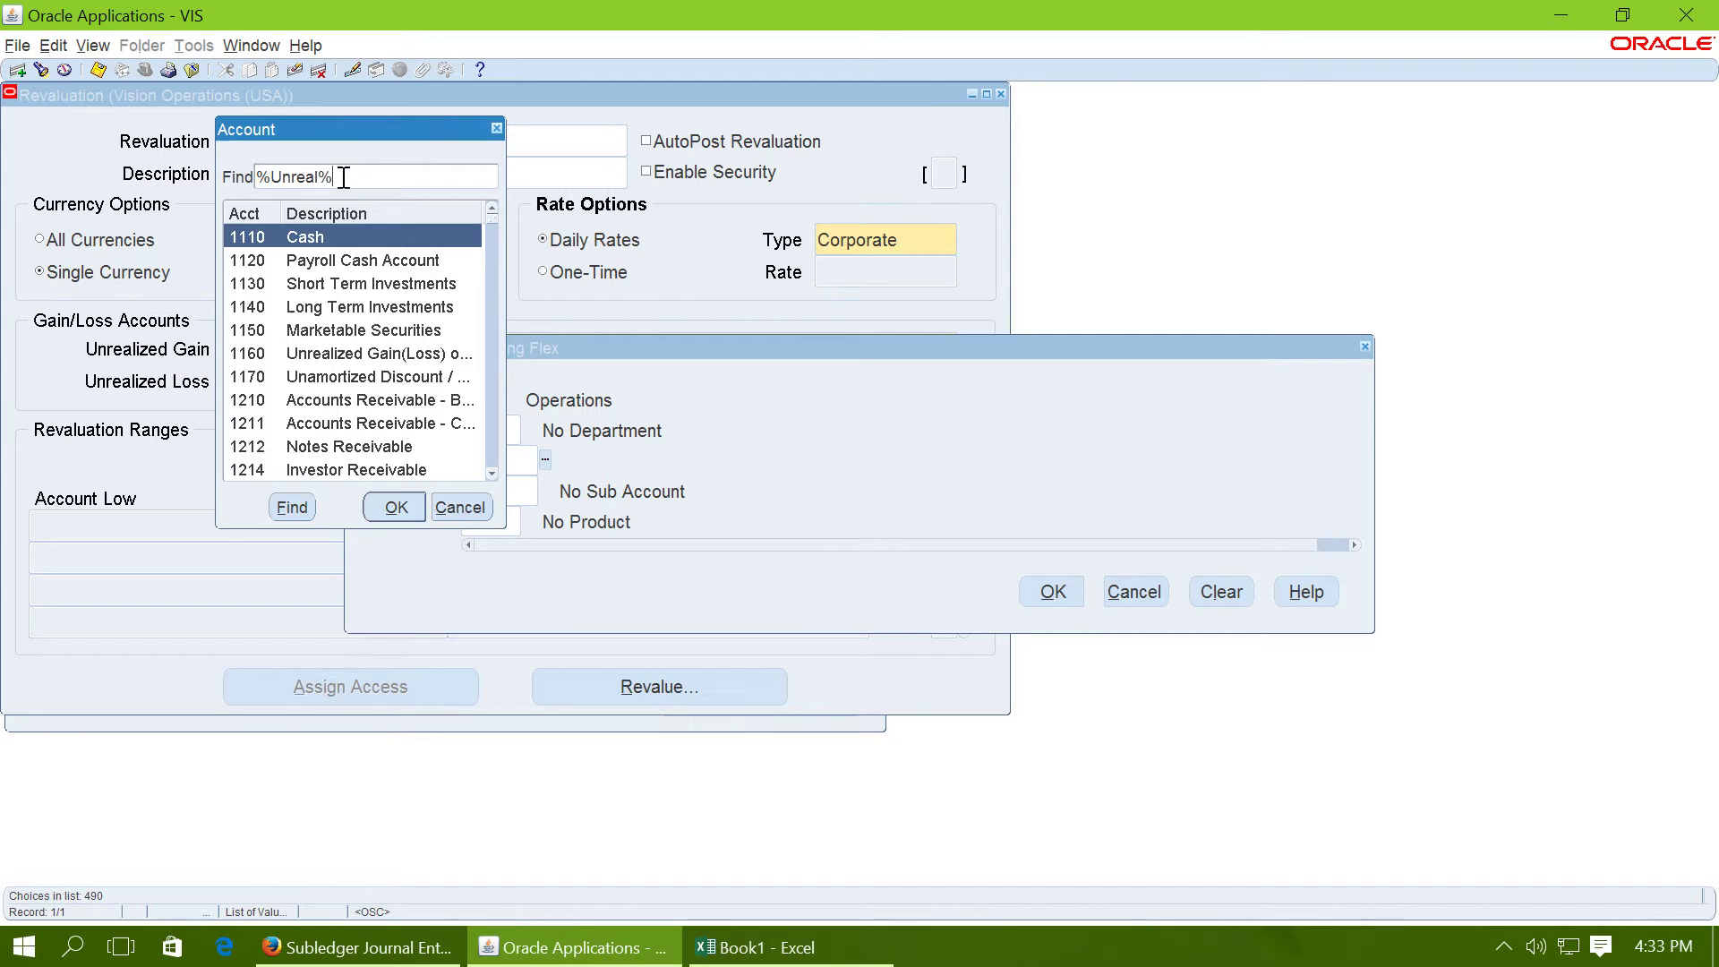
{"action": "type", "text": "Unreal%"}
{"action": "key", "text": "Return"}
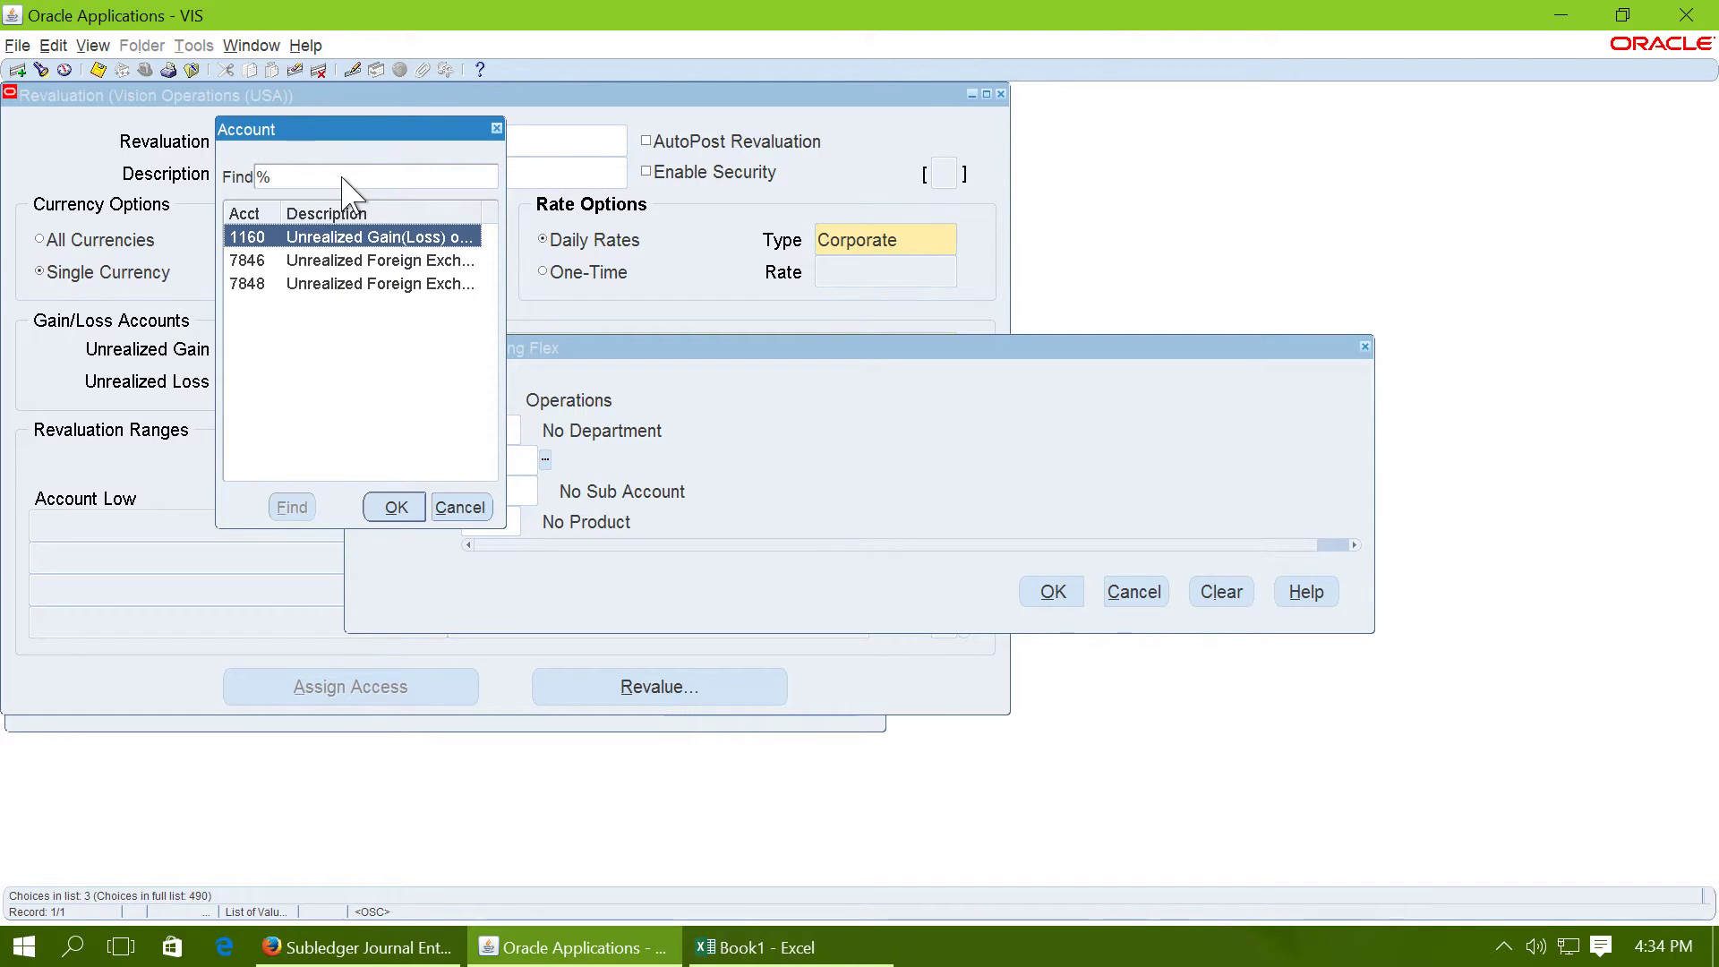
{"action": "double_click", "coordinate": [394, 260]}
{"action": "left_click", "coordinate": [1055, 591]}
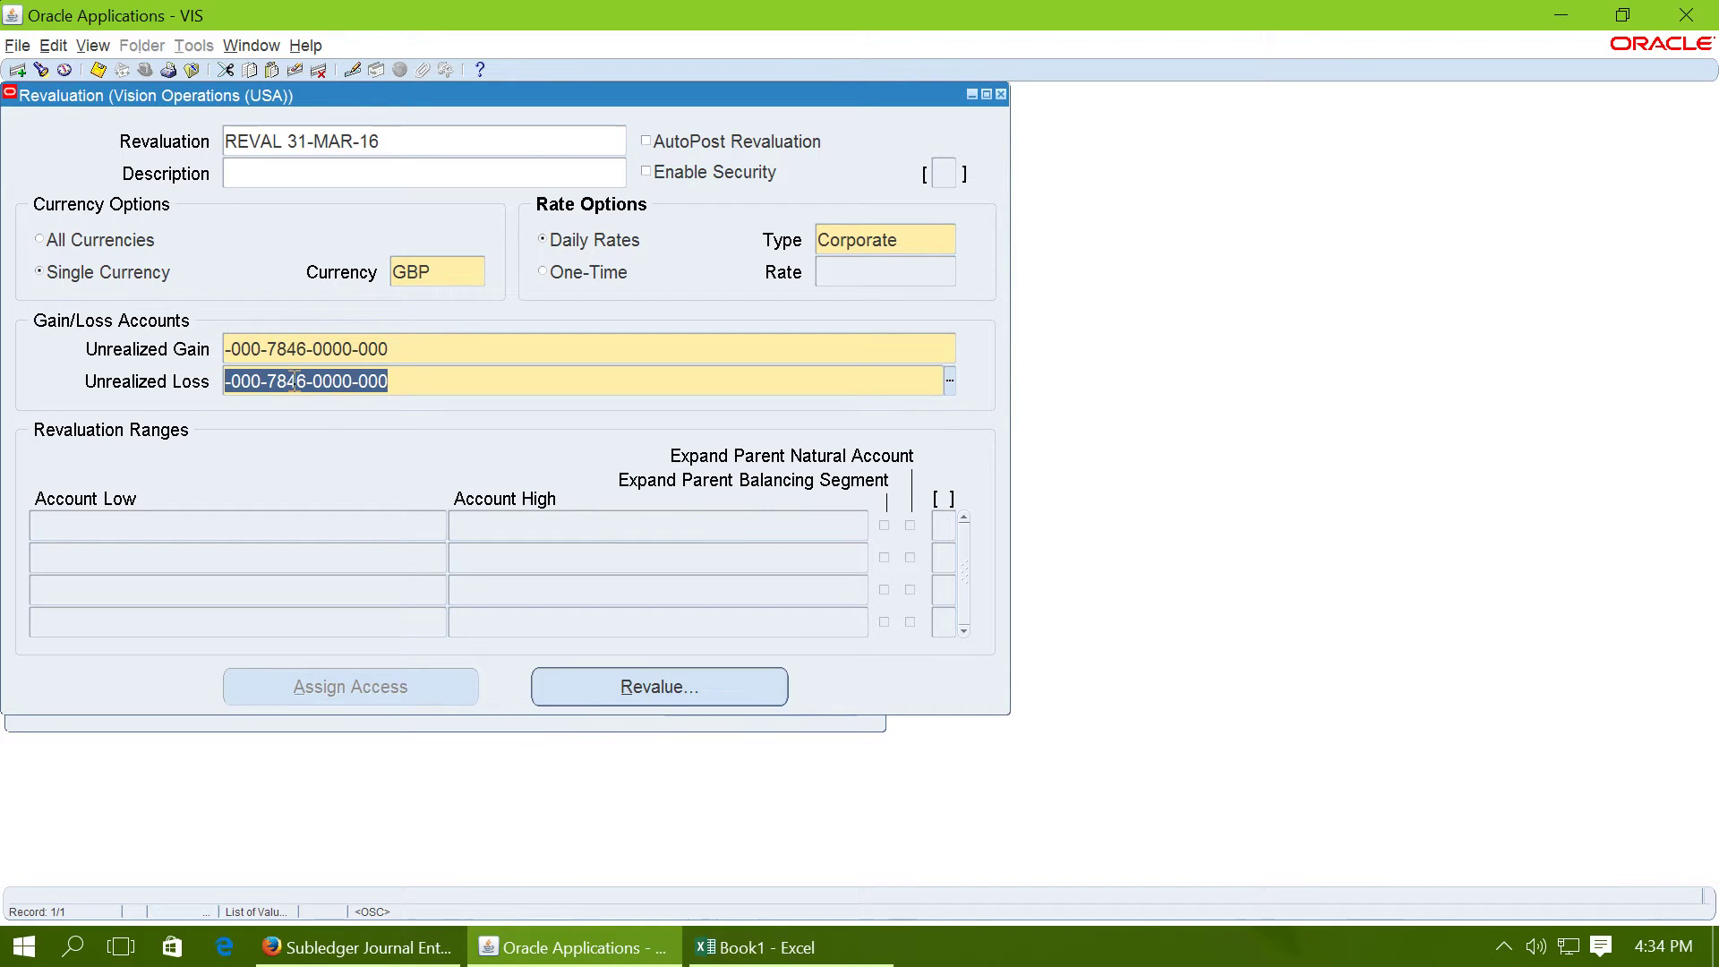
{"action": "left_click", "coordinate": [278, 526]}
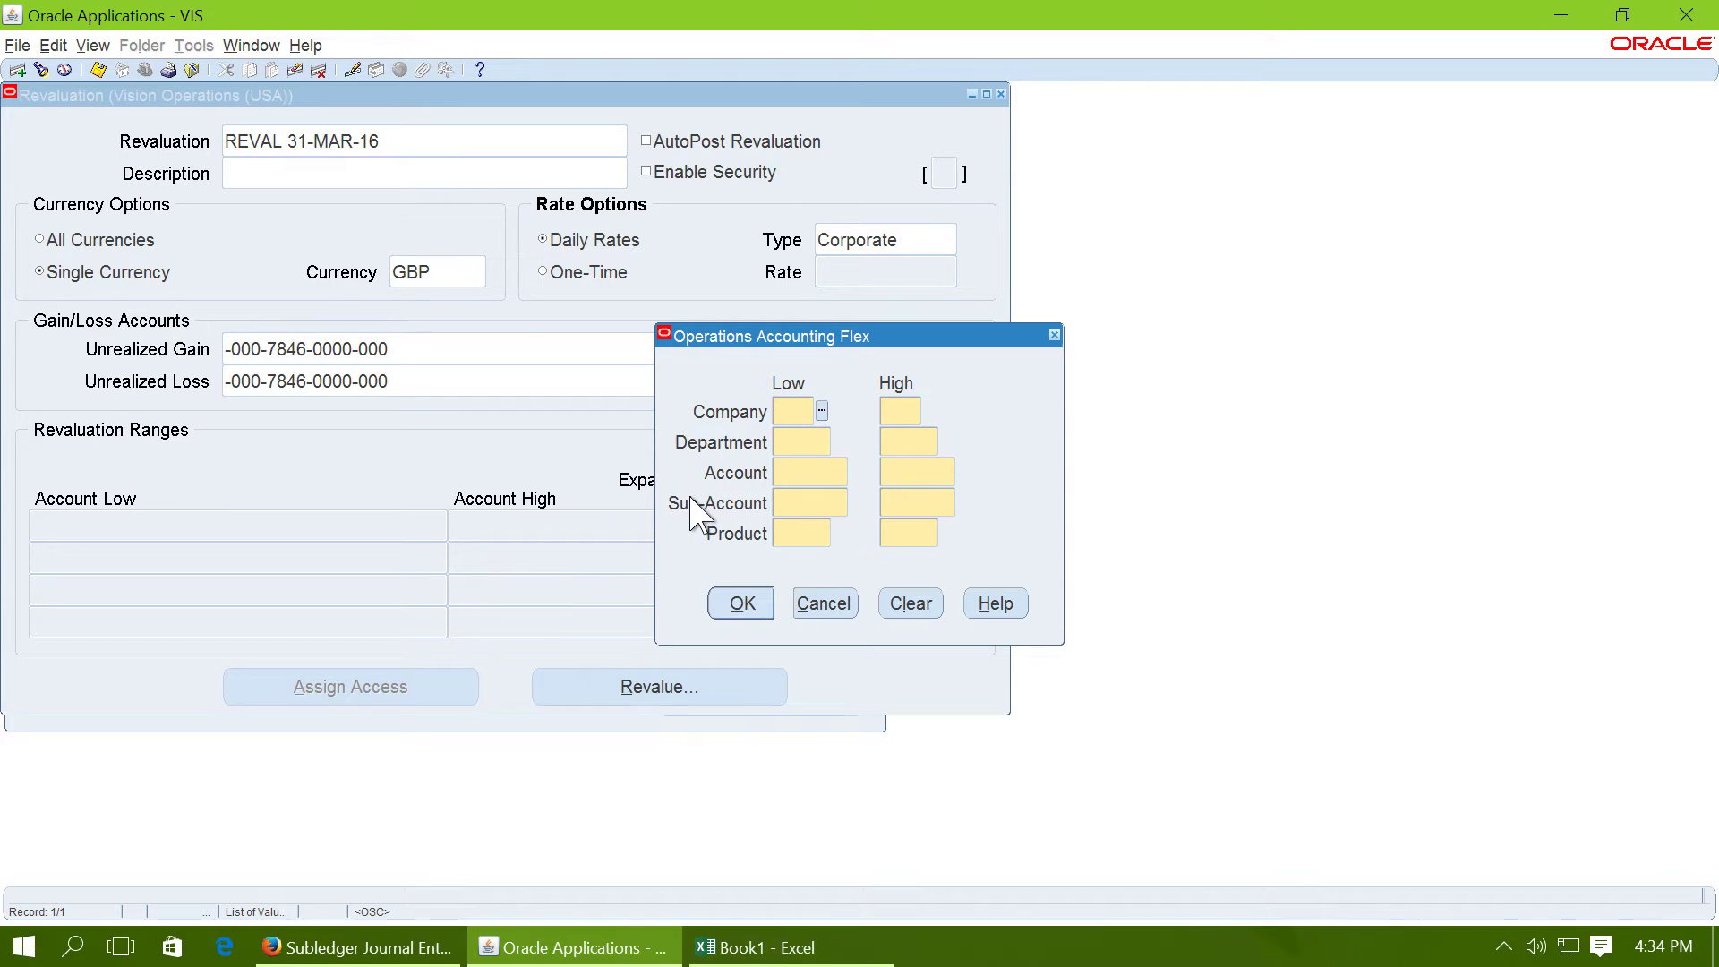
{"action": "type", "text": "01"}
{"action": "key", "text": "Tab"}
{"action": "key", "text": "Tab"}
{"action": "type", "text": "000"}
{"action": "key", "text": "Tab"}
{"action": "key", "text": "Tab"}
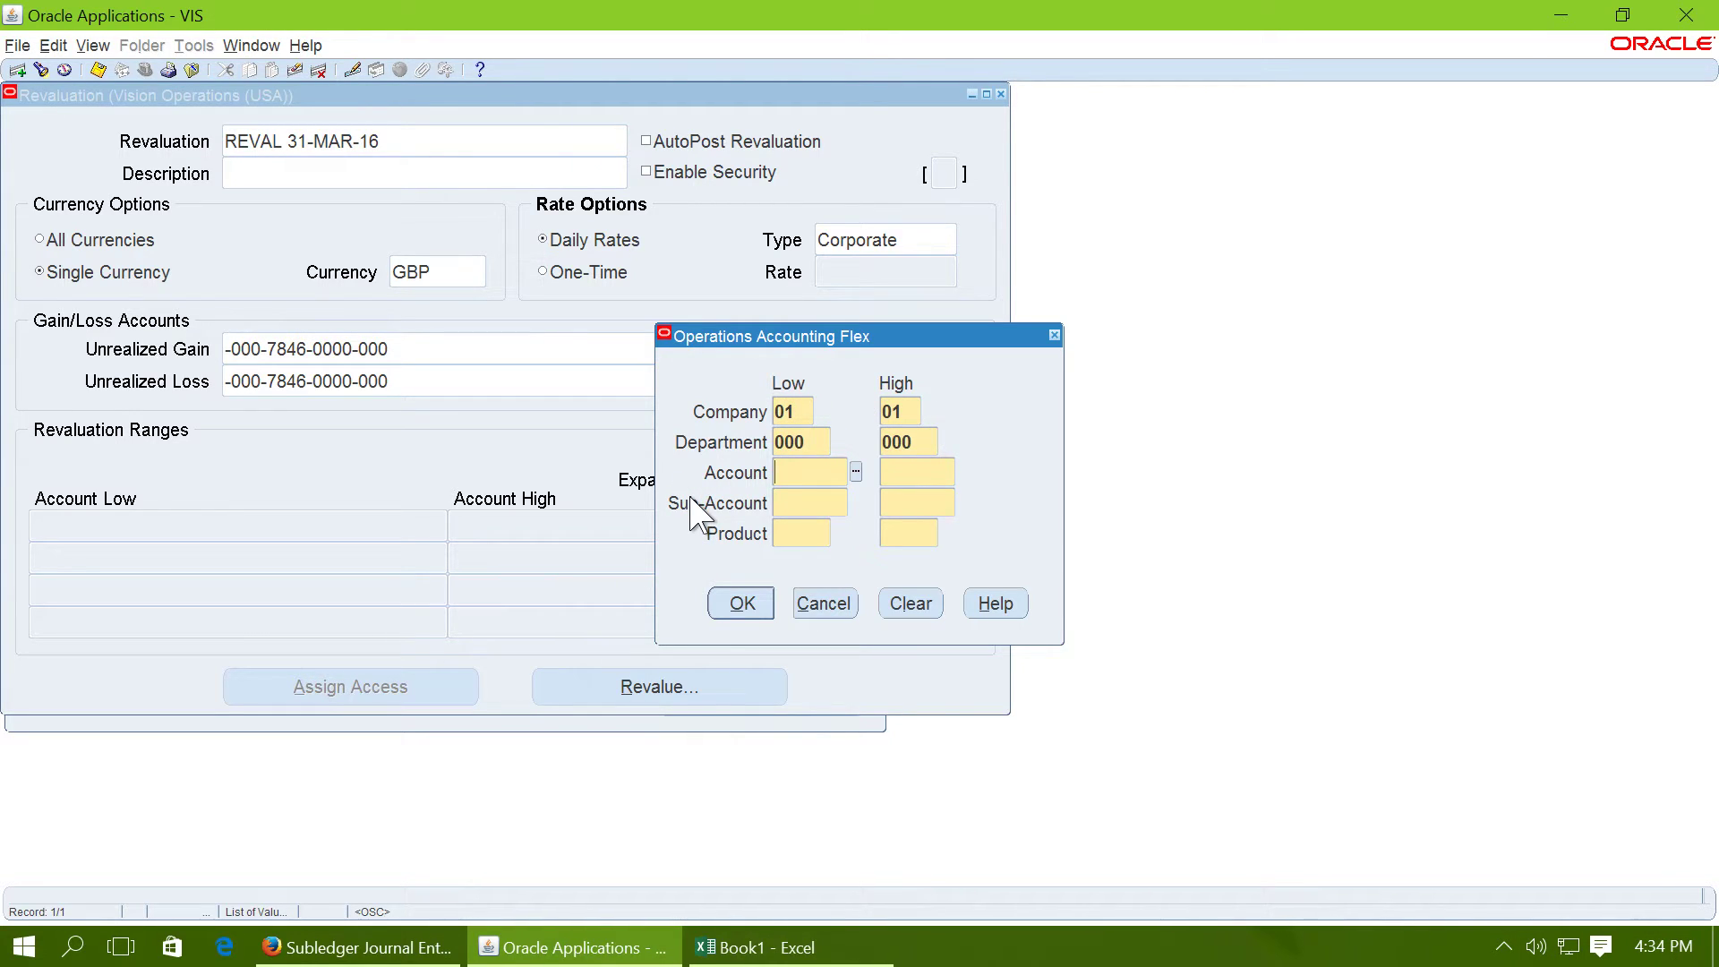
{"action": "type", "text": "1211"}
{"action": "key", "text": "Tab"}
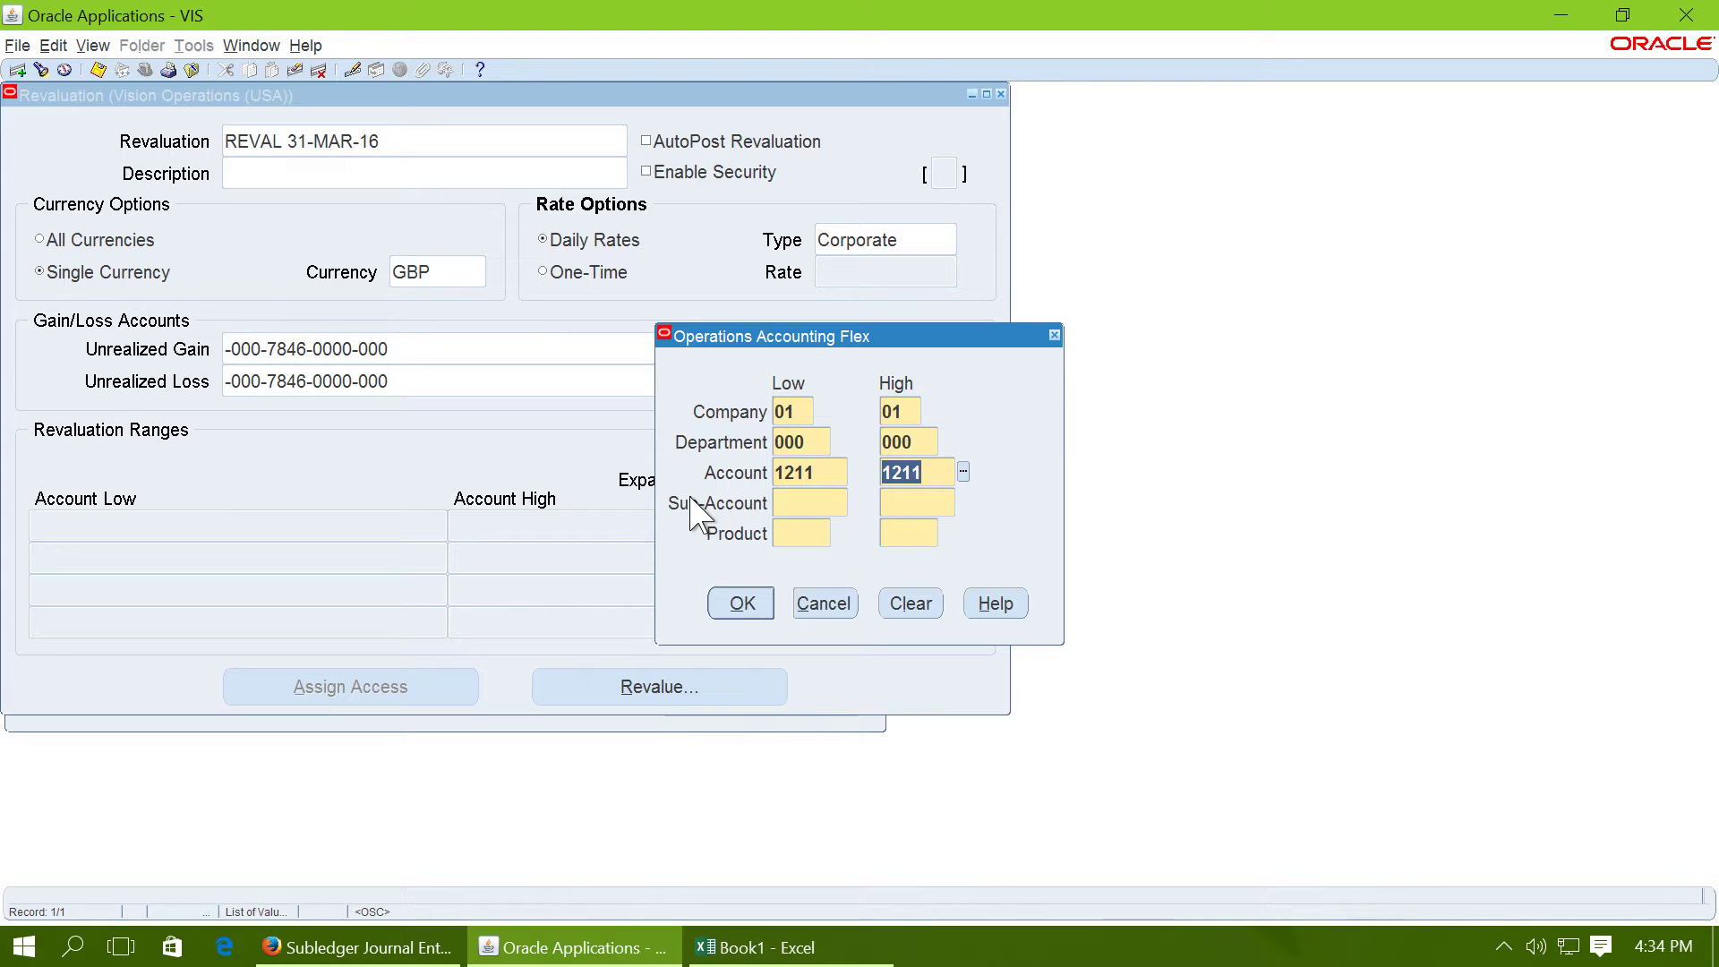
{"action": "key", "text": "Tab"}
{"action": "type", "text": "0000"}
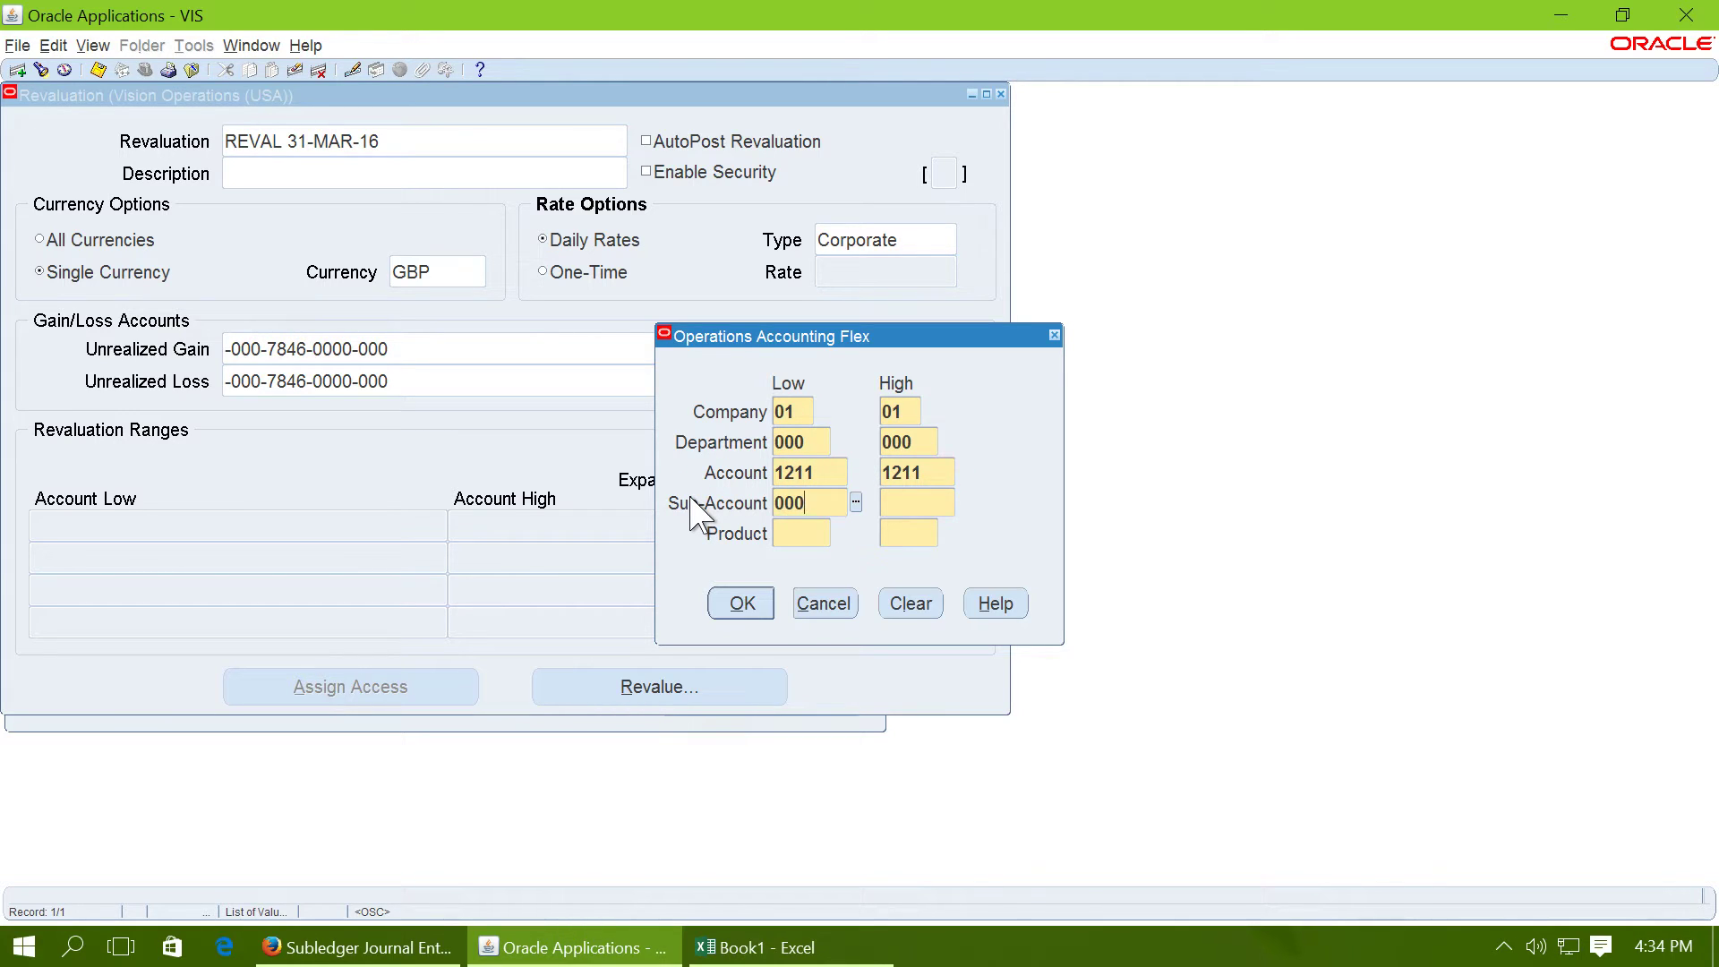
{"action": "key", "text": "Tab"}
{"action": "key", "text": "Tab"}
{"action": "type", "text": "000"}
{"action": "key", "text": "Tab"}
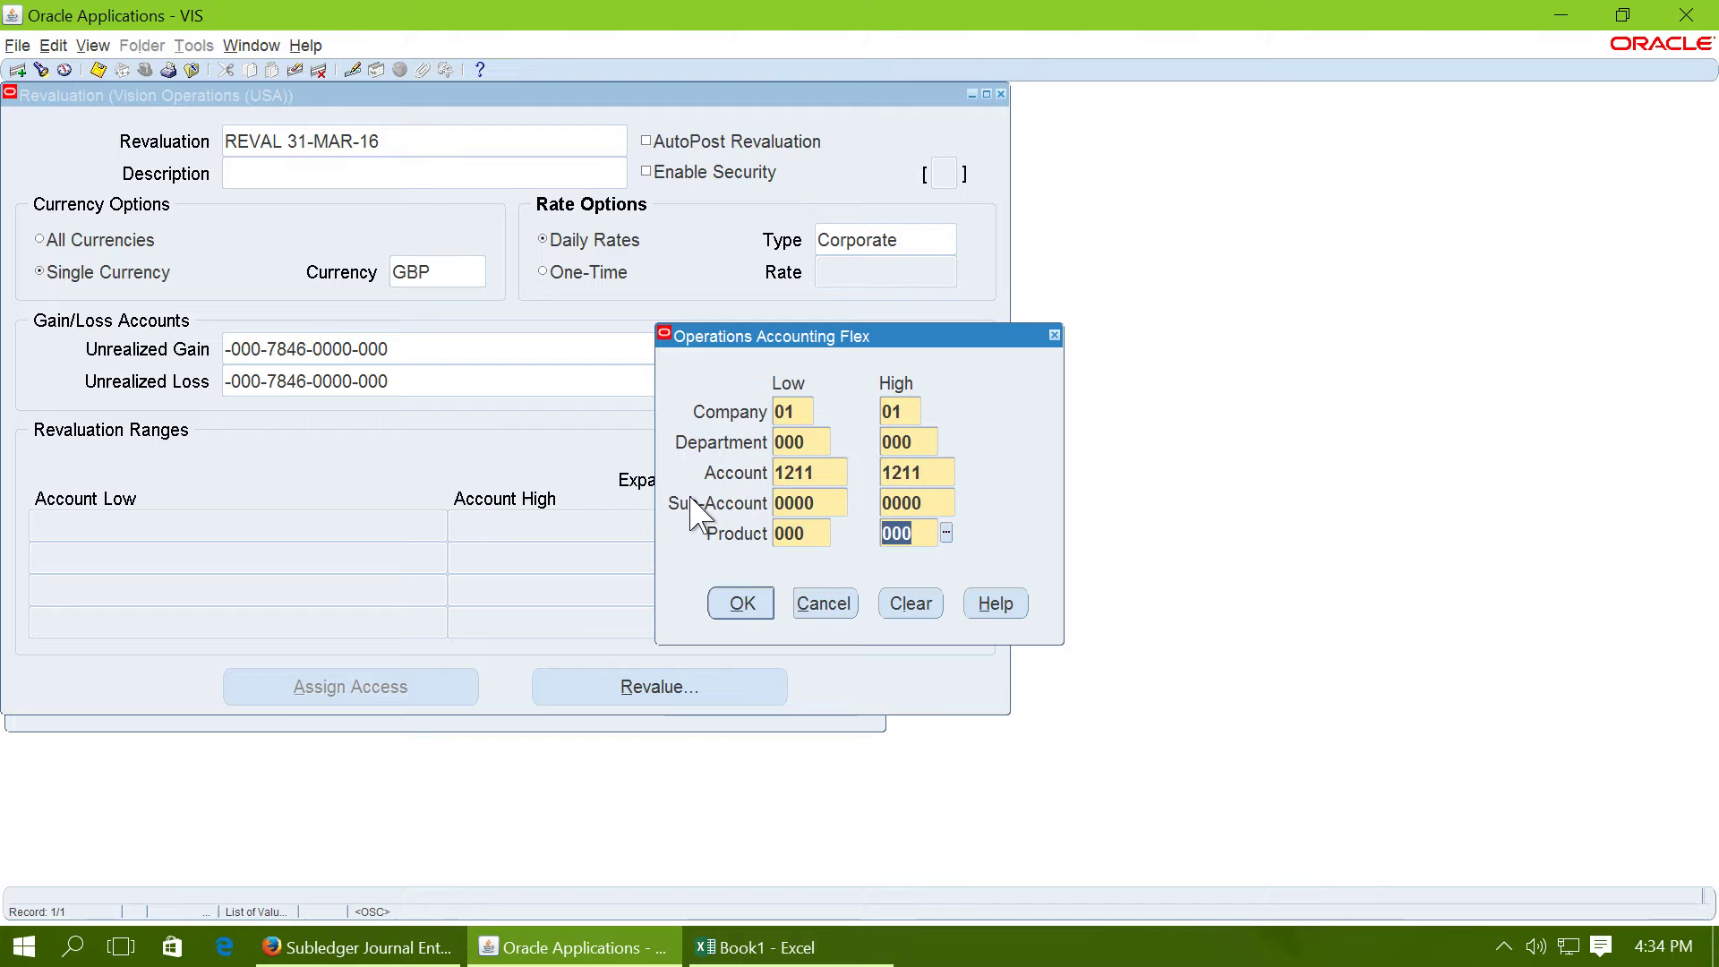
{"action": "left_click", "coordinate": [721, 603]}
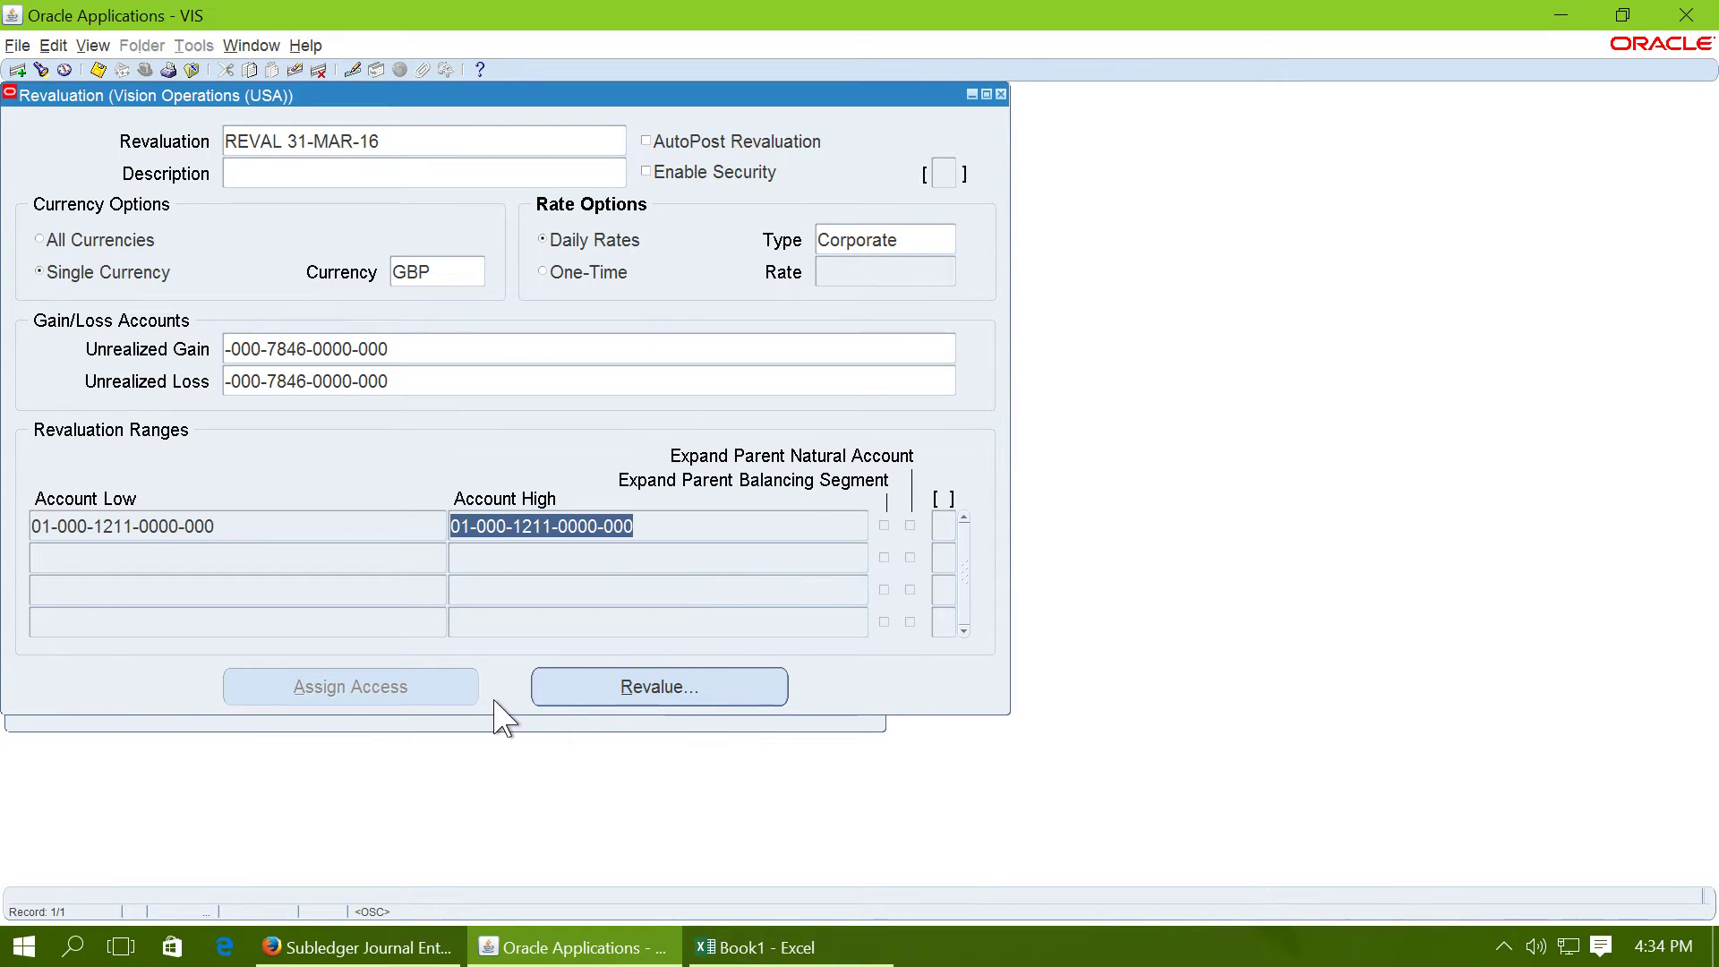
Run the revaluation for period Mar-16 and submit the Revalue Balances request.
{"action": "left_click", "coordinate": [674, 686]}
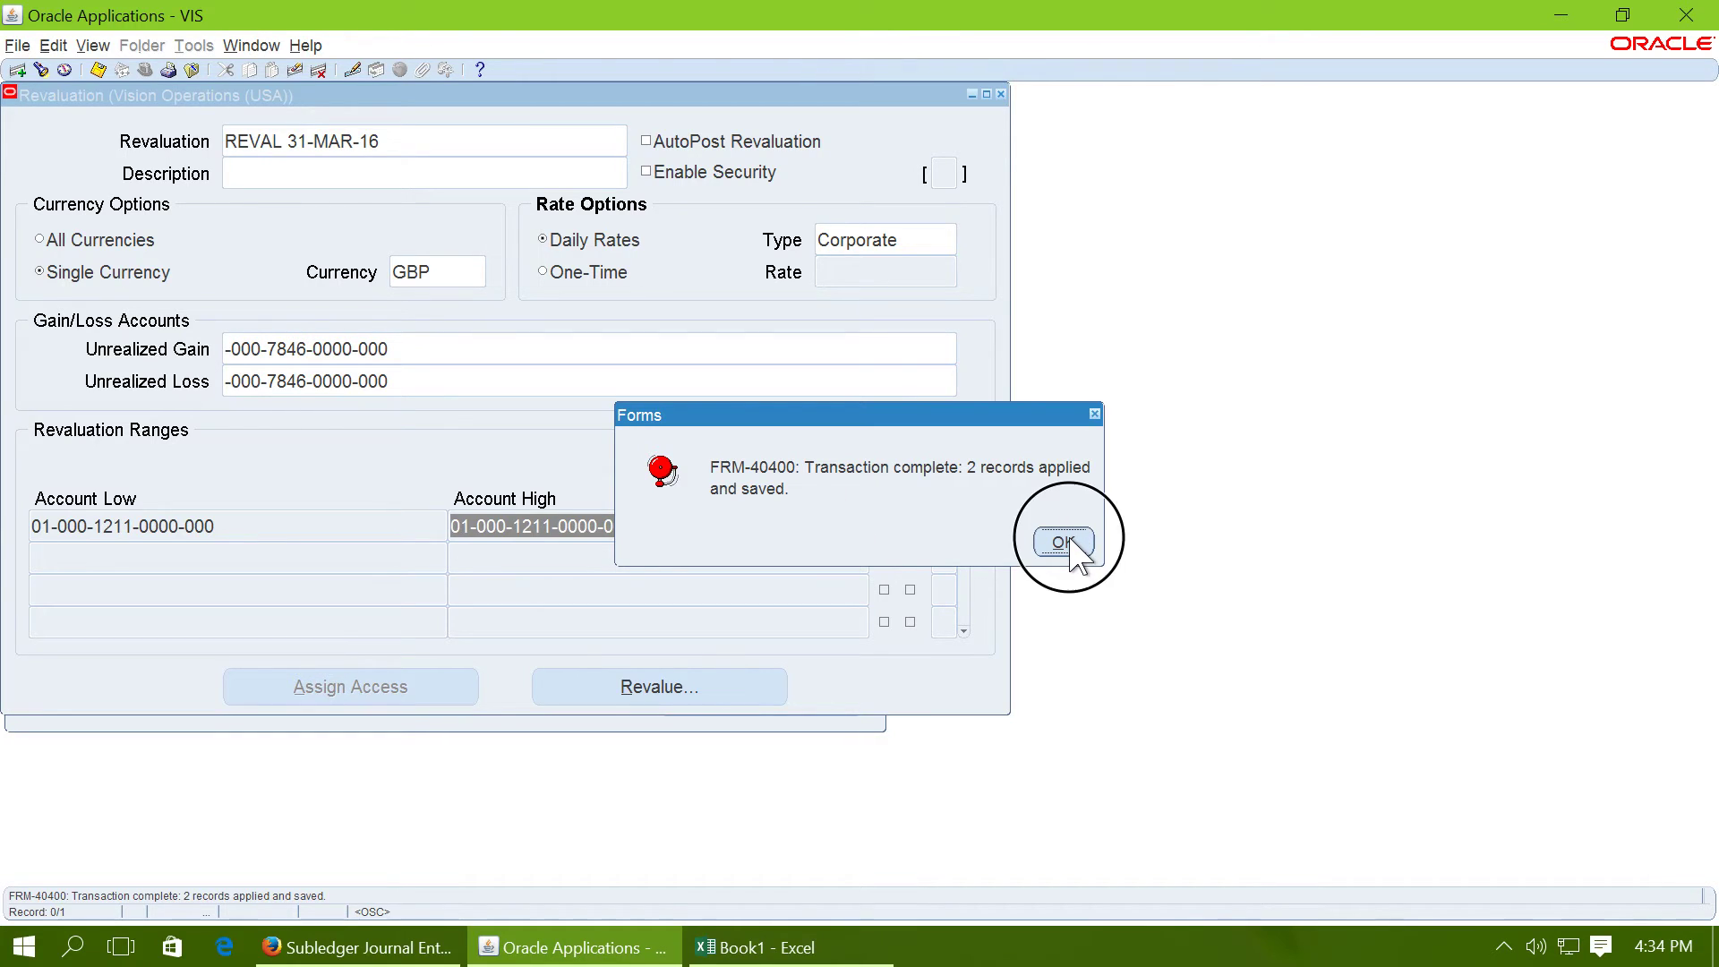
{"action": "left_click", "coordinate": [1063, 542]}
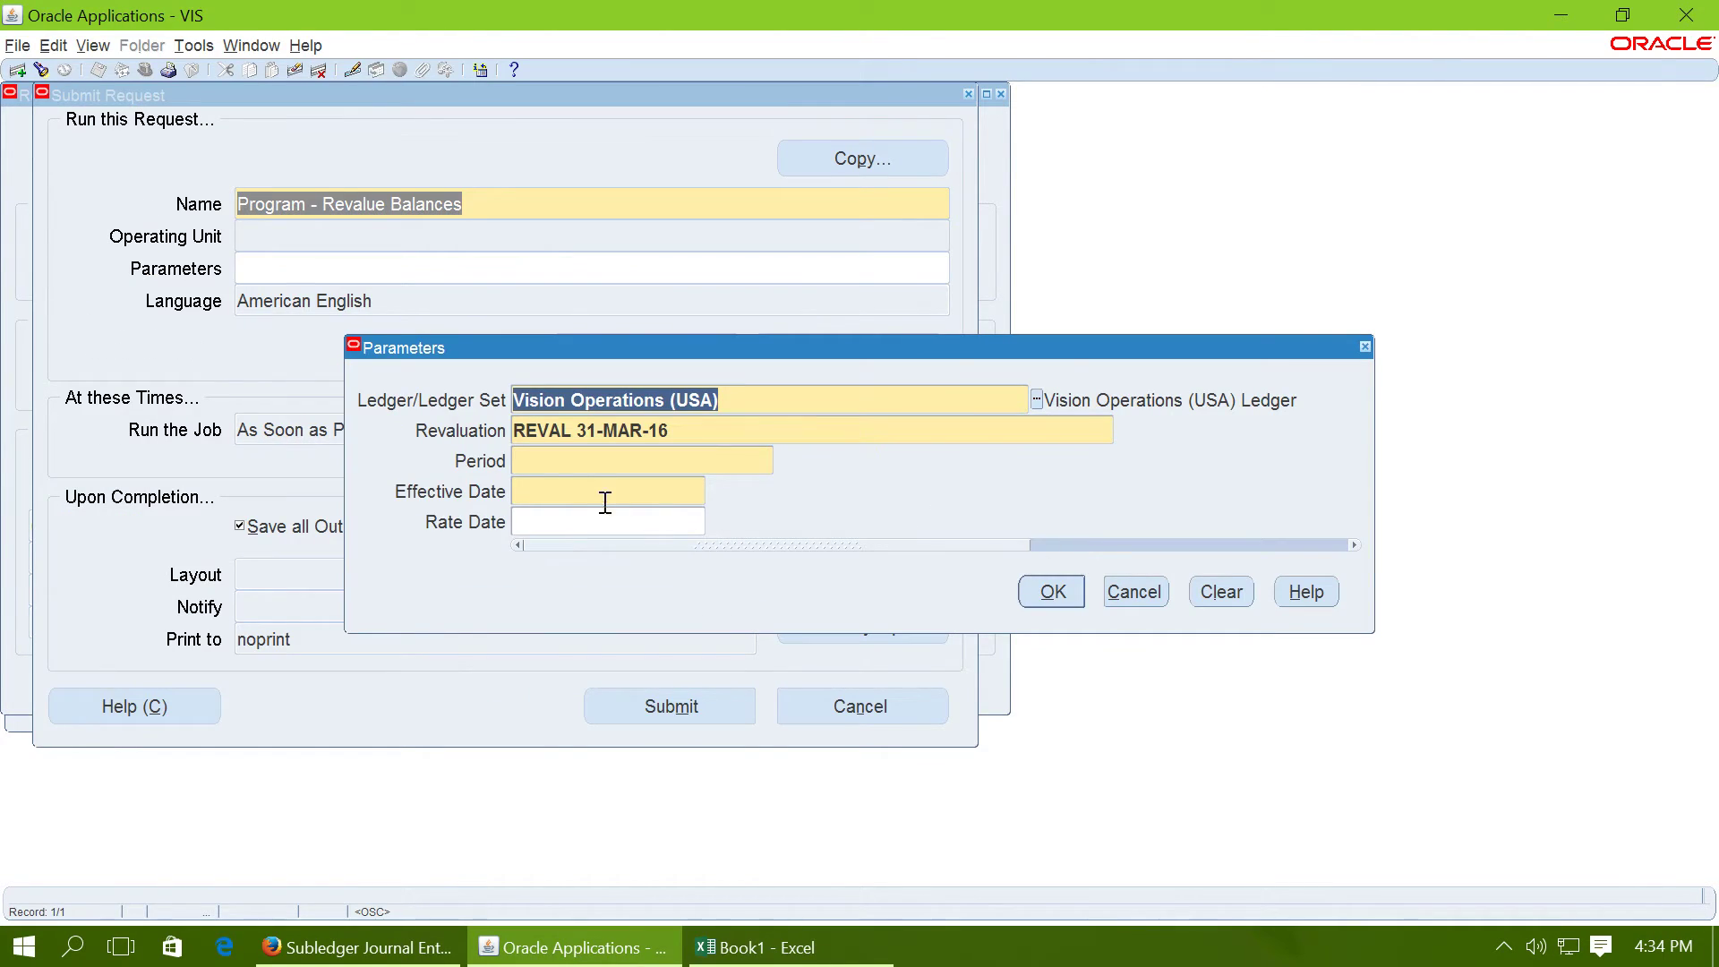
{"action": "left_click", "coordinate": [592, 462]}
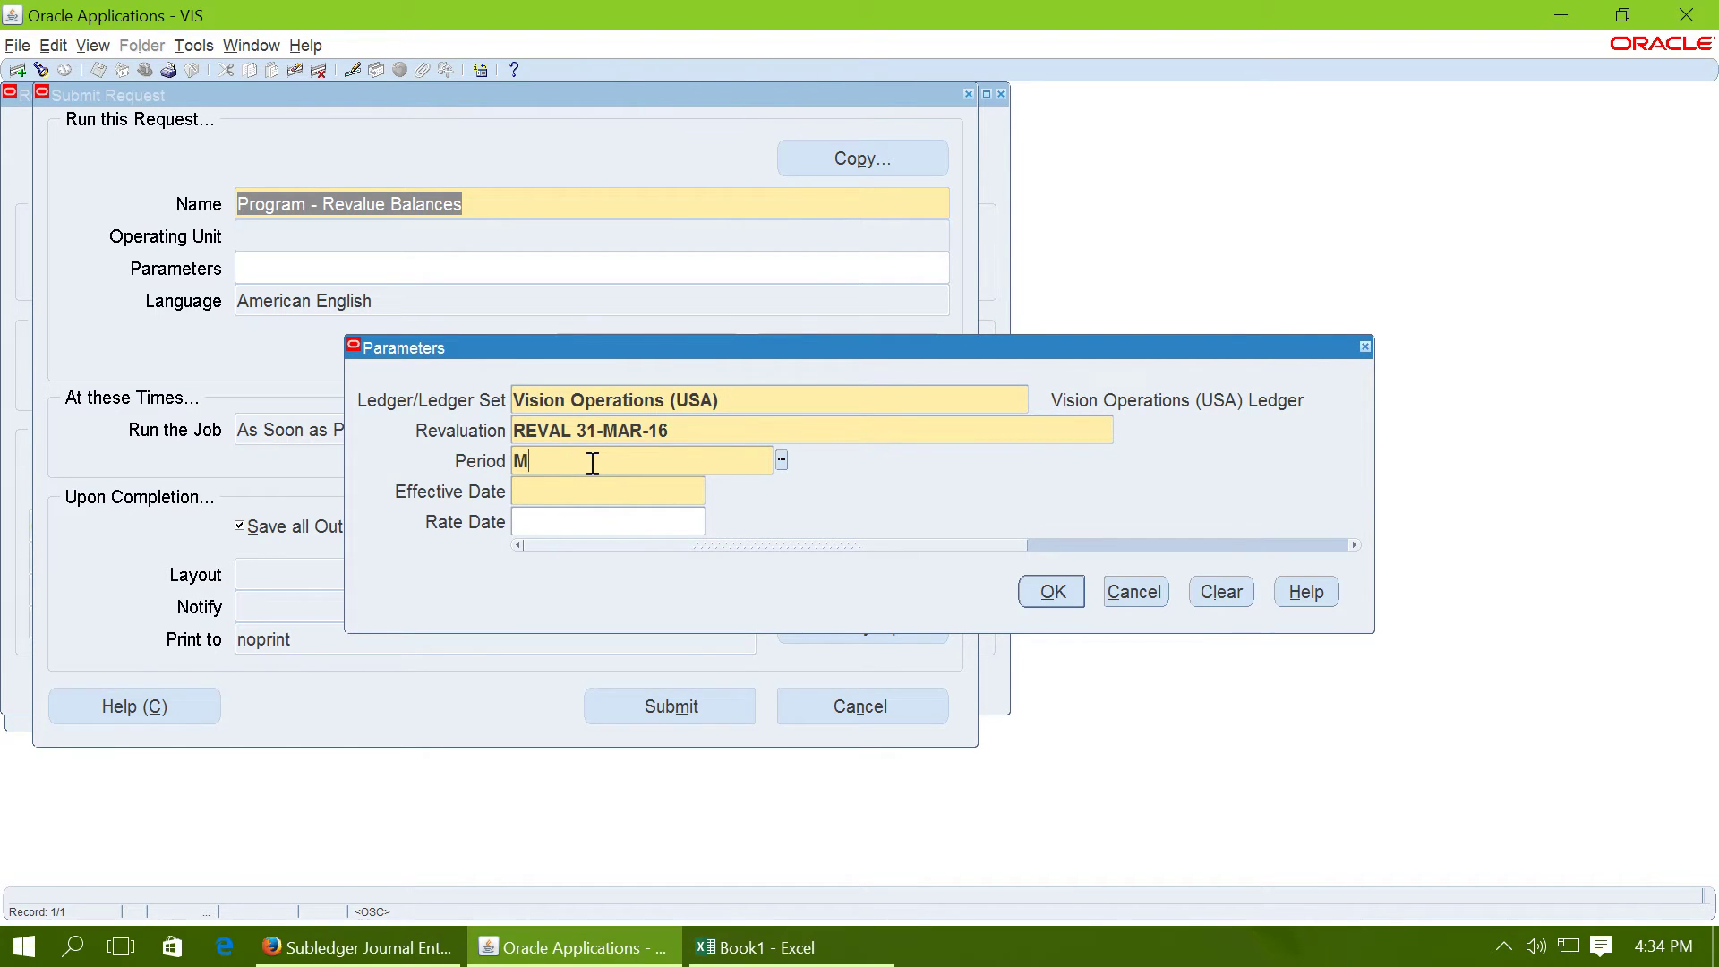
{"action": "type", "text": "Mar-16"}
{"action": "key", "text": "Tab"}
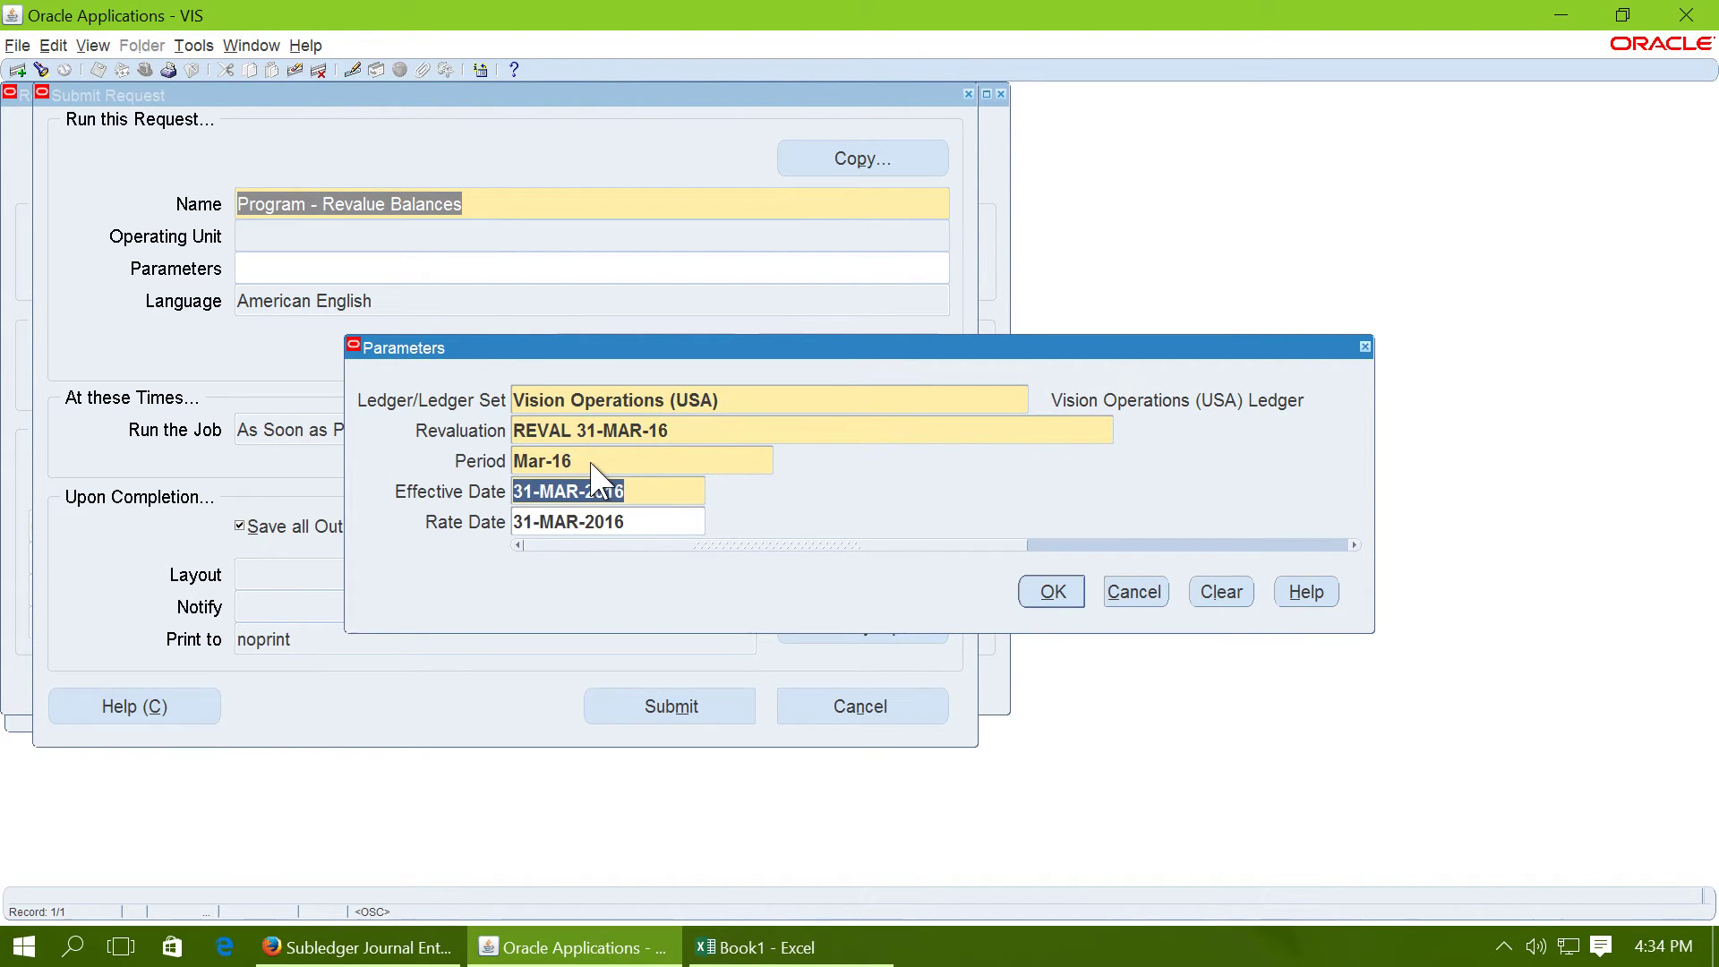
{"action": "left_click", "coordinate": [1030, 583]}
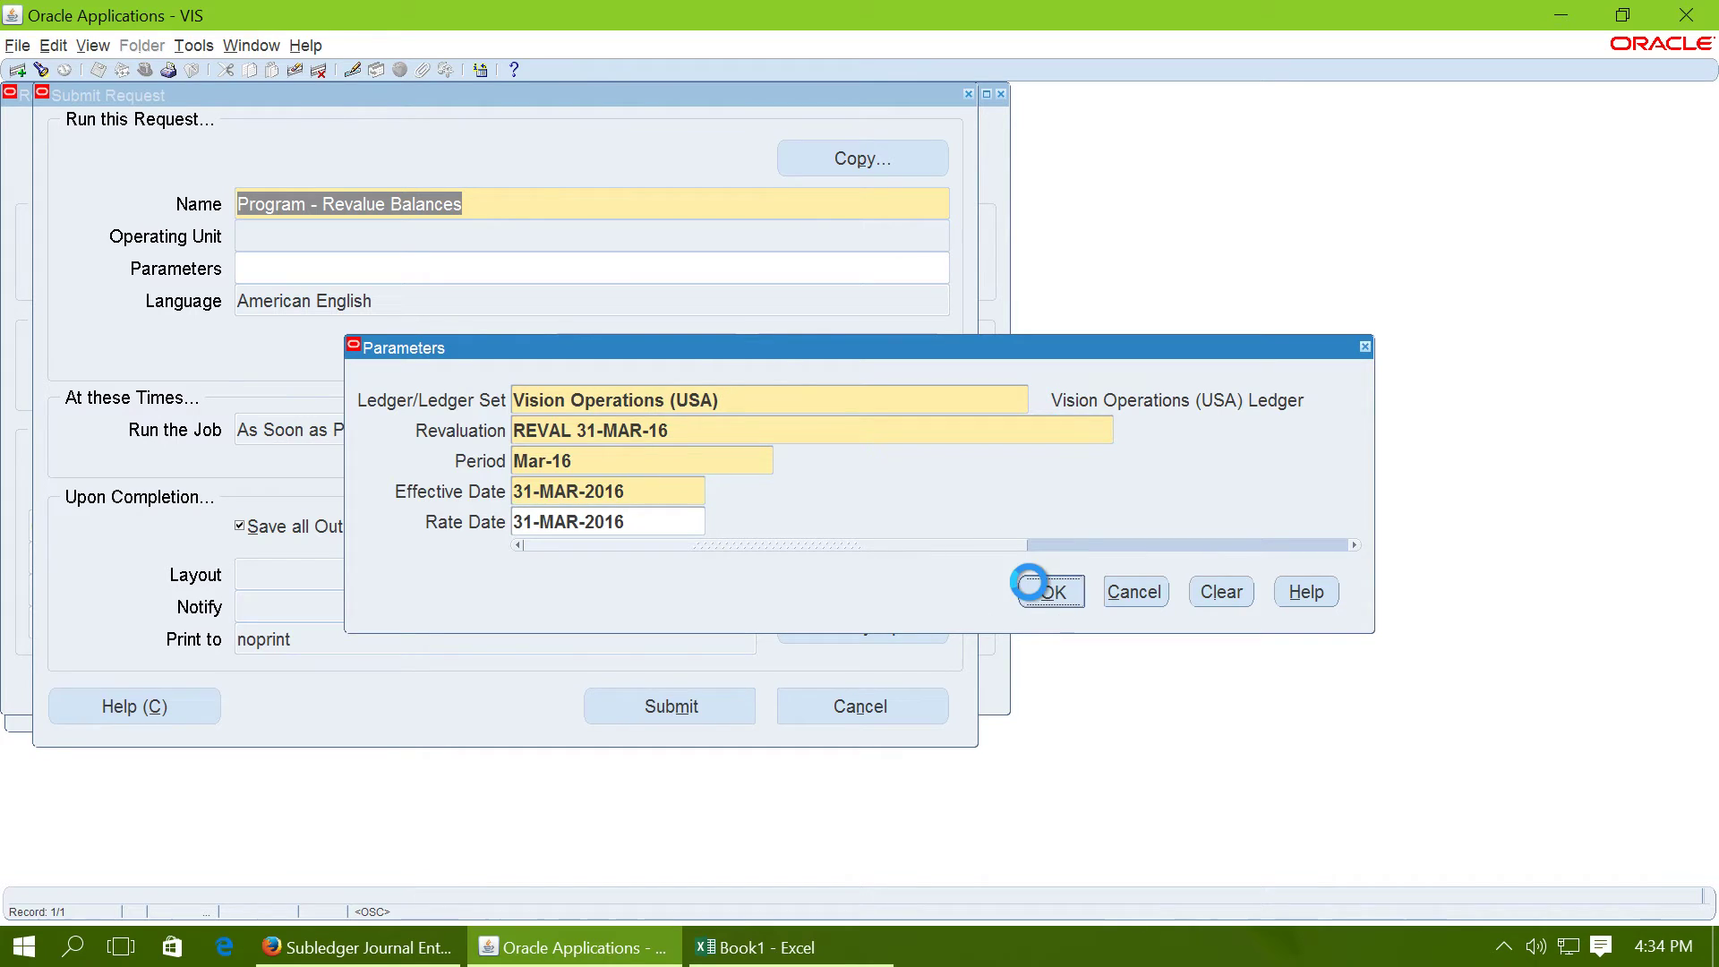
{"action": "left_click", "coordinate": [671, 707]}
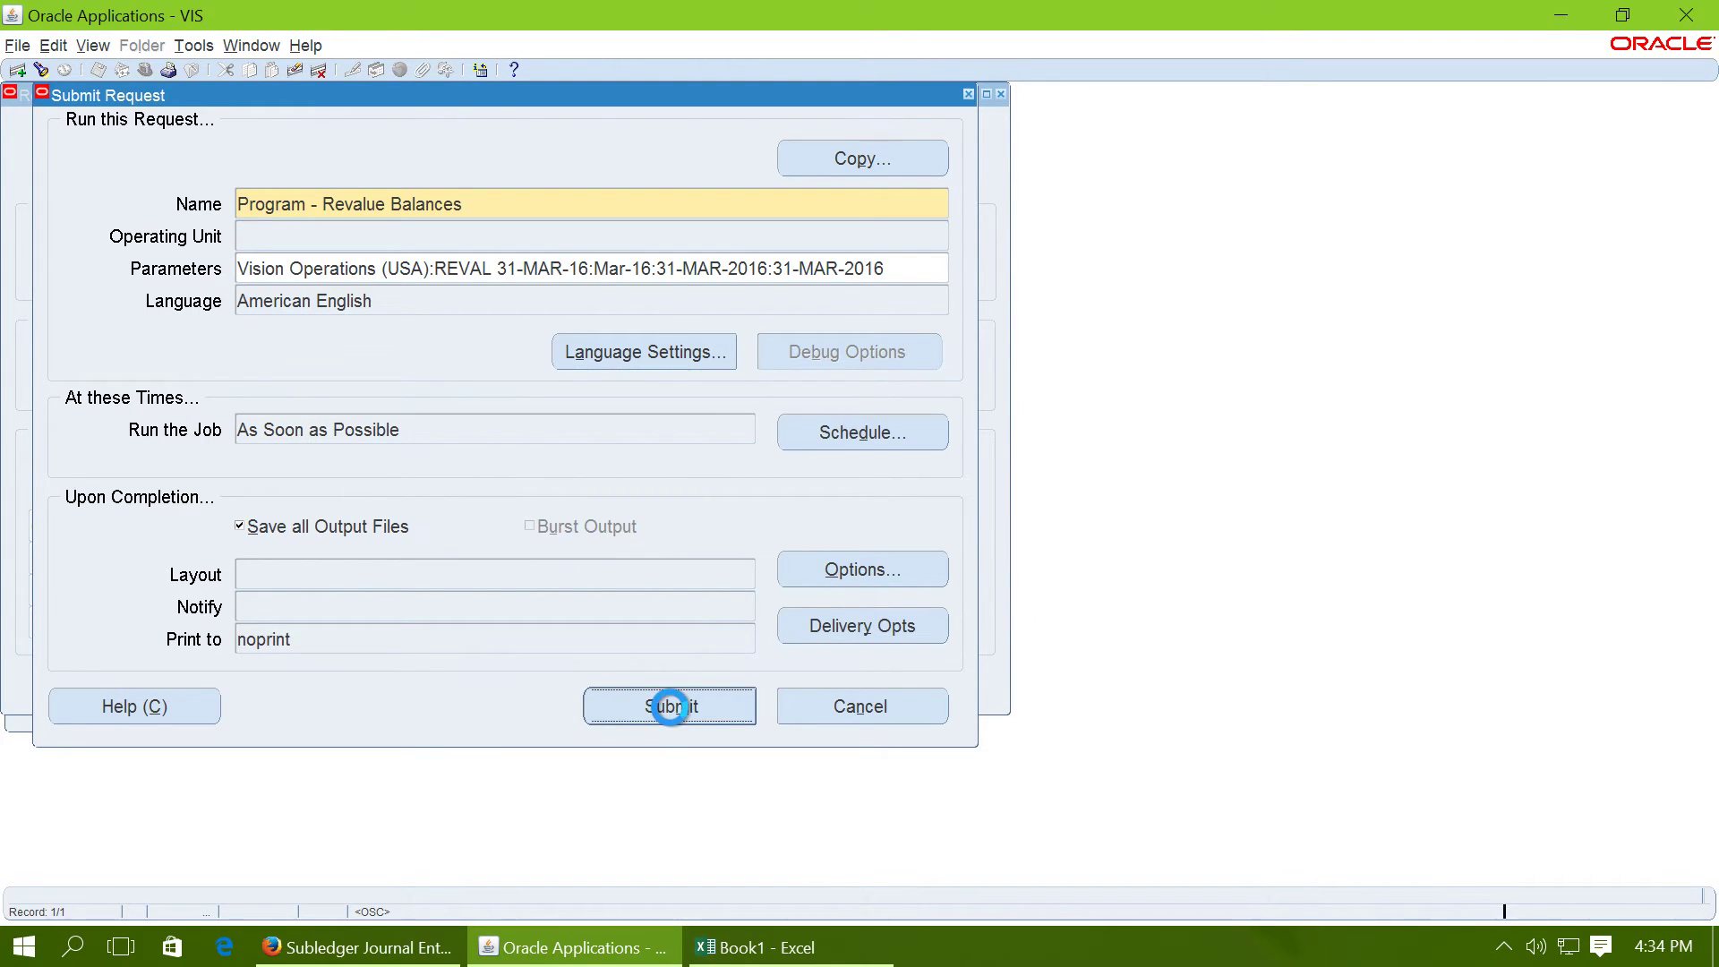
{"action": "left_click", "coordinate": [1005, 521]}
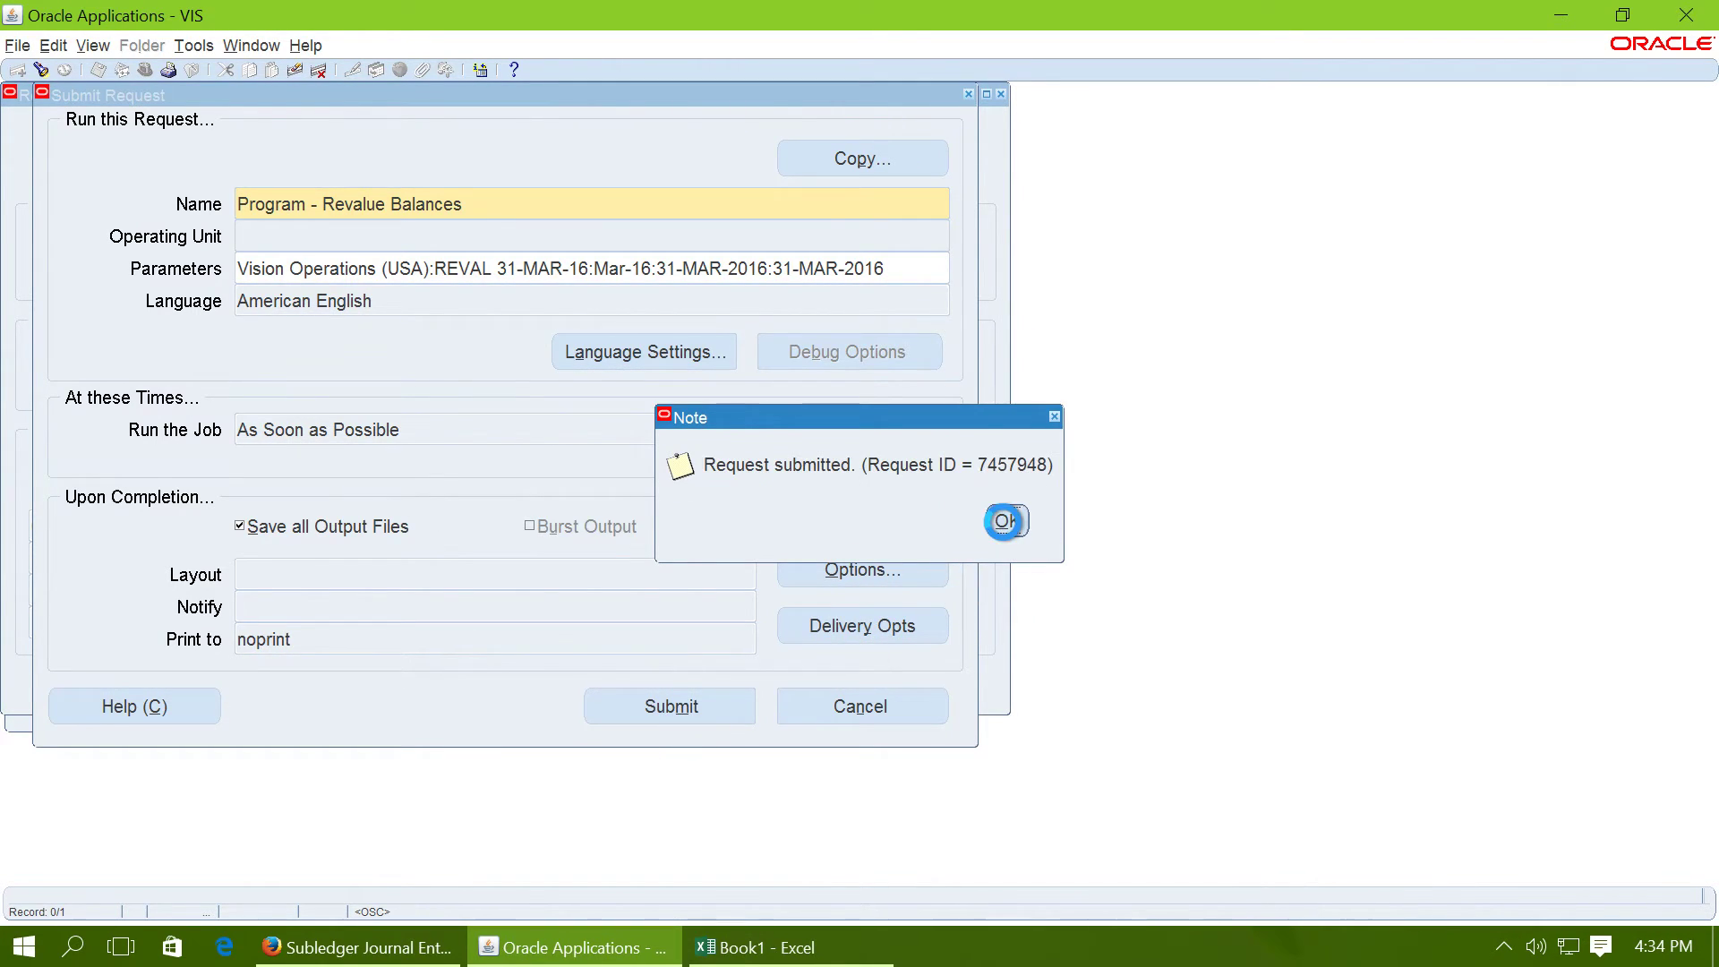
Refresh the Requests list until Revalue Balances shows Completed Normal, then close it.
{"action": "left_click", "coordinate": [1002, 94]}
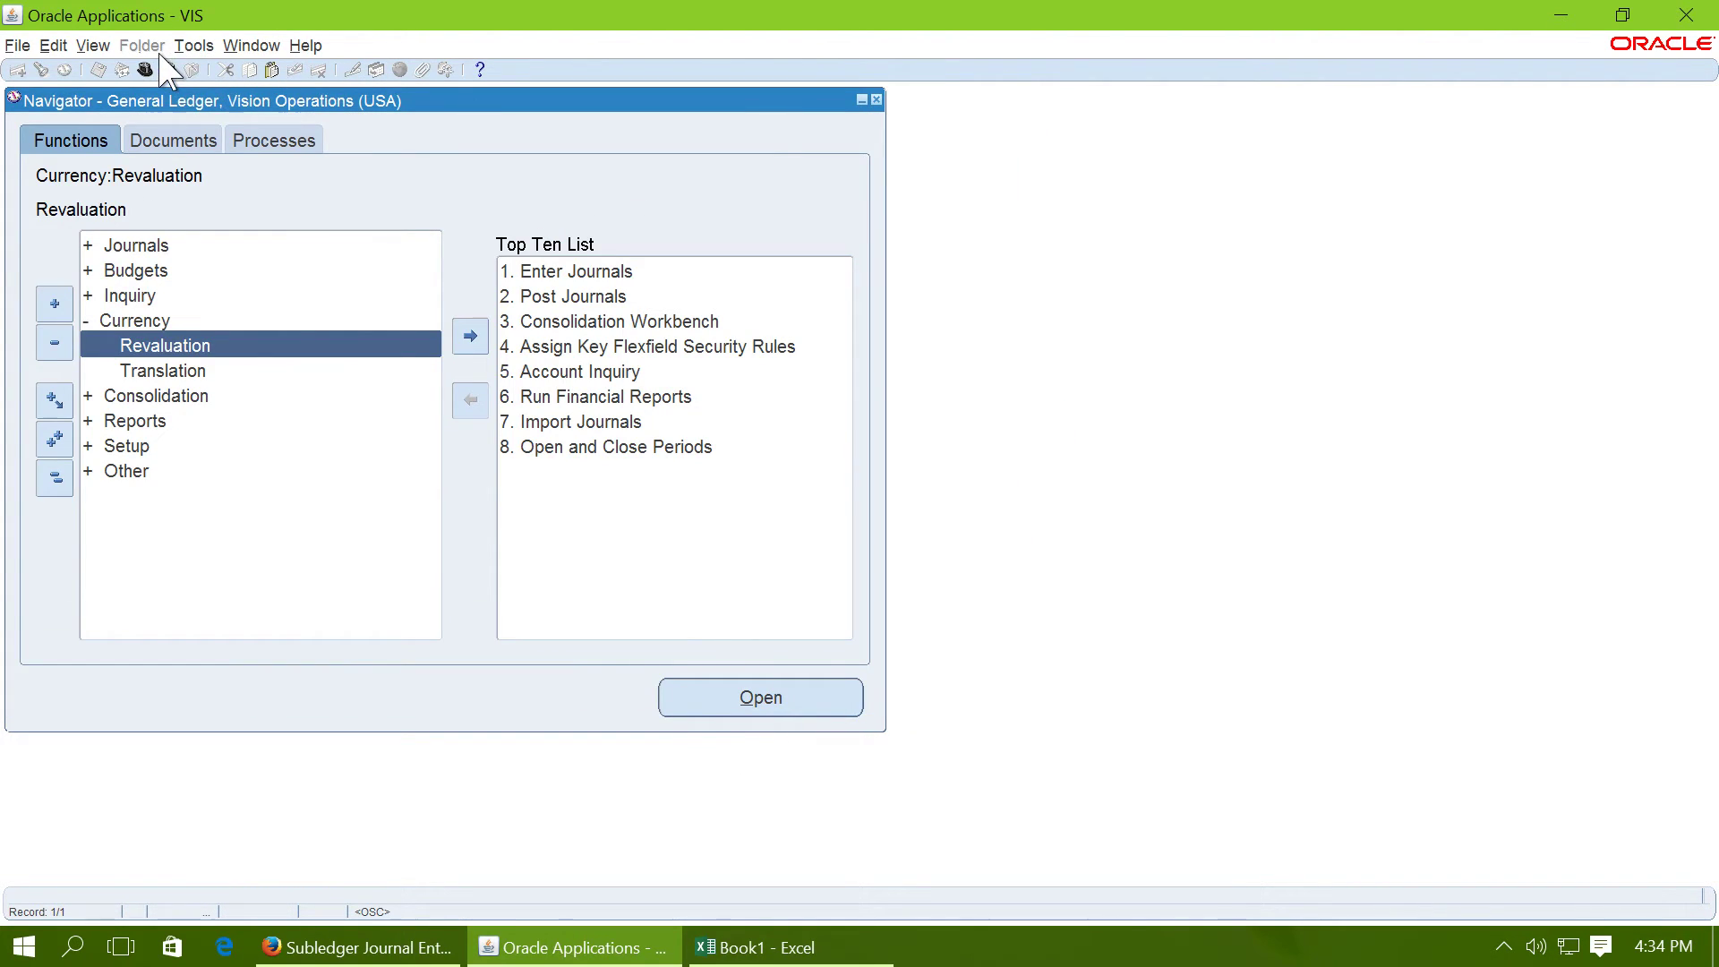
{"action": "left_click", "coordinate": [92, 45]}
{"action": "left_click", "coordinate": [154, 330]}
{"action": "left_click", "coordinate": [838, 670]}
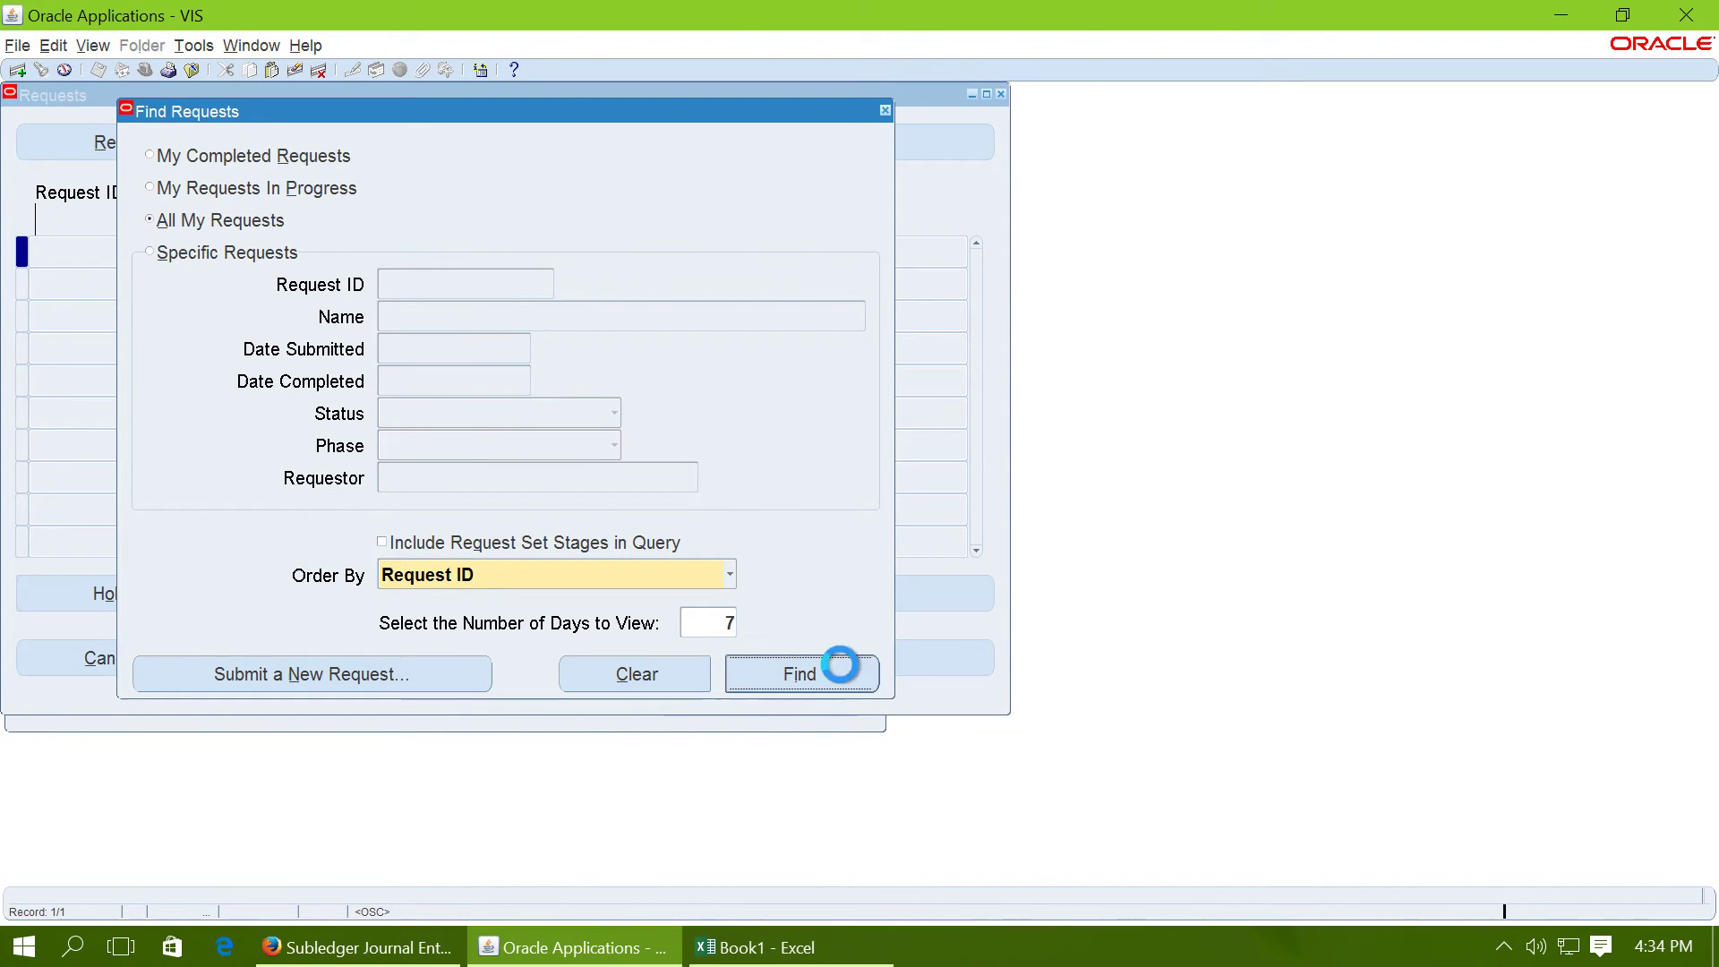
{"action": "left_click_drag", "start_coordinate": [551, 94], "coordinate": [876, 151]}
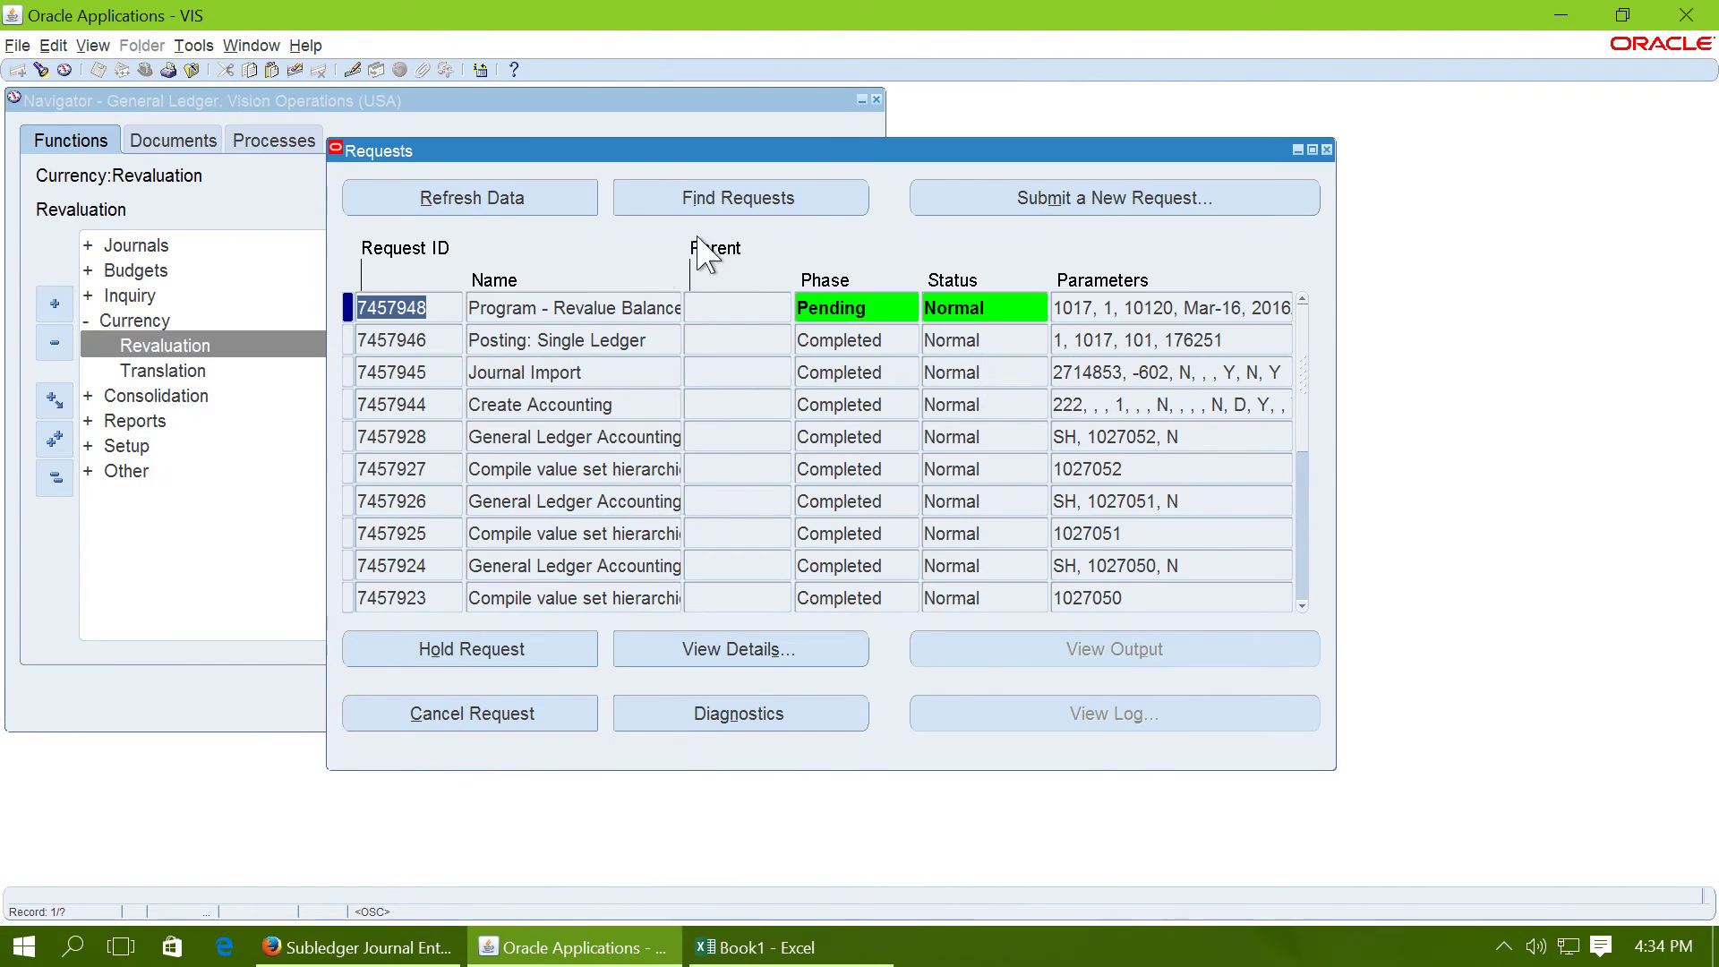
{"action": "left_click", "coordinate": [514, 199]}
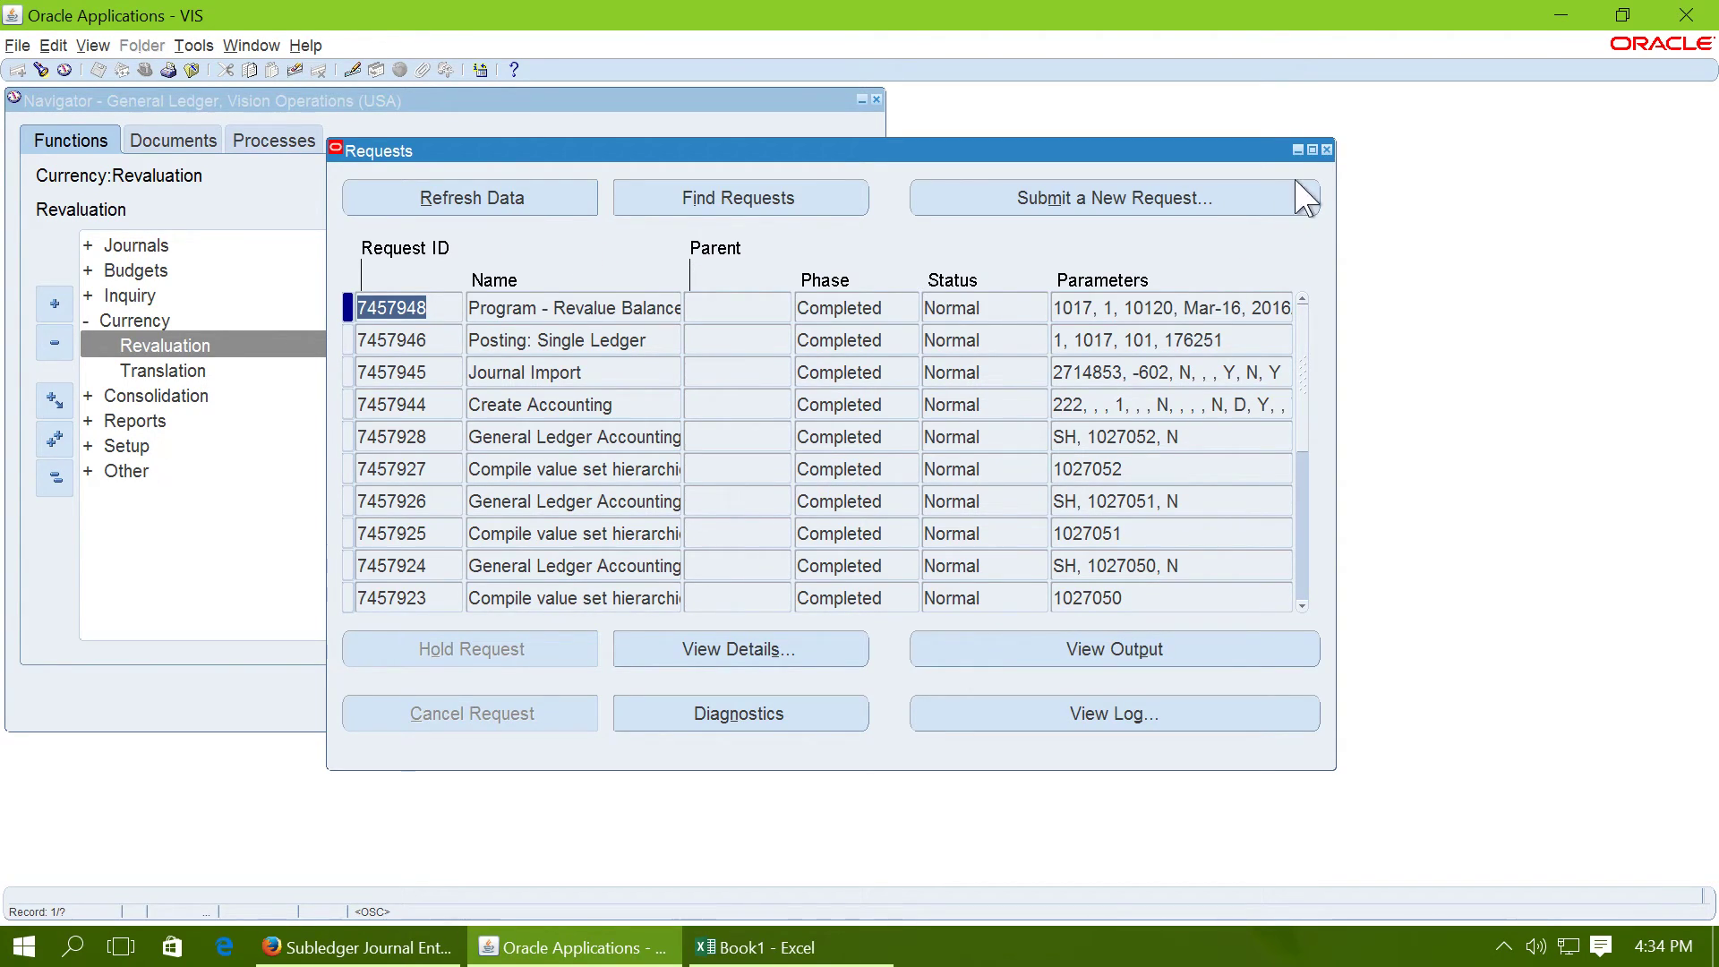
{"action": "left_click", "coordinate": [1328, 149]}
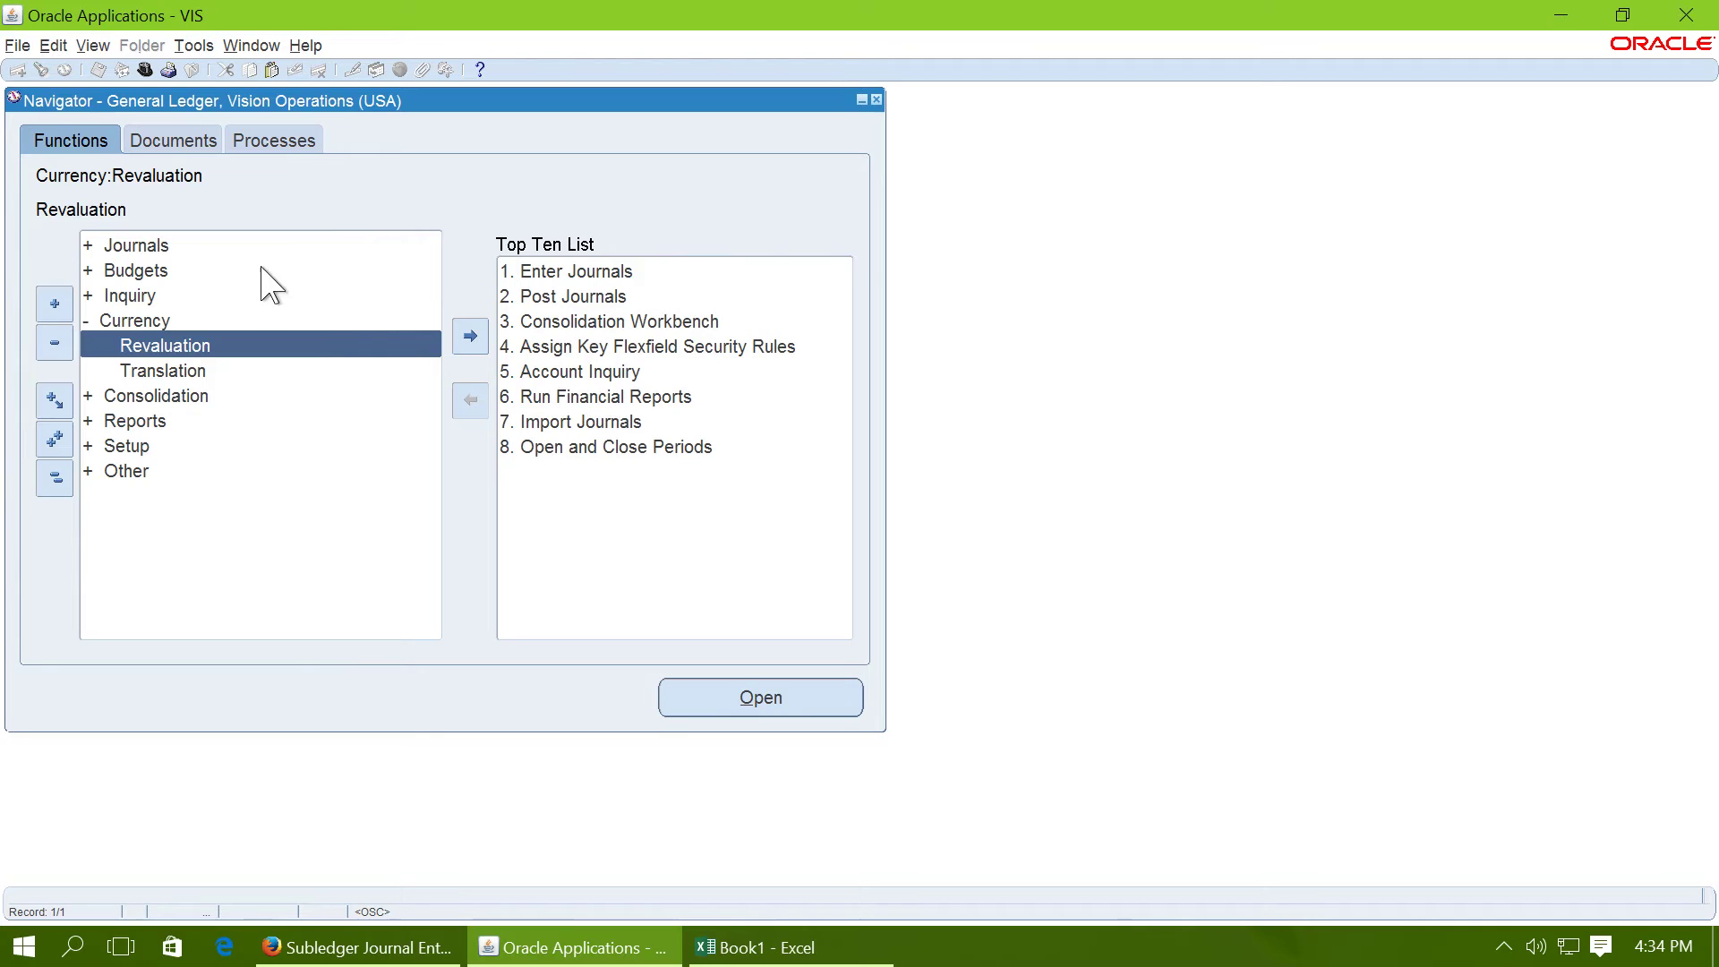
Find the journals for period Mar-16 in the journal entry form.
{"action": "double_click", "coordinate": [191, 240]}
{"action": "double_click", "coordinate": [186, 268]}
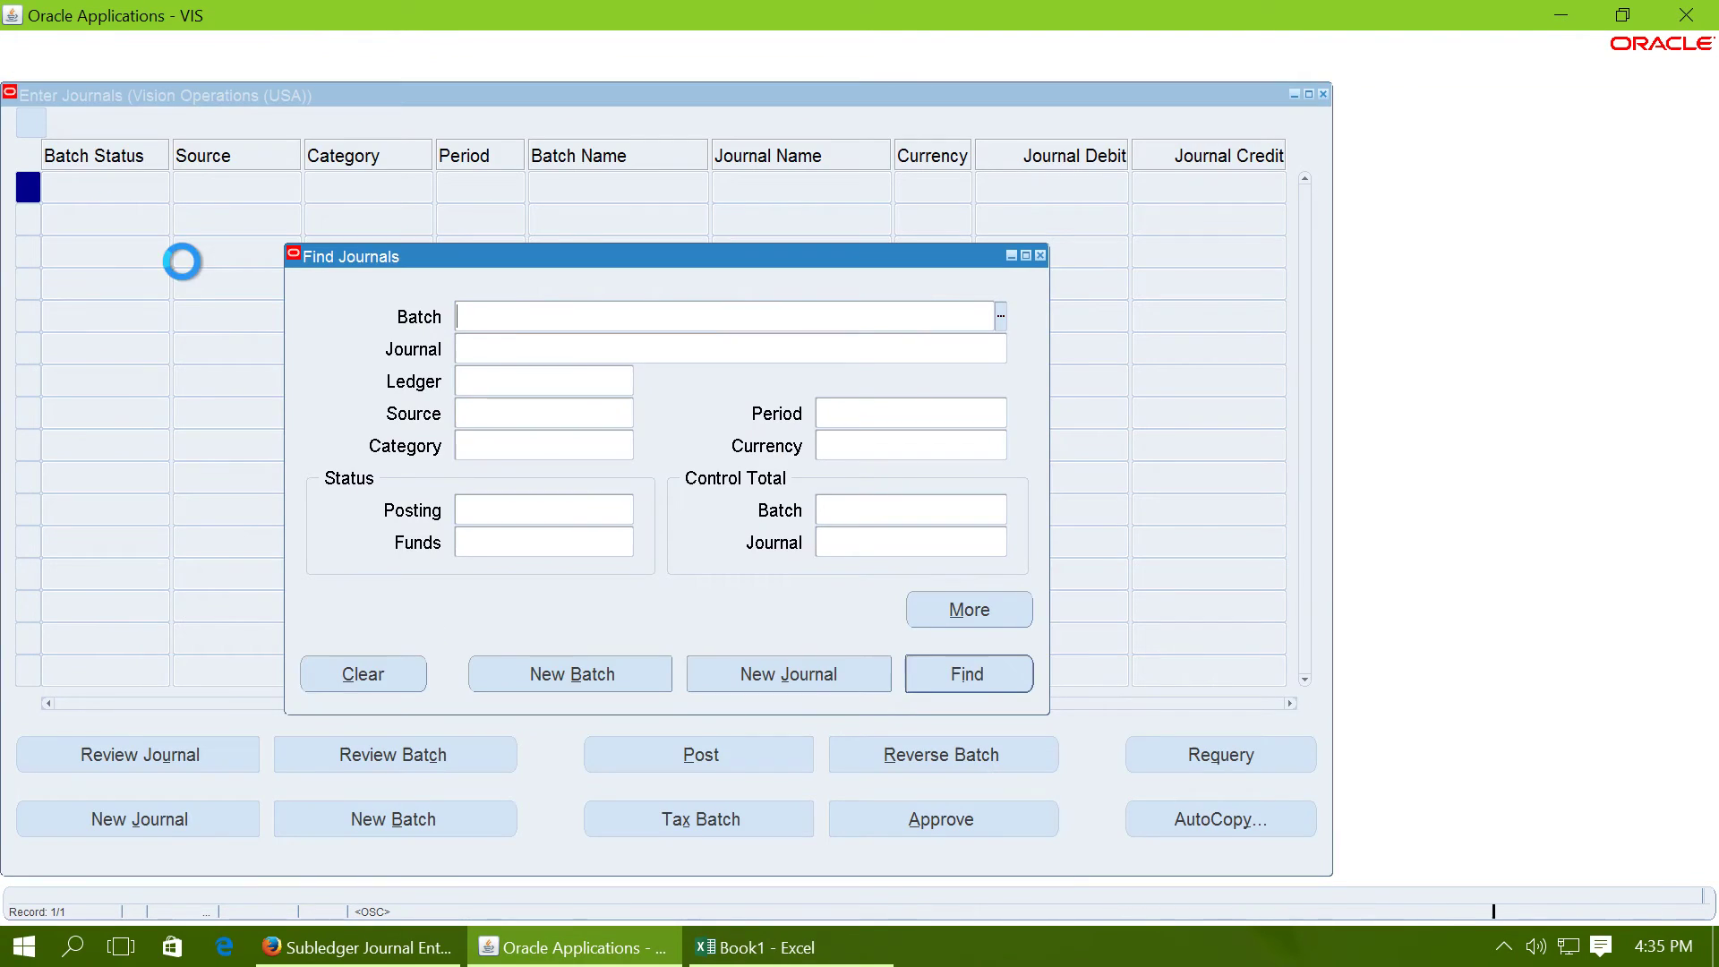
{"action": "left_click", "coordinate": [867, 412]}
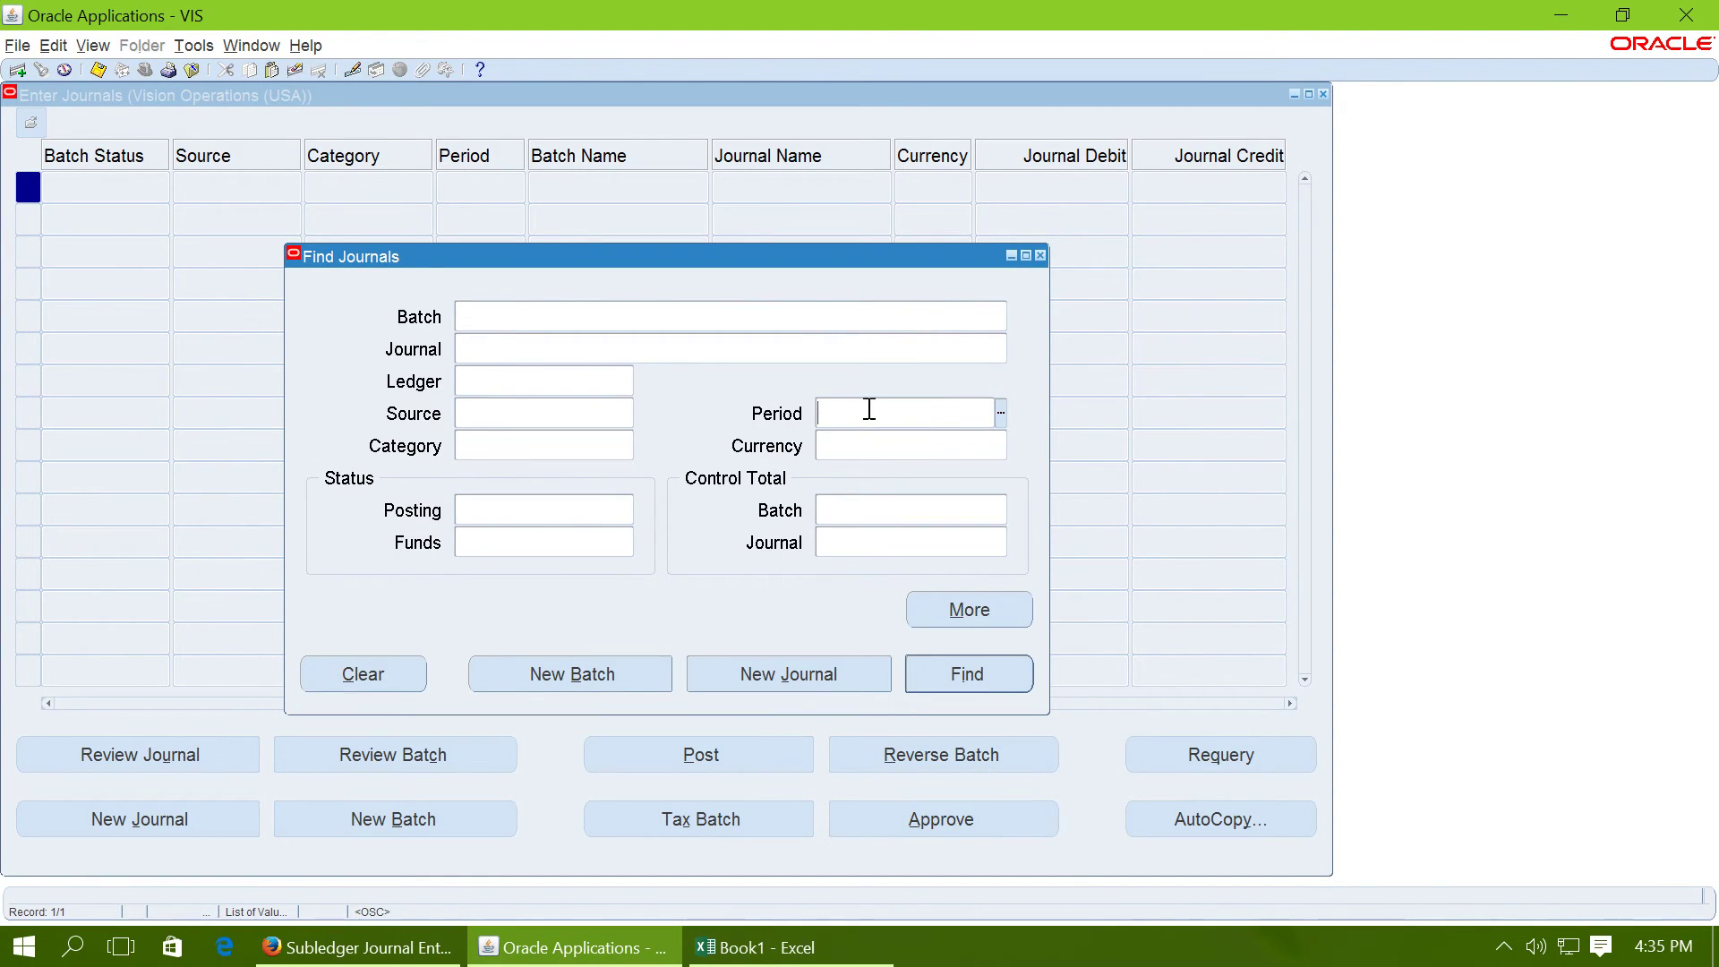
{"action": "type", "text": "Mar-16"}
{"action": "key", "text": "Tab"}
{"action": "left_click", "coordinate": [939, 676]}
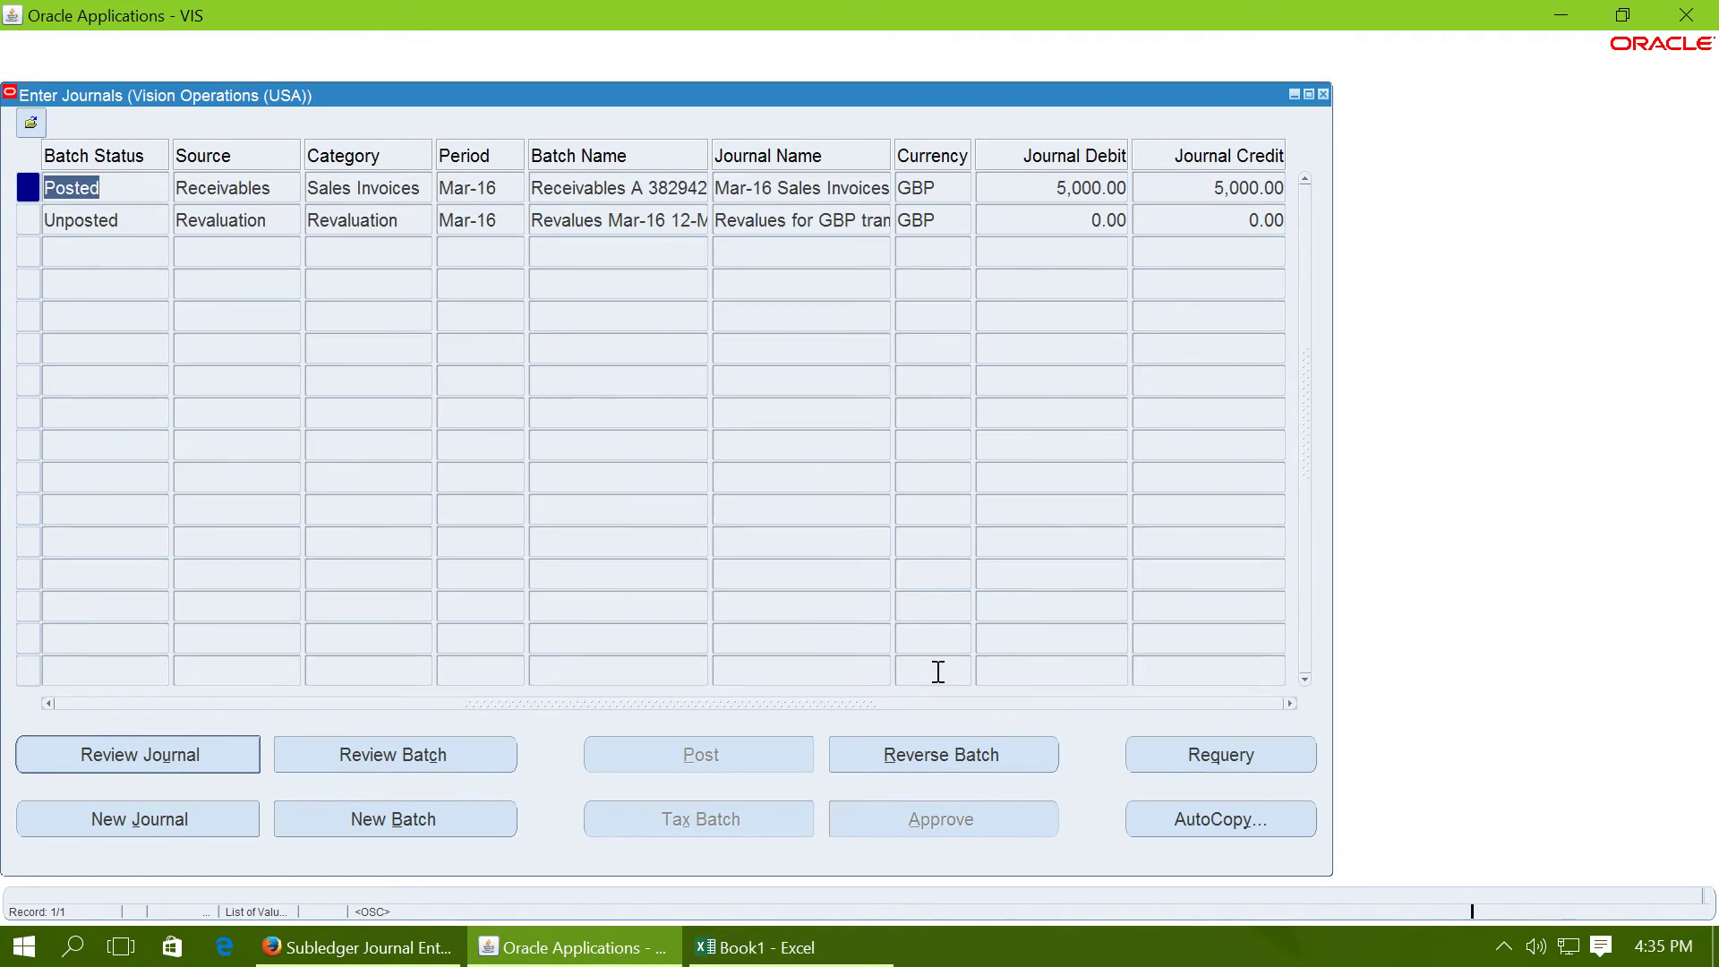
Review the unposted revaluation journal's 1,100.00 USD lines on accounts 1211 and 7846.
{"action": "left_click", "coordinate": [119, 220]}
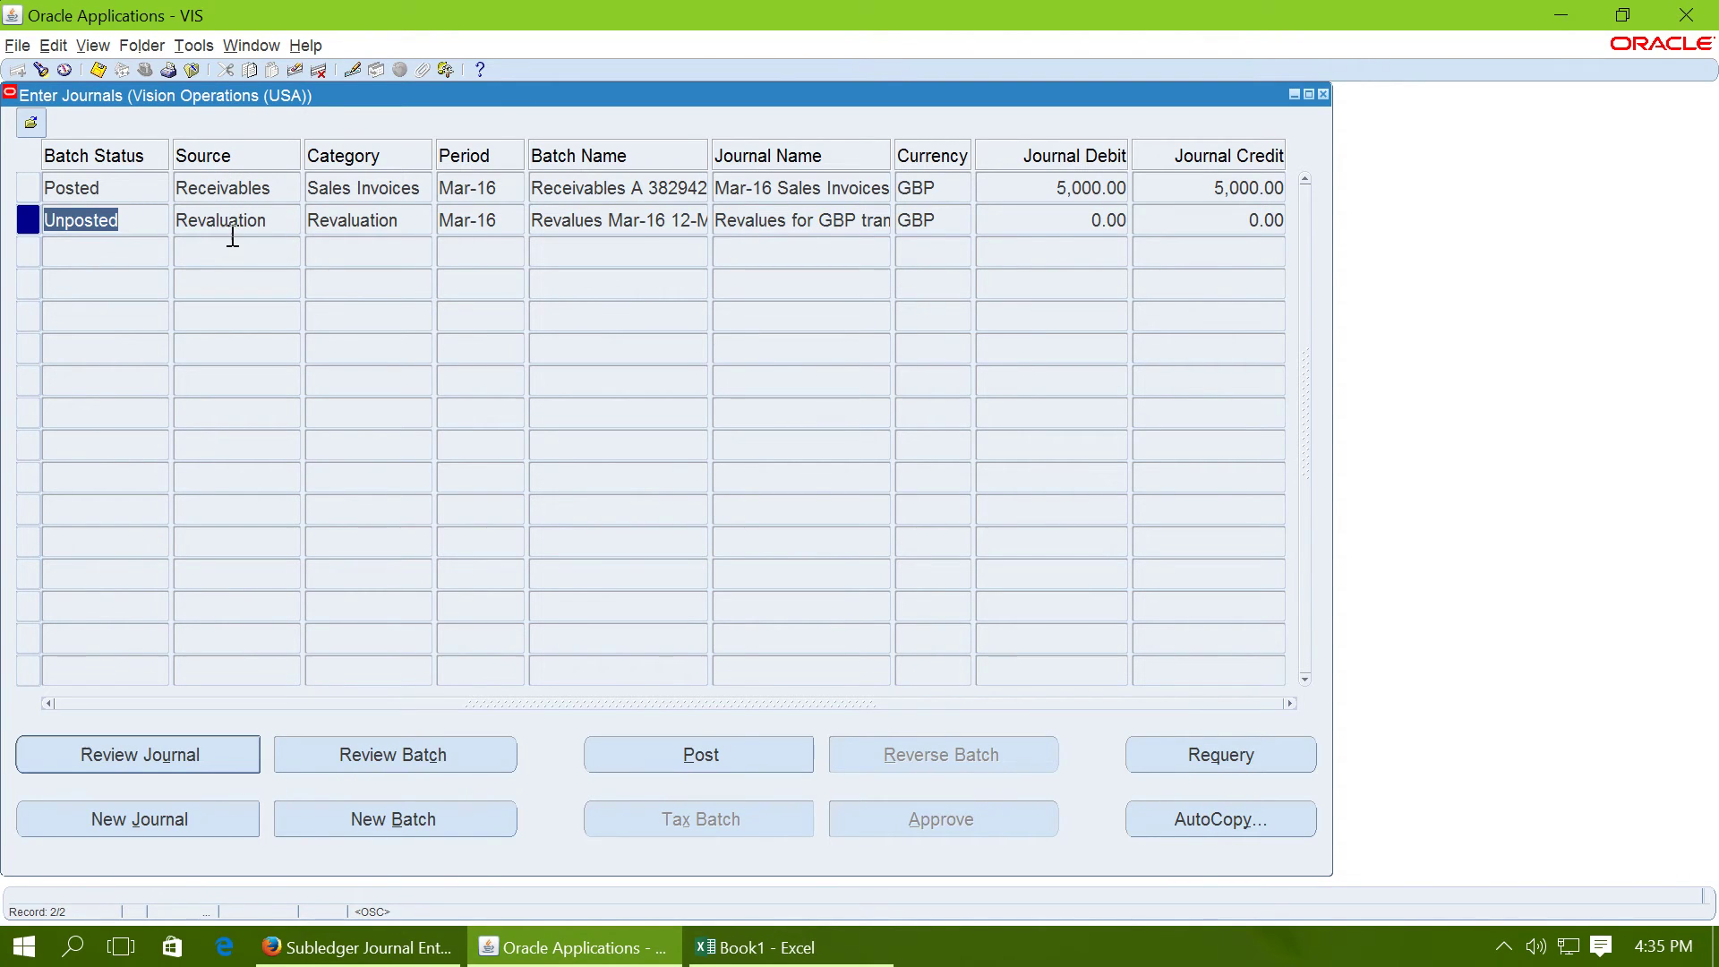
{"action": "left_click", "coordinate": [200, 752]}
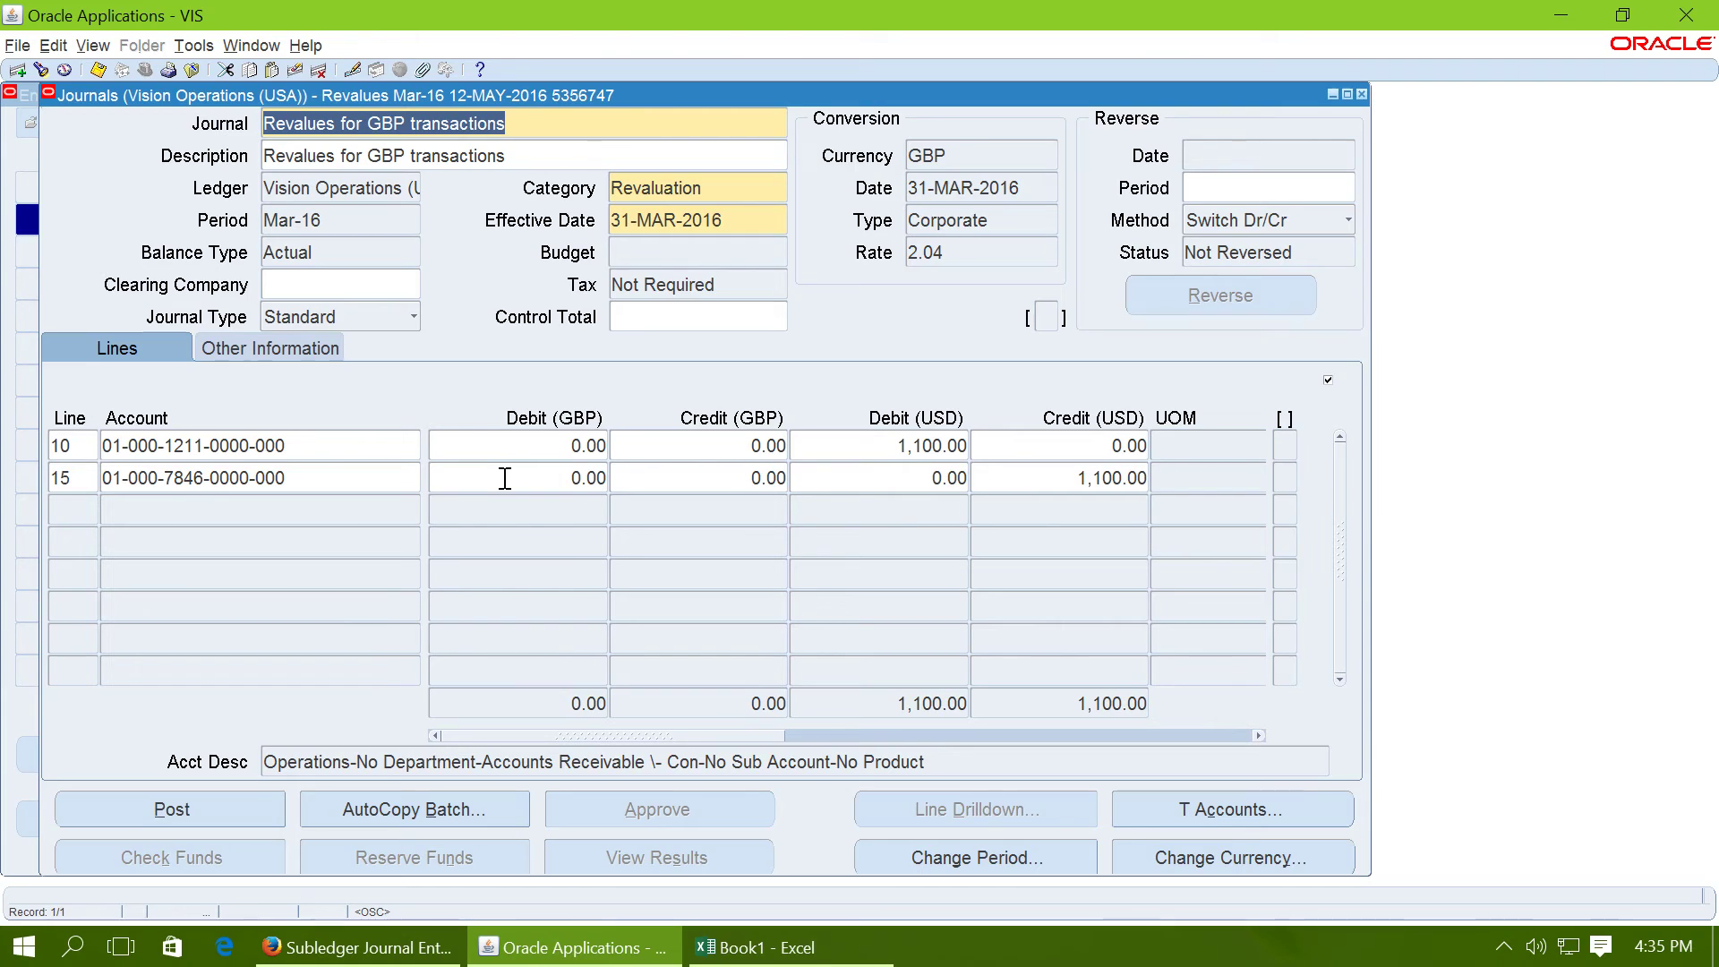
{"action": "left_click", "coordinate": [502, 478]}
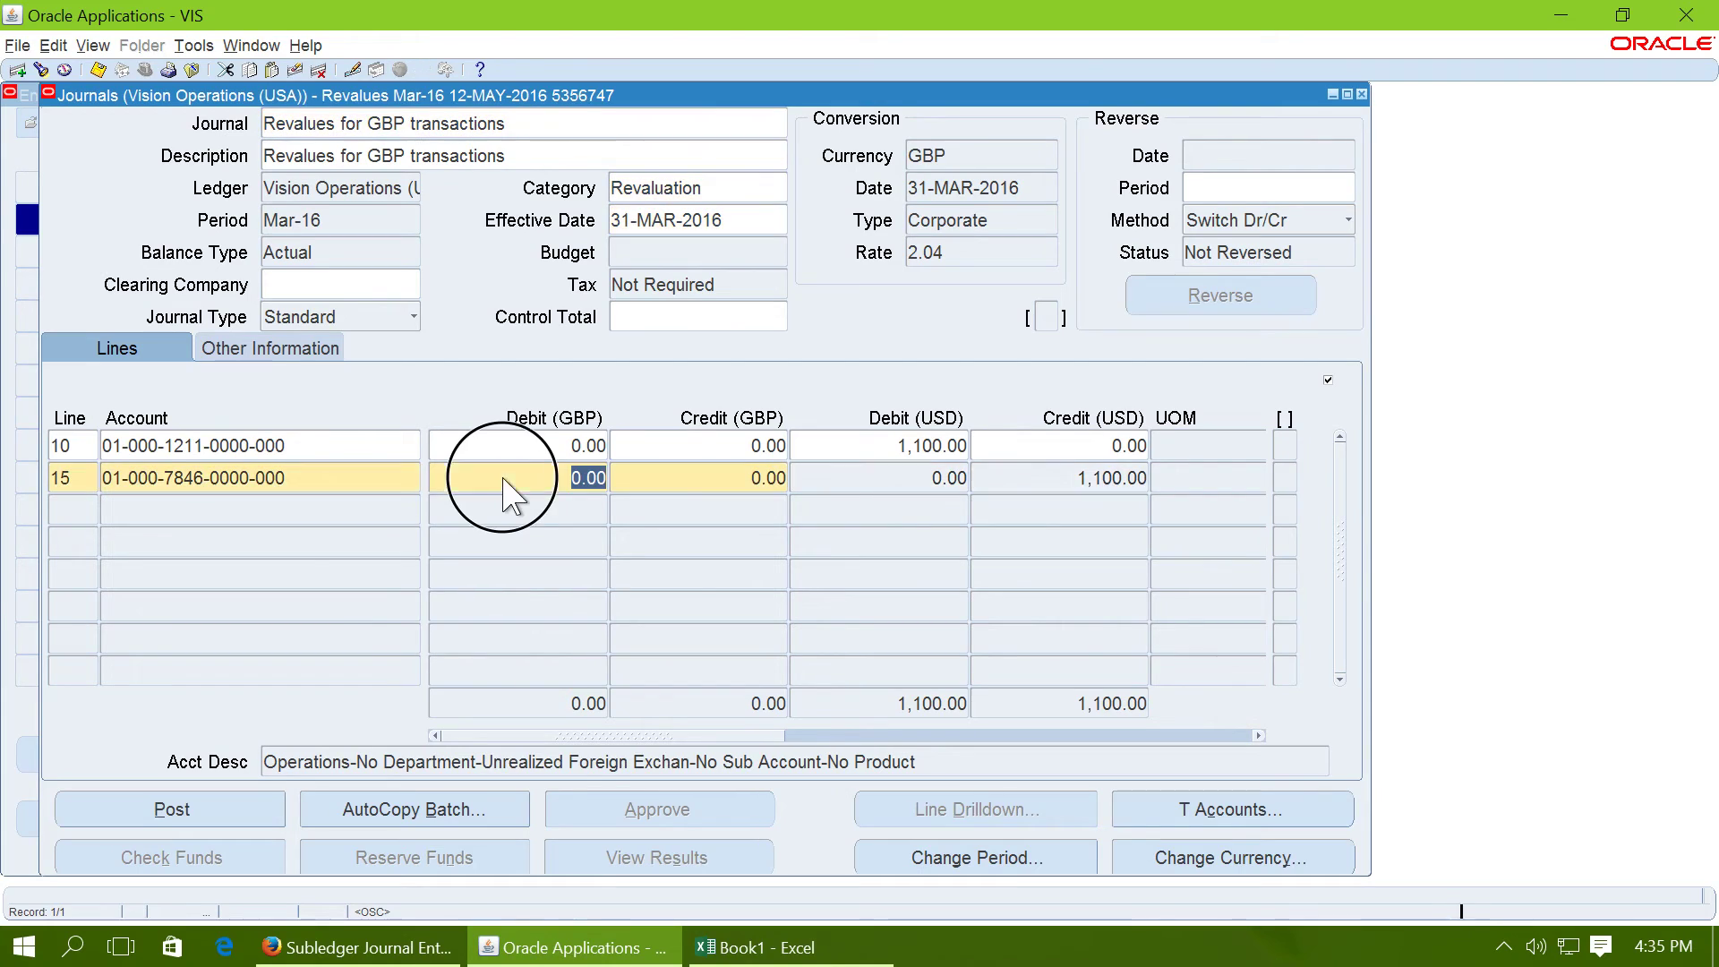
{"action": "left_click", "coordinate": [852, 450]}
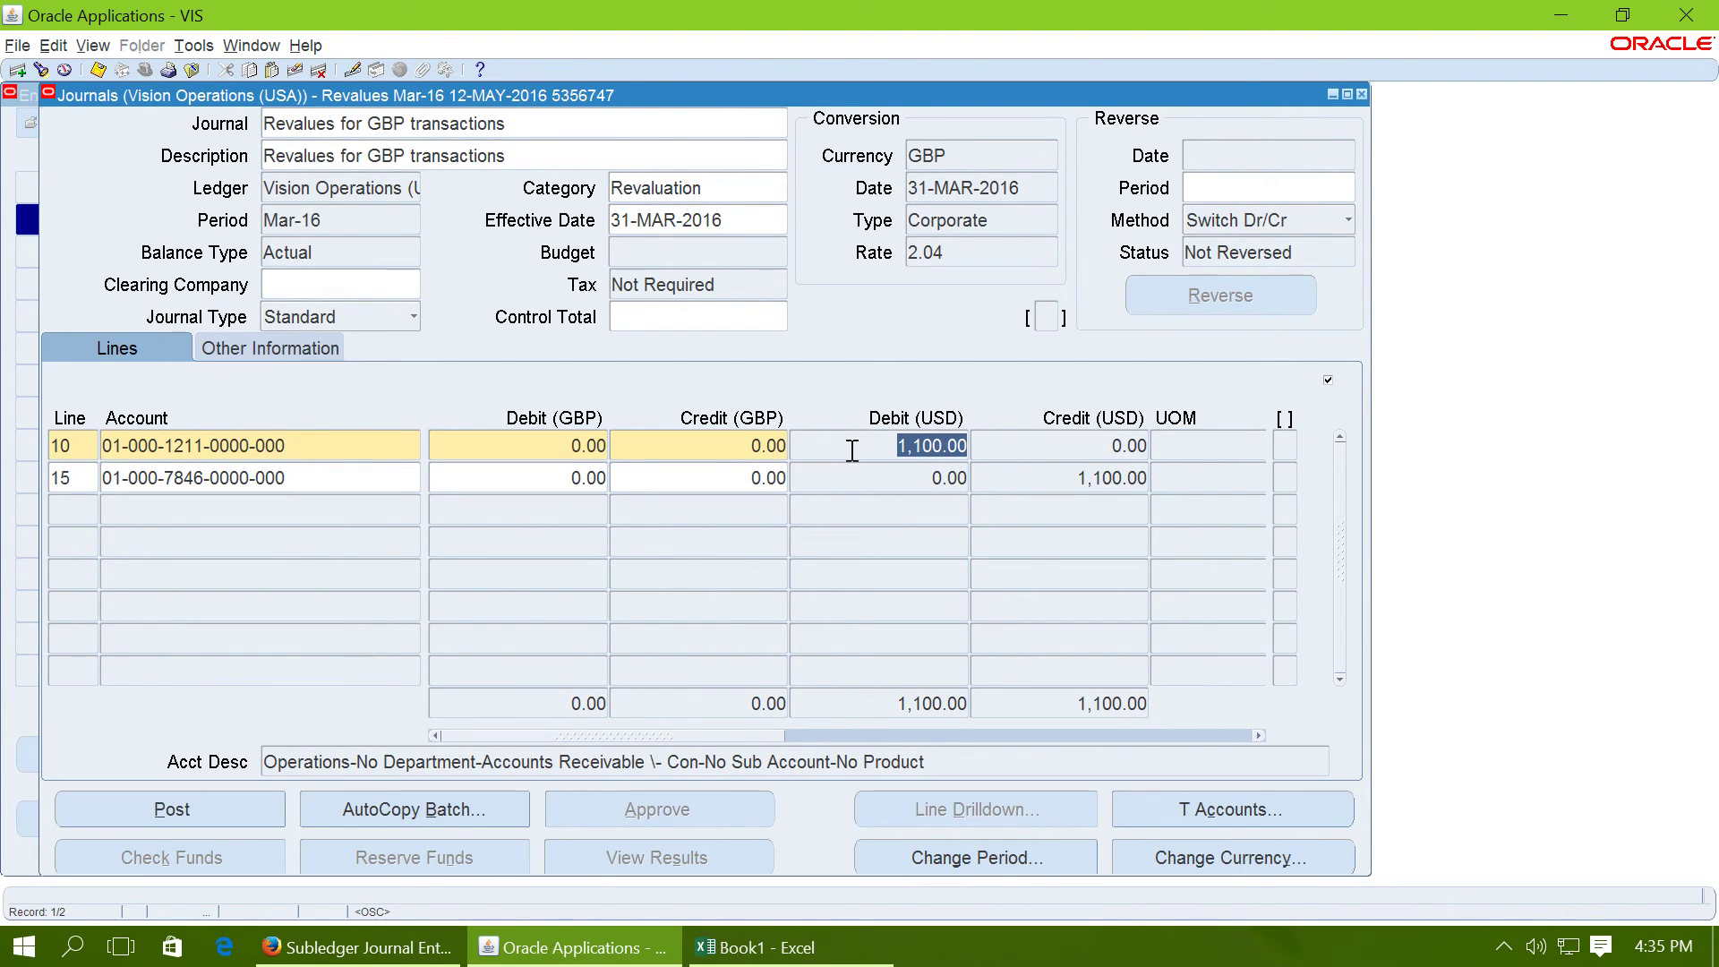
{"action": "left_click", "coordinate": [716, 948]}
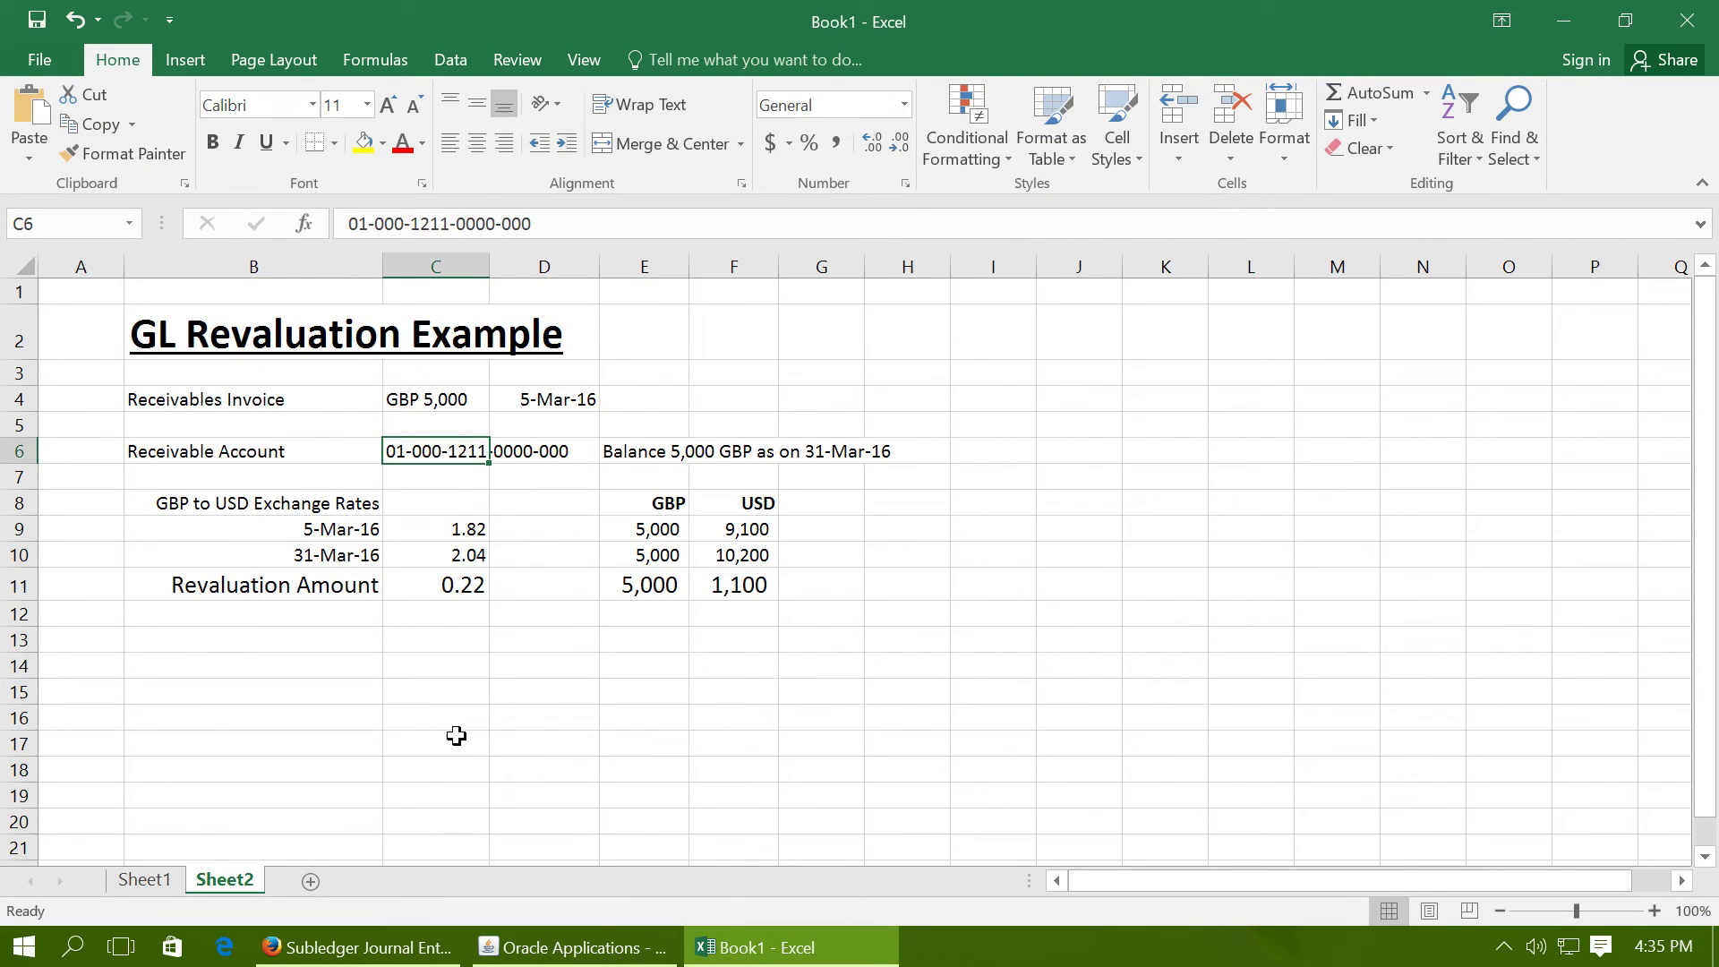
{"action": "left_click", "coordinate": [727, 591]}
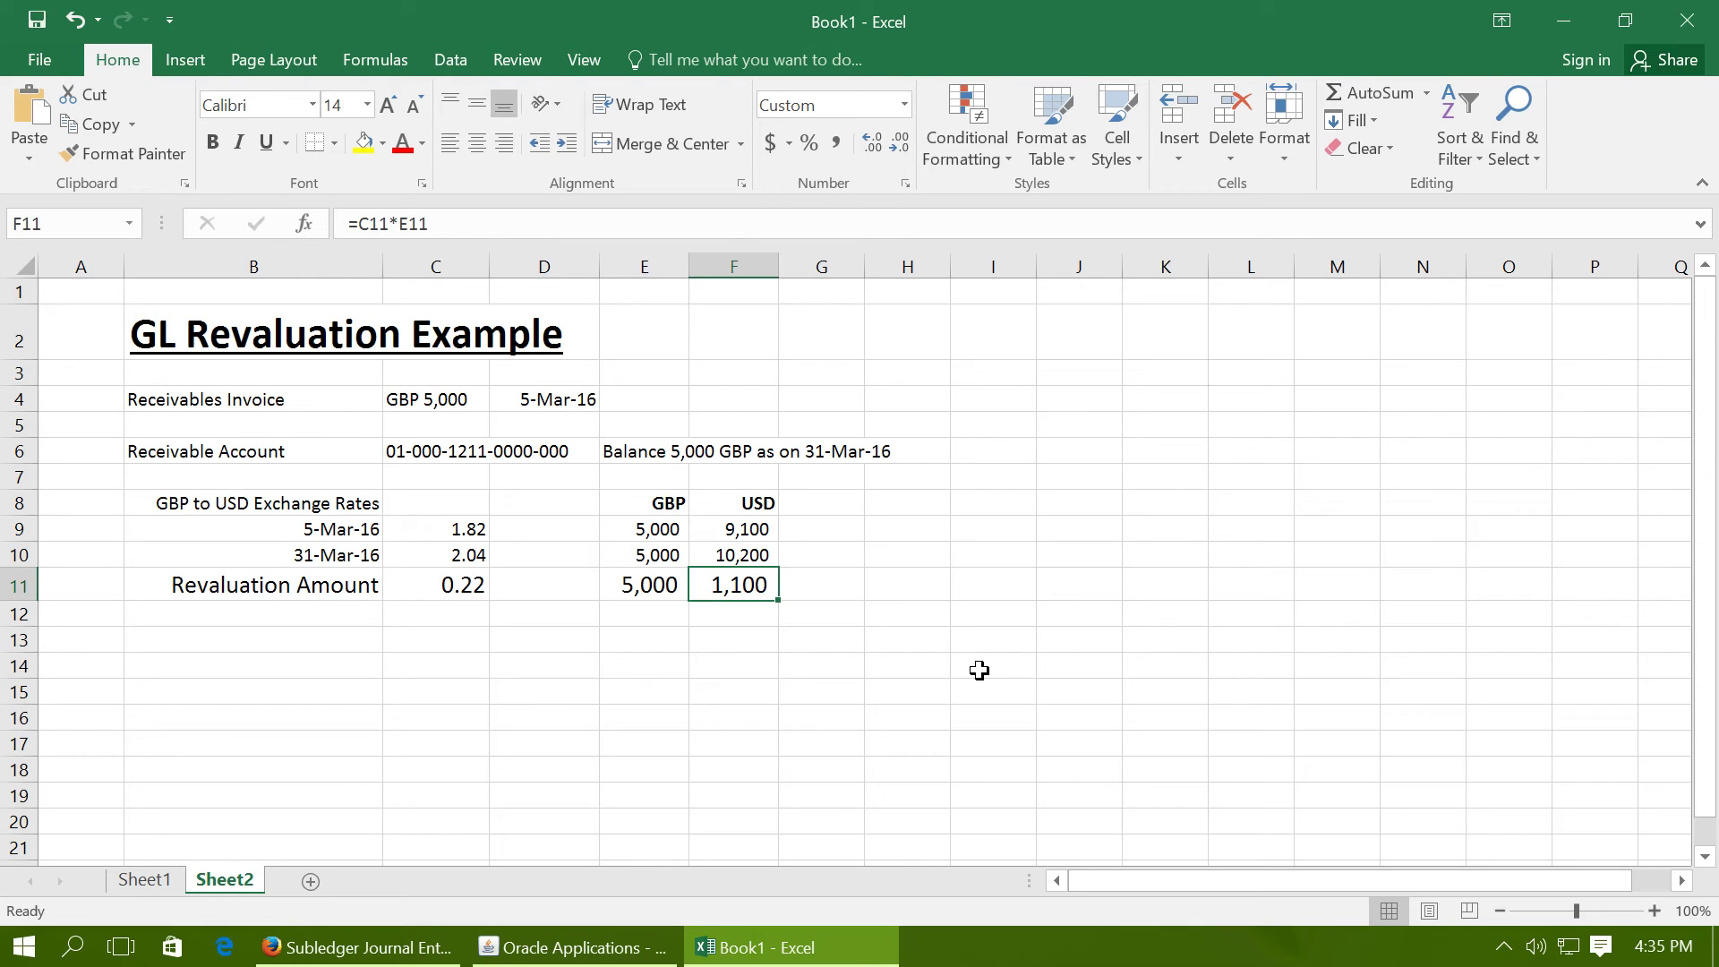
{"action": "left_click", "coordinate": [582, 948]}
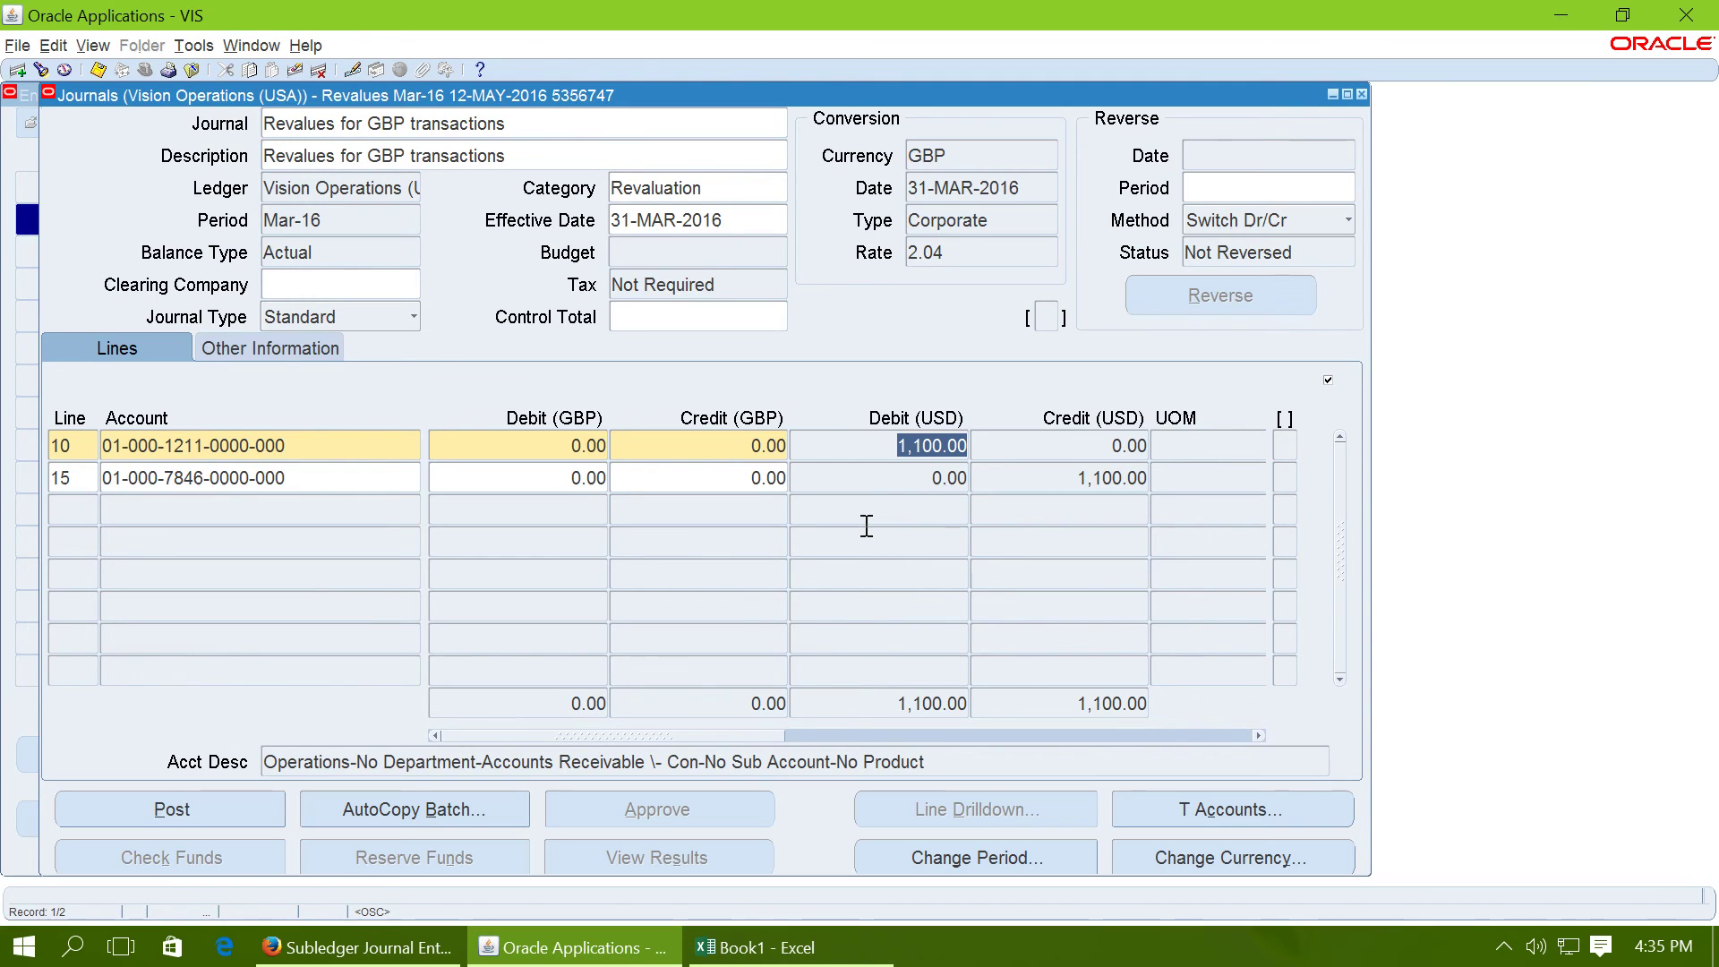
Post the GBP revaluation journal and close both journal windows.
{"action": "left_click", "coordinate": [186, 814]}
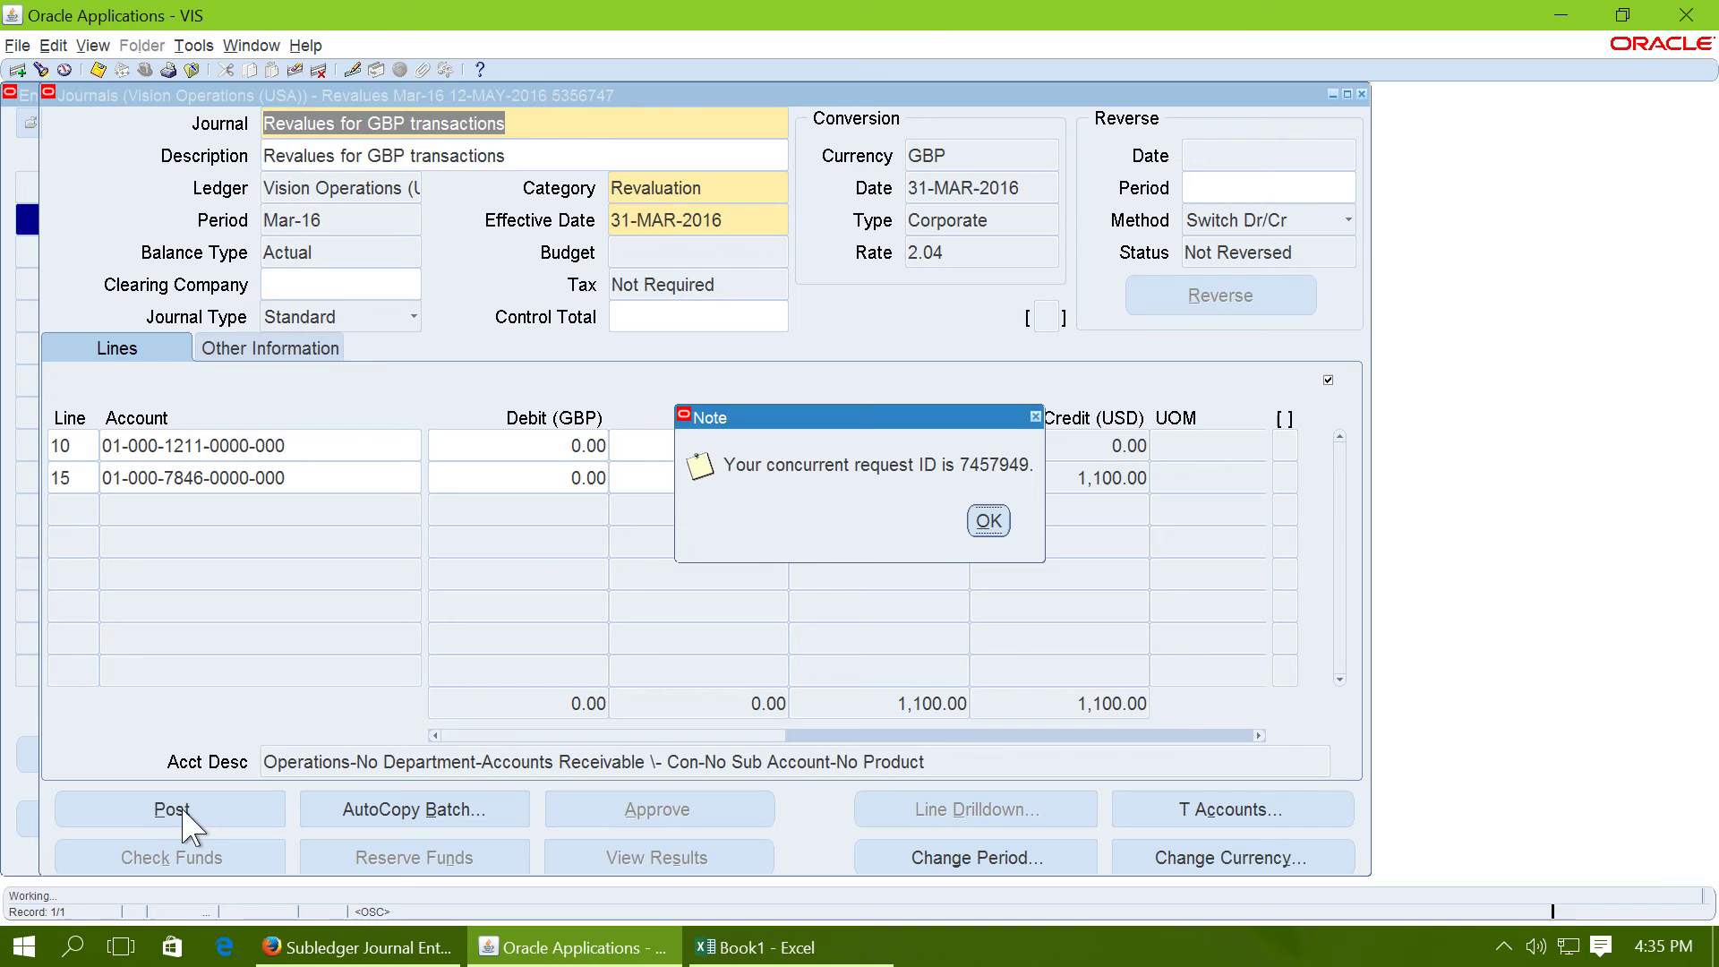
{"action": "left_click", "coordinate": [989, 521]}
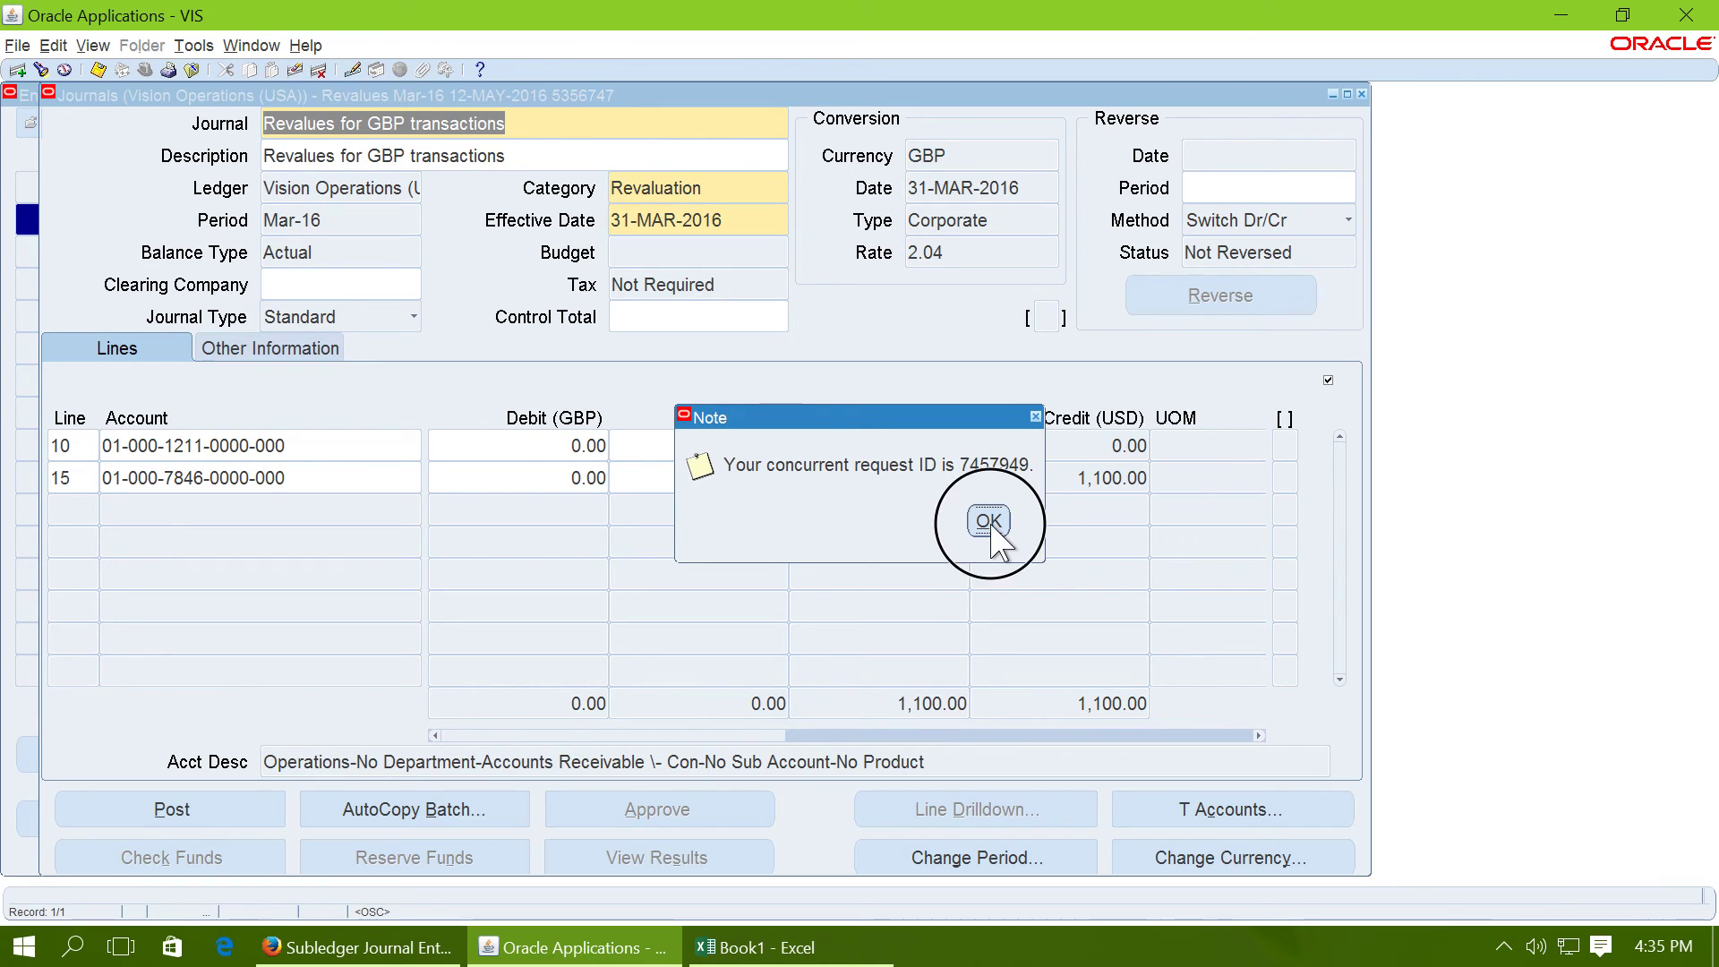
{"action": "left_click", "coordinate": [1362, 94]}
{"action": "left_click", "coordinate": [1318, 94]}
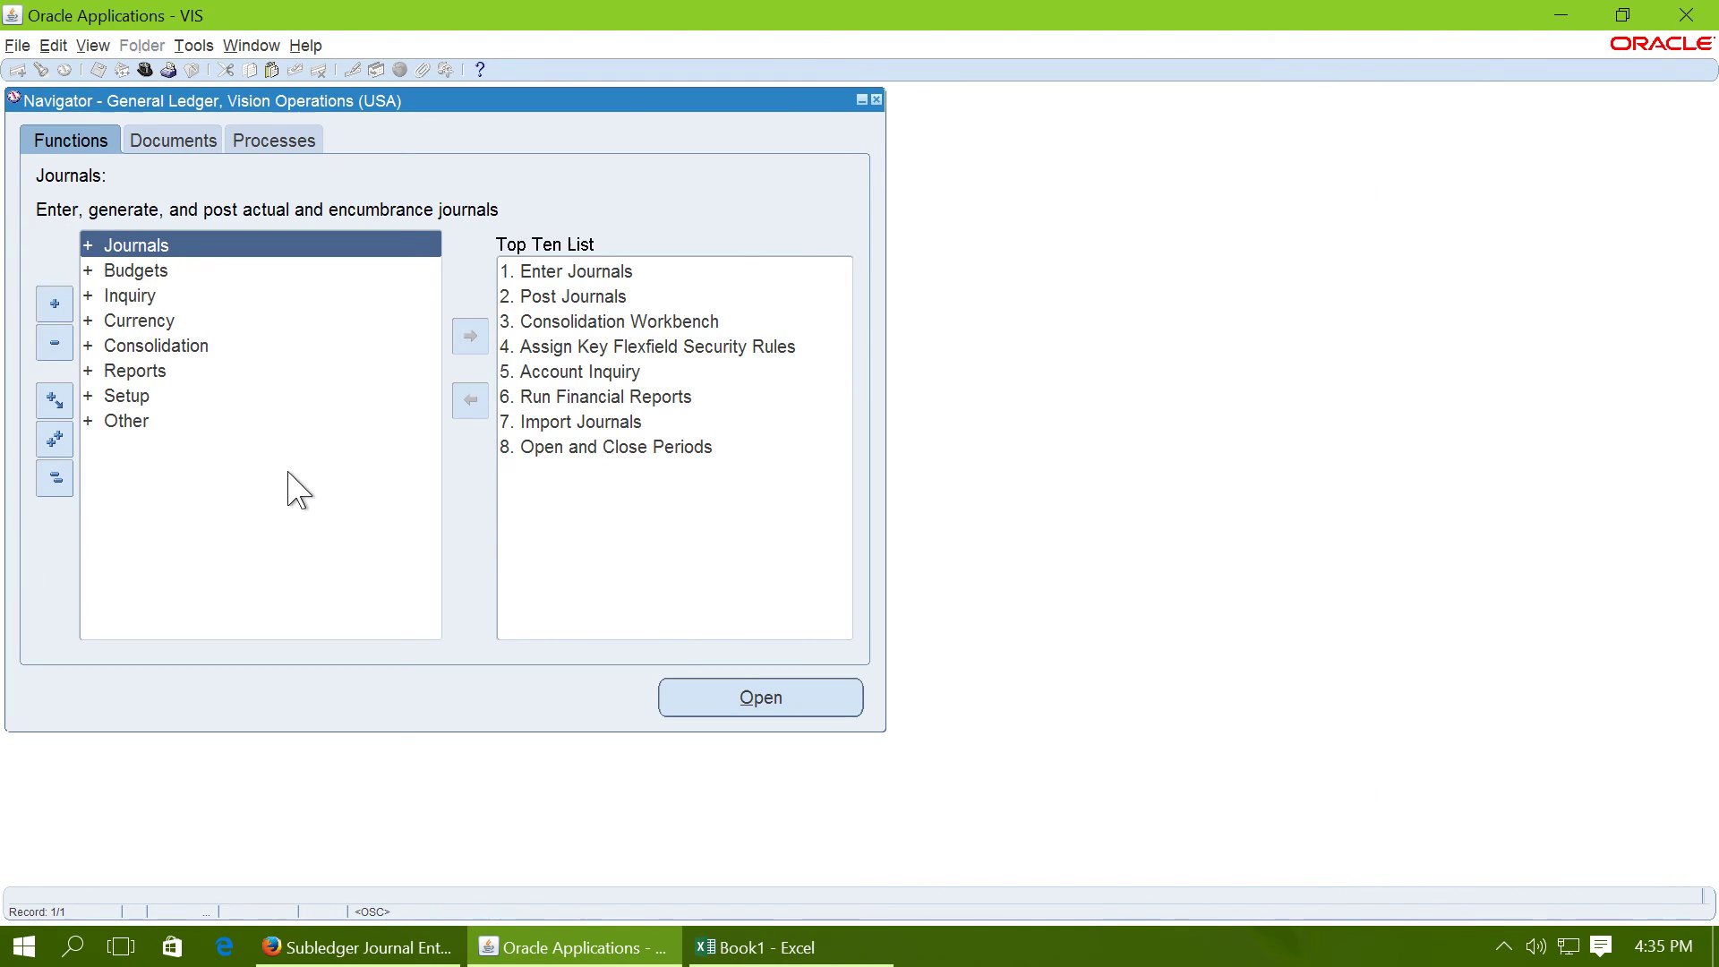